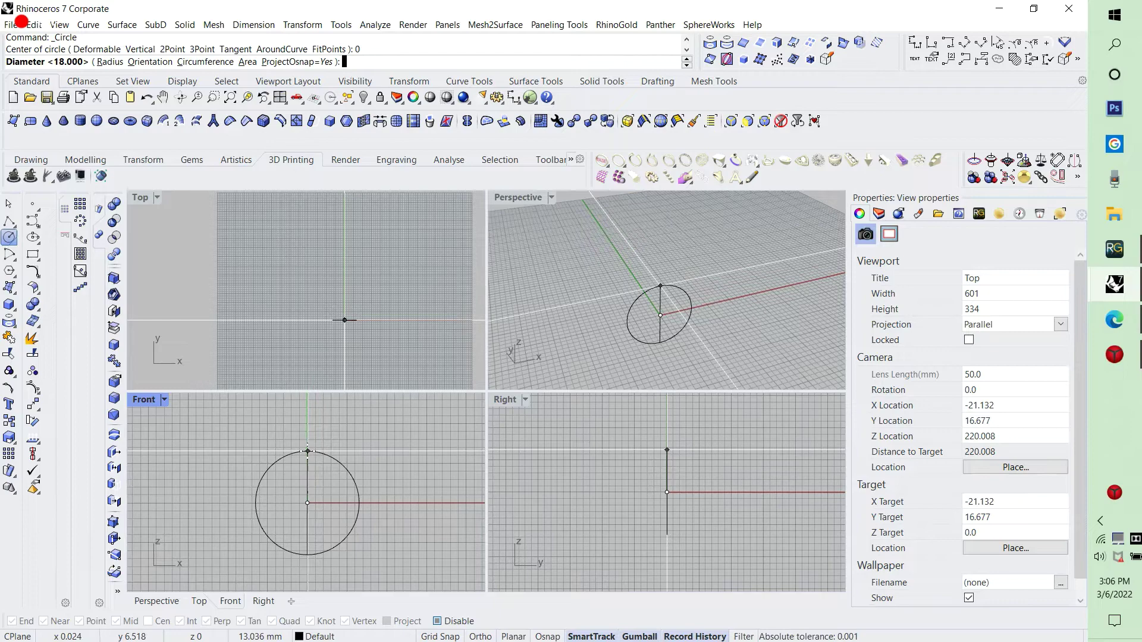
# Finish the circle centred on the origin in the maximized Front view with a diameter of 18 mm
pyautogui.doubleClick(143, 399)
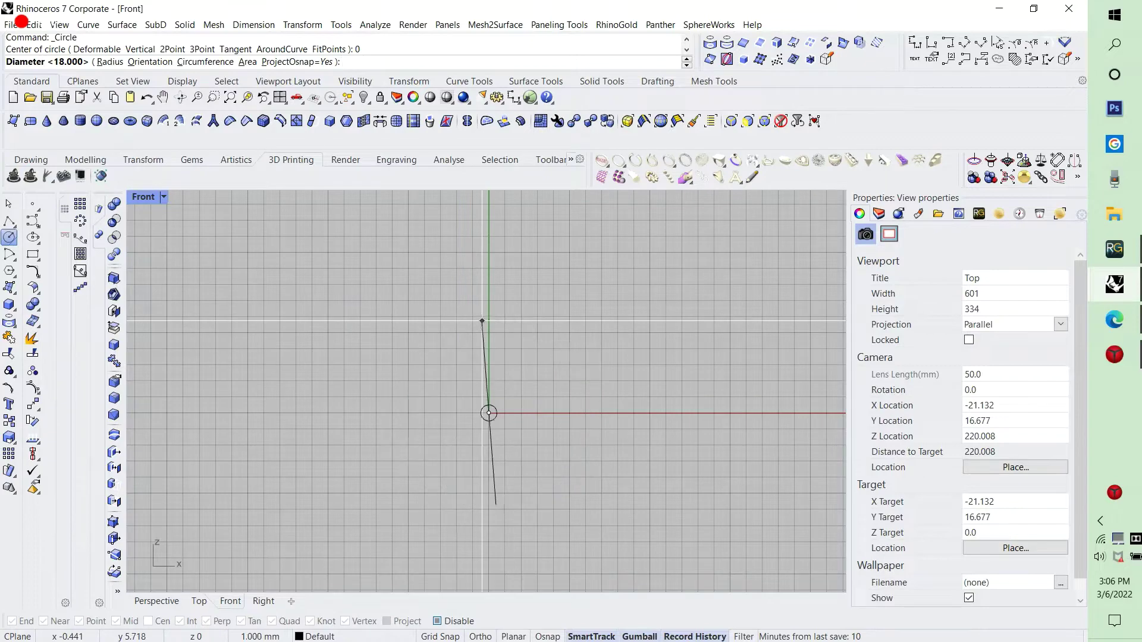
pyautogui.write('18')
pyautogui.press('Return')
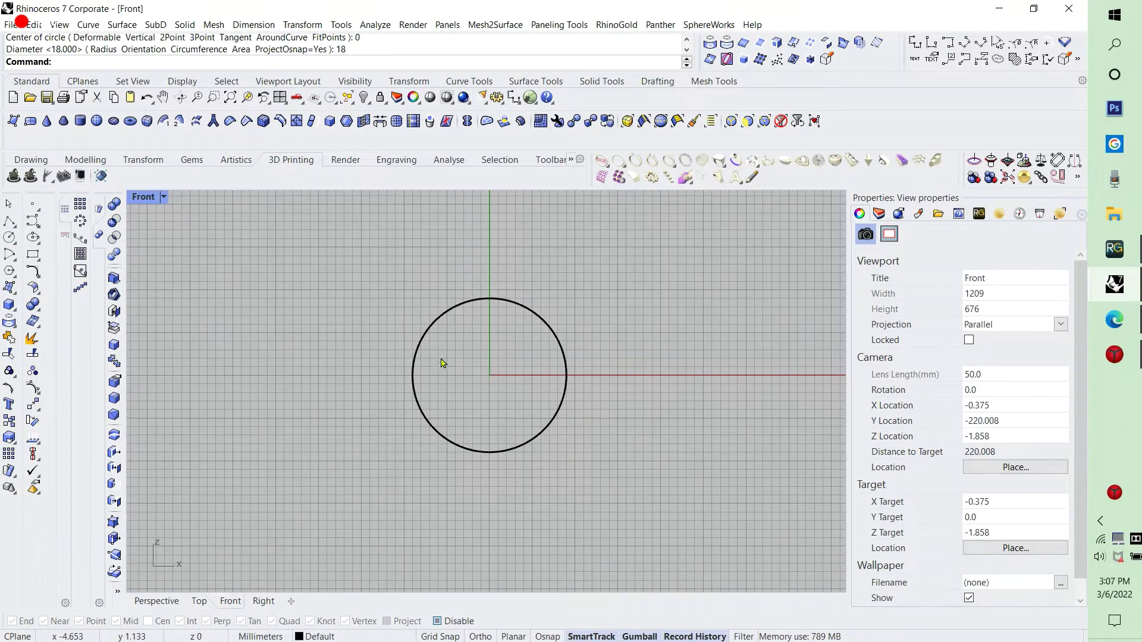
# Place the text "18" at the circle's centre and scale it up to about 7.1 mm high
pyautogui.write('te')
pyautogui.press('Return')
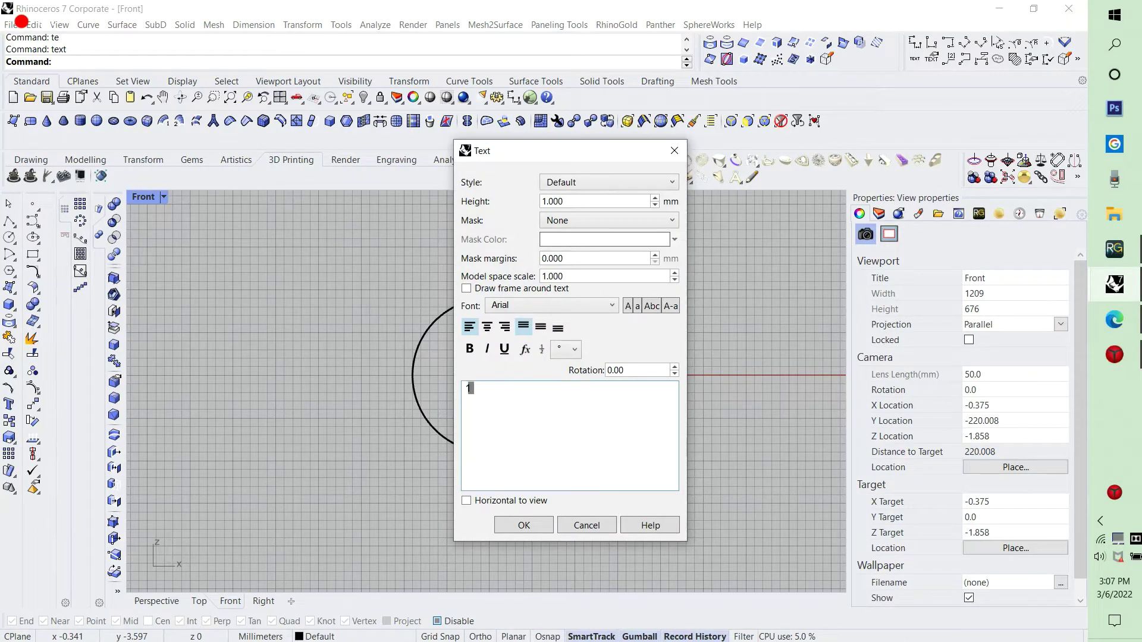
pyautogui.click(522, 526)
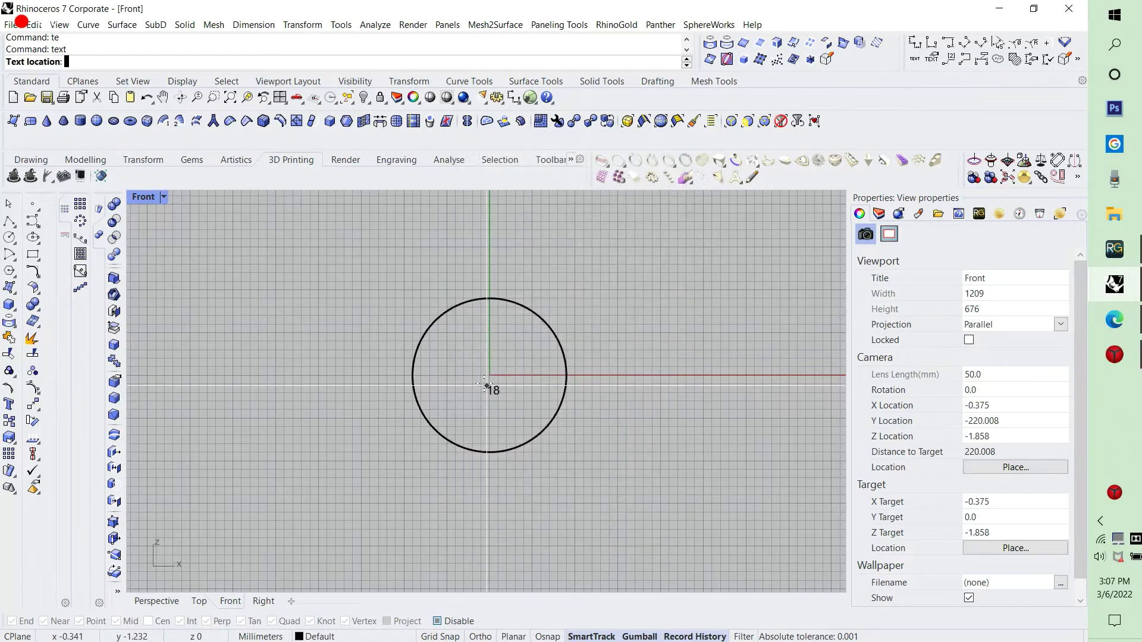
pyautogui.click(491, 388)
pyautogui.click(493, 379)
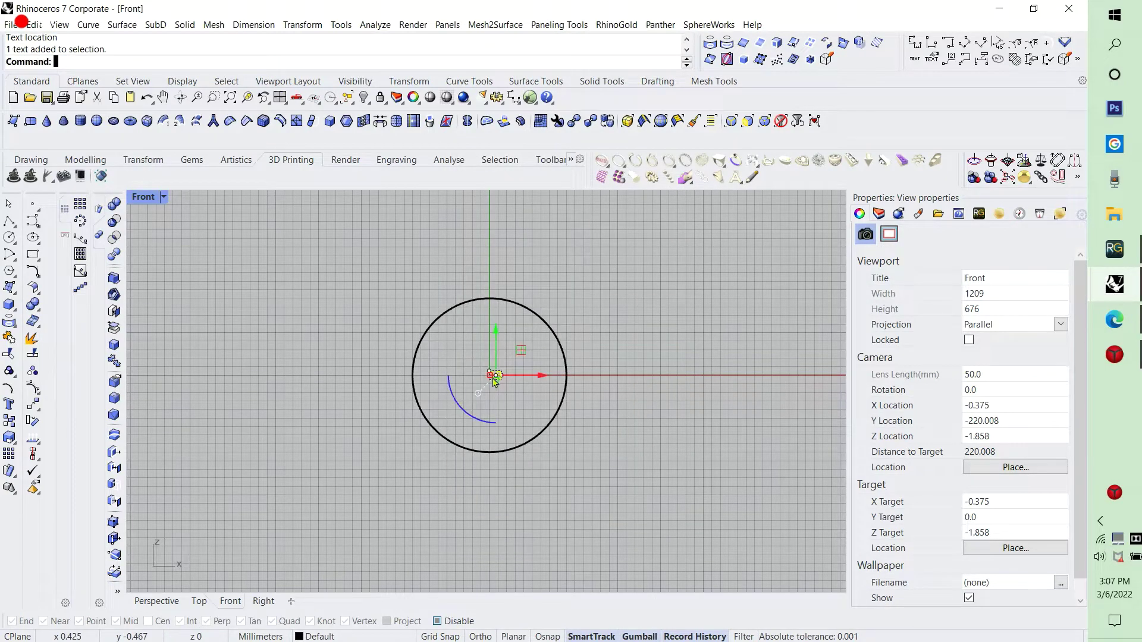
pyautogui.moveTo(491, 376); pyautogui.dragTo(455, 376)
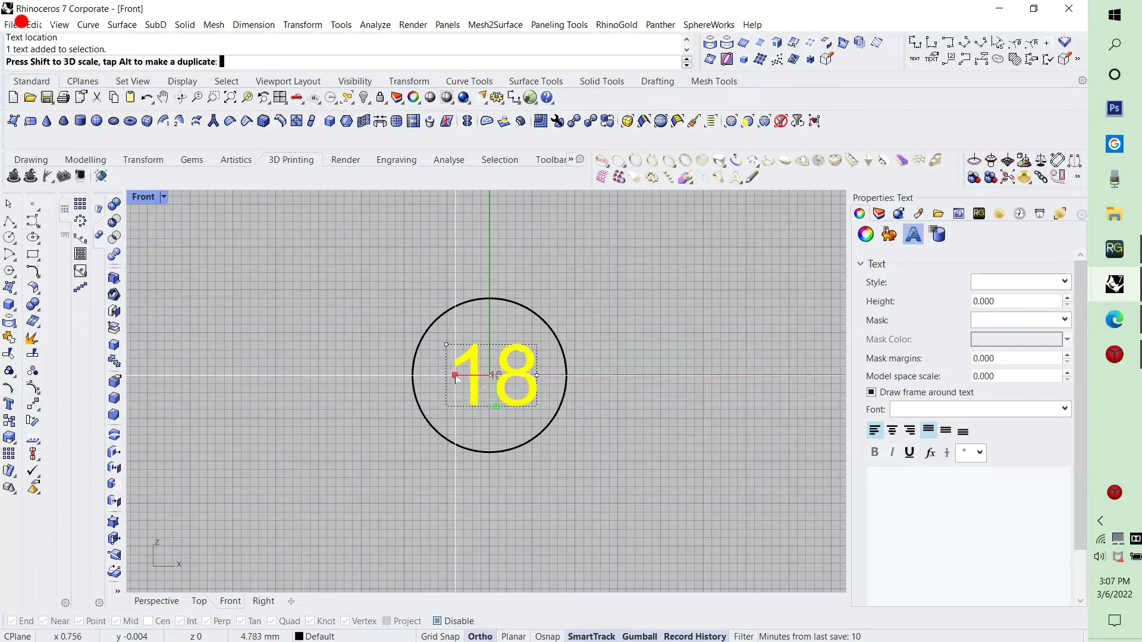
pyautogui.click(570, 431)
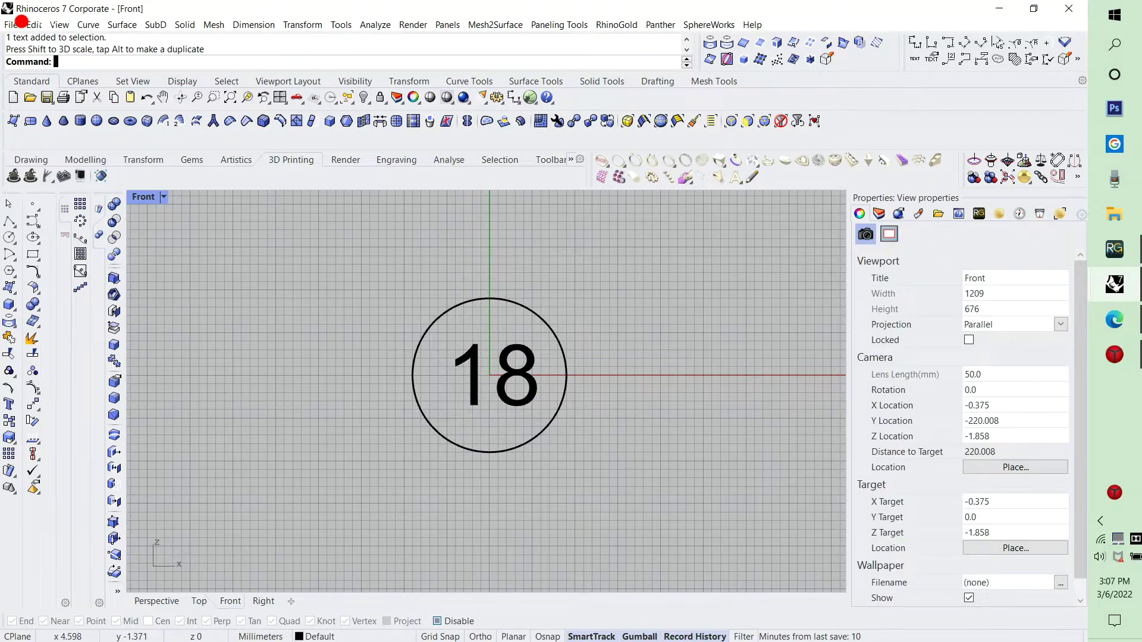
# Delete the "18" text inside the circle
pyautogui.click(531, 392)
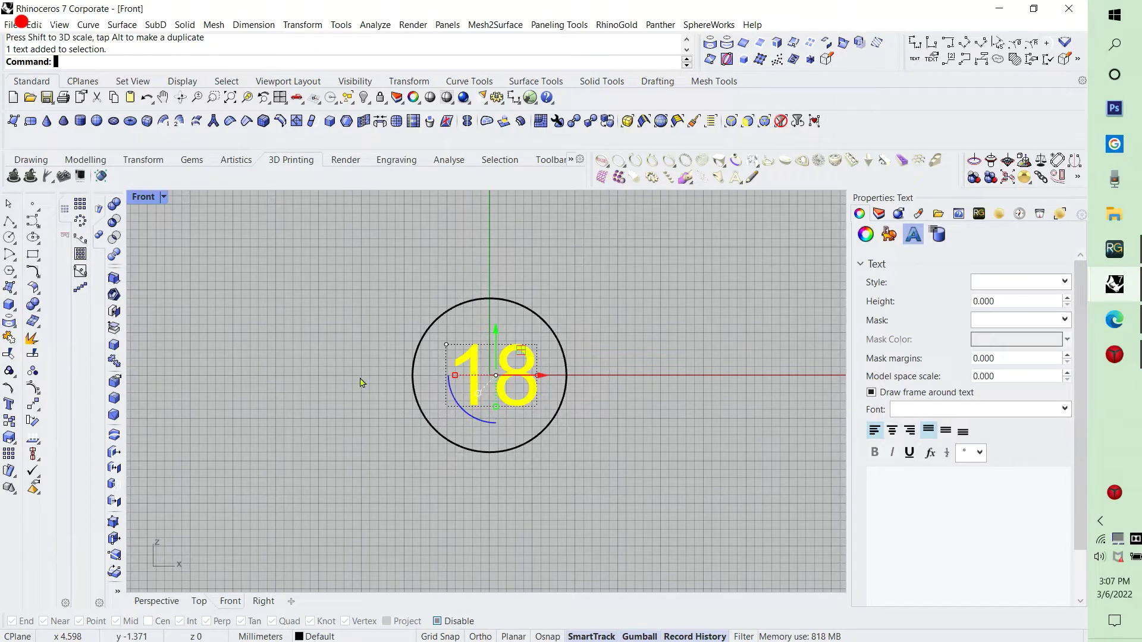
pyautogui.press('Delete')
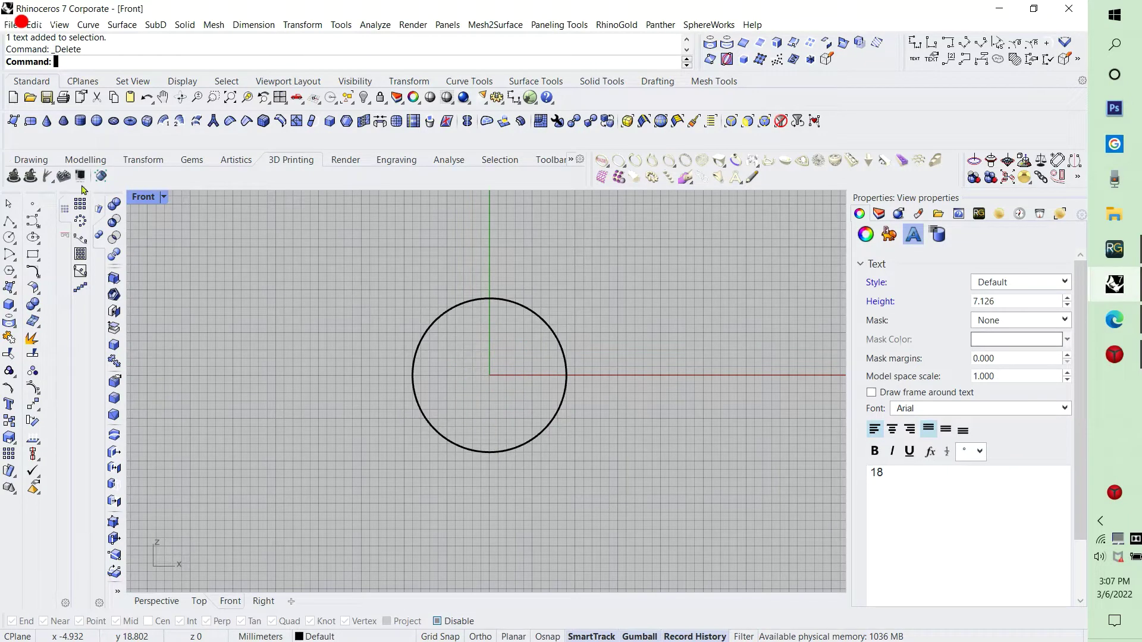
# In the Right view with Grid Snap on, draw a 2 mm horizontal line centred on the circle's lowest point
pyautogui.doubleClick(137, 198)
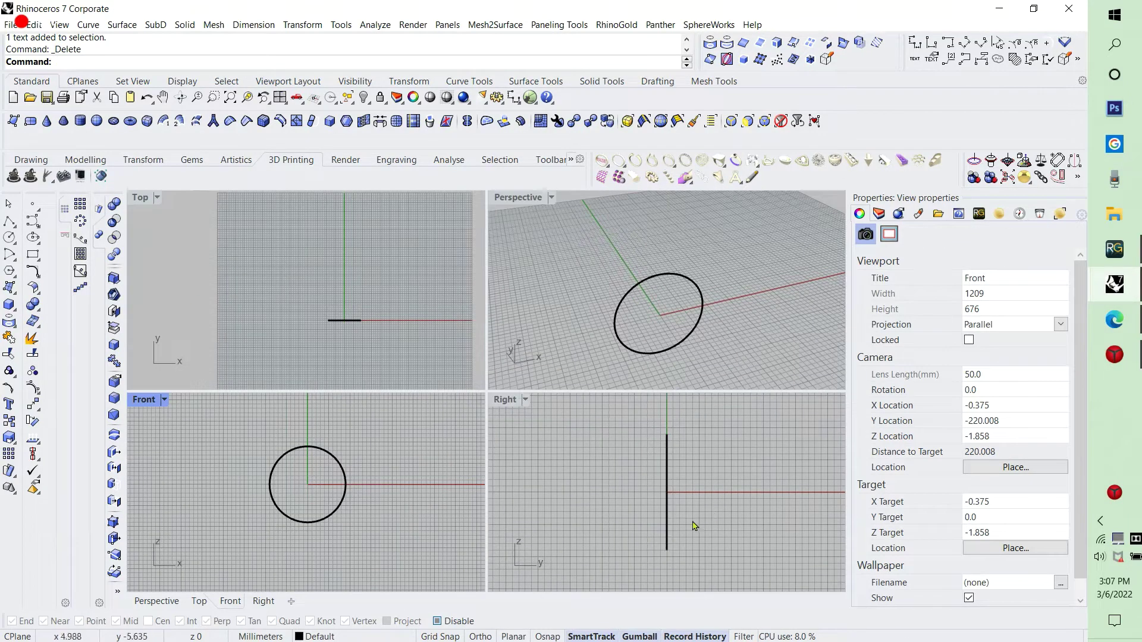
pyautogui.doubleClick(505, 403)
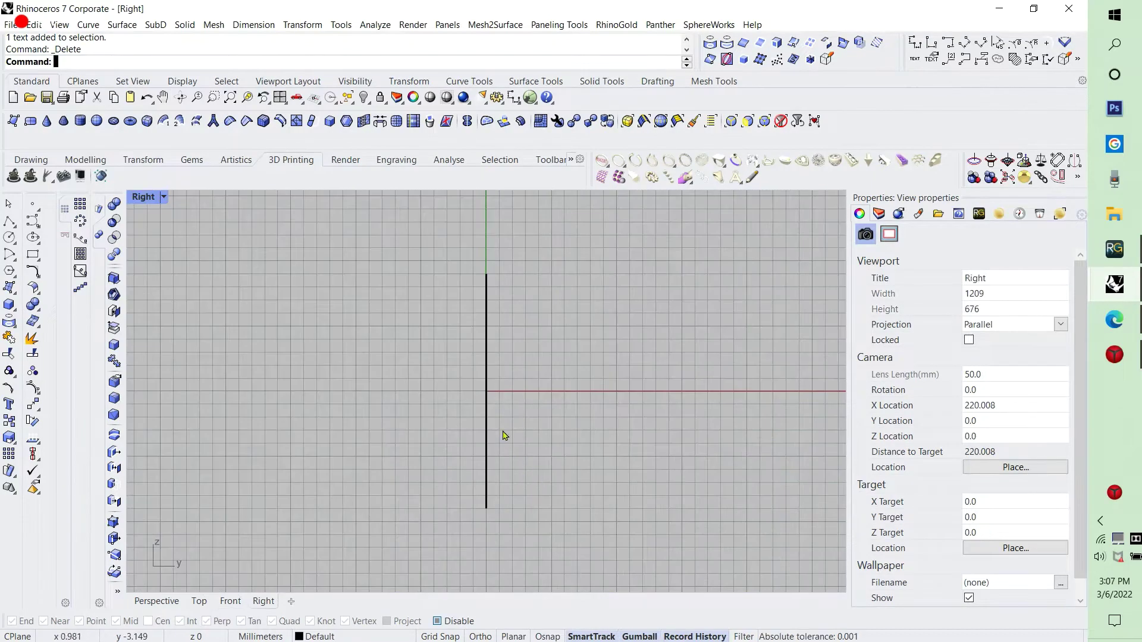
pyautogui.scroll(2, 490, 520)
pyautogui.scroll(-3, 505, 472)
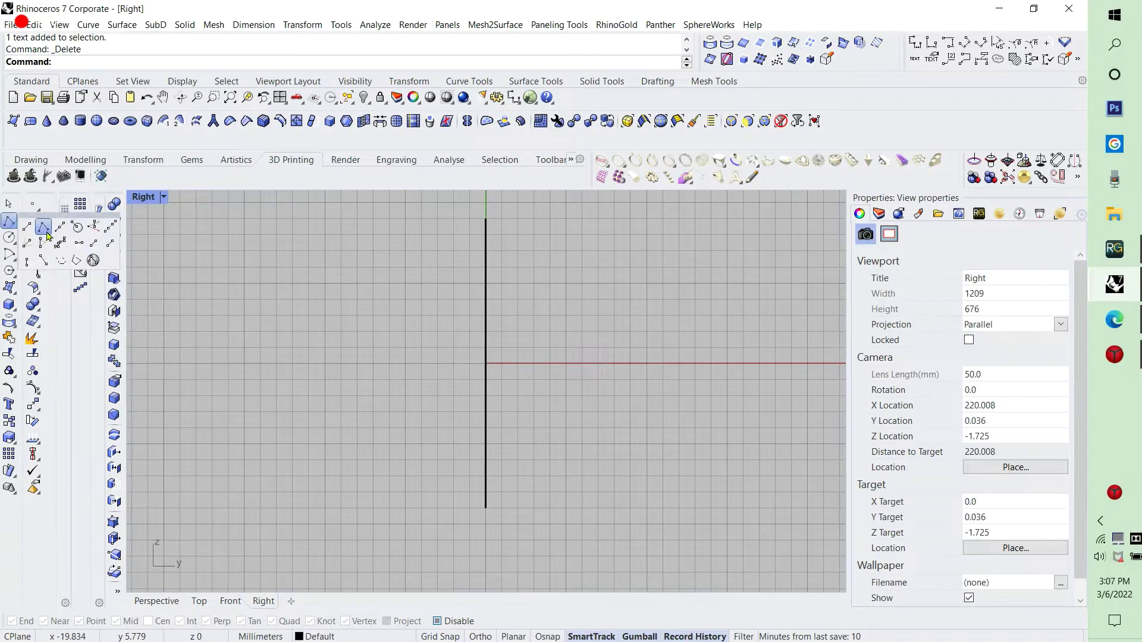
pyautogui.click(63, 235)
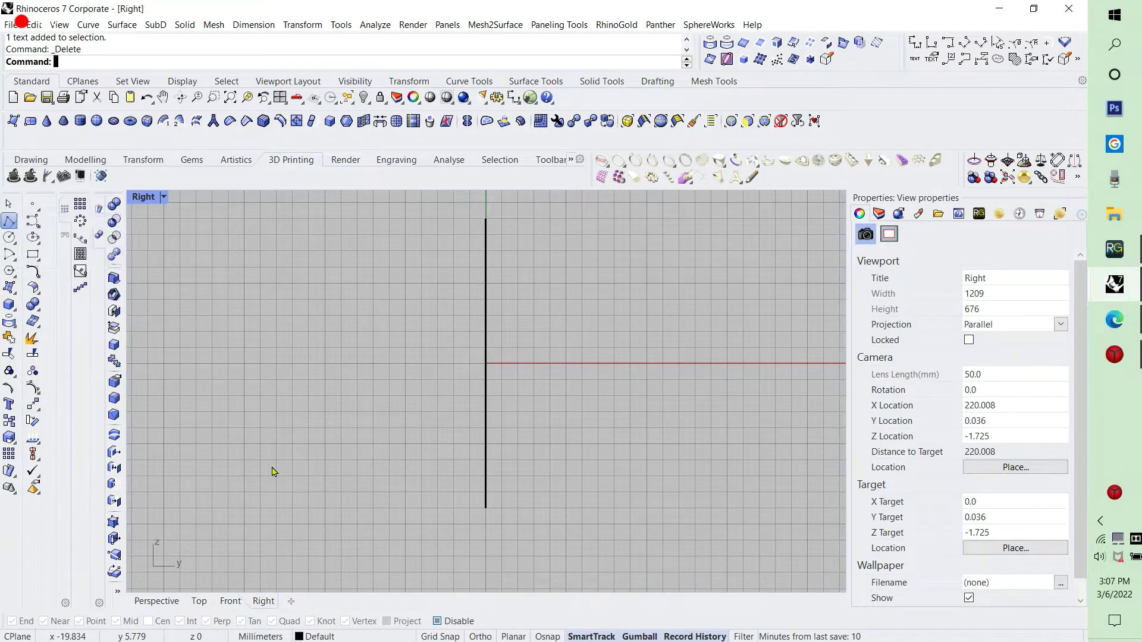
pyautogui.click(486, 508)
pyautogui.press('alt')
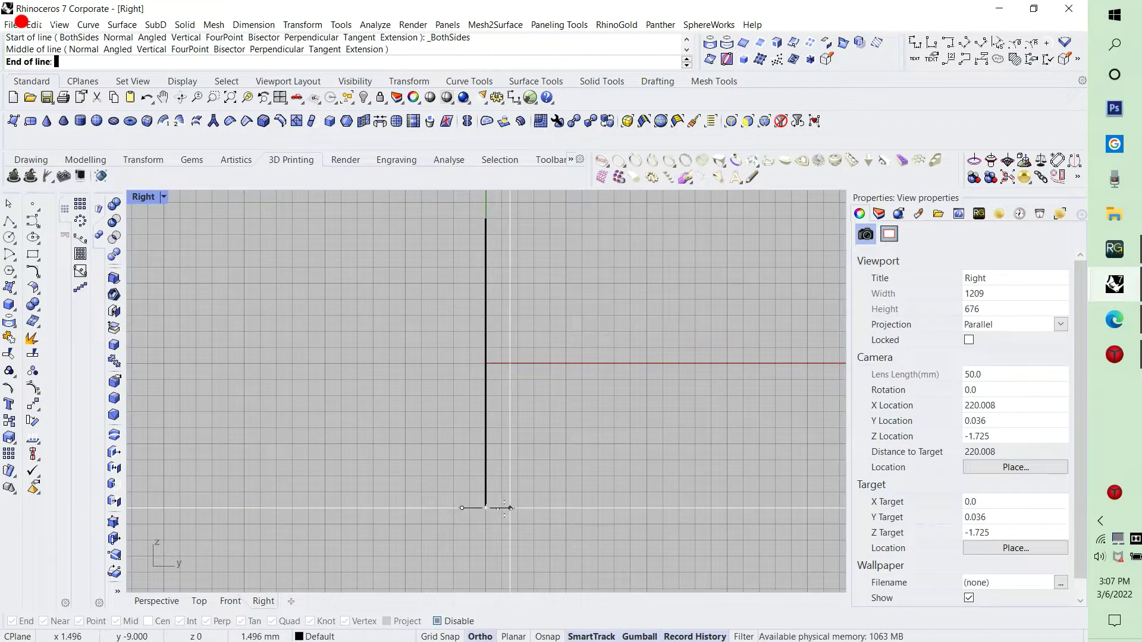
pyautogui.click(450, 636)
pyautogui.scroll(5, 491, 515)
pyautogui.click(499, 503)
pyautogui.scroll(-5, 500, 464)
pyautogui.scroll(2, 501, 422)
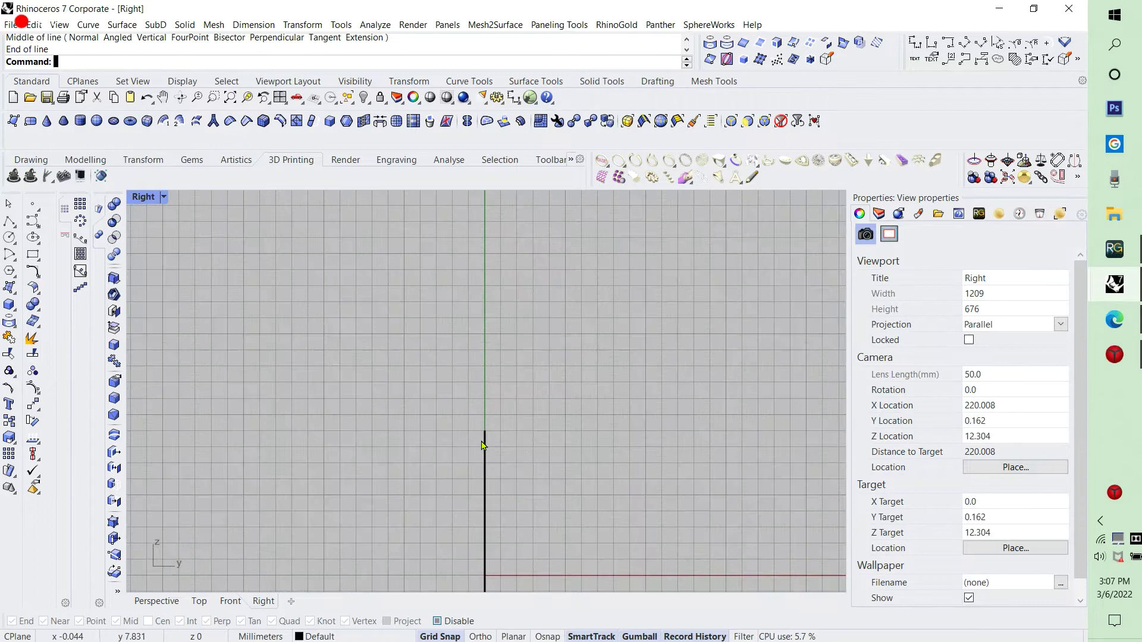
# Draw a 4 mm horizontal line centred on the circle's highest point
pyautogui.press('Return')
pyautogui.scroll(3, 501, 427)
pyautogui.click(499, 429)
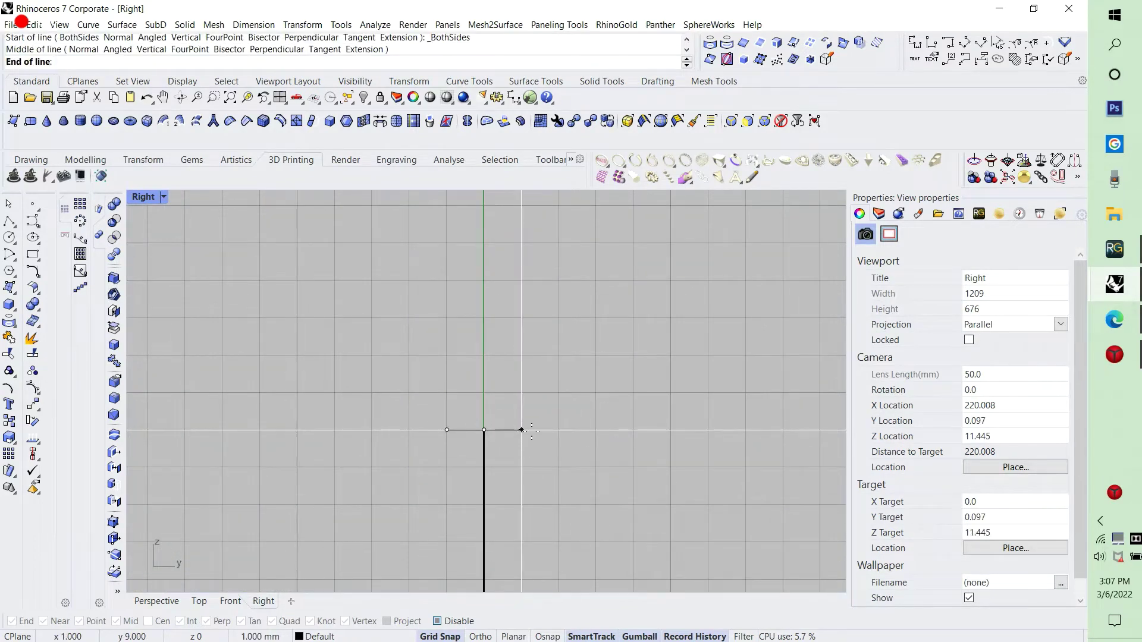
pyautogui.click(560, 429)
pyautogui.scroll(-5, 569, 437)
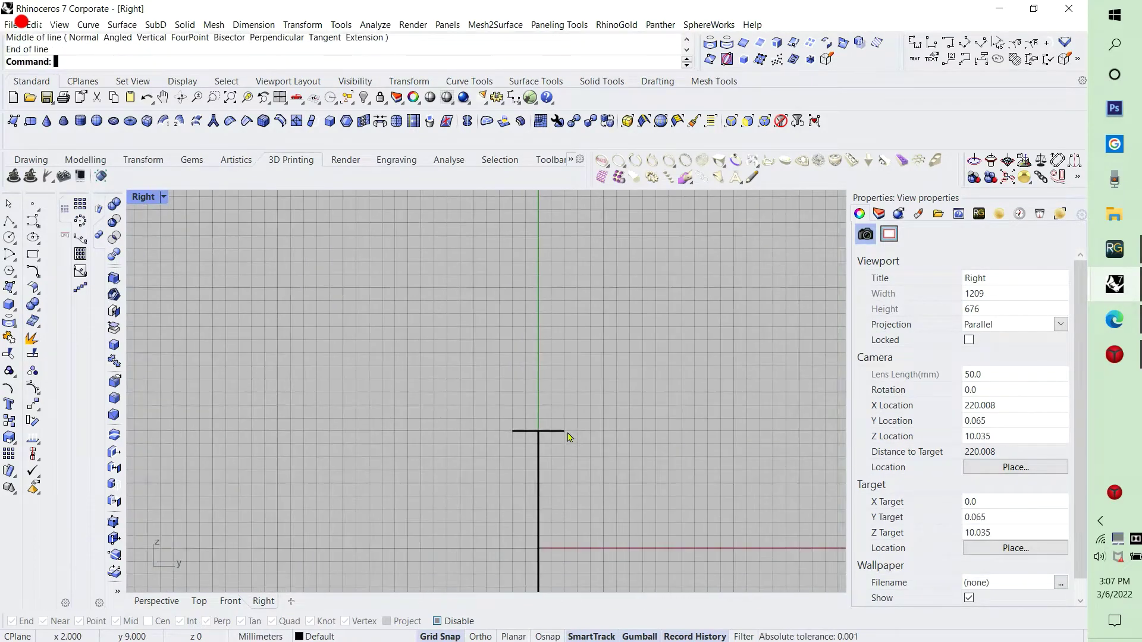
pyautogui.moveTo(566, 480); pyautogui.dragTo(554, 443, button='right')
pyautogui.scroll(5, 550, 500)
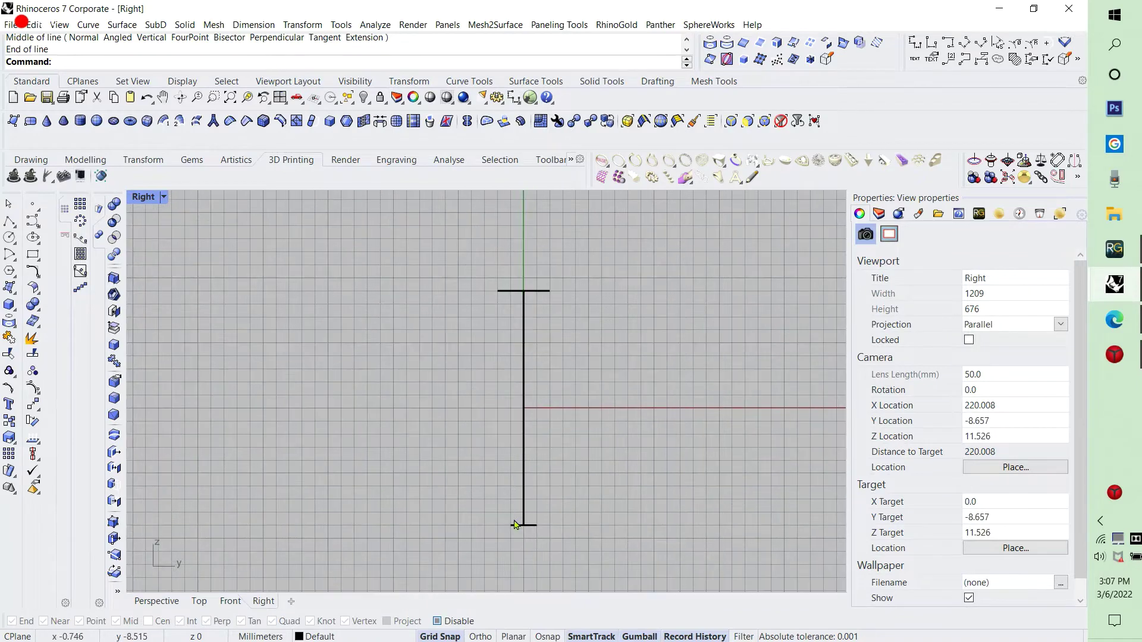
pyautogui.moveTo(551, 499); pyautogui.dragTo(507, 462, button='right')
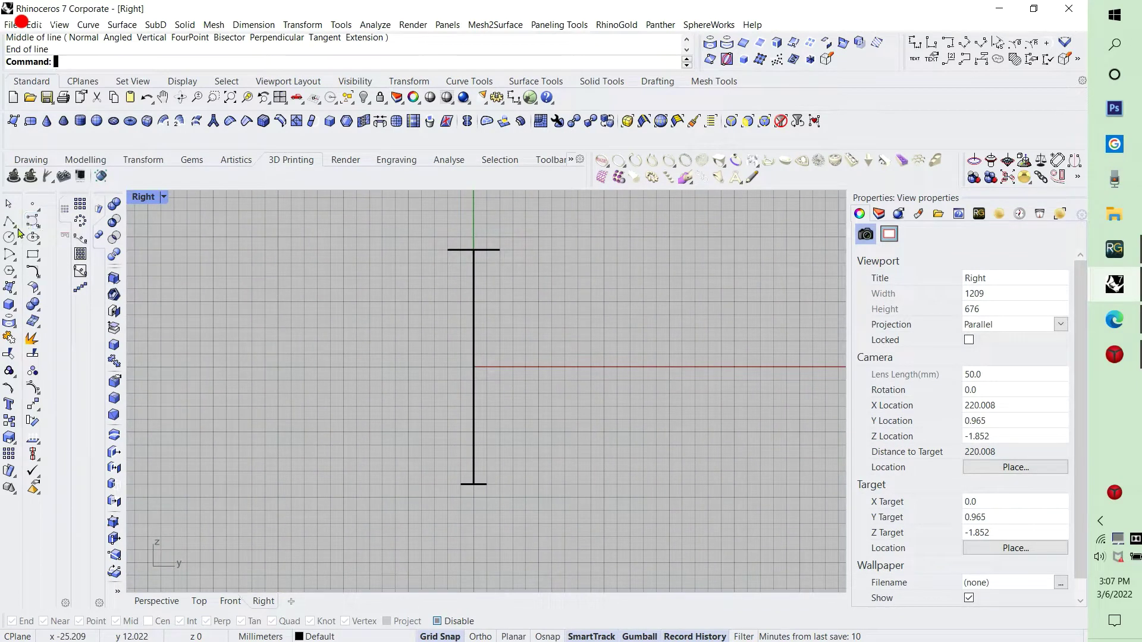
pyautogui.click(13, 227)
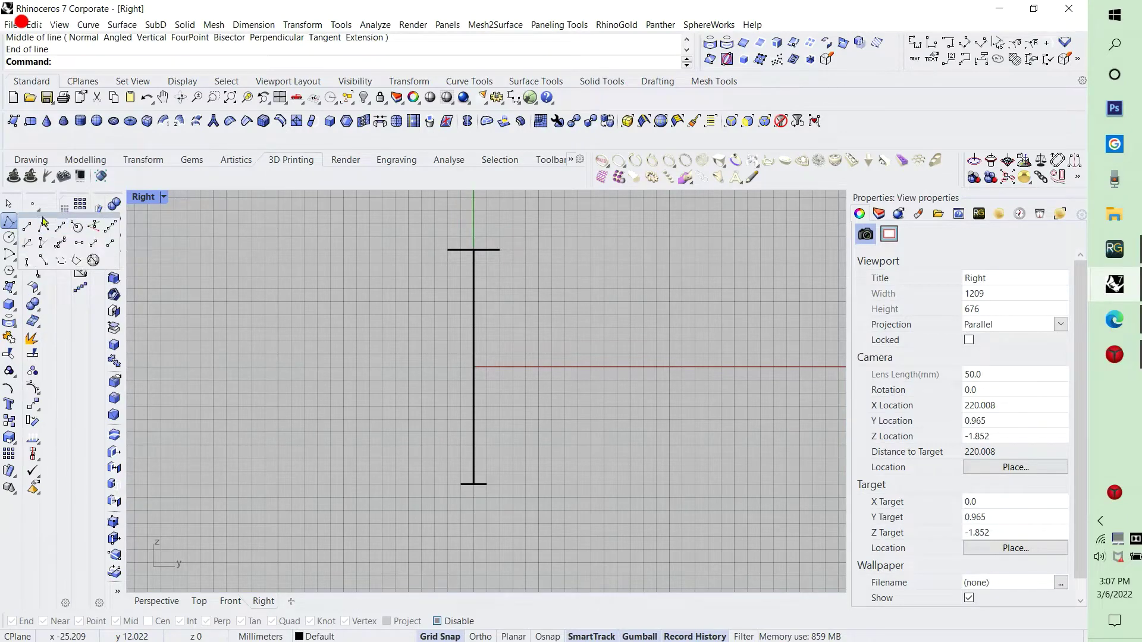
pyautogui.moveTo(50, 218); pyautogui.dragTo(225, 250)
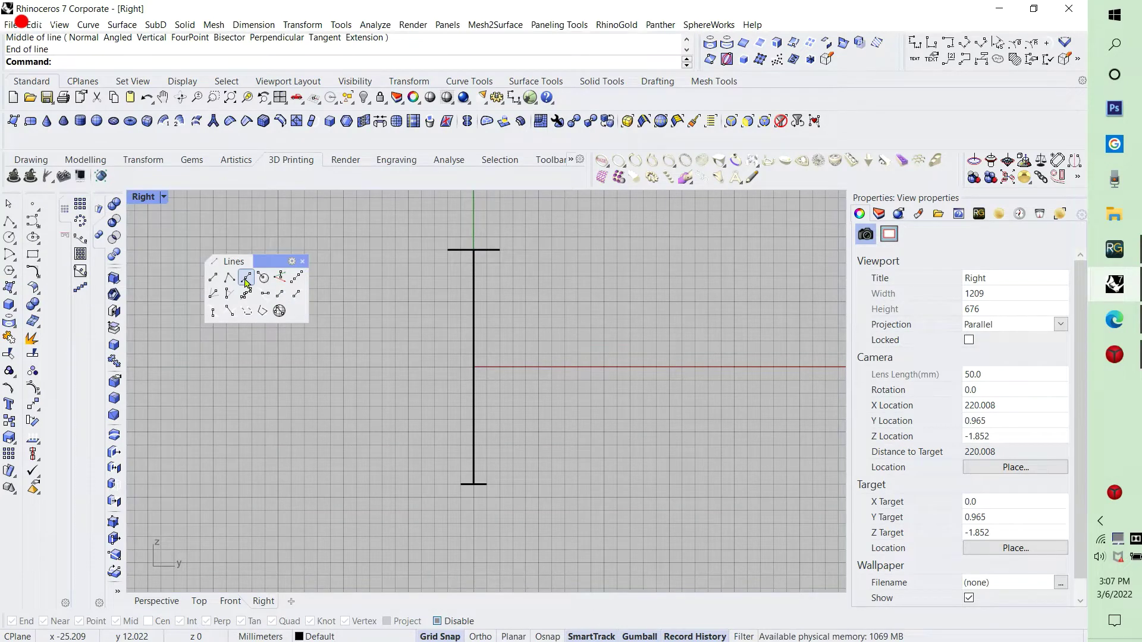
pyautogui.click(301, 262)
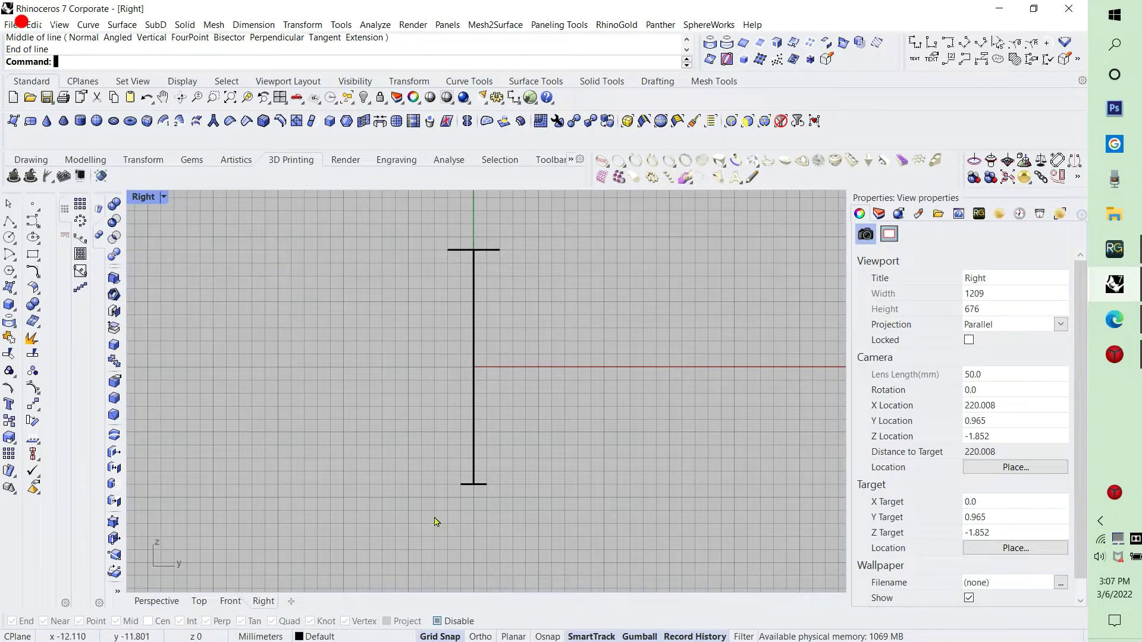
# Draw a downward semicircular arc between the ends of the 2 mm line, using a vertical start direction
pyautogui.click(15, 266)
pyautogui.click(14, 259)
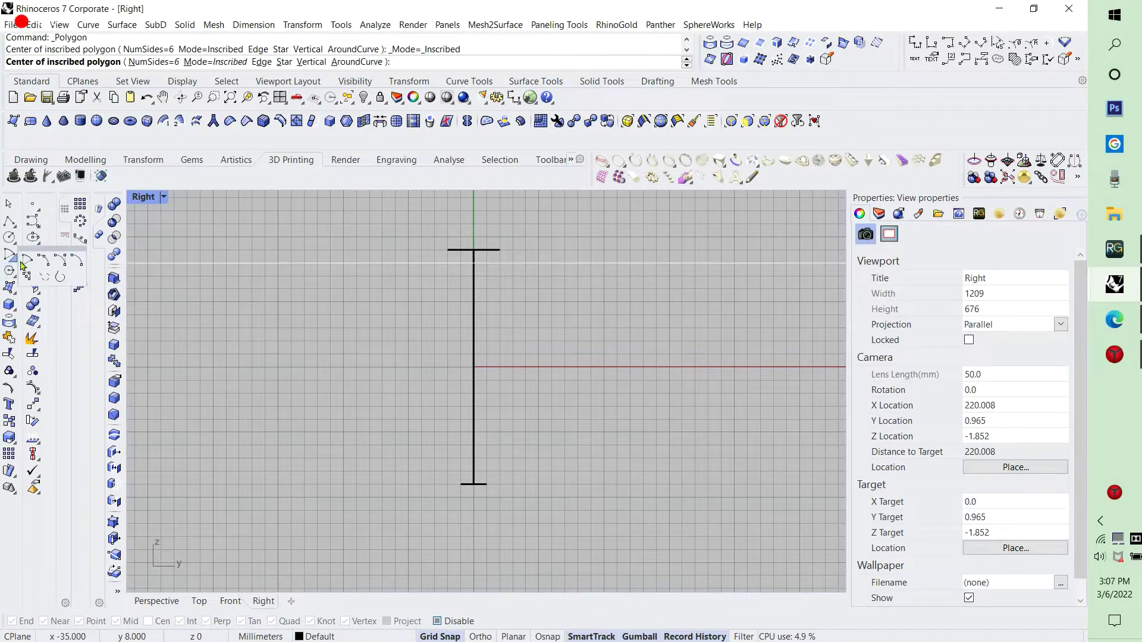
pyautogui.click(60, 261)
pyautogui.scroll(2, 470, 489)
pyautogui.scroll(1, 470, 489)
pyautogui.click(559, 488)
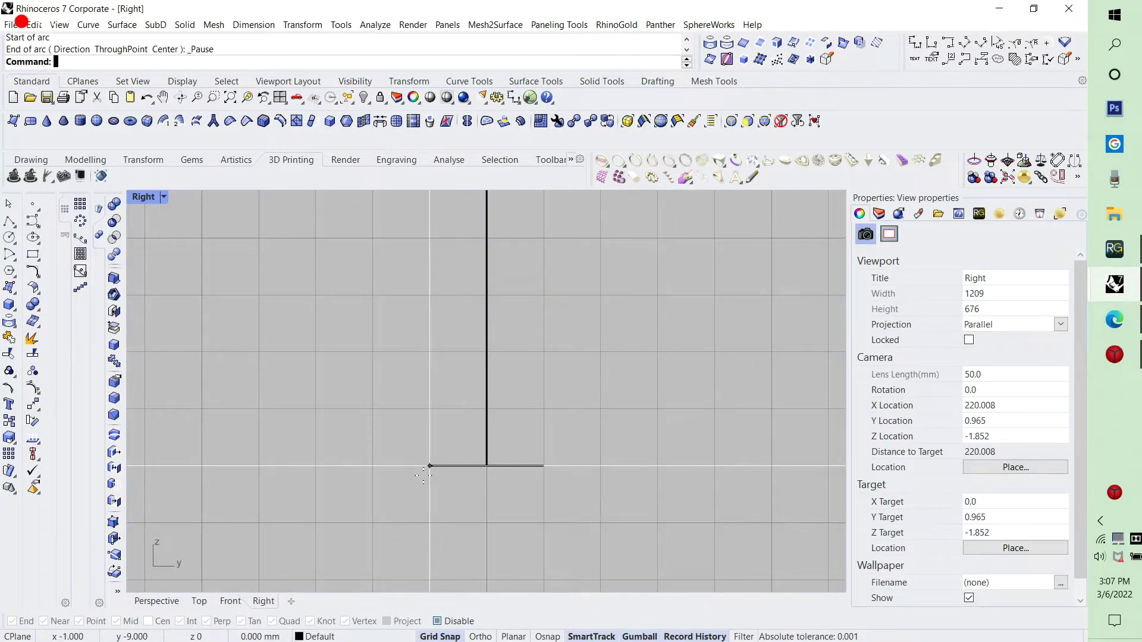
pyautogui.click(547, 479)
pyautogui.write('d')
pyautogui.press('Return')
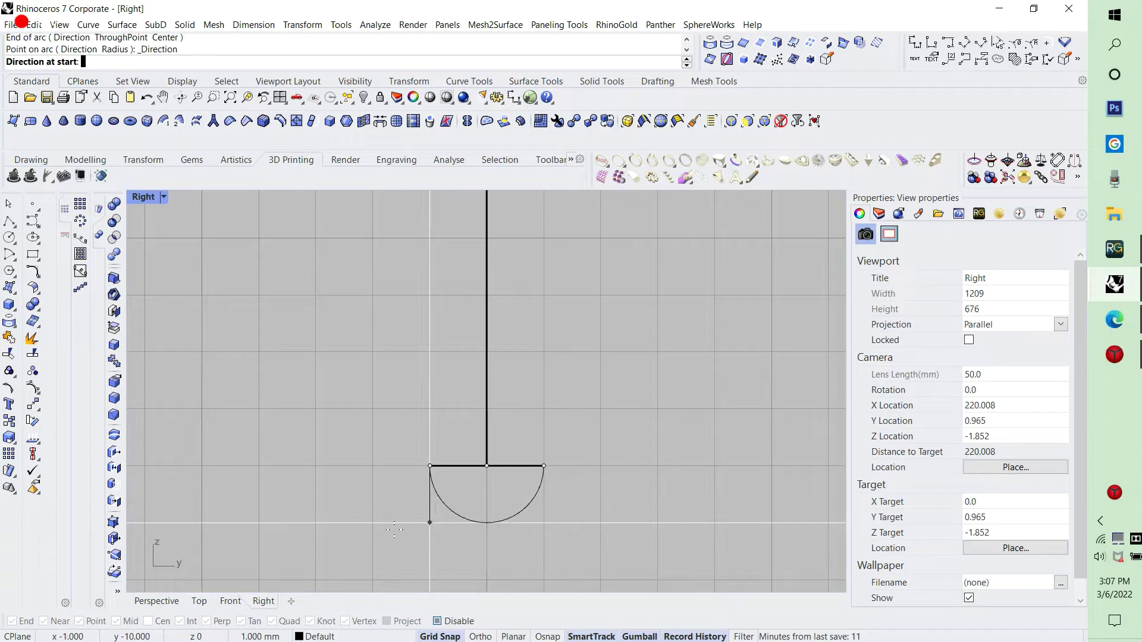
pyautogui.click(415, 529)
pyautogui.scroll(-16, 478, 461)
pyautogui.moveTo(506, 312); pyautogui.dragTo(505, 422, button='right')
pyautogui.scroll(10, 482, 374)
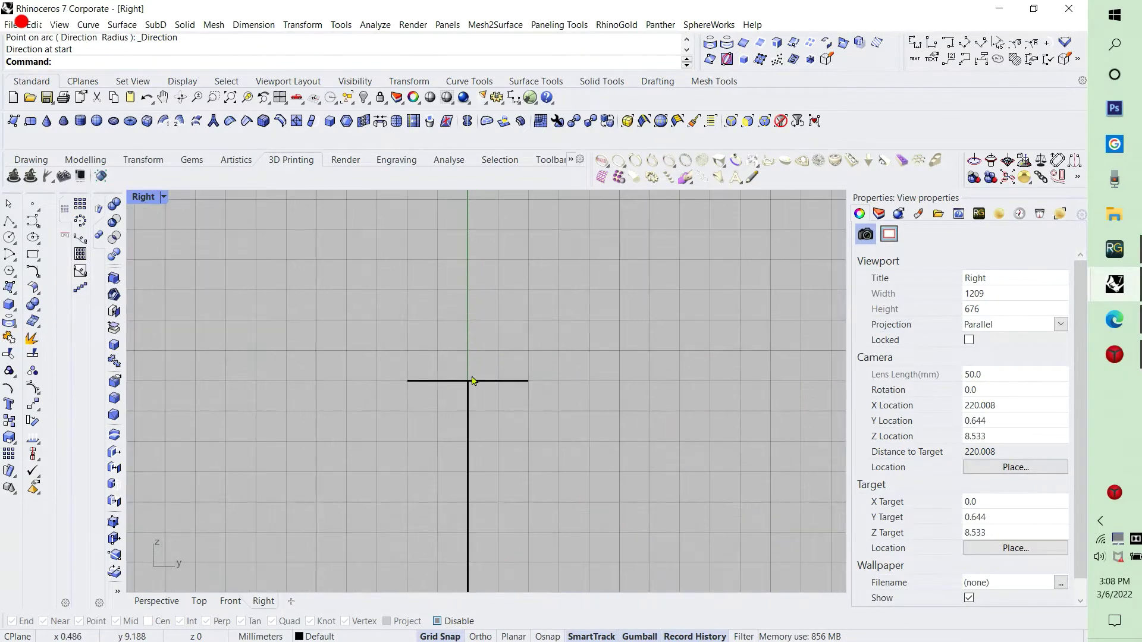
# Draw an upward semicircular arc between the ends of the 4 mm line, using a vertical start direction
pyautogui.press('Return')
pyautogui.click(407, 380)
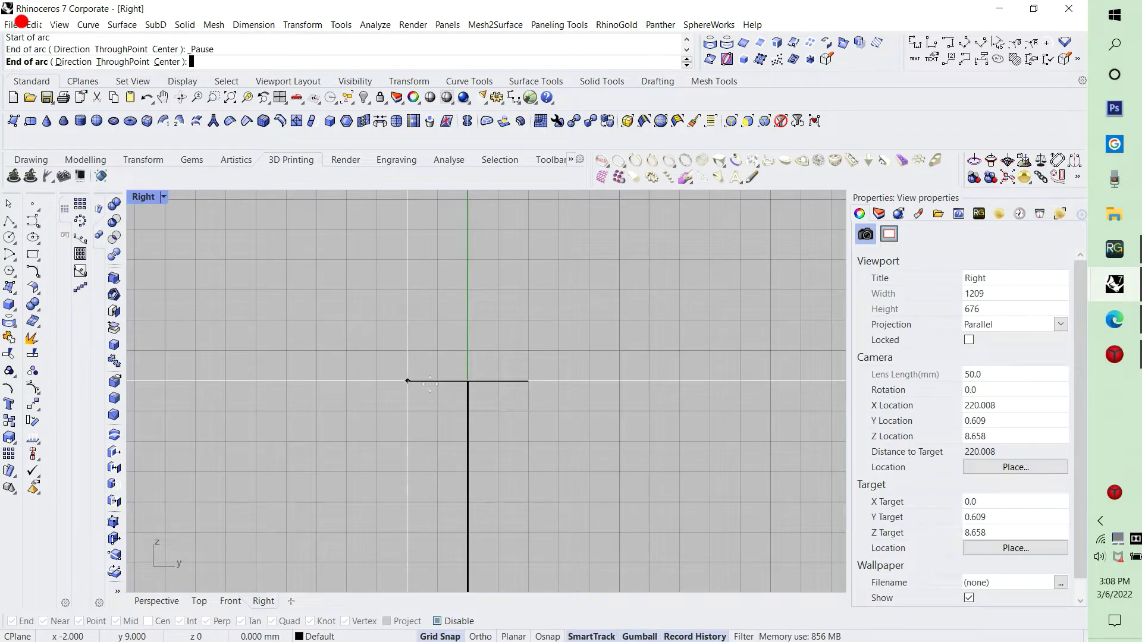
pyautogui.click(528, 381)
pyautogui.press('Return')
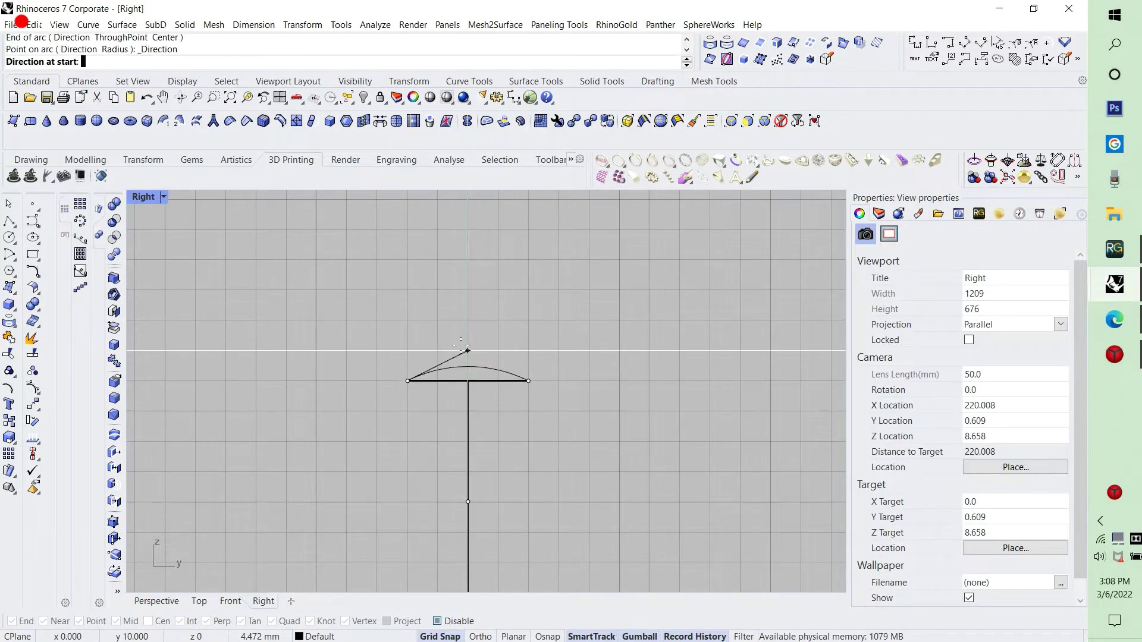
pyautogui.click(408, 291)
pyautogui.scroll(-5, 515, 318)
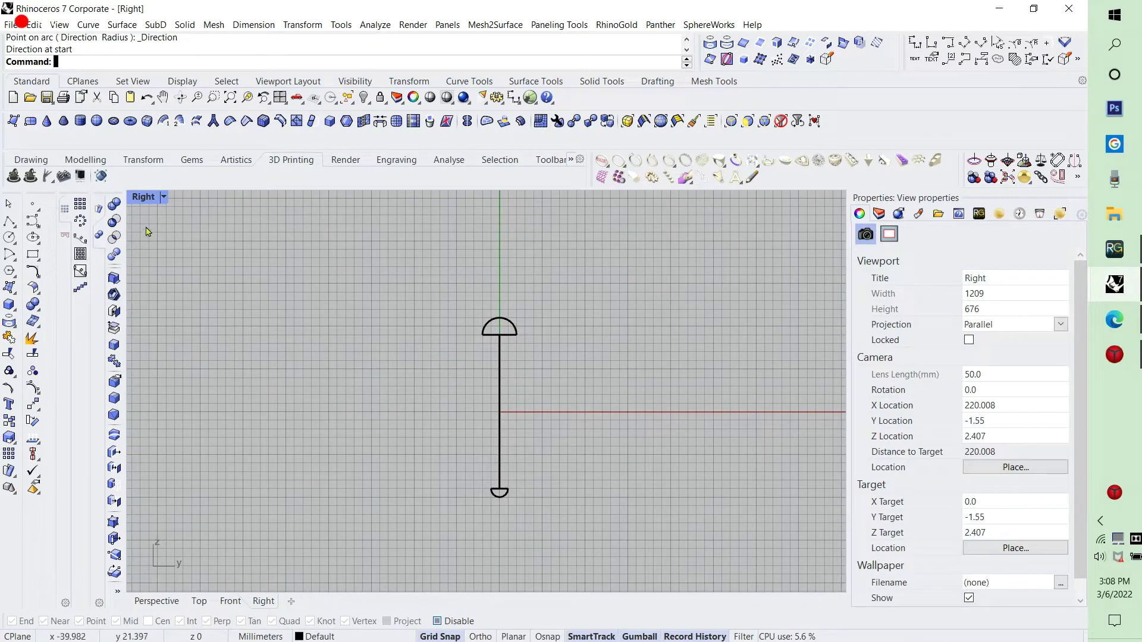
# Maximize the Perspective view and frame the circle with both half-round profiles
pyautogui.doubleClick(152, 198)
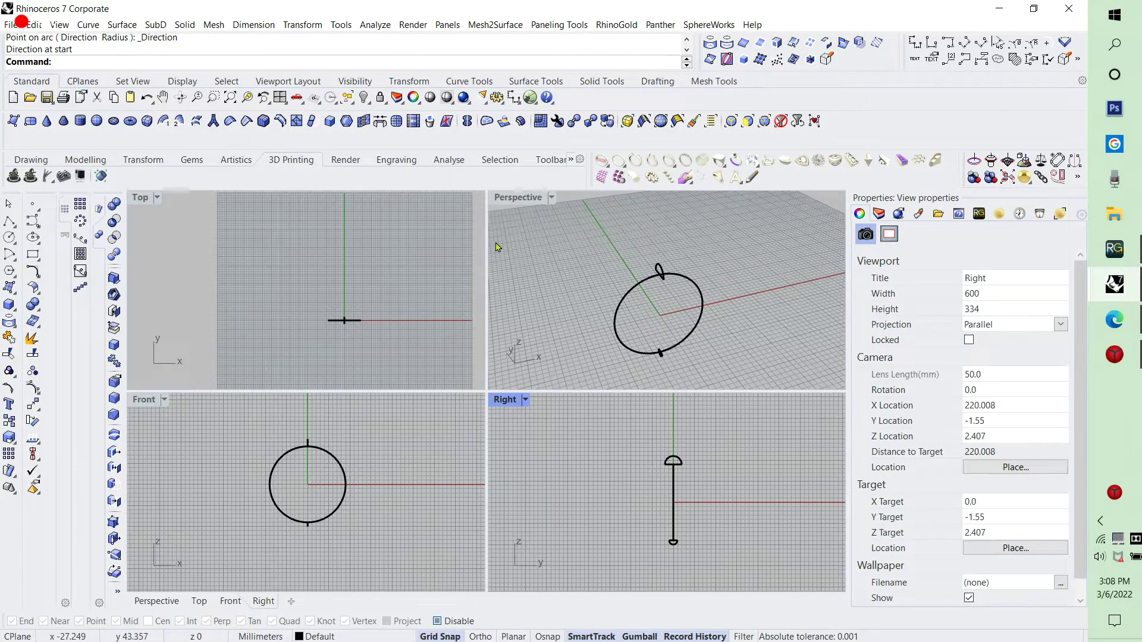
pyautogui.doubleClick(516, 198)
pyautogui.moveTo(540, 351); pyautogui.dragTo(475, 348, button='right')
pyautogui.scroll(-4, 505, 319)
pyautogui.scroll(8, 484, 421)
pyautogui.scroll(-2, 499, 416)
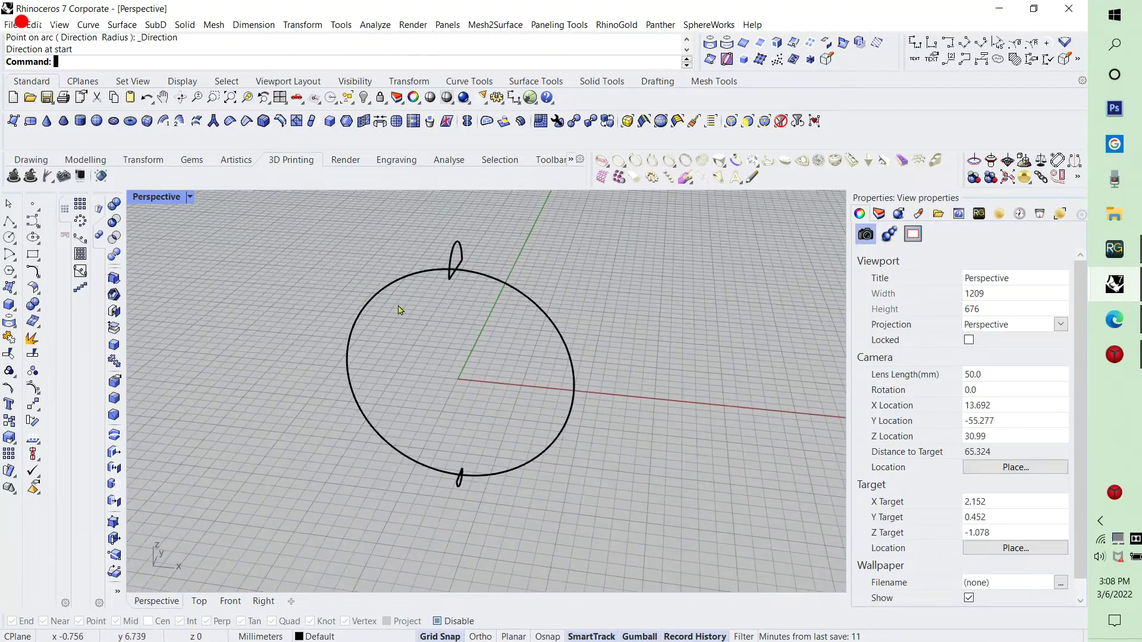
pyautogui.click(121, 30)
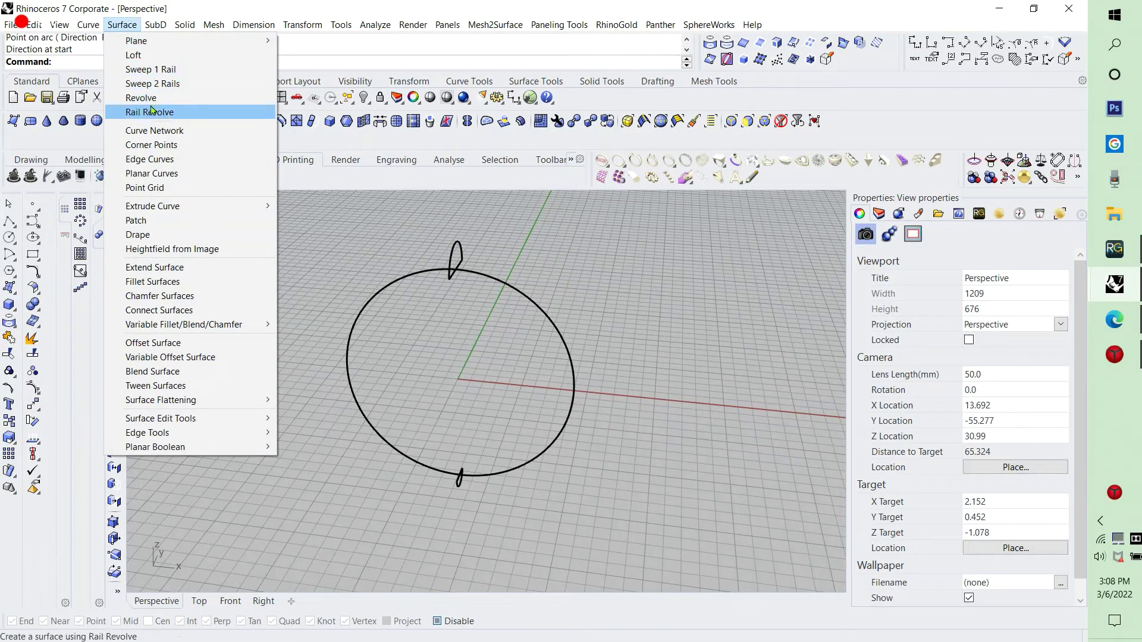
pyautogui.click(145, 70)
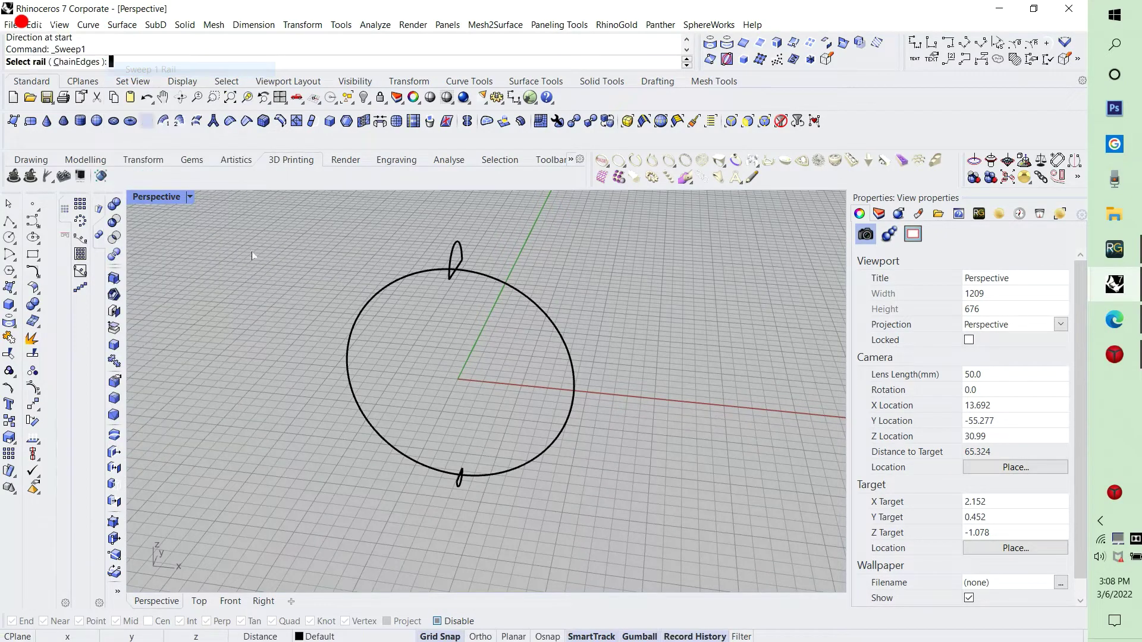
pyautogui.click(510, 291)
pyautogui.rightClick(510, 291)
pyautogui.moveTo(485, 284); pyautogui.dragTo(462, 270, button='right')
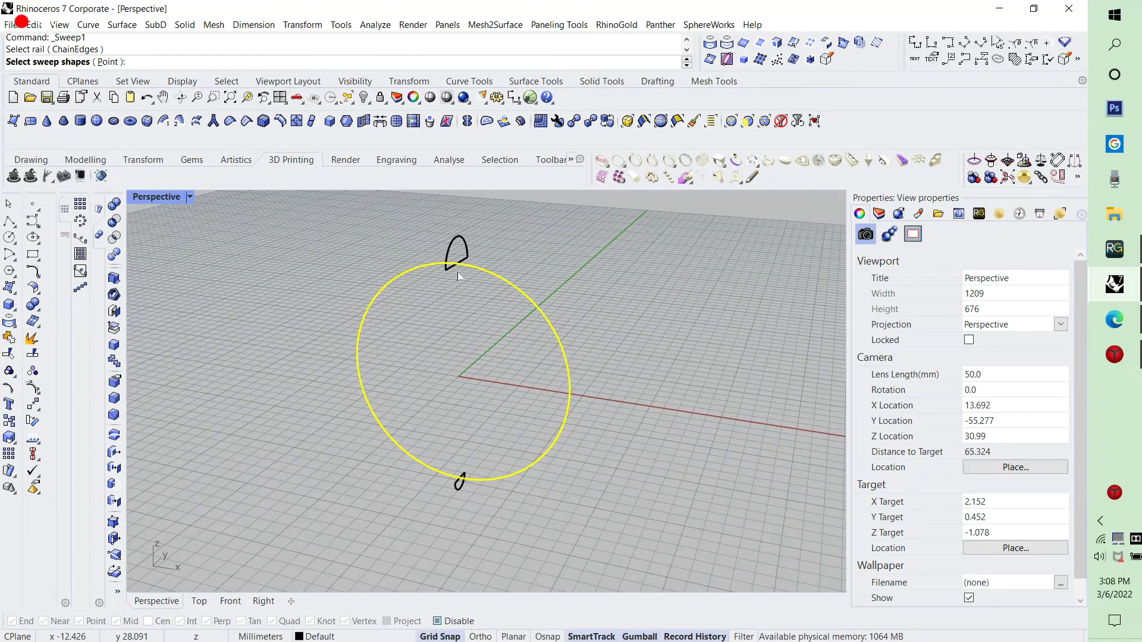
pyautogui.press('Escape')
# Join the line and arc of the 4 mm half-round profile above the circle into one closed curve
pyautogui.click(453, 272)
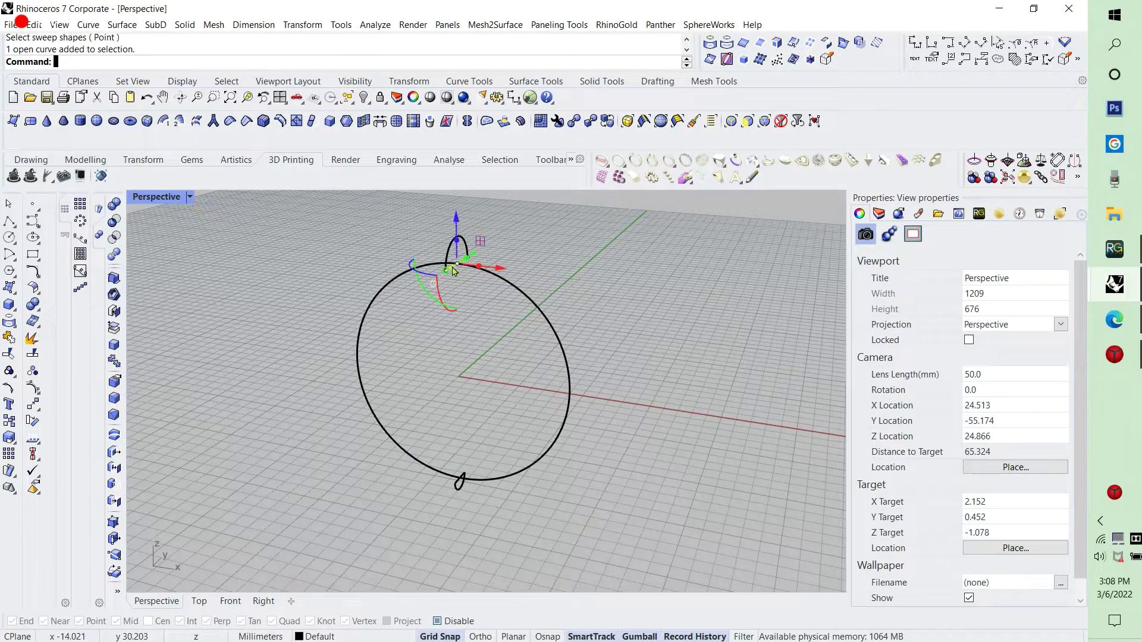
pyautogui.keyDown('shift'); pyautogui.click(451, 257); pyautogui.keyUp('shift')
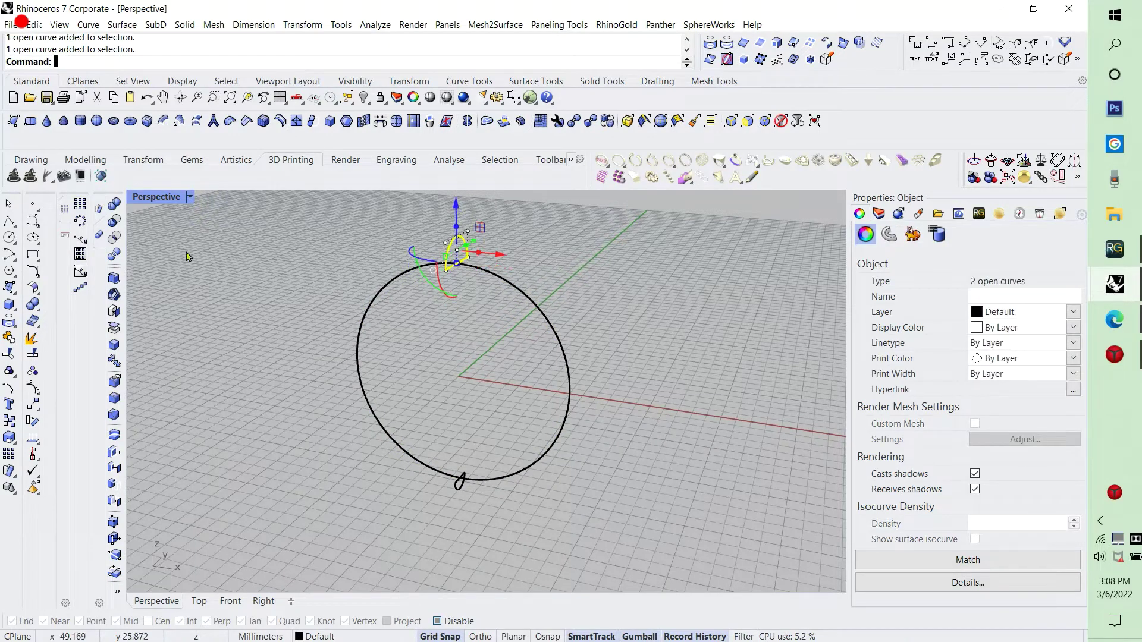
pyautogui.click(9, 338)
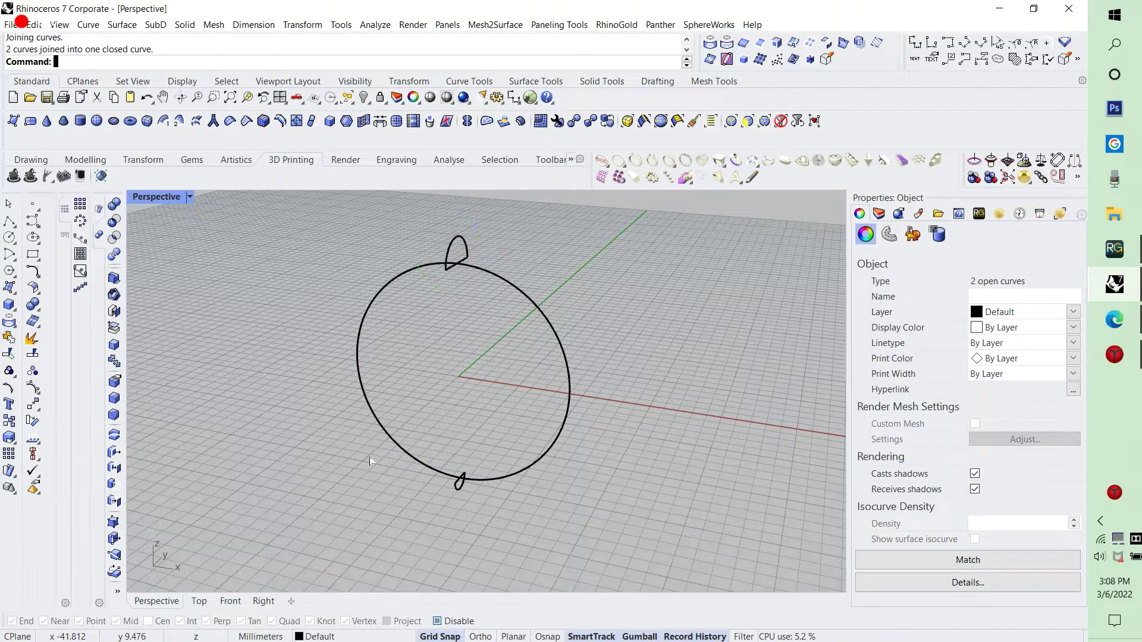
# Join the line and arc of the 2 mm half-round profile below the circle into one closed curve
pyautogui.click(483, 497)
pyautogui.scroll(2, 463, 499)
pyautogui.click(456, 480)
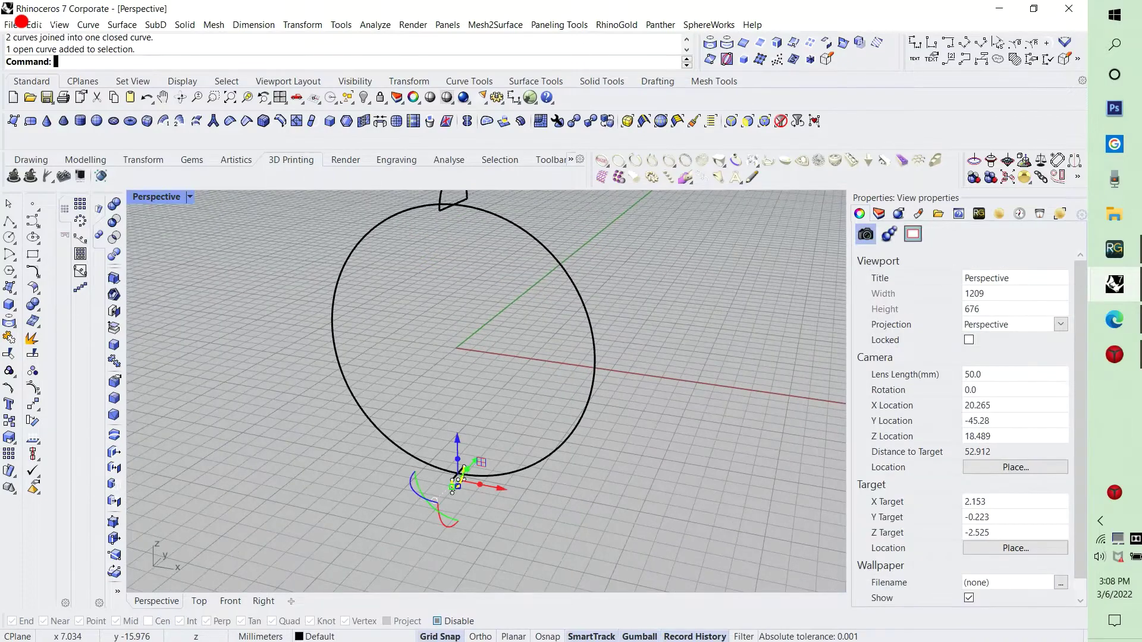
pyautogui.scroll(4, 455, 480)
pyautogui.keyDown('shift'); pyautogui.click(456, 483); pyautogui.keyUp('shift')
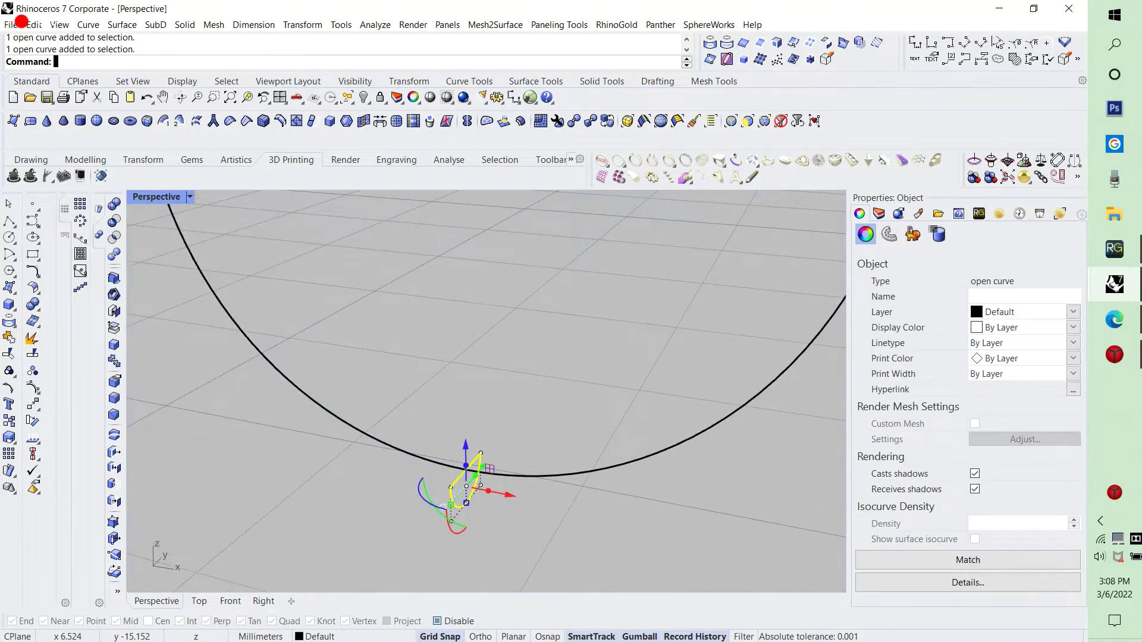
pyautogui.scroll(-4, 458, 485)
pyautogui.click(9, 338)
pyautogui.click(512, 387)
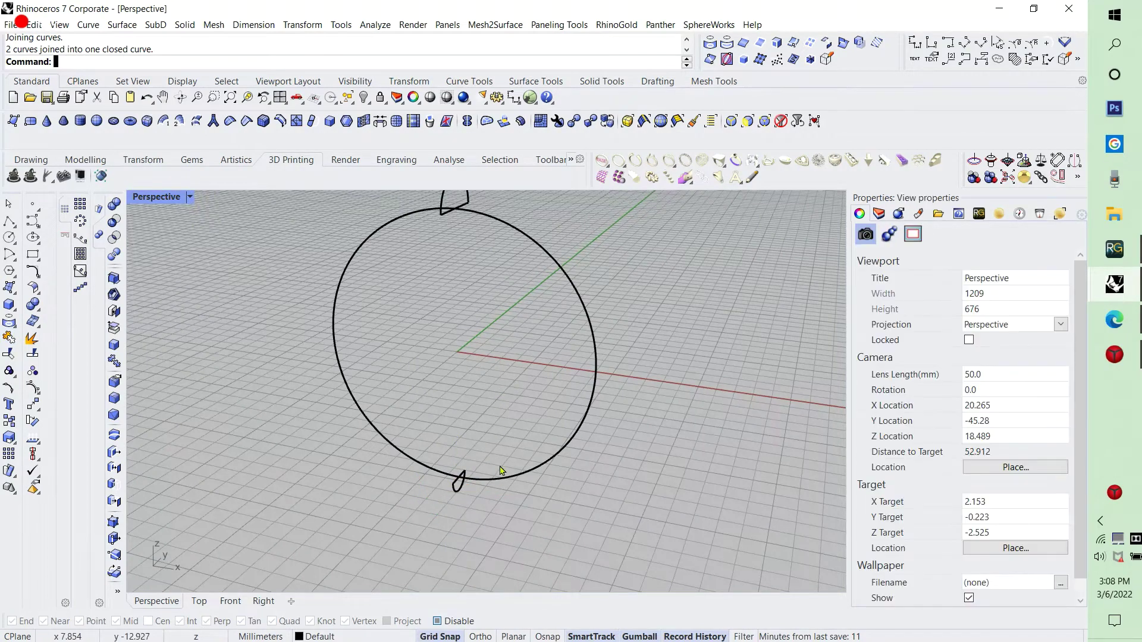
# Check the object type of both half-round profiles and the circle to see whether each curve is closed
pyautogui.scroll(-3, 502, 416)
pyautogui.moveTo(522, 476); pyautogui.dragTo(467, 449, button='right')
pyautogui.scroll(3, 506, 500)
pyautogui.moveTo(506, 500); pyautogui.dragTo(463, 480, button='right')
pyautogui.click(438, 465)
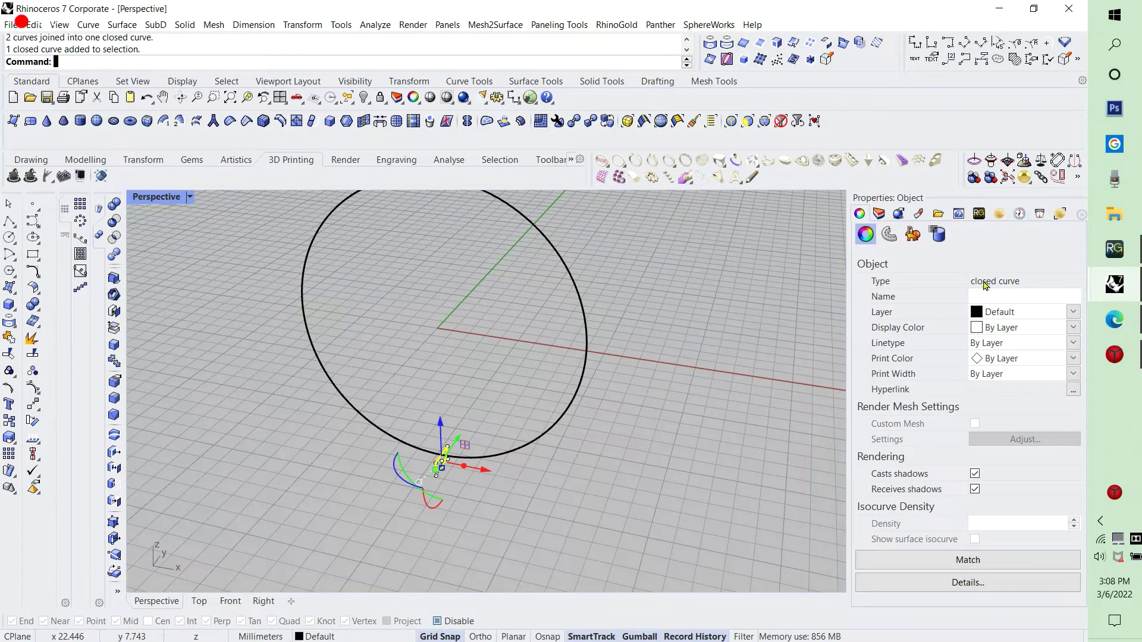
pyautogui.scroll(-8, 516, 433)
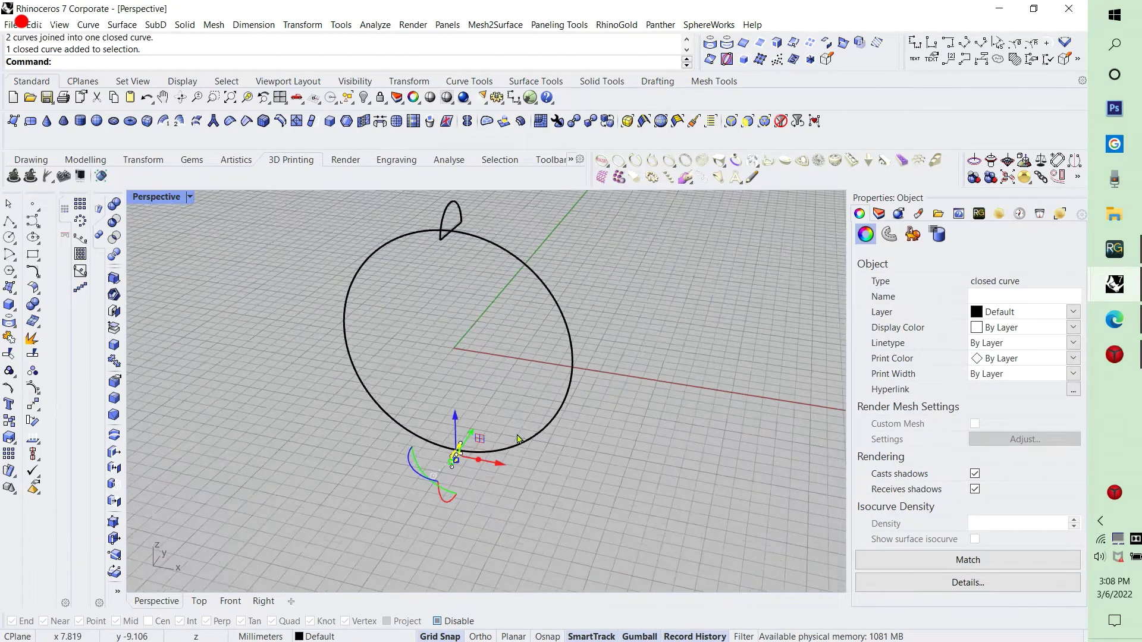
pyautogui.scroll(12, 486, 324)
pyautogui.click(474, 317)
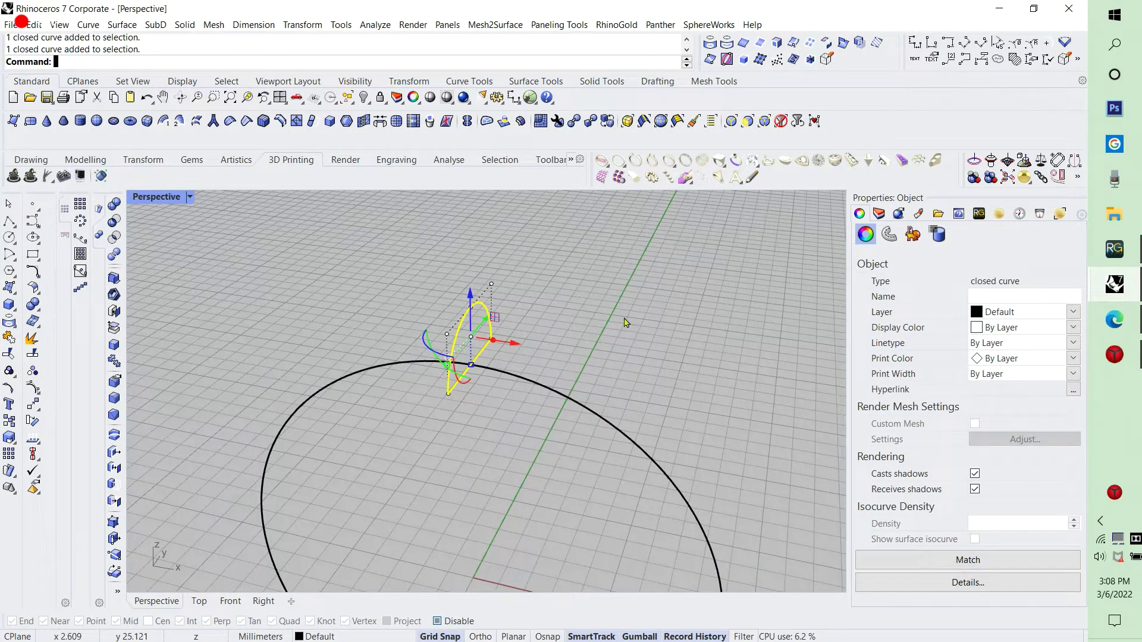
pyautogui.scroll(-3, 593, 331)
pyautogui.click(632, 405)
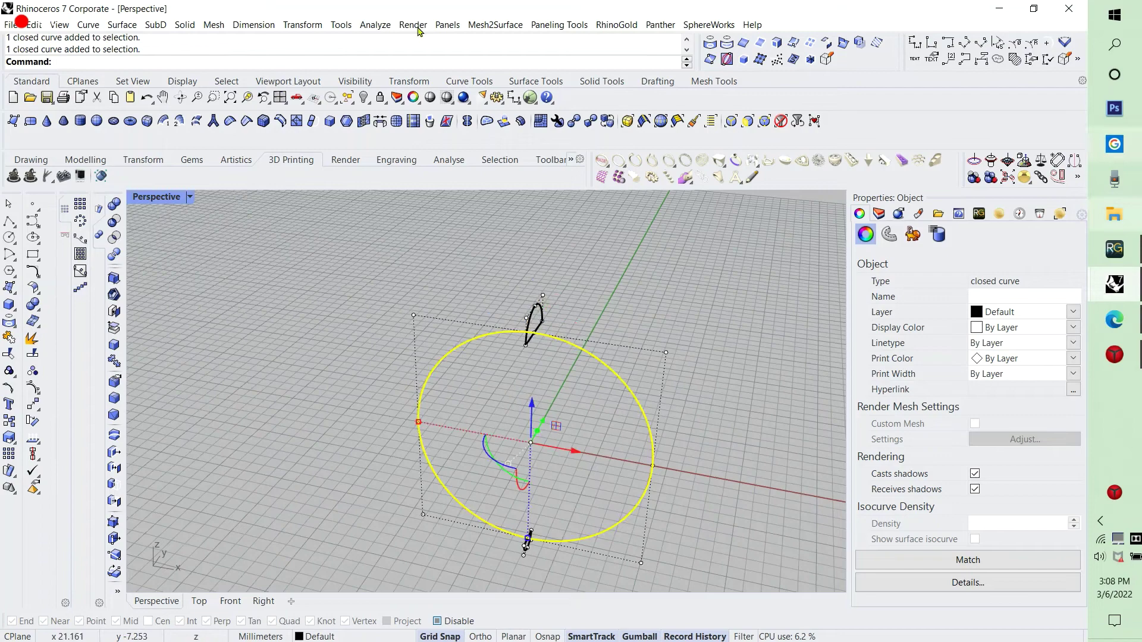
# Start a one-rail sweep with the circle as rail and the two half-round profiles as sweep shapes
pyautogui.click(120, 25)
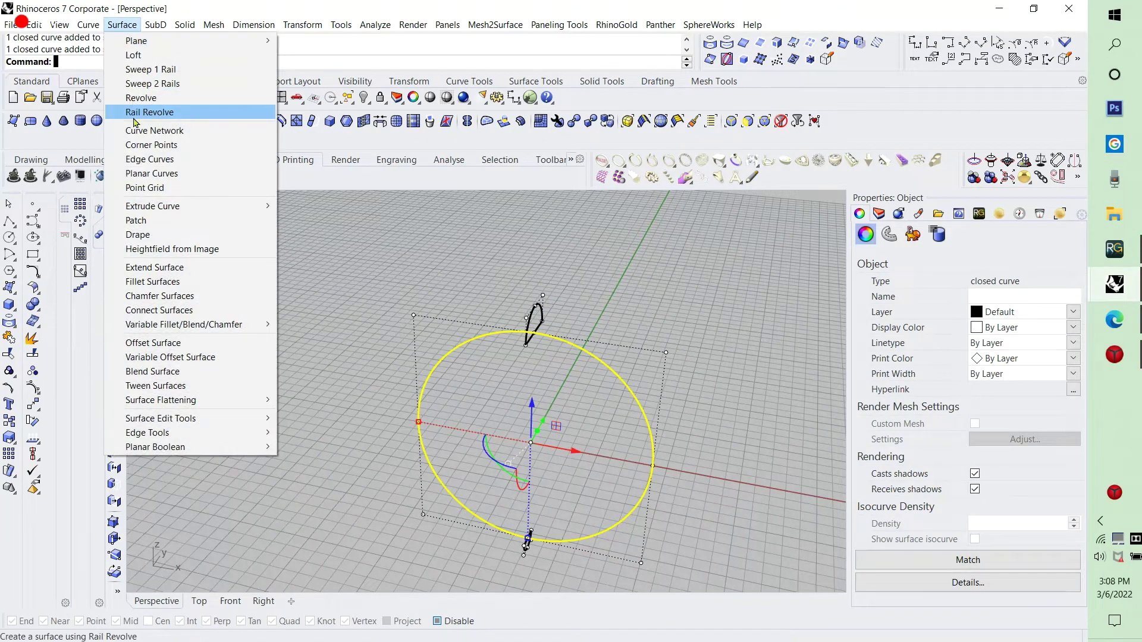
pyautogui.click(369, 247)
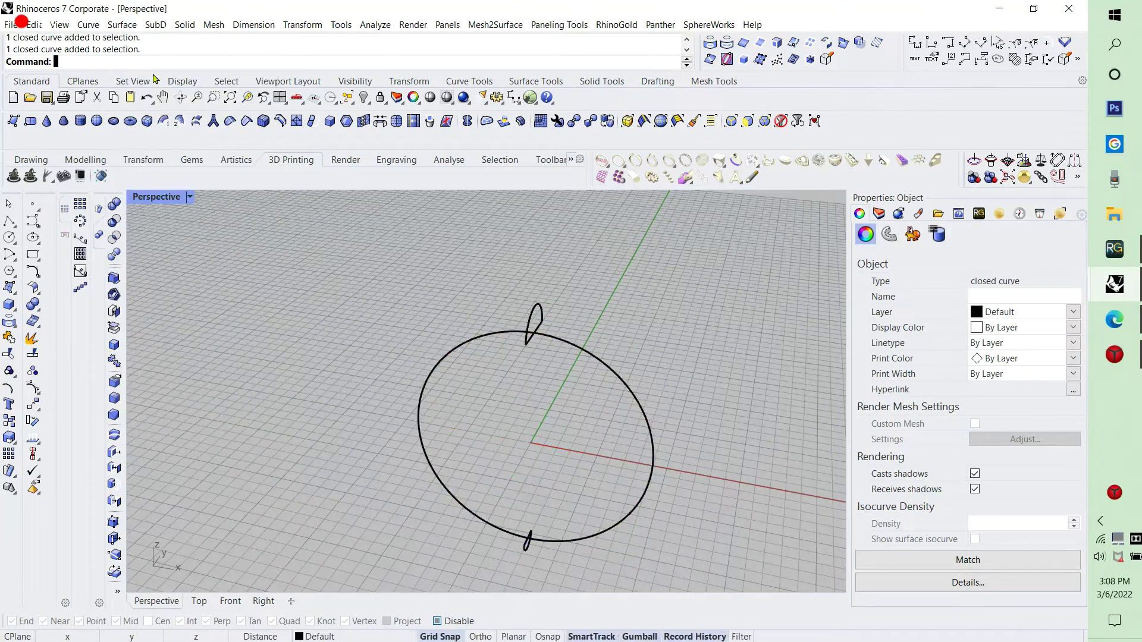
pyautogui.click(128, 30)
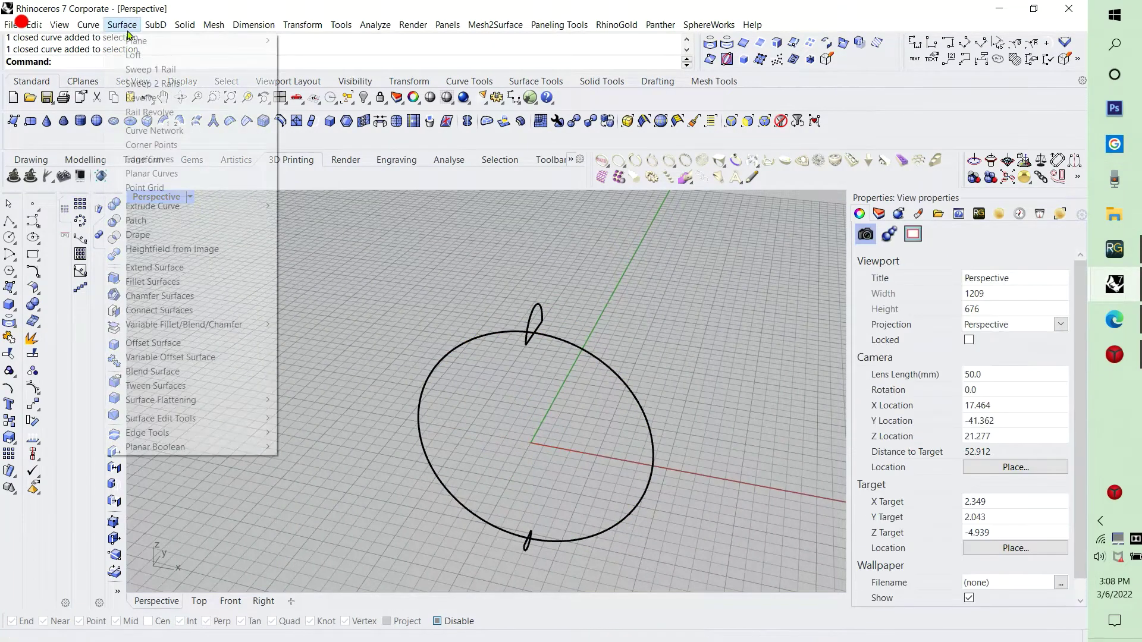
pyautogui.click(167, 70)
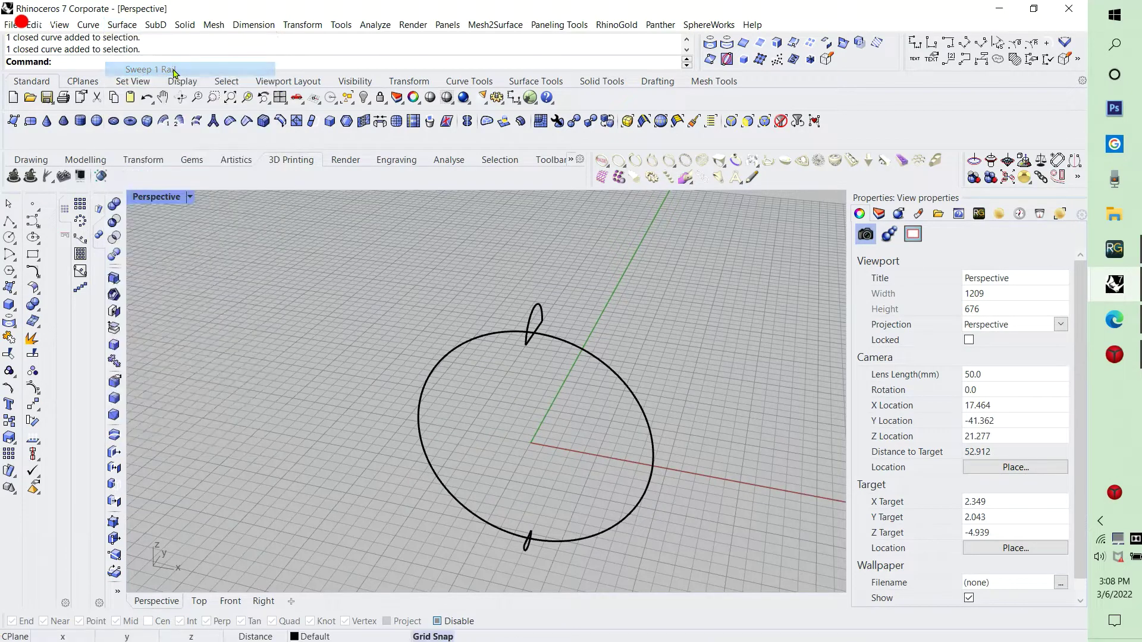
pyautogui.click(604, 362)
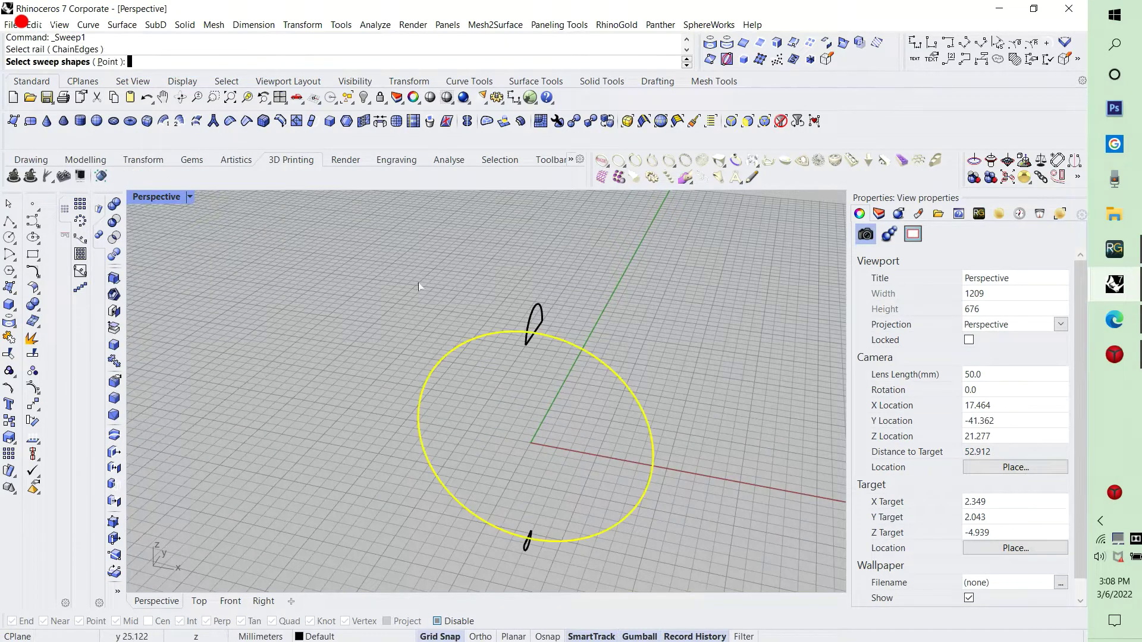
pyautogui.scroll(-2, 430, 312)
pyautogui.scroll(2, 540, 314)
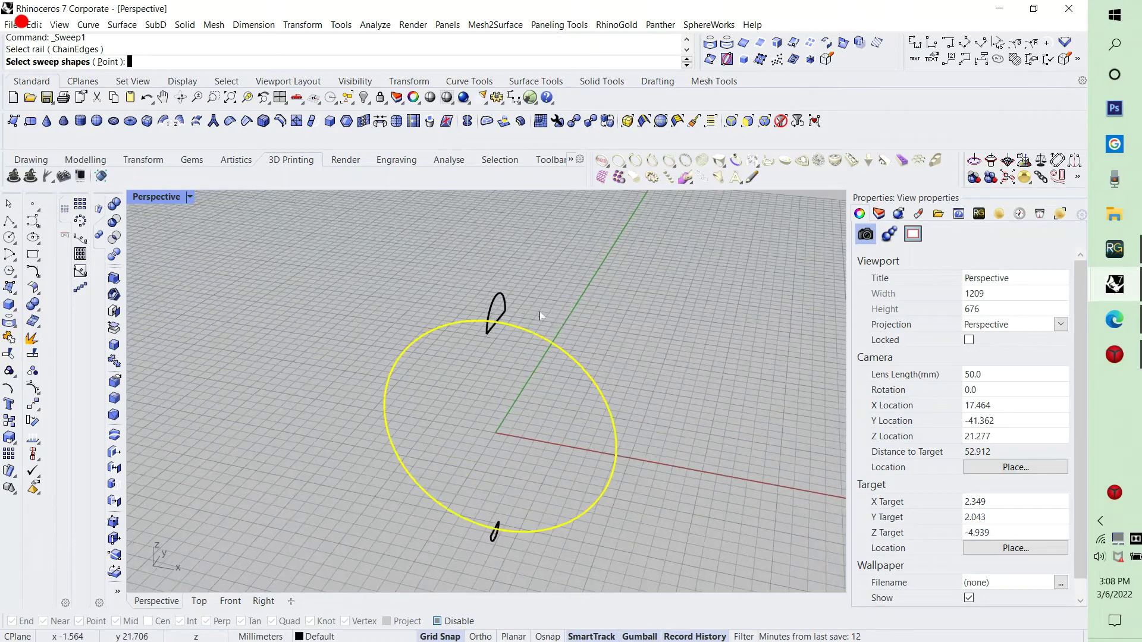
pyautogui.click(492, 299)
pyautogui.moveTo(487, 308); pyautogui.dragTo(519, 383, button='right')
pyautogui.scroll(4, 486, 433)
pyautogui.click(502, 461)
pyautogui.scroll(-6, 512, 451)
pyautogui.press('Return')
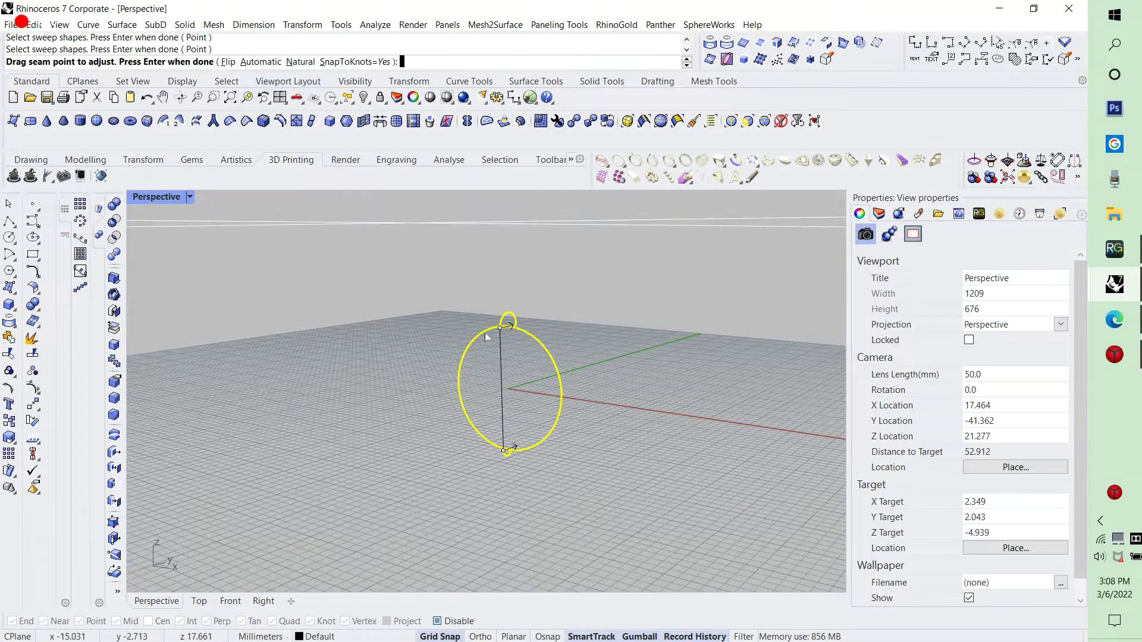
# Move the seam points of both profiles to the midpoints of their flat edges and accept the seams
pyautogui.scroll(6, 526, 355)
pyautogui.moveTo(527, 369); pyautogui.dragTo(470, 361, button='right')
pyautogui.scroll(3, 443, 305)
pyautogui.moveTo(441, 305); pyautogui.dragTo(479, 307)
pyautogui.moveTo(479, 307); pyautogui.dragTo(469, 462, button='right')
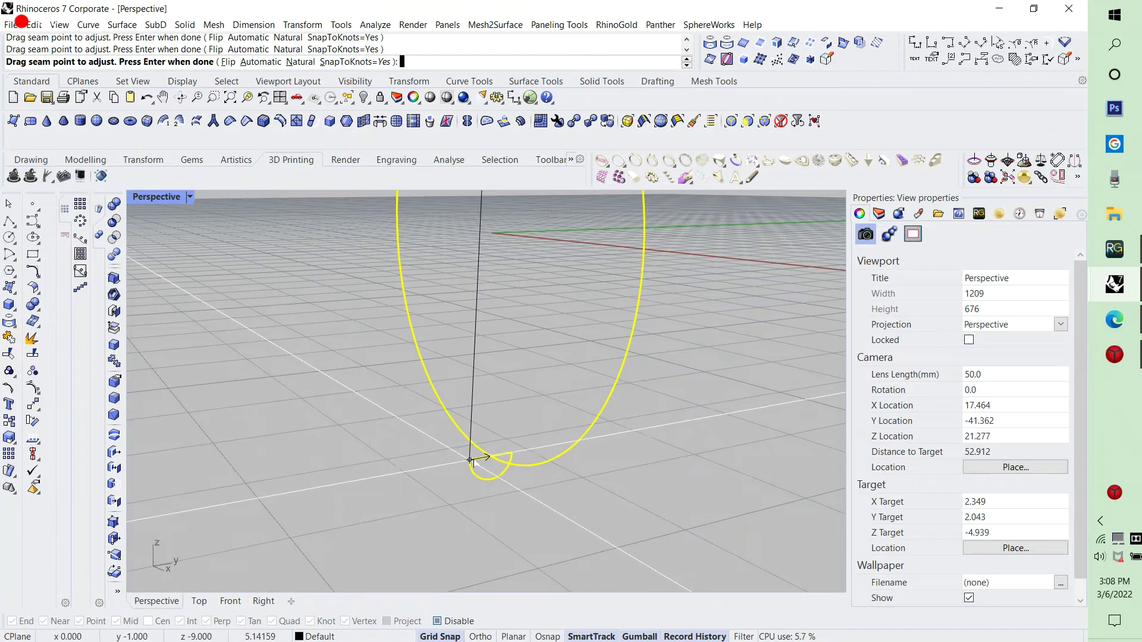
pyautogui.moveTo(470, 460); pyautogui.dragTo(490, 457)
pyautogui.scroll(-6, 488, 456)
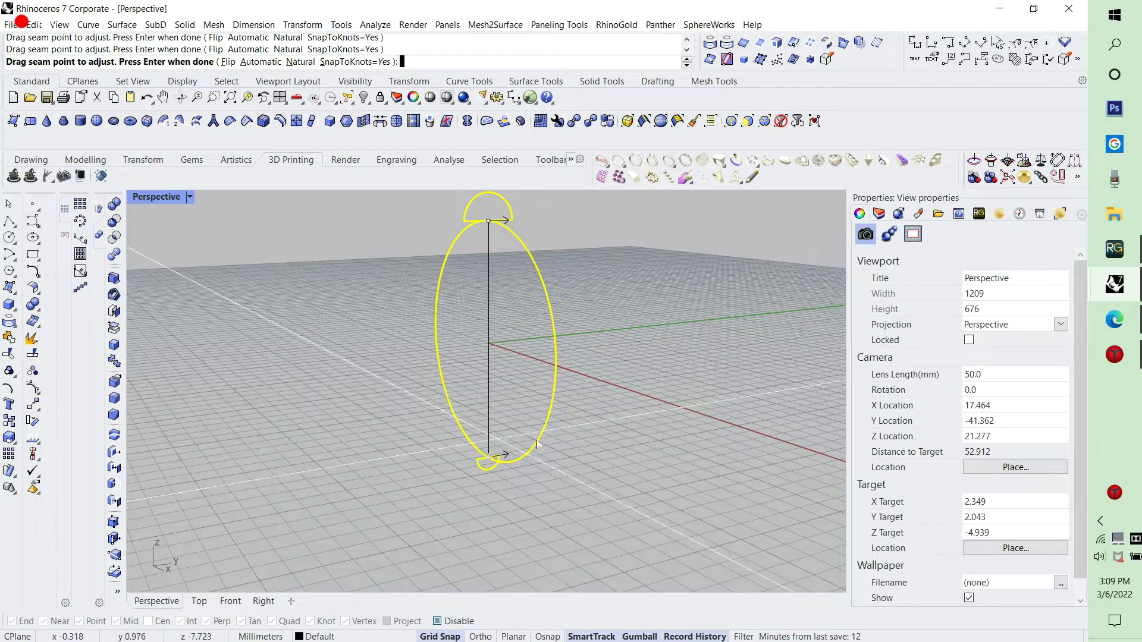
pyautogui.rightClick(629, 418)
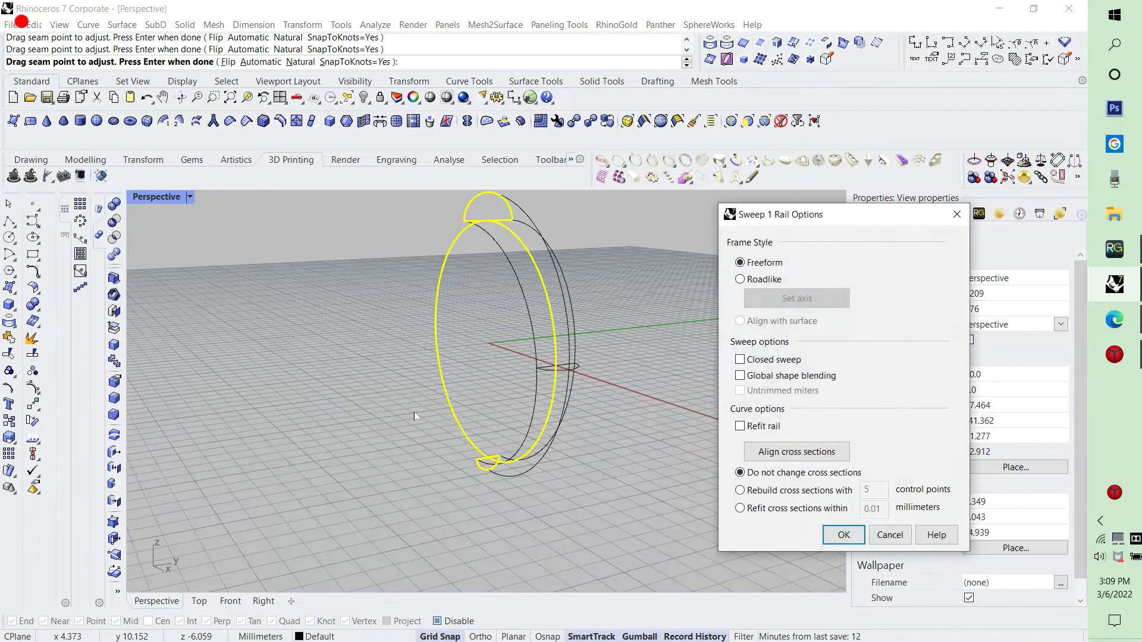
# Set the Perspective view to Shaded display and inspect the sweep preview around the circle
pyautogui.click(189, 196)
pyautogui.click(233, 86)
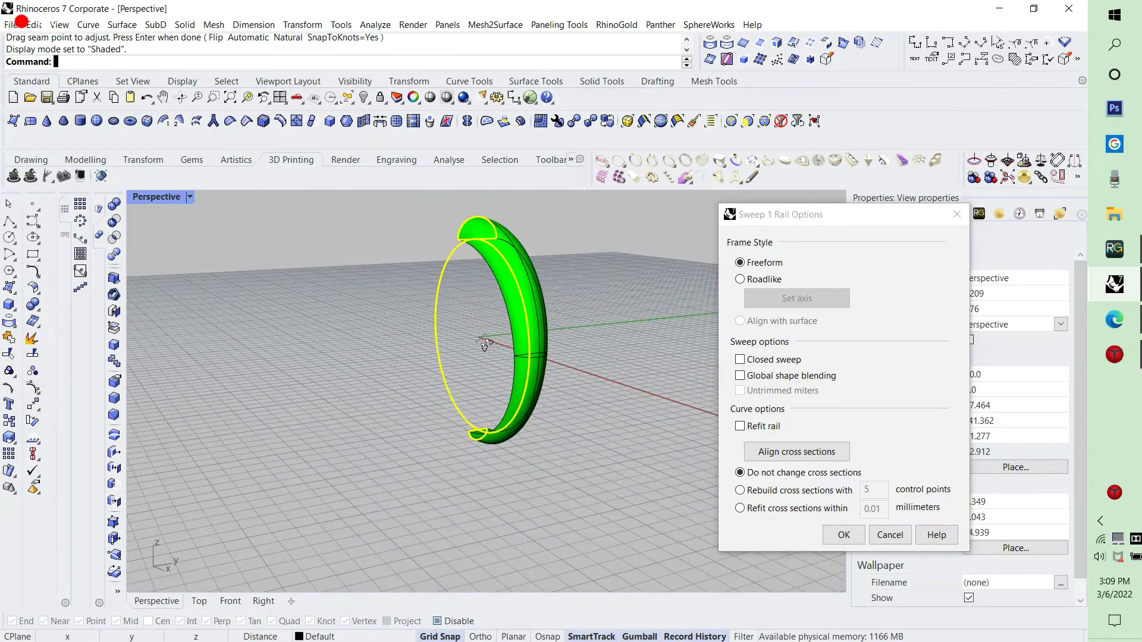
pyautogui.moveTo(484, 345); pyautogui.dragTo(526, 365, button='right')
pyautogui.moveTo(483, 277); pyautogui.dragTo(485, 239, button='right')
pyautogui.moveTo(569, 364); pyautogui.dragTo(603, 506, button='right')
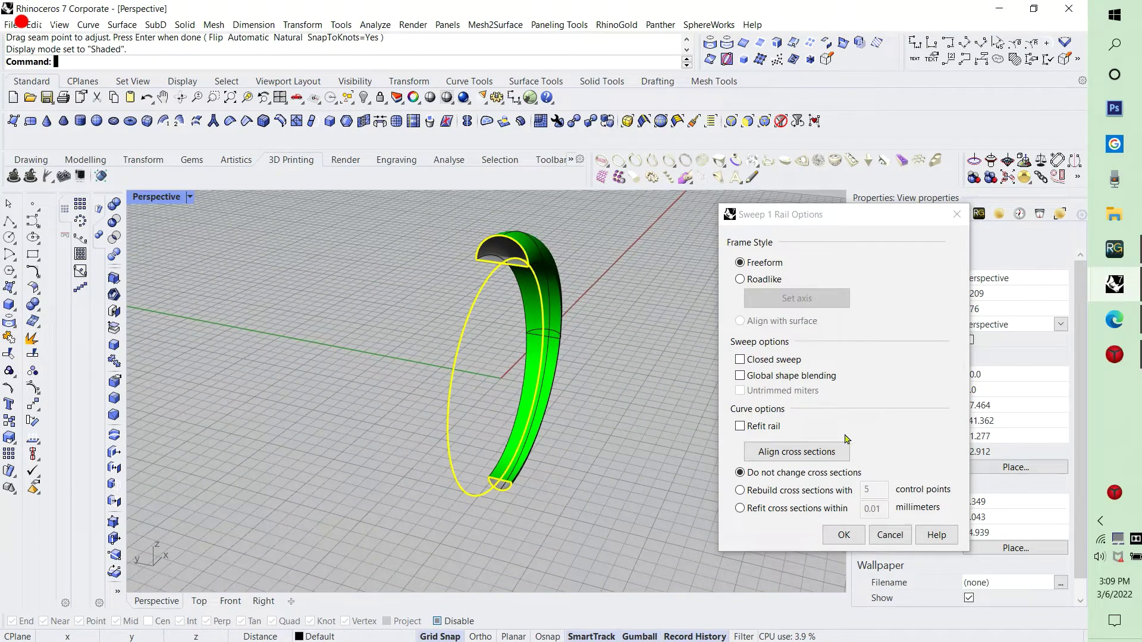
# Create the Freeform sweep with Closed sweep off and check the resulting band's object type
pyautogui.click(844, 534)
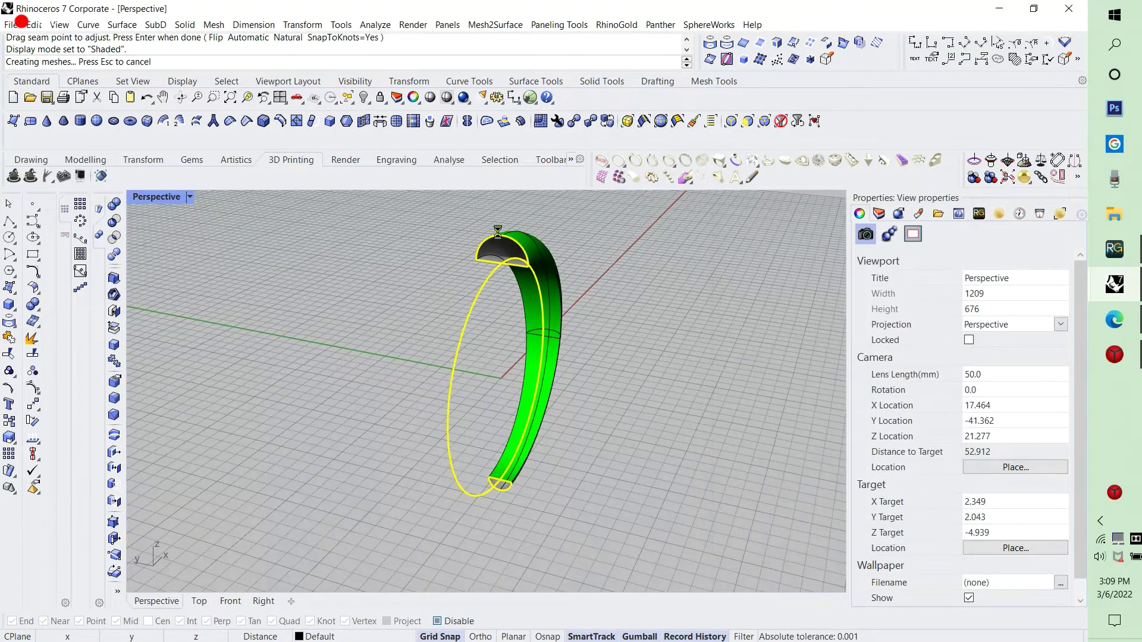
pyautogui.moveTo(530, 271); pyautogui.dragTo(591, 324, button='right')
pyautogui.click(537, 241)
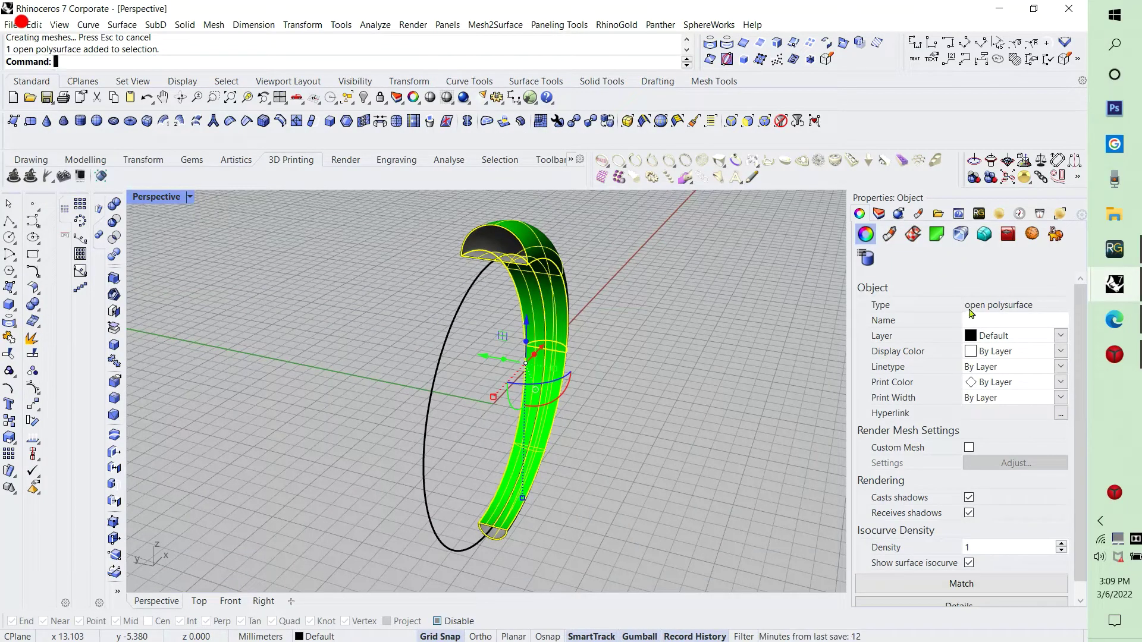
pyautogui.click(757, 311)
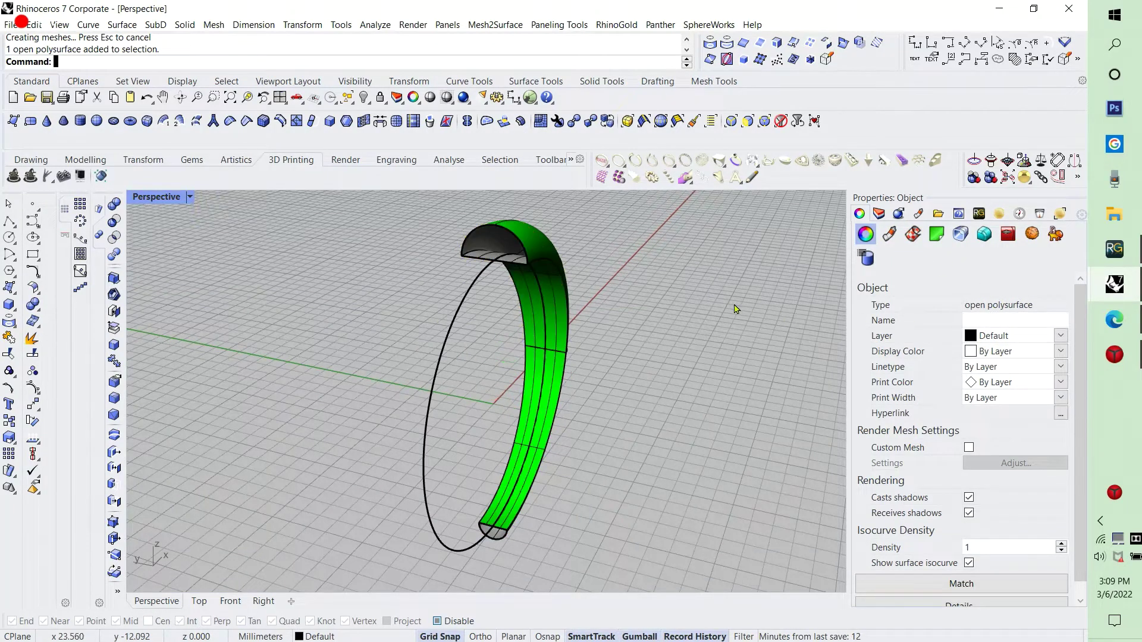
pyautogui.moveTo(757, 312); pyautogui.dragTo(645, 301, button='right')
# Delete the partial swept band, keeping the circle and both profile curves
pyautogui.click(529, 258)
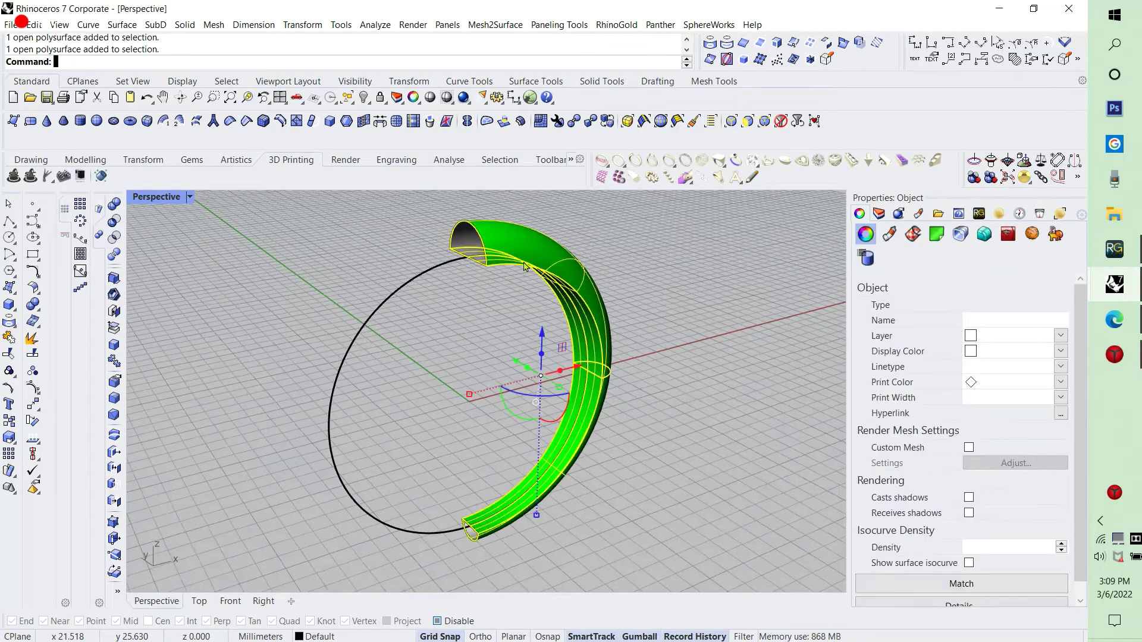
pyautogui.press('Delete')
pyautogui.moveTo(604, 326); pyautogui.dragTo(447, 294, button='right')
pyautogui.scroll(-4, 461, 313)
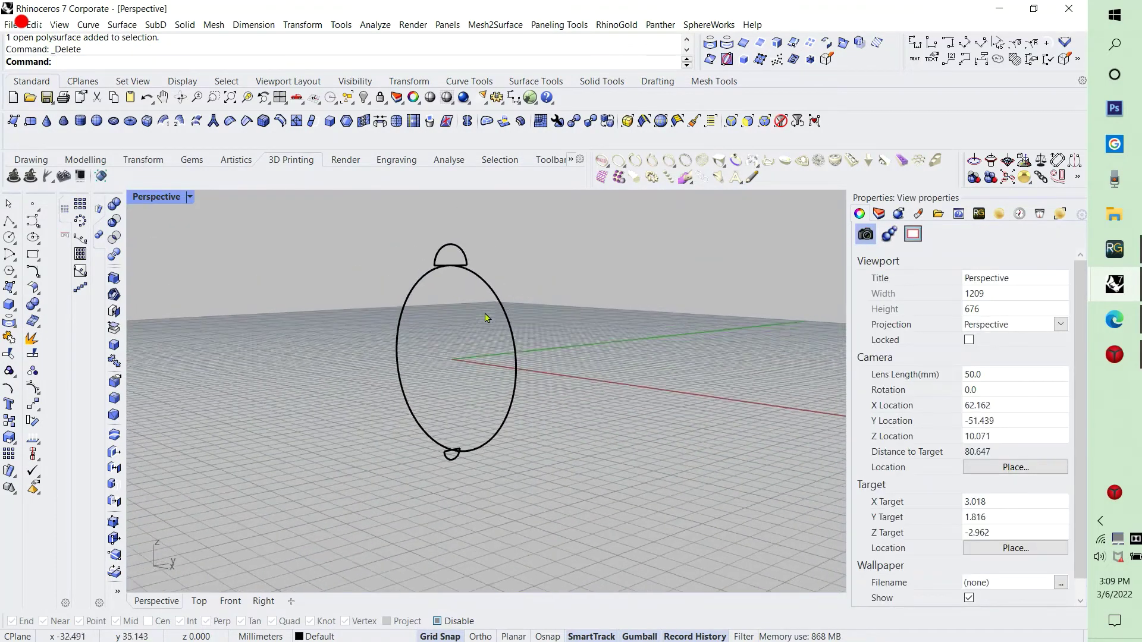
# Start the Sweep 1 Rail command again, using the circle as rail and both closed half-round profiles as shapes
pyautogui.click(123, 25)
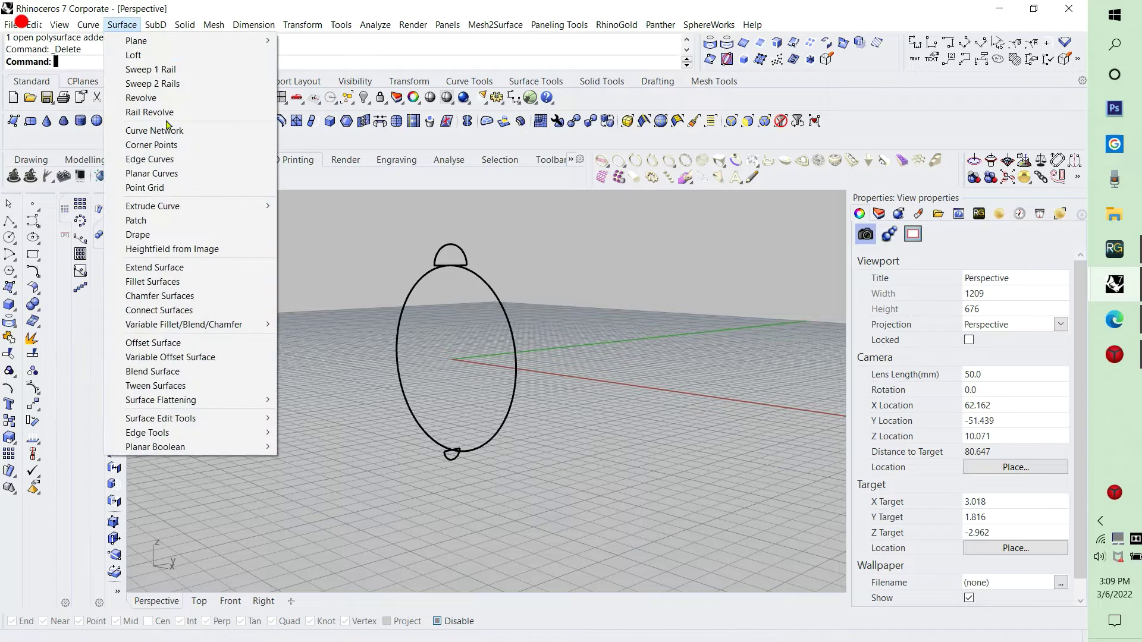
pyautogui.click(150, 69)
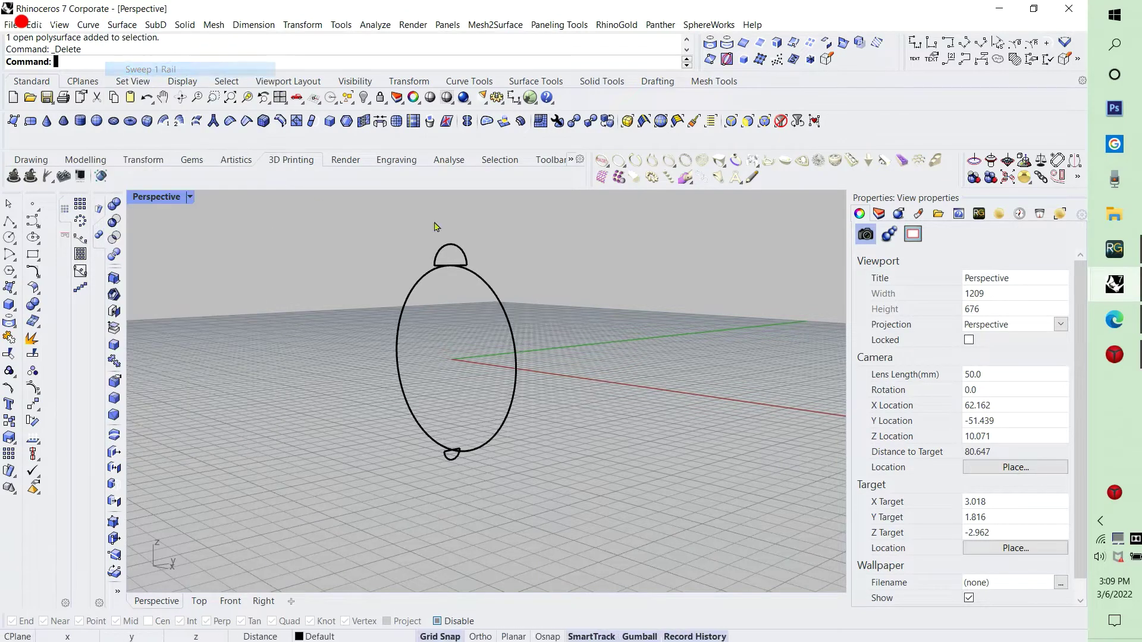
pyautogui.click(500, 315)
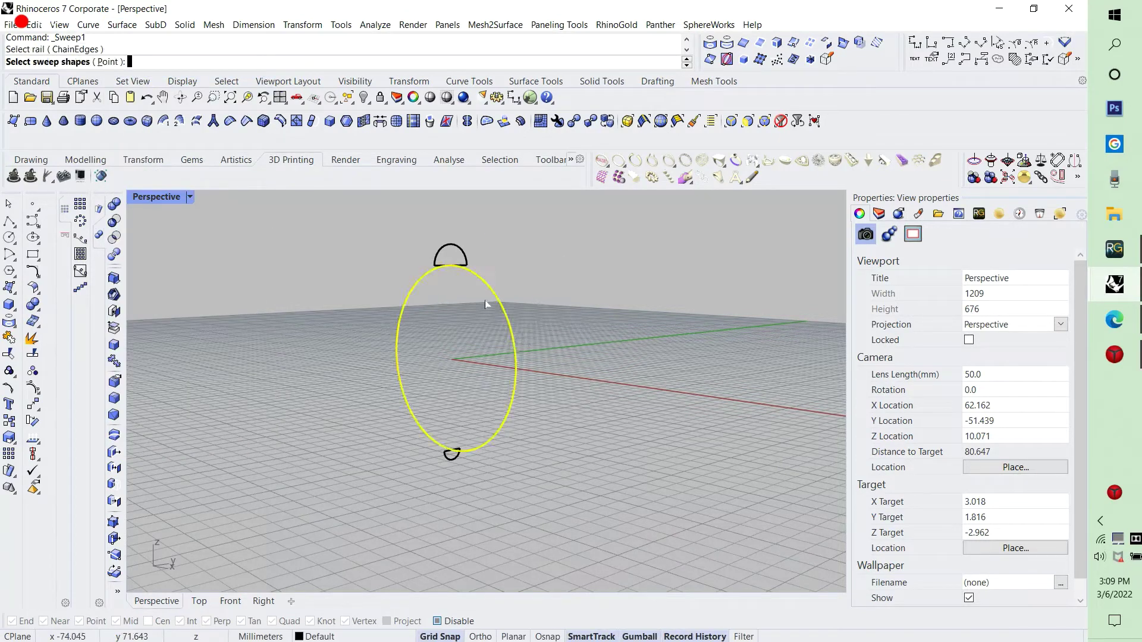
pyautogui.click(454, 257)
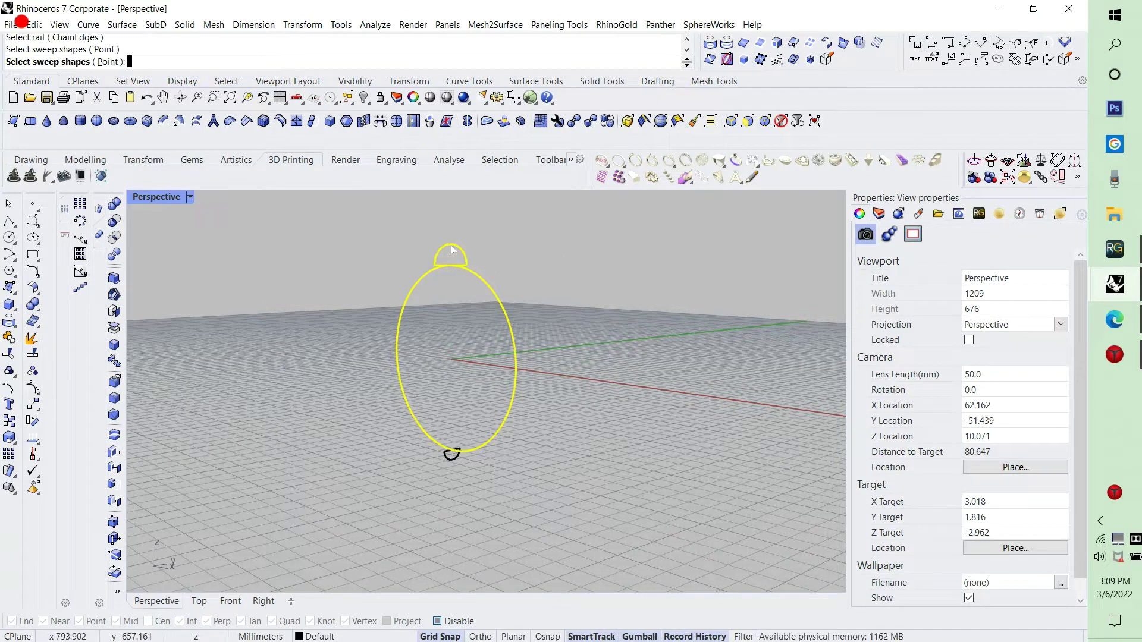
pyautogui.click(453, 462)
pyautogui.press('Return')
# Align the seam points at the midpoints of both profiles' flat edges and proceed to the sweep options
pyautogui.scroll(2, 440, 271)
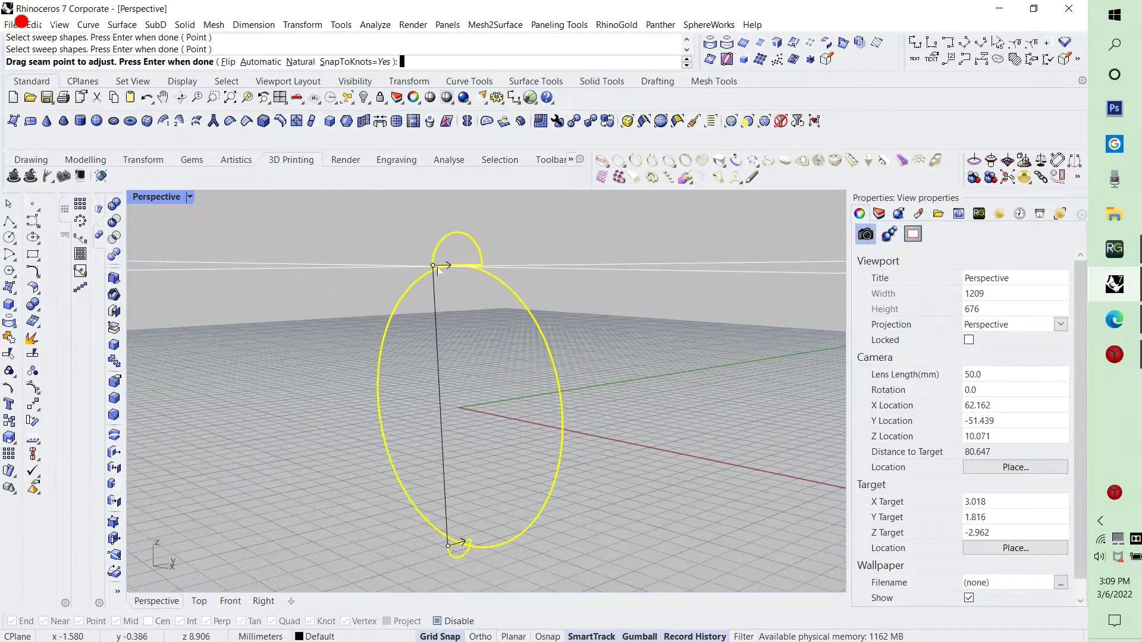
pyautogui.moveTo(446, 275)
pyautogui.mouseDown()
pyautogui.moveTo(463, 276)
pyautogui.moveTo(458, 266)
pyautogui.mouseUp()
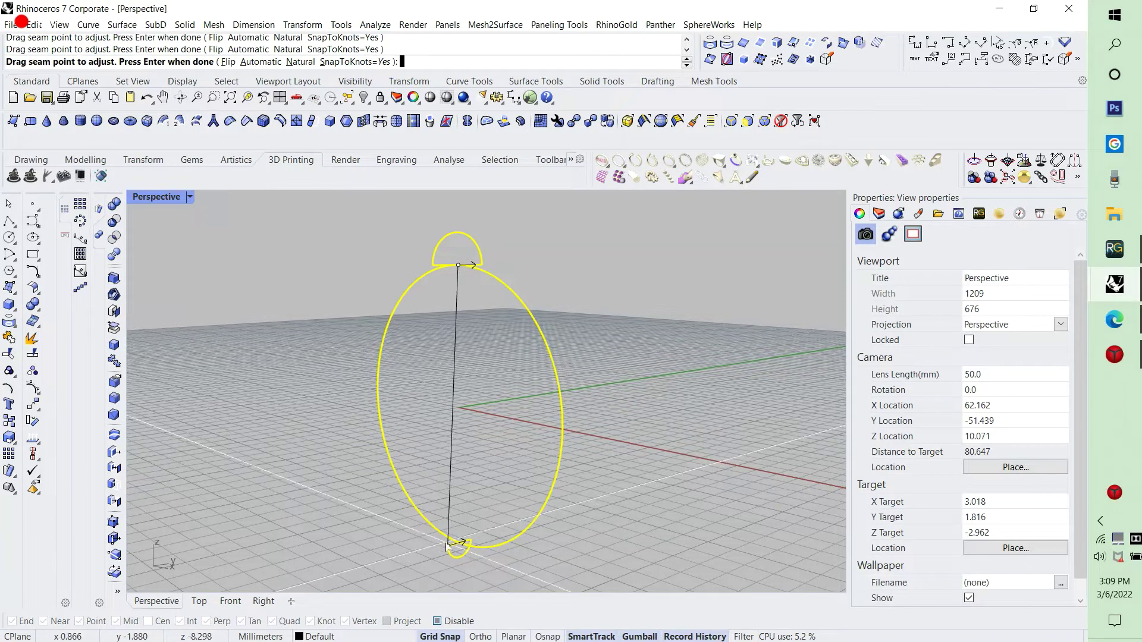
pyautogui.moveTo(447, 546); pyautogui.dragTo(463, 550)
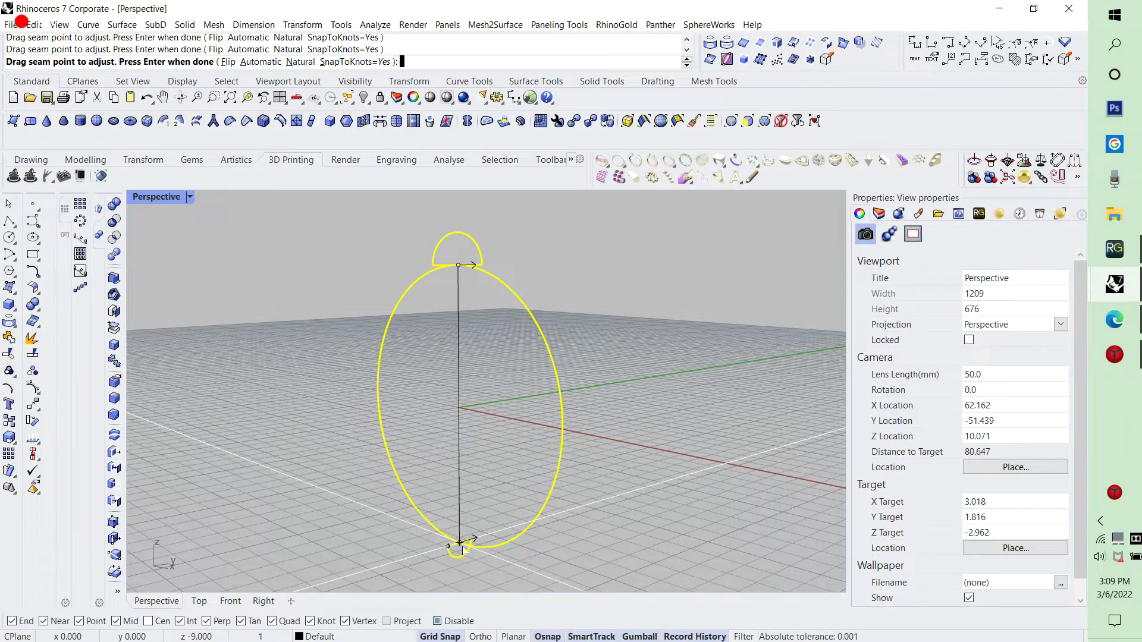
pyautogui.scroll(-3, 601, 423)
pyautogui.rightClick(662, 329)
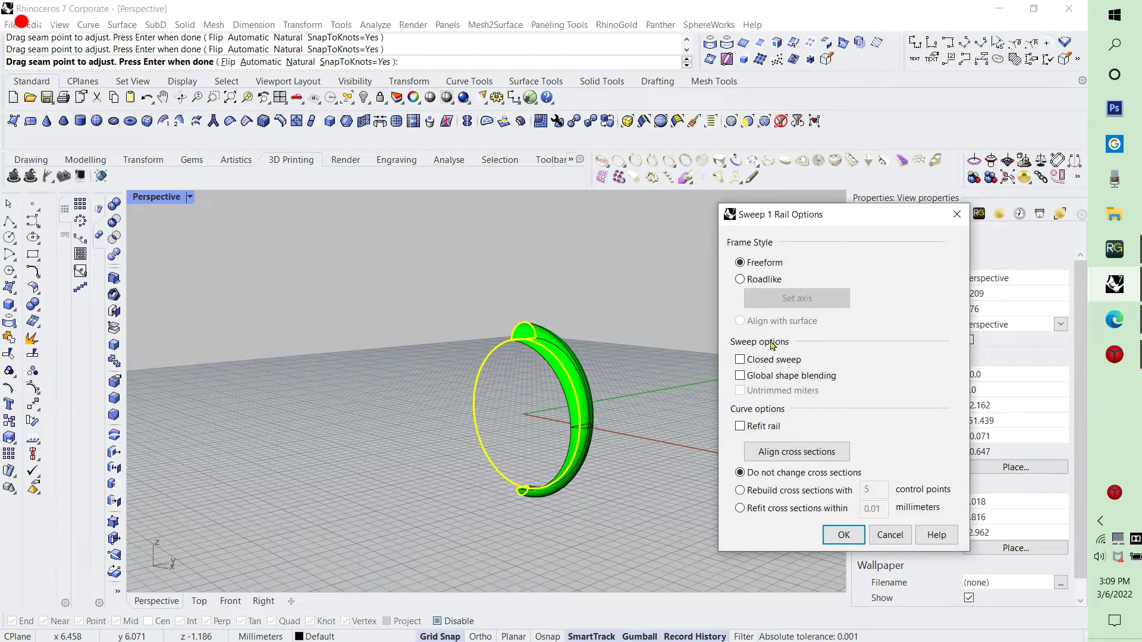
# Create the Freeform sweep with Closed sweep on and check the resulting band's object type
pyautogui.click(741, 363)
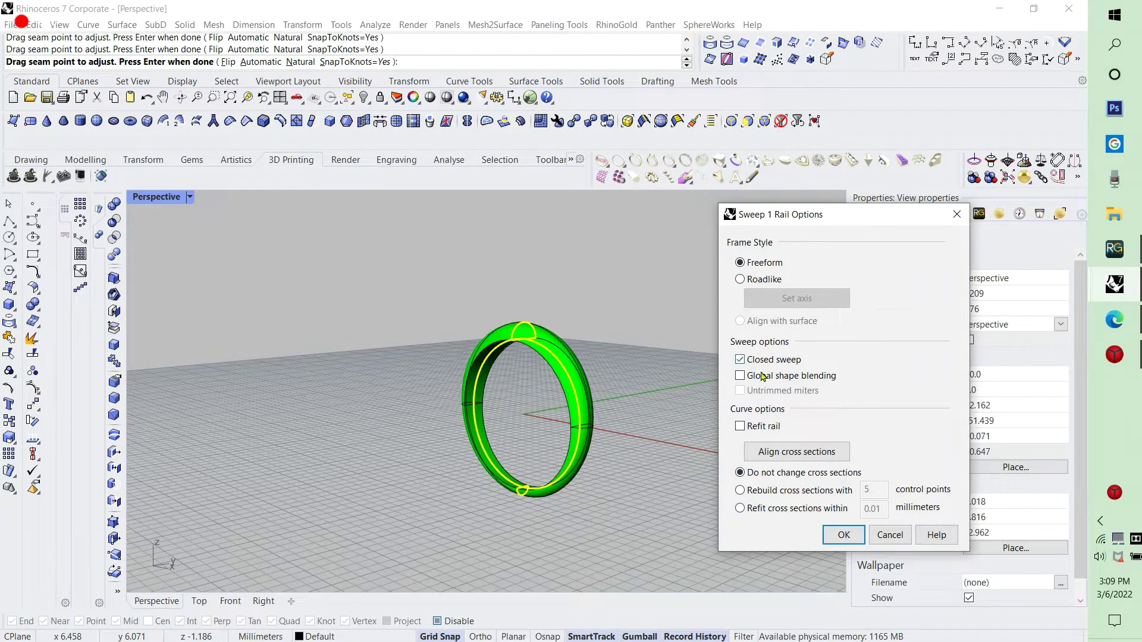
pyautogui.click(842, 535)
pyautogui.moveTo(440, 377); pyautogui.dragTo(496, 349, button='right')
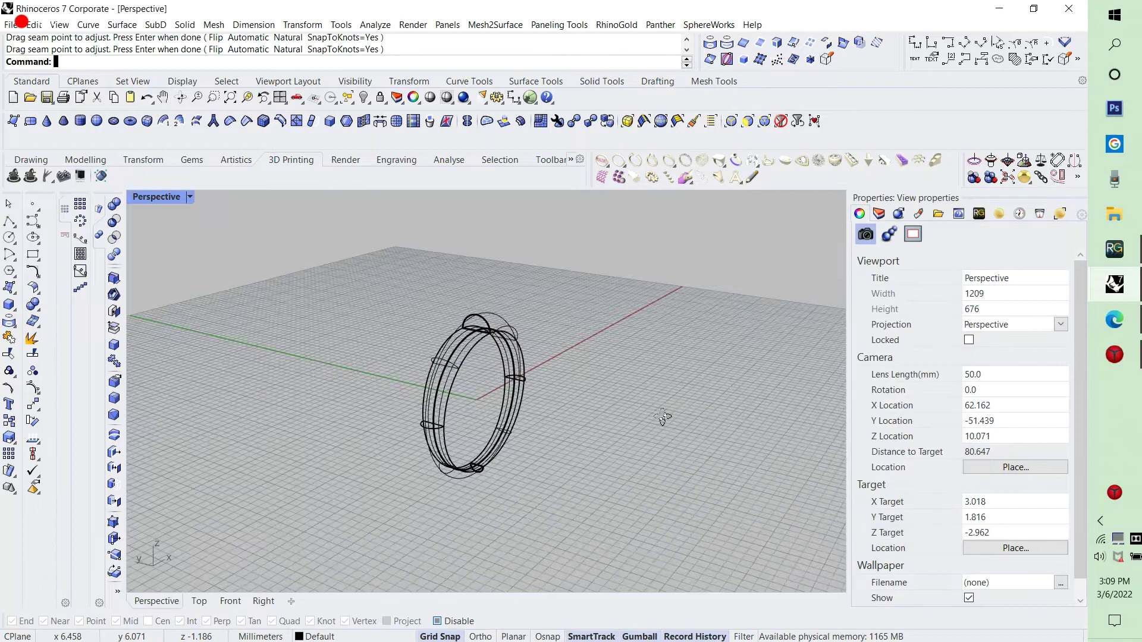
pyautogui.moveTo(458, 313); pyautogui.dragTo(472, 326, button='right')
pyautogui.click(472, 326)
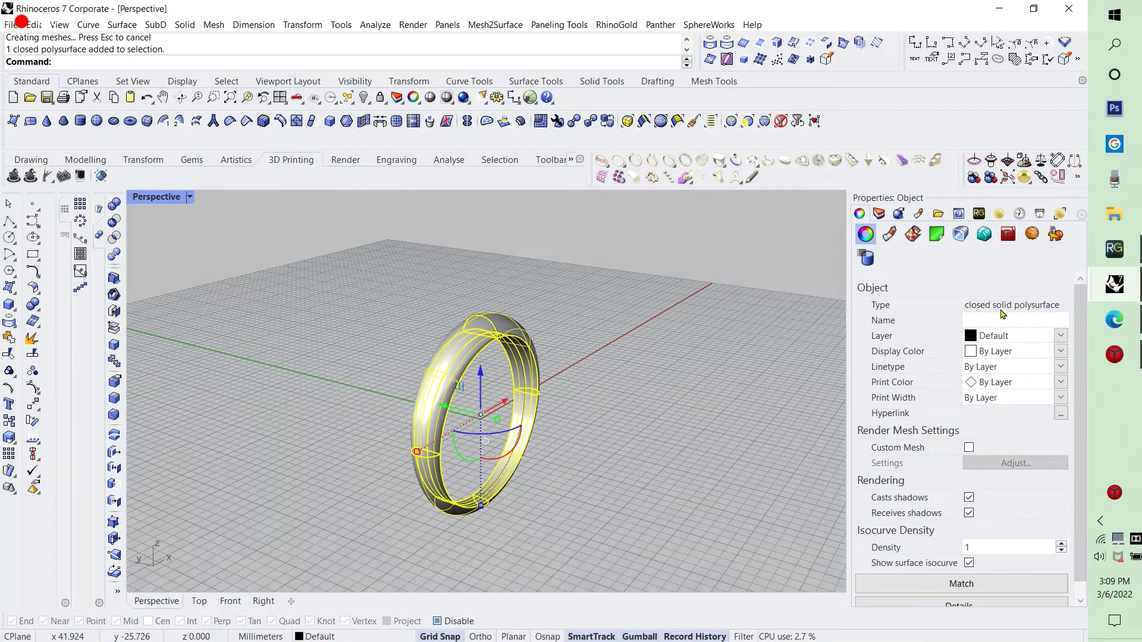
# Examine the closed band's outer shape, inner face and surface edges from several sides
pyautogui.click(622, 374)
pyautogui.moveTo(616, 370); pyautogui.dragTo(491, 360, button='right')
pyautogui.scroll(5, 494, 315)
pyautogui.scroll(-4, 493, 315)
pyautogui.moveTo(493, 315); pyautogui.dragTo(570, 340, button='right')
pyautogui.scroll(5, 565, 327)
pyautogui.scroll(-5, 535, 385)
pyautogui.moveTo(535, 384); pyautogui.dragTo(492, 429, button='right')
pyautogui.scroll(6, 438, 450)
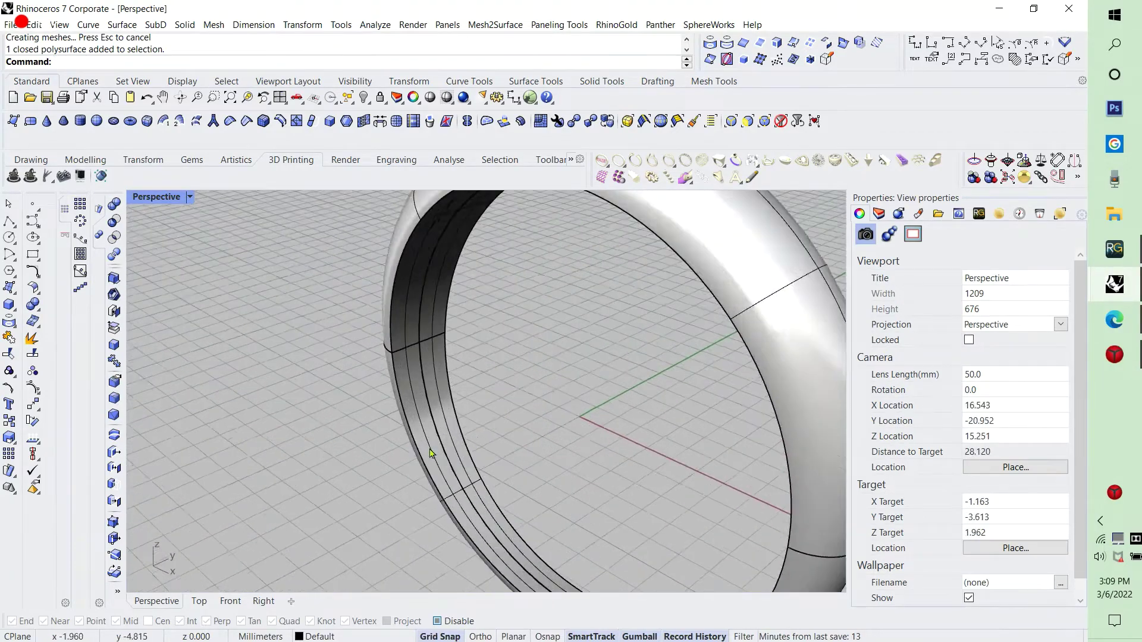
pyautogui.scroll(3, 439, 450)
# Explode the closed swept band into its separate surfaces
pyautogui.click(428, 434)
pyautogui.scroll(-6, 424, 429)
pyautogui.moveTo(504, 446); pyautogui.dragTo(581, 428, button='right')
pyautogui.scroll(-3, 359, 346)
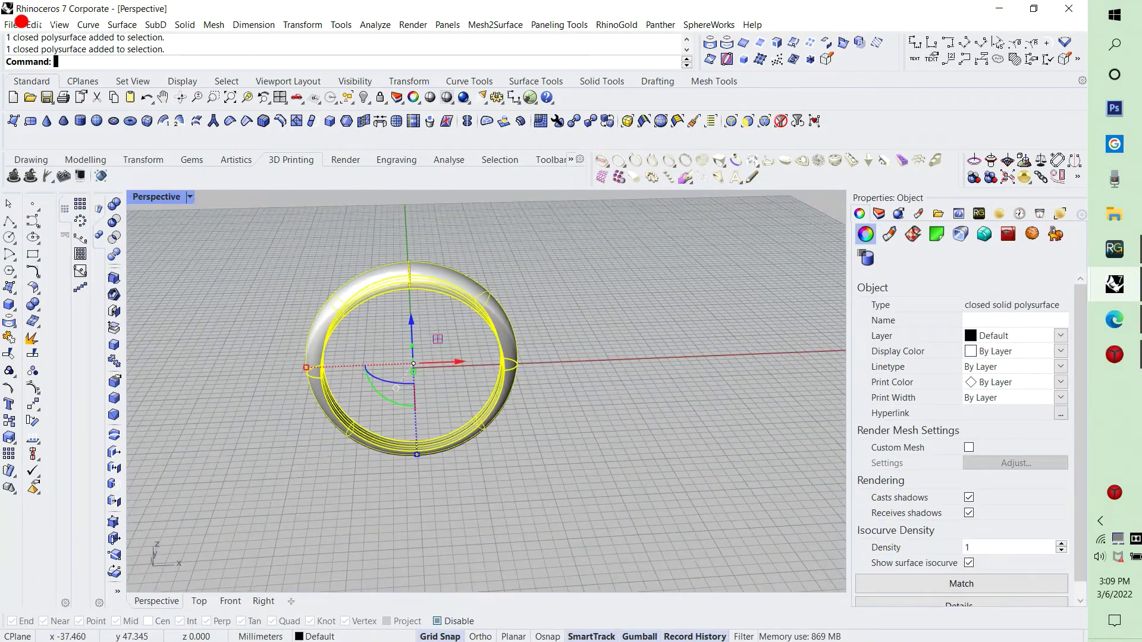
pyautogui.click(32, 340)
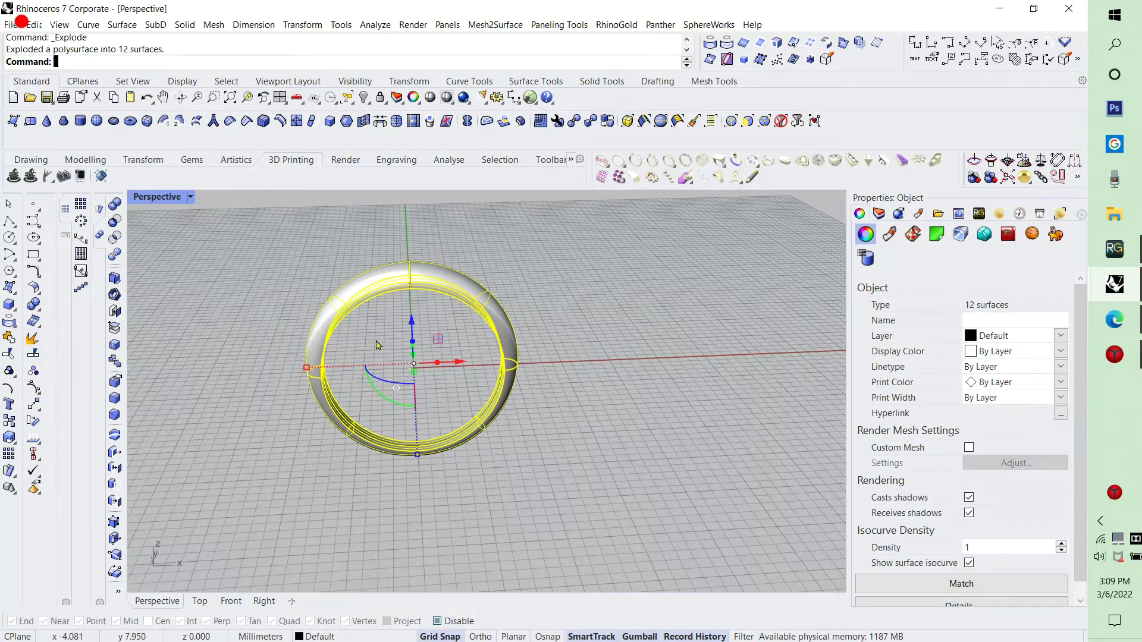
pyautogui.scroll(2, 365, 289)
pyautogui.scroll(2, 365, 289)
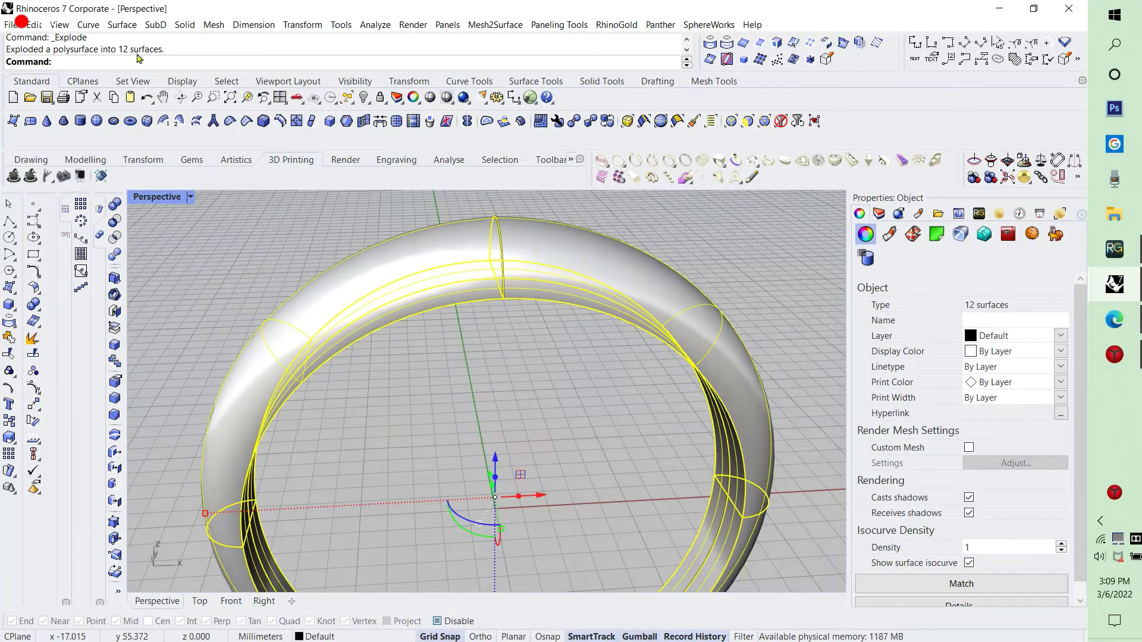
pyautogui.scroll(-3, 409, 389)
# Undo the explode and the sweep, leaving only the circle and the two profile curves
pyautogui.hotkey('ctrl', 'z')
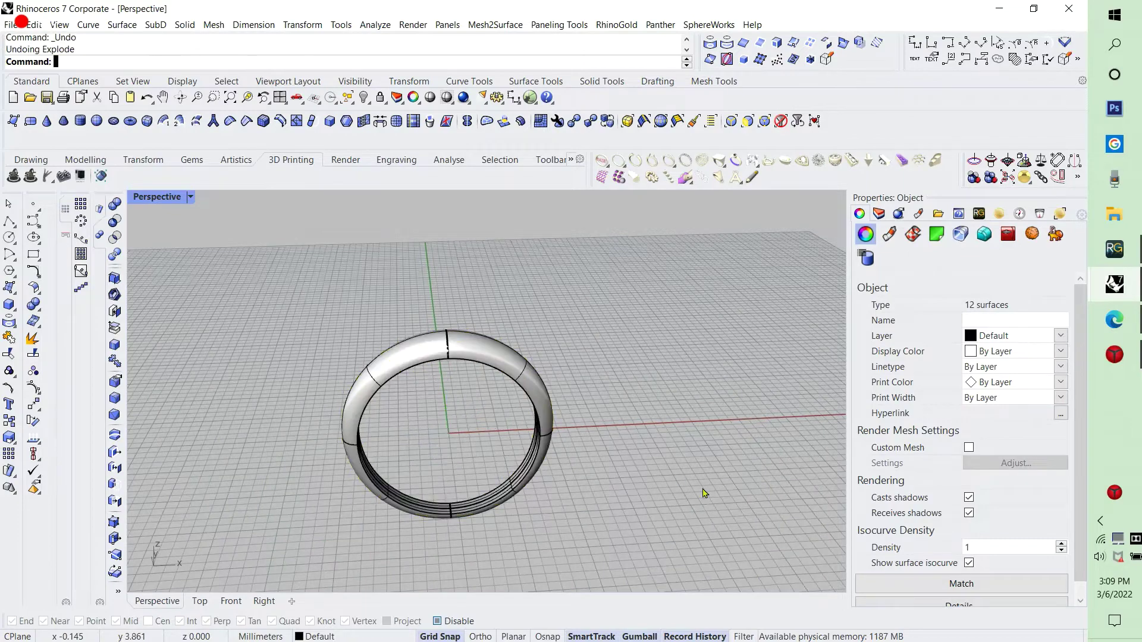
pyautogui.hotkey('ctrl', 'z')
# Rebuild the upper 4 mm half-round profile with a point count of 100 and degree 3, deleting the input
pyautogui.moveTo(641, 504); pyautogui.dragTo(457, 357, button='right')
pyautogui.click(445, 320)
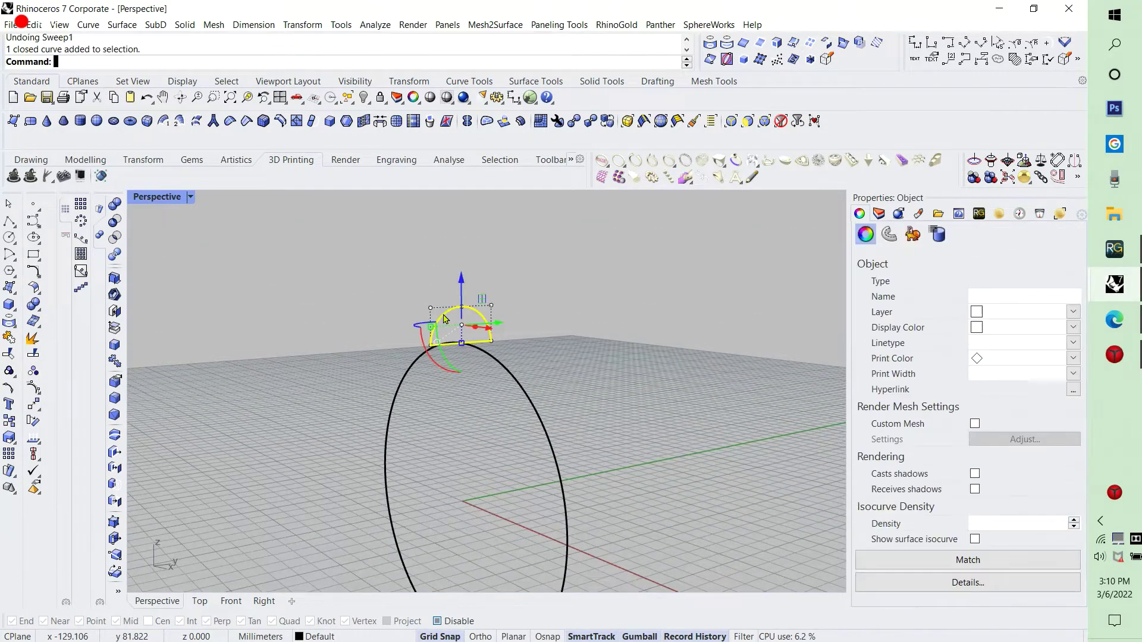
pyautogui.write('R')
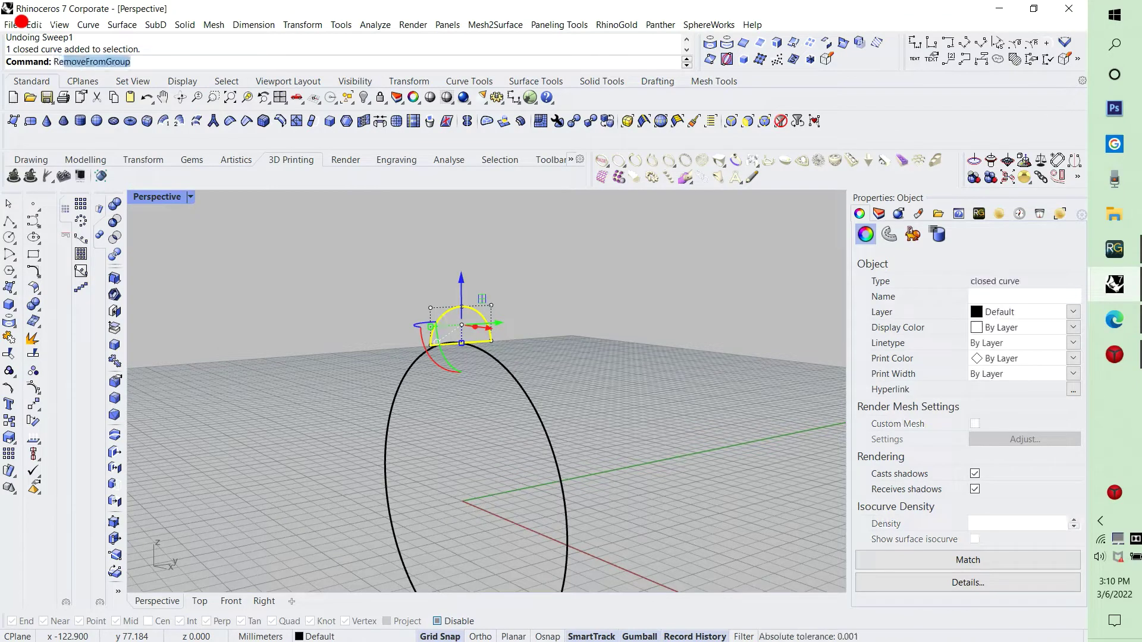
pyautogui.write('ebuild')
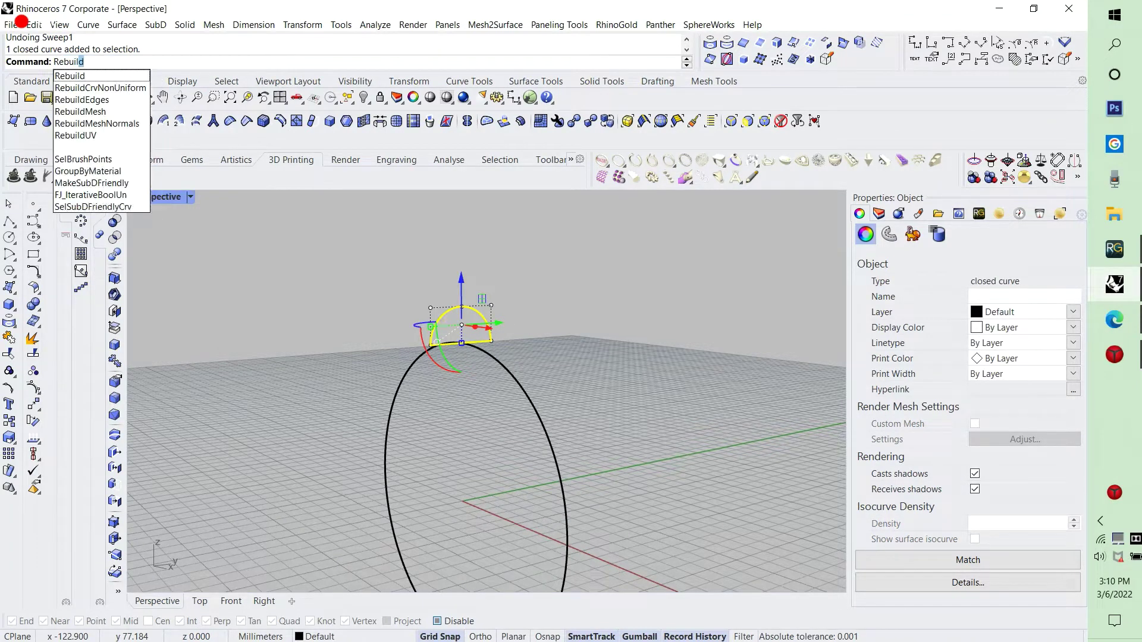
pyautogui.press('Return')
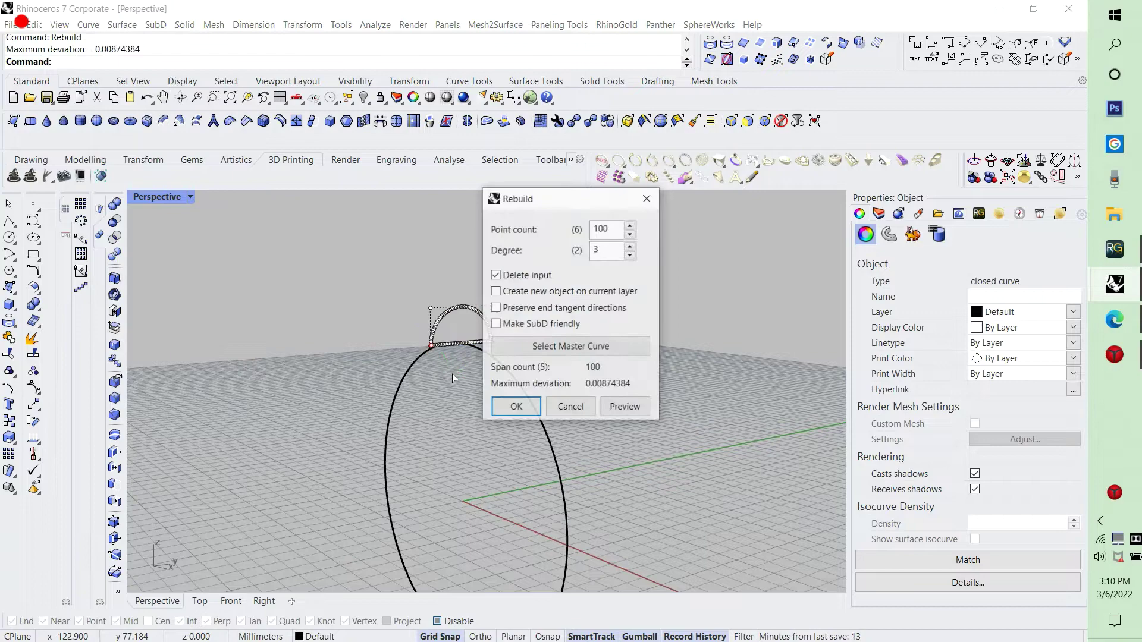
pyautogui.click(506, 406)
pyautogui.click(528, 391)
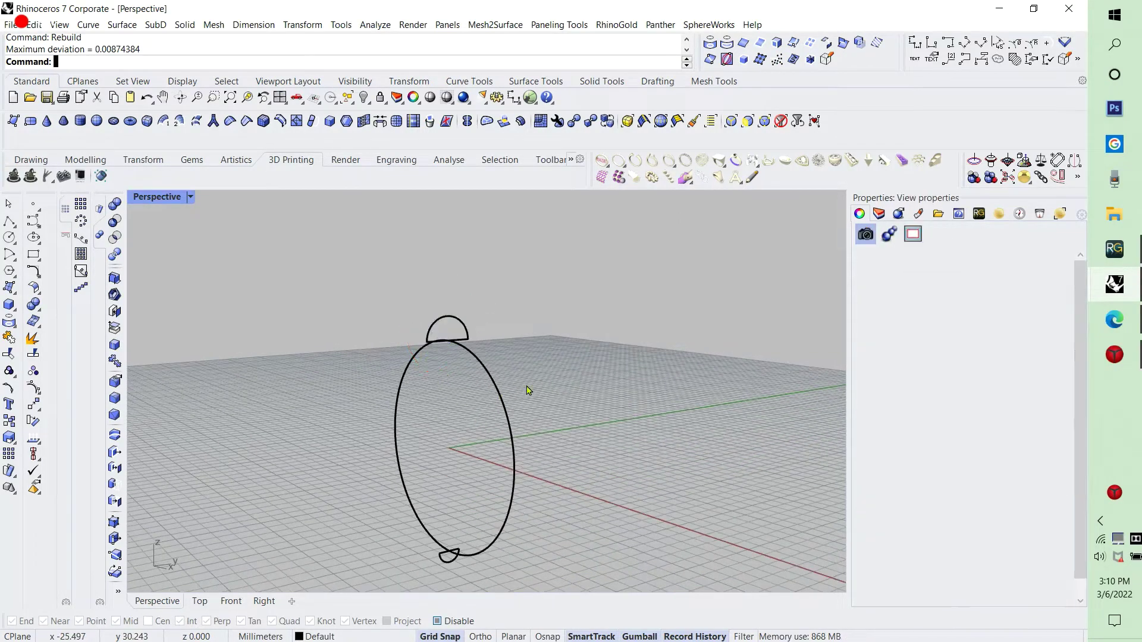
# Rebuild the lower 2 mm half-round profile with the same rebuild settings as the upper one
pyautogui.scroll(8, 452, 487)
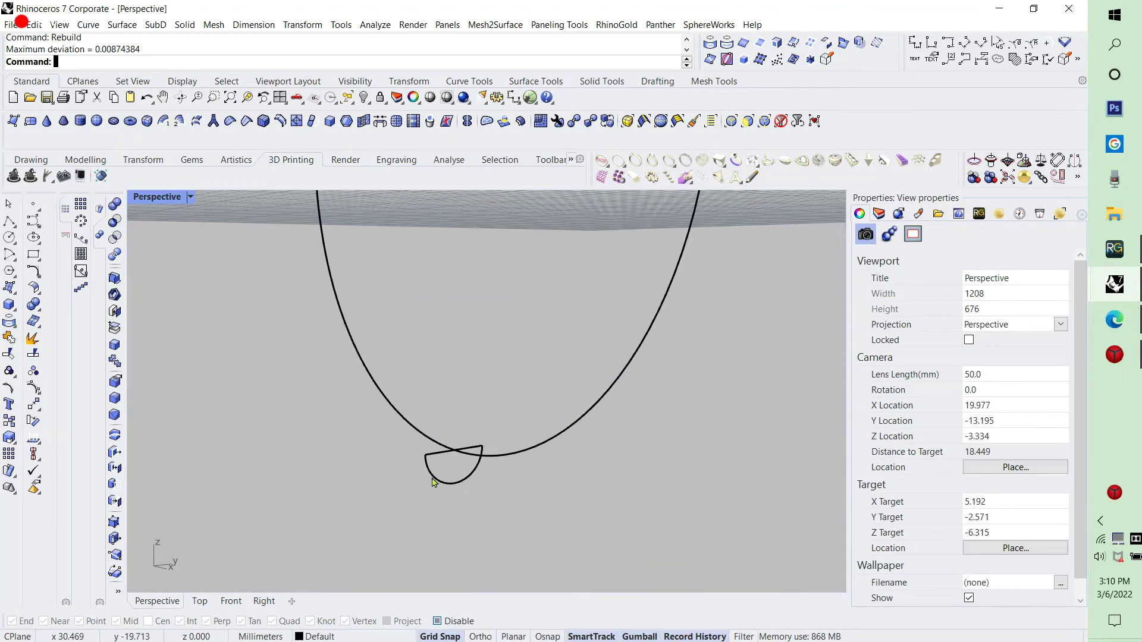
pyautogui.click(432, 482)
pyautogui.press('Return')
pyautogui.scroll(-6, 455, 503)
pyautogui.press('Return')
pyautogui.click(474, 488)
pyautogui.scroll(7, 474, 489)
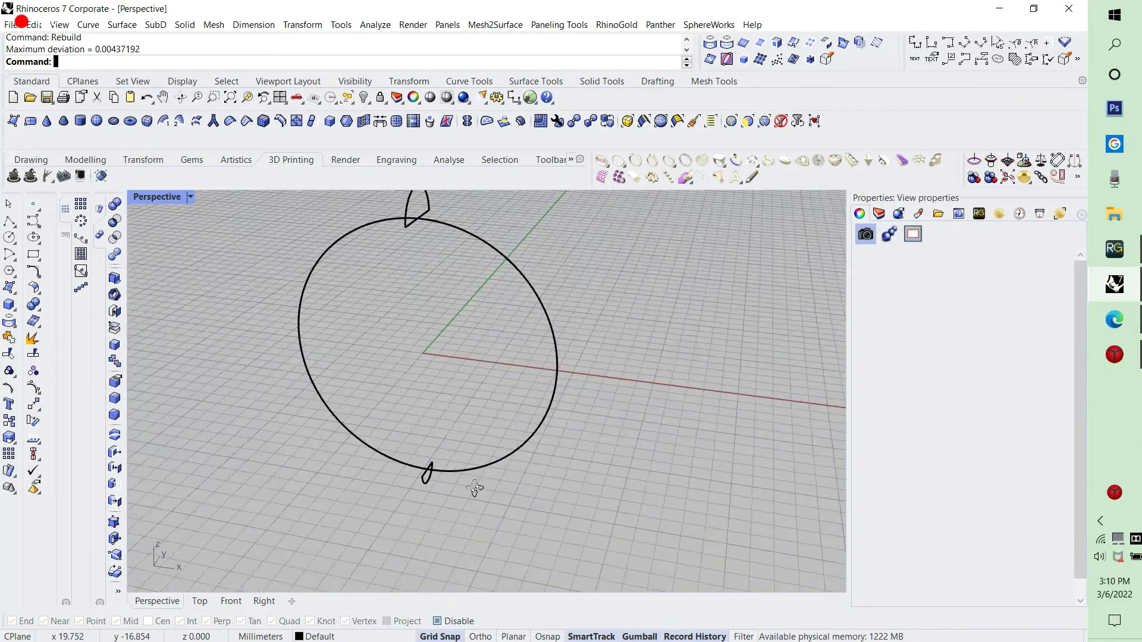
pyautogui.moveTo(474, 488); pyautogui.dragTo(474, 484, button='right')
pyautogui.scroll(-5, 474, 484)
pyautogui.scroll(6, 430, 371)
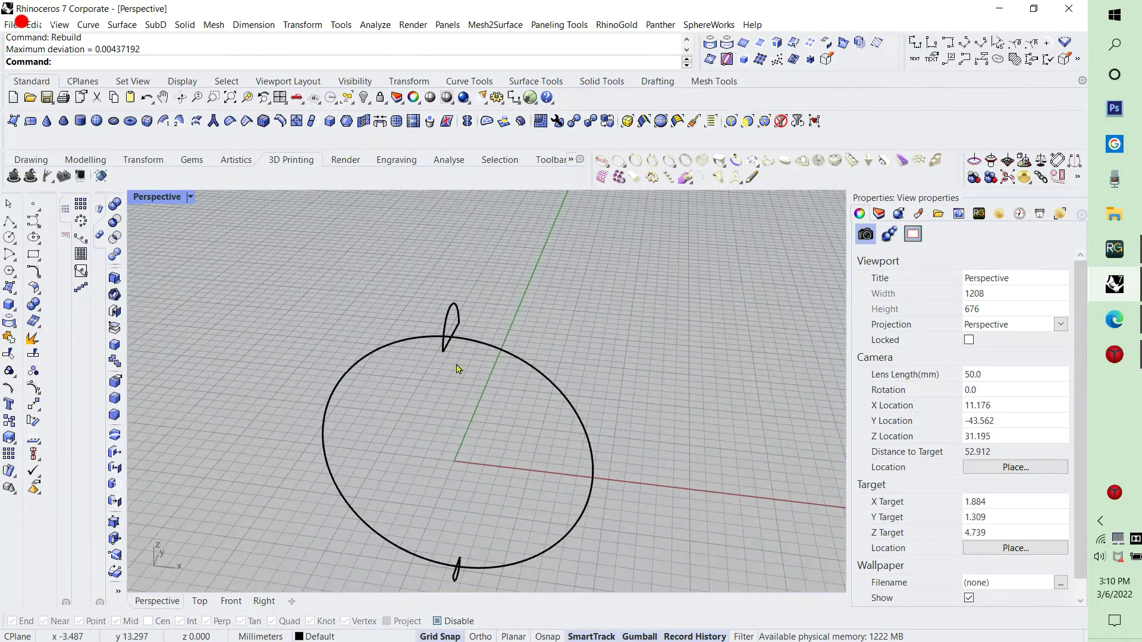
# Start Sweep 1 Rail with the circle as rail and both rebuilt half-round profiles as shapes
pyautogui.click(498, 366)
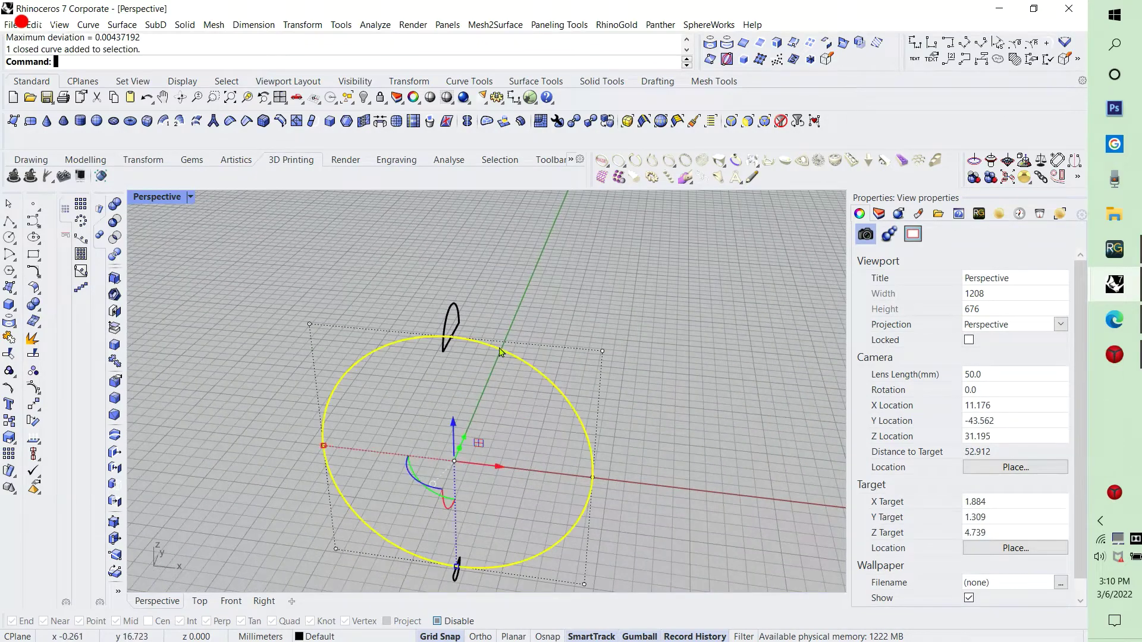
pyautogui.click(136, 26)
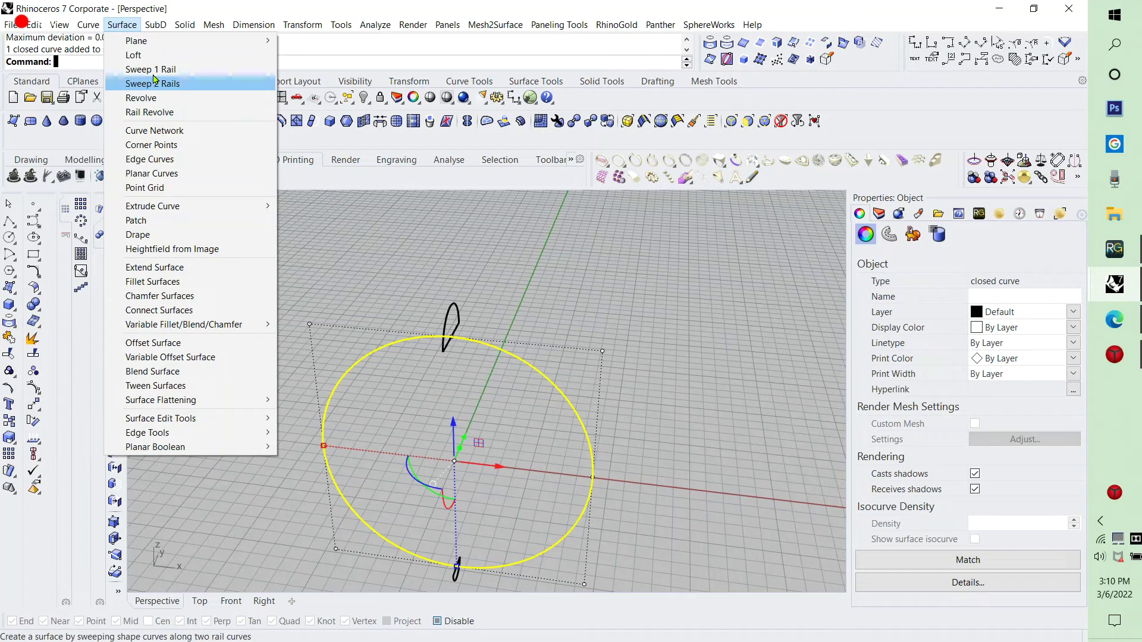
pyautogui.click(152, 69)
pyautogui.moveTo(447, 333); pyautogui.dragTo(443, 523, button='right')
pyautogui.click(442, 297)
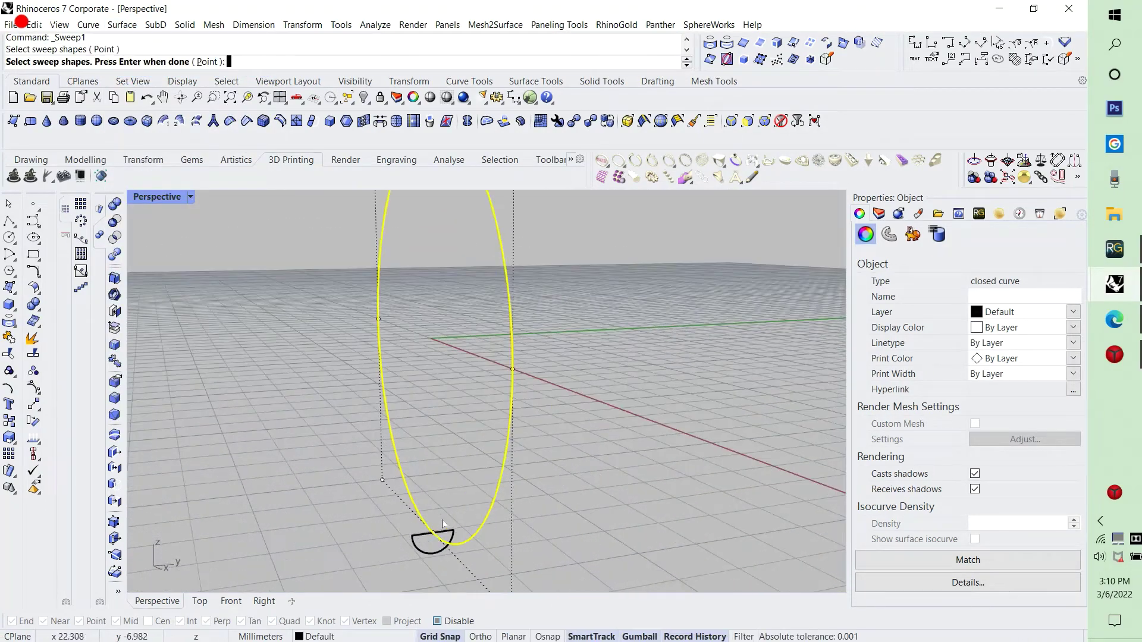
pyautogui.click(415, 547)
pyautogui.scroll(-7, 470, 461)
pyautogui.rightClick(488, 445)
pyautogui.scroll(2, 432, 332)
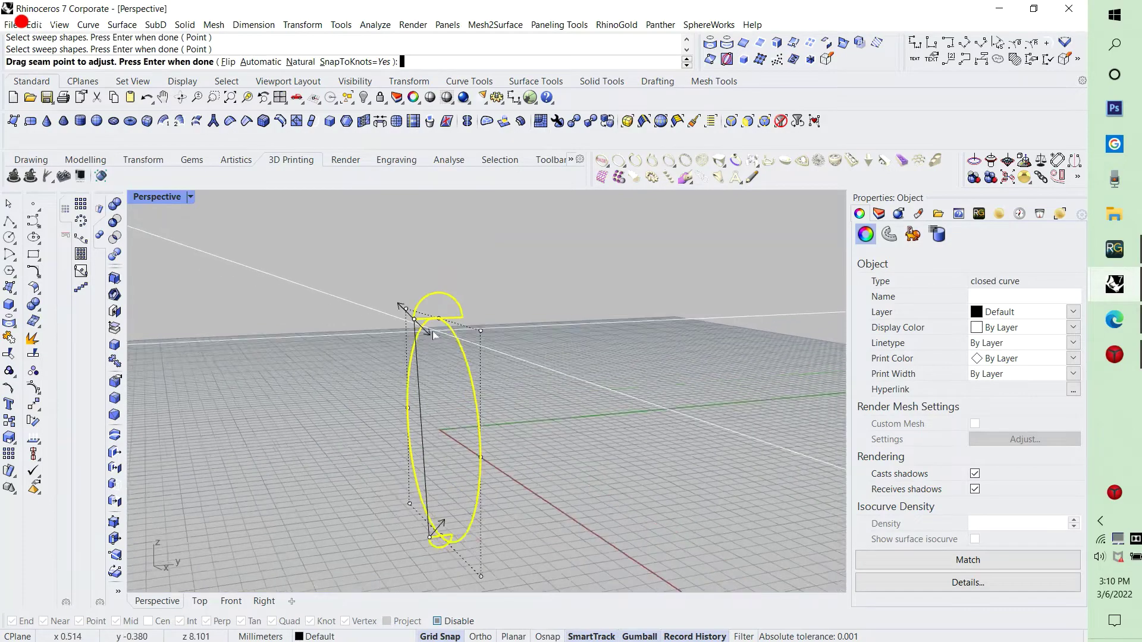
# Move the seam points to the midpoints of both rebuilt profiles' flat edges and continue to the sweep options
pyautogui.scroll(9, 433, 331)
pyautogui.moveTo(393, 303); pyautogui.dragTo(463, 305)
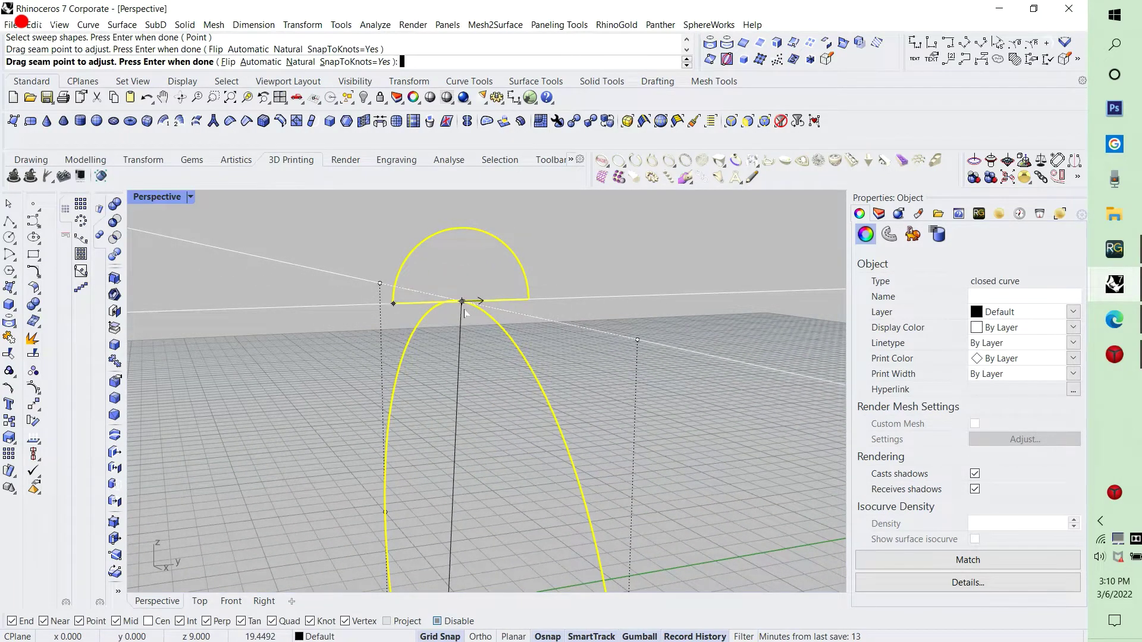
pyautogui.scroll(-5, 488, 333)
pyautogui.scroll(-6, 492, 344)
pyautogui.scroll(11, 479, 467)
pyautogui.moveTo(479, 450); pyautogui.dragTo(505, 457)
pyautogui.press('Return')
pyautogui.scroll(-5, 469, 462)
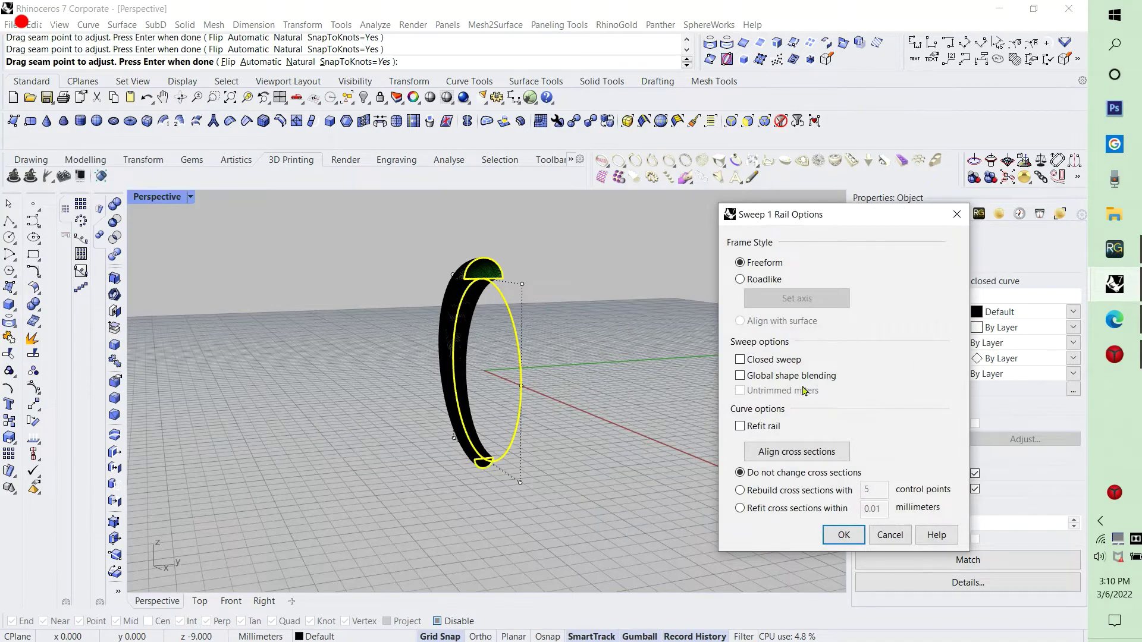
# Create the band from the rebuilt profiles as a closed Freeform sweep and check its object type
pyautogui.click(740, 360)
pyautogui.click(844, 534)
pyautogui.moveTo(467, 368); pyautogui.dragTo(595, 431, button='right')
pyautogui.scroll(7, 436, 311)
pyautogui.click(478, 292)
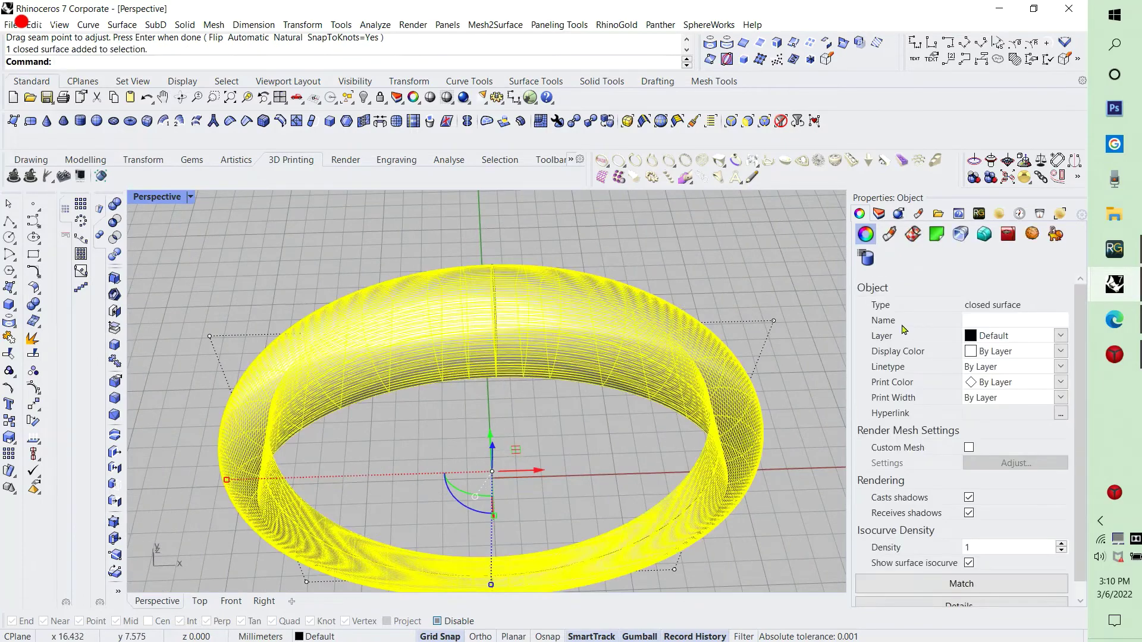
# Try to explode the band swept from the rebuilt profiles
pyautogui.moveTo(488, 284); pyautogui.dragTo(310, 310, button='right')
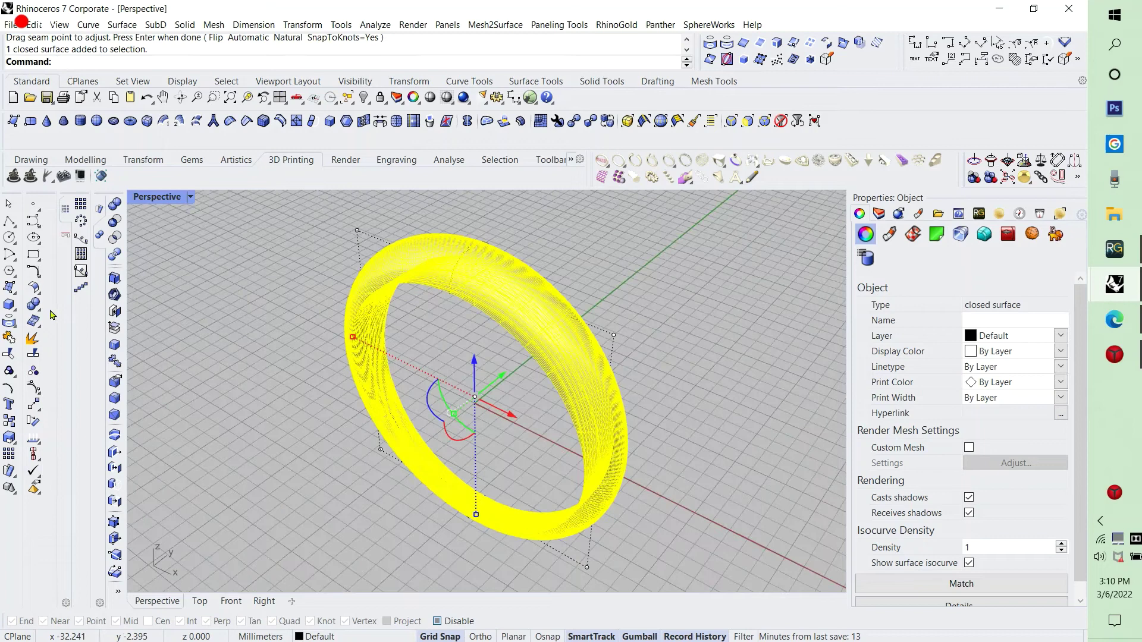
pyautogui.click(33, 339)
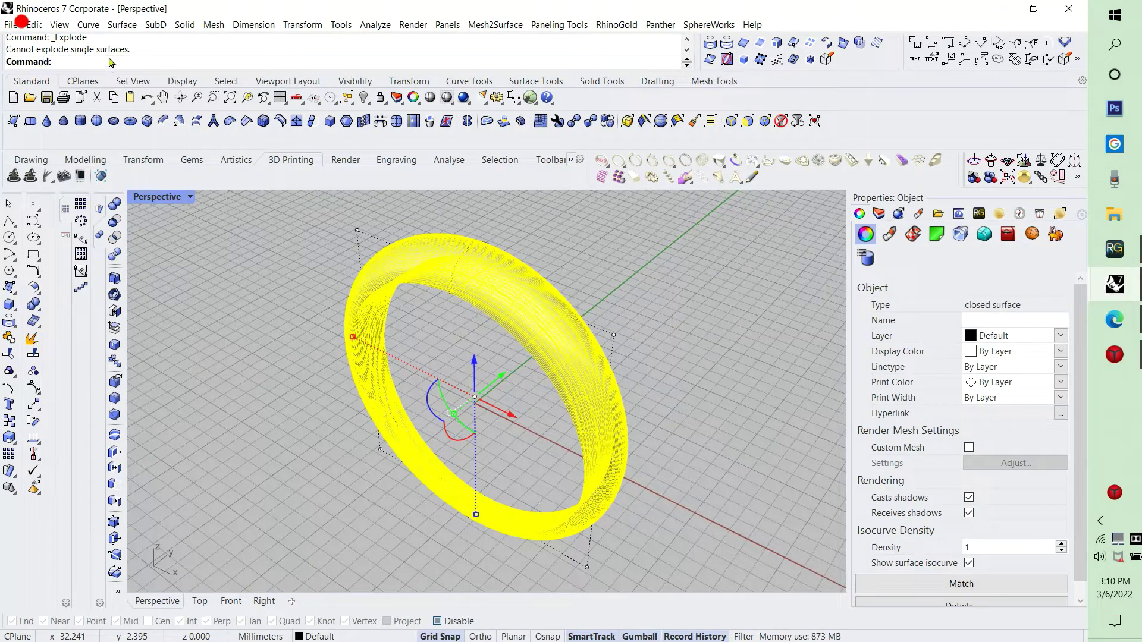
pyautogui.click(262, 352)
# Undo the sweep and the rebuilds of both half-round profiles
pyautogui.hotkey('ctrl', 'z')
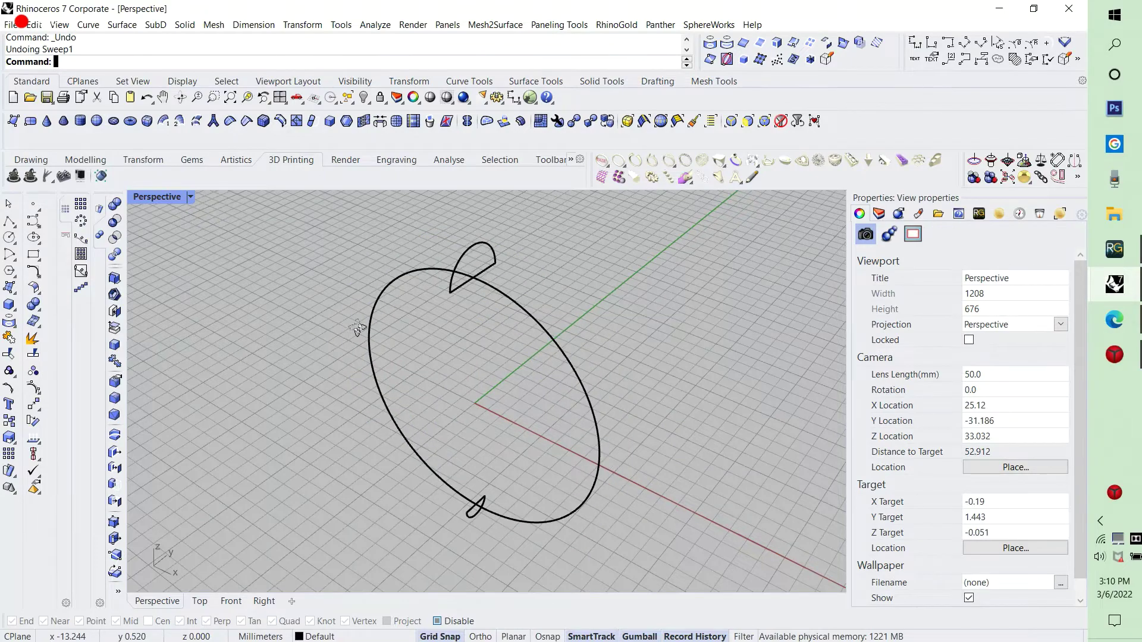
pyautogui.moveTo(341, 331); pyautogui.dragTo(443, 309, button='right')
pyautogui.moveTo(501, 330); pyautogui.dragTo(364, 287, button='right')
pyautogui.hotkey('ctrl', 'z')
pyautogui.moveTo(443, 373); pyautogui.dragTo(204, 334, button='right')
pyautogui.click(204, 333)
pyautogui.hotkey('ctrl', 'z')
# Start rebuilding the upper 4 mm profile with 25 points at degree 3 and examine the previewed corners
pyautogui.click(473, 249)
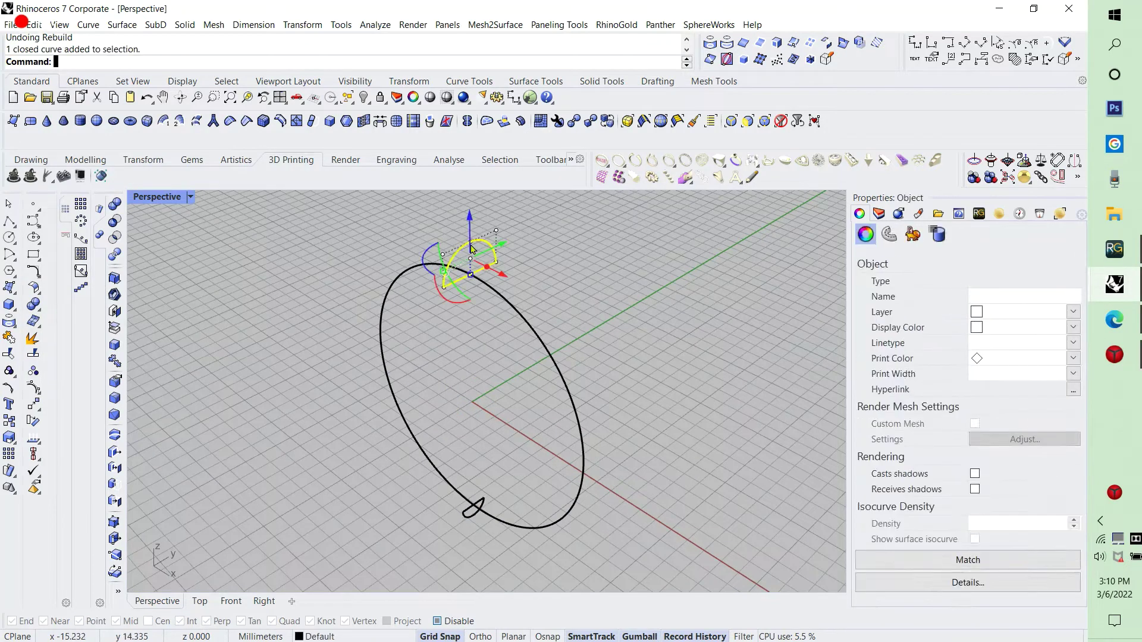
pyautogui.write('Rebuild')
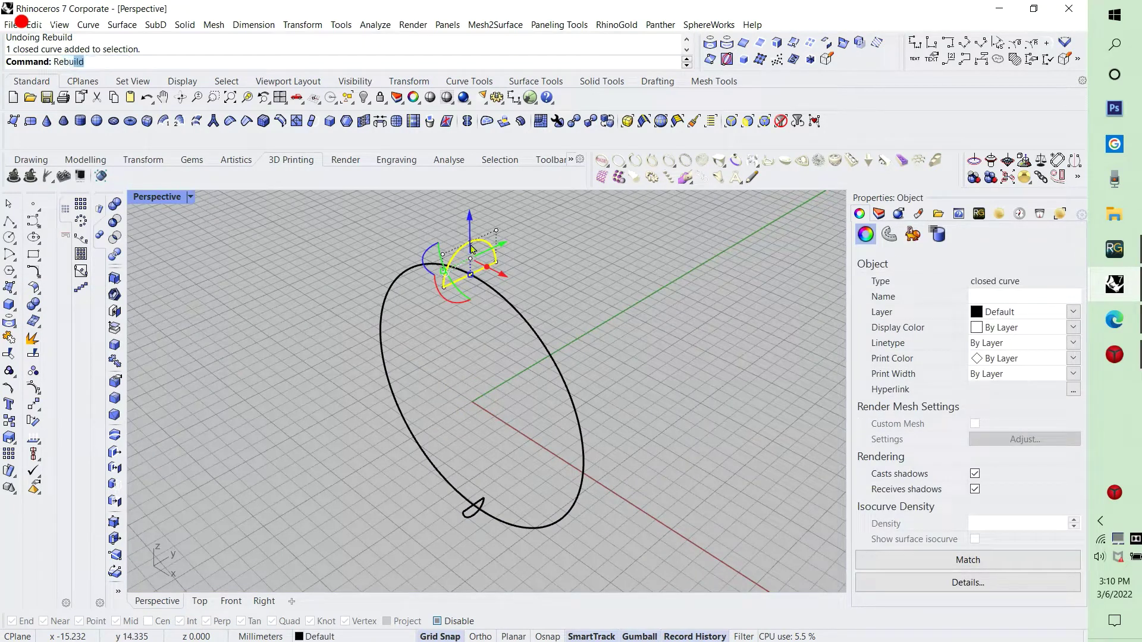
pyautogui.press('Return')
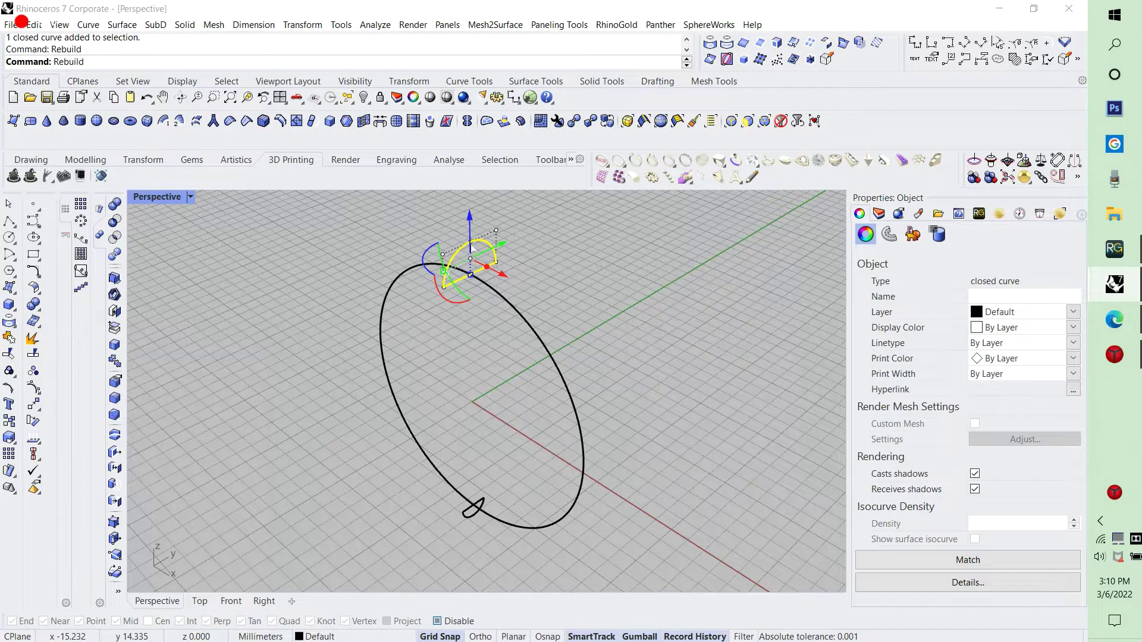
pyautogui.moveTo(622, 228); pyautogui.dragTo(489, 250)
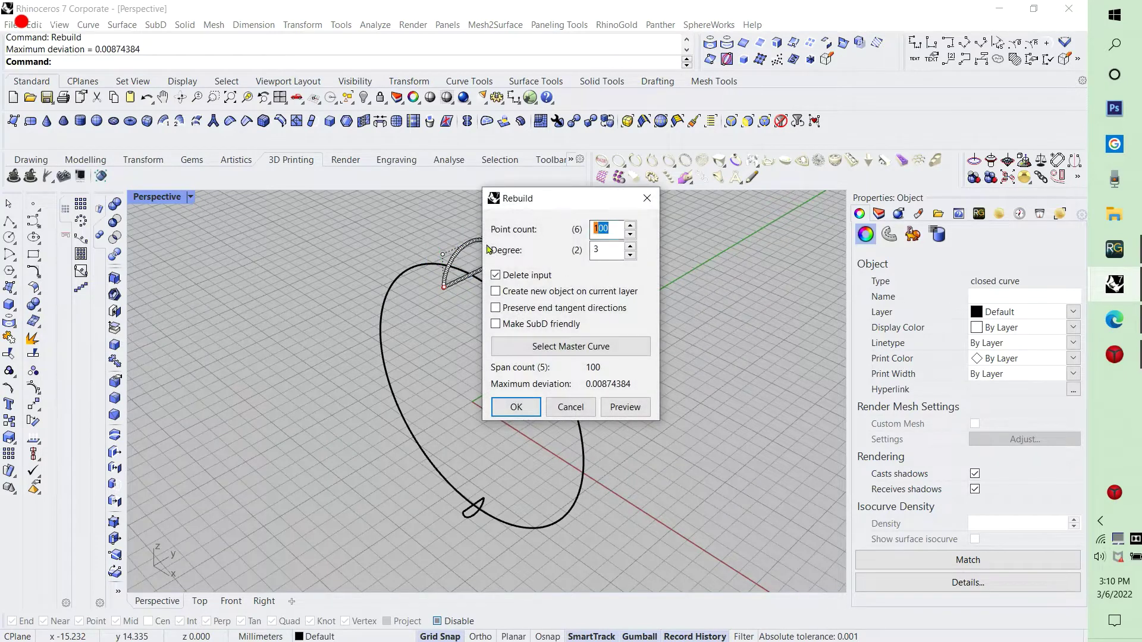
pyautogui.write('25')
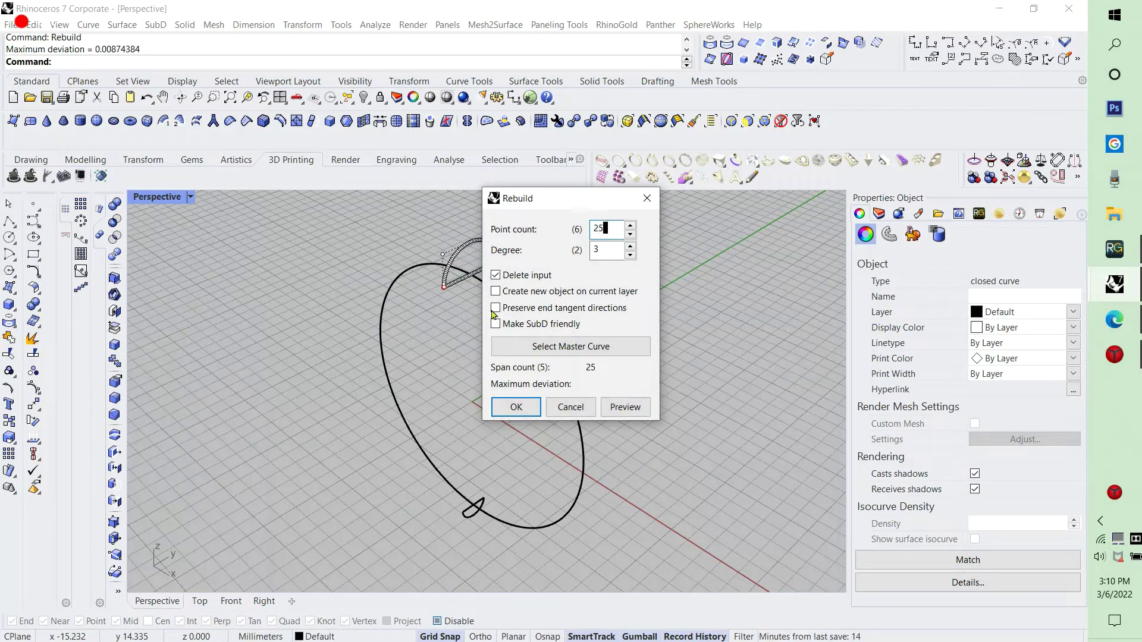
pyautogui.moveTo(559, 208); pyautogui.dragTo(648, 292)
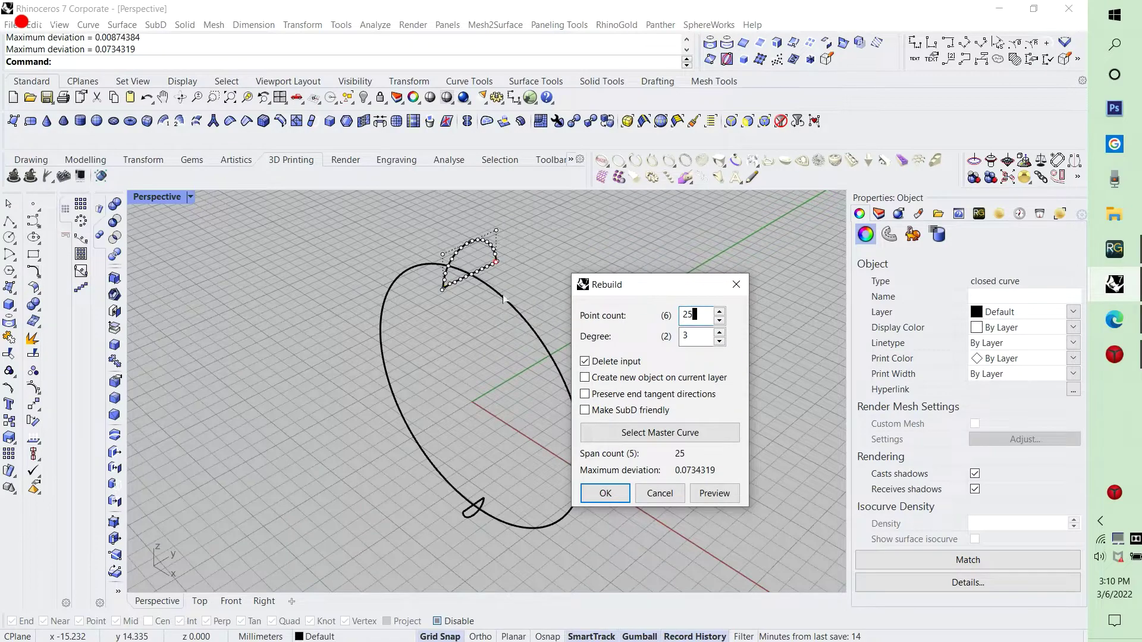
pyautogui.moveTo(505, 299); pyautogui.dragTo(424, 259, button='right')
pyautogui.scroll(7, 482, 256)
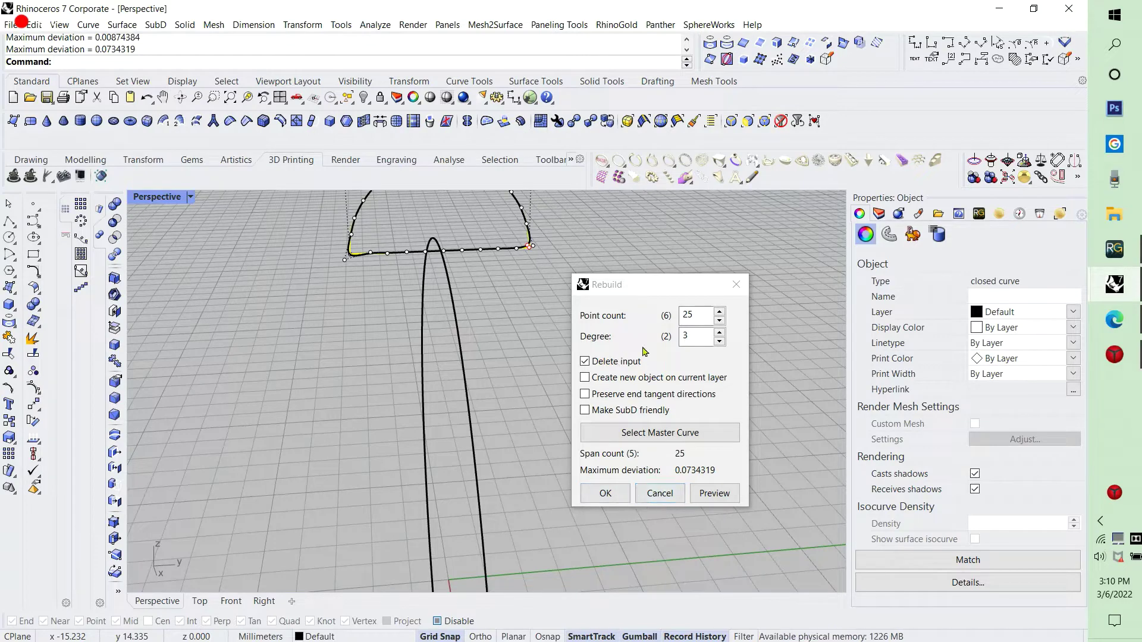
# Try rebuilding the upper 4 mm profile with 50 points, examine its corners and undo the rebuild
pyautogui.doubleClick(699, 320)
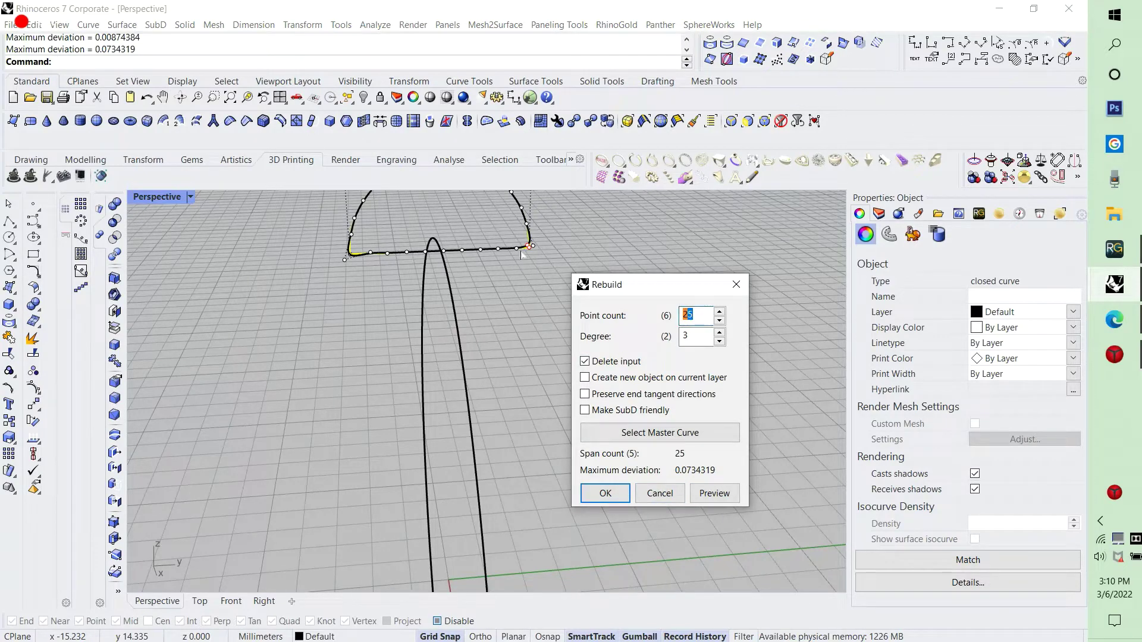
pyautogui.write('50')
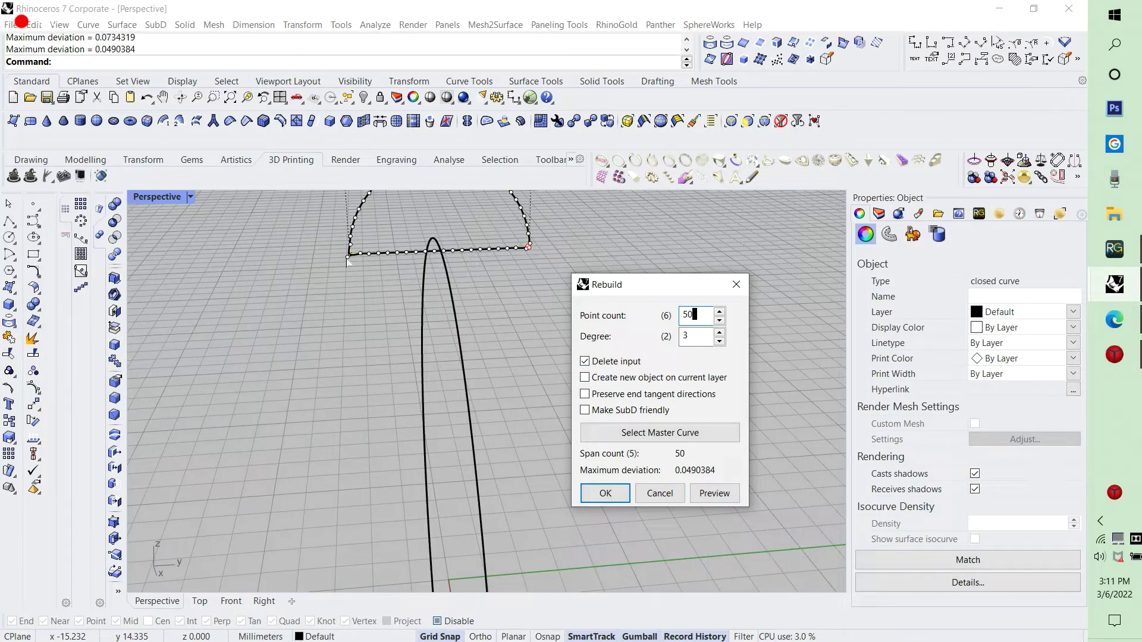
pyautogui.click(603, 493)
pyautogui.scroll(3, 441, 241)
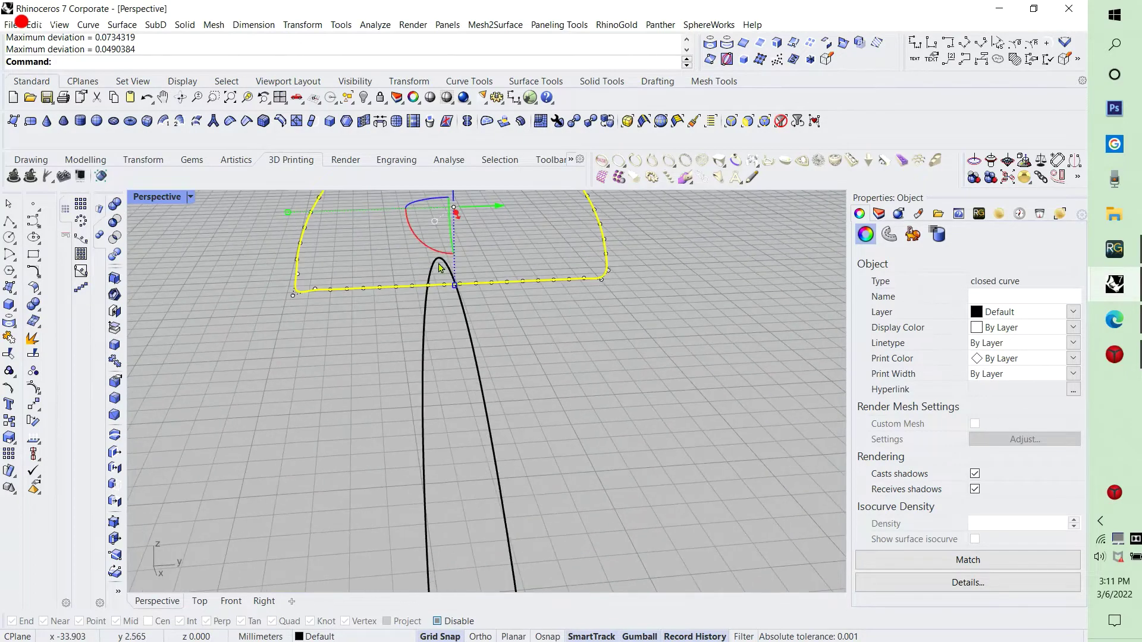
pyautogui.scroll(-3, 440, 268)
pyautogui.click(362, 311)
pyautogui.scroll(-4, 361, 312)
pyautogui.hotkey('ctrl', 'z')
pyautogui.moveTo(339, 337); pyautogui.dragTo(469, 339, button='right')
pyautogui.click(446, 352)
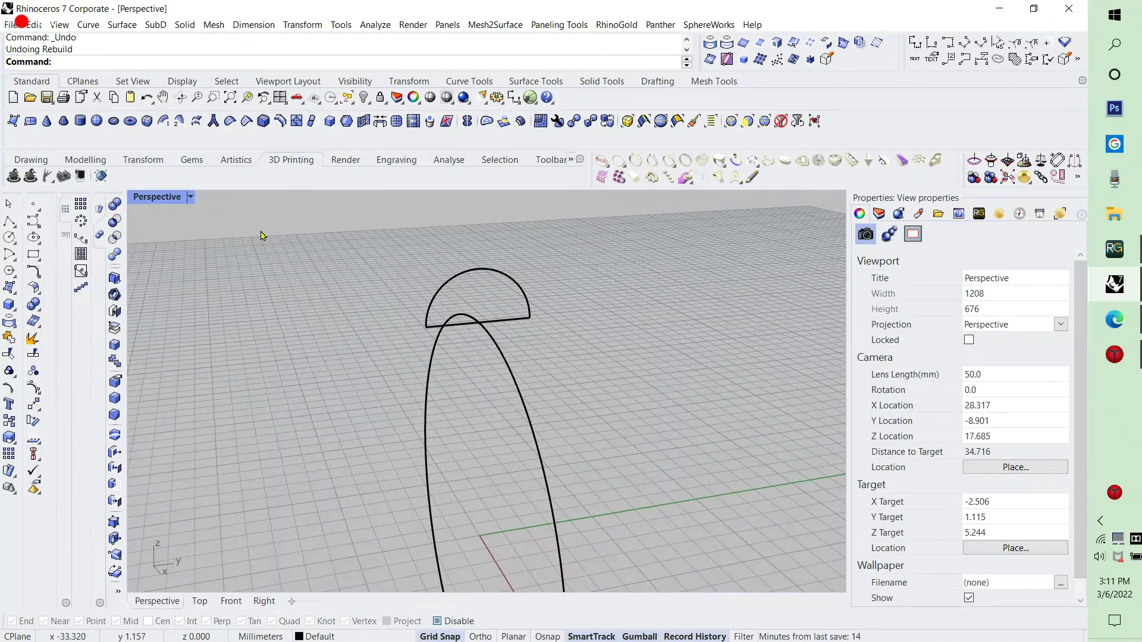
# Start a one-rail sweep with the circle as rail and the upper and lower half-round profiles as shapes
pyautogui.doubleClick(159, 197)
pyautogui.click(656, 485)
pyautogui.scroll(6, 693, 509)
pyautogui.moveTo(655, 498); pyautogui.dragTo(644, 502, button='right')
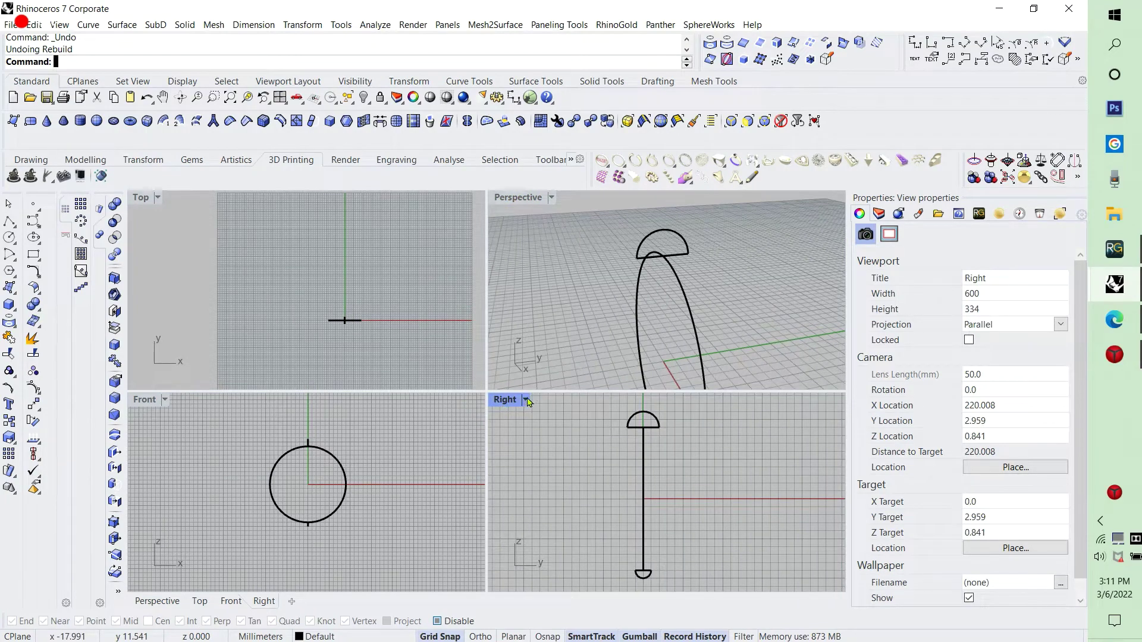
pyautogui.moveTo(541, 287); pyautogui.dragTo(570, 288, button='right')
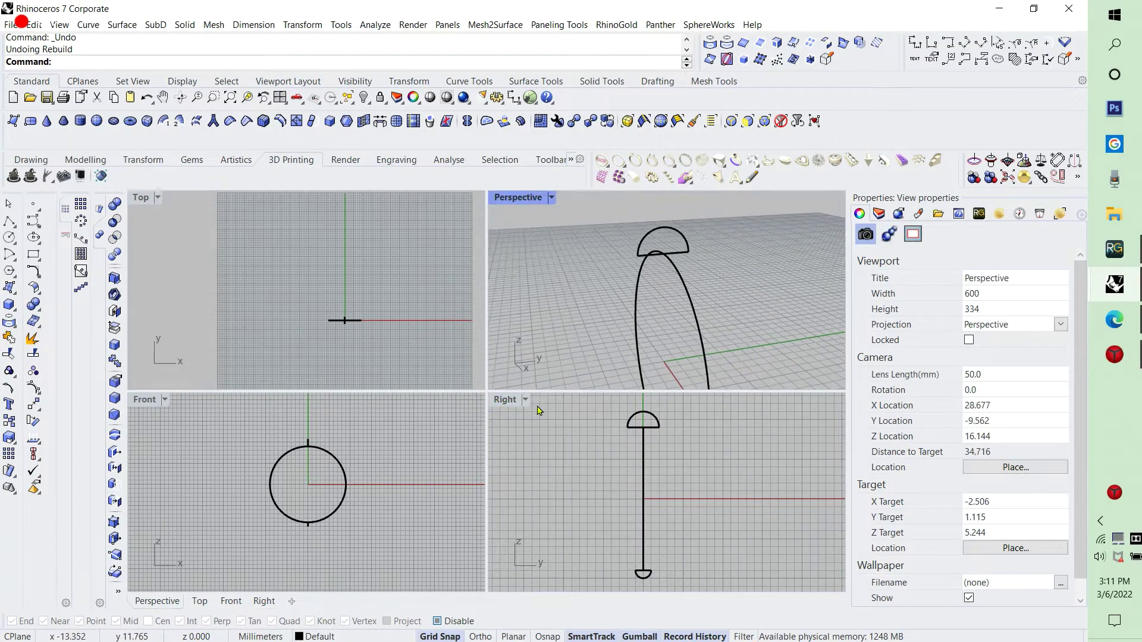
pyautogui.click(692, 304)
pyautogui.moveTo(691, 304); pyautogui.dragTo(650, 304, button='right')
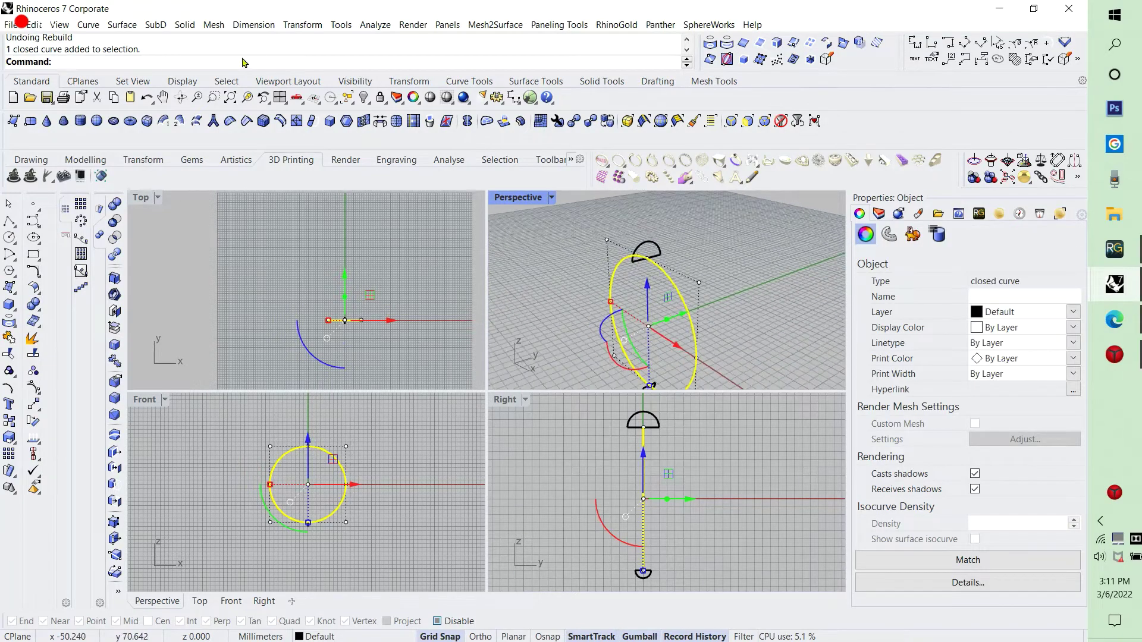
pyautogui.click(122, 25)
pyautogui.click(132, 70)
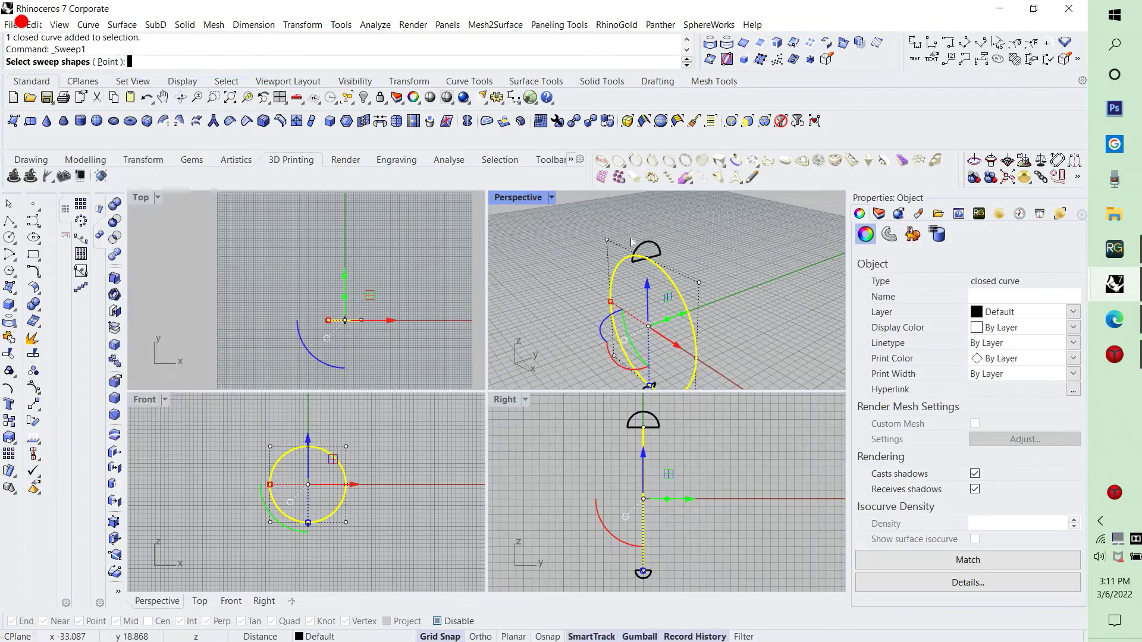
pyautogui.click(657, 248)
pyautogui.scroll(-3, 633, 222)
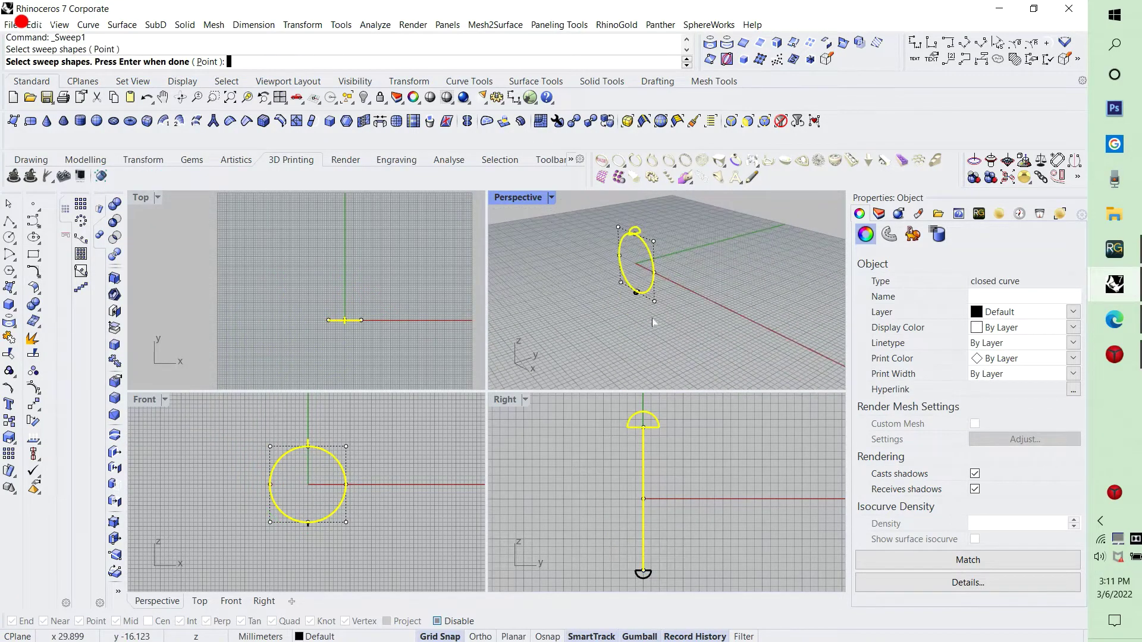
pyautogui.scroll(5, 637, 287)
pyautogui.scroll(-5, 633, 297)
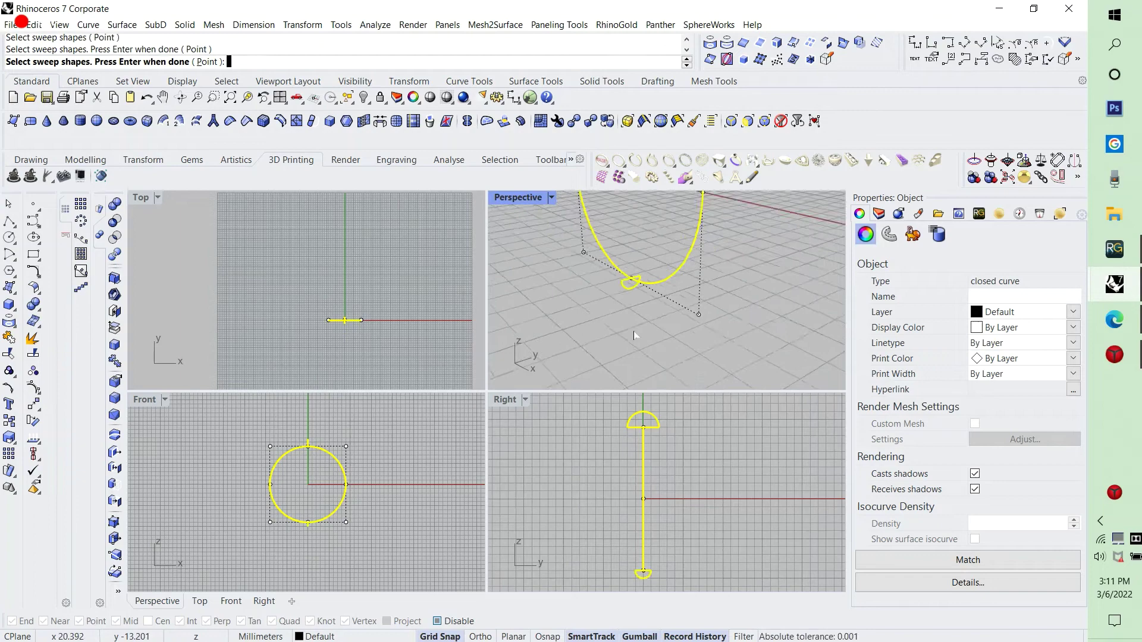
pyautogui.doubleClick(506, 198)
pyautogui.scroll(-2, 454, 422)
pyautogui.scroll(2, 411, 255)
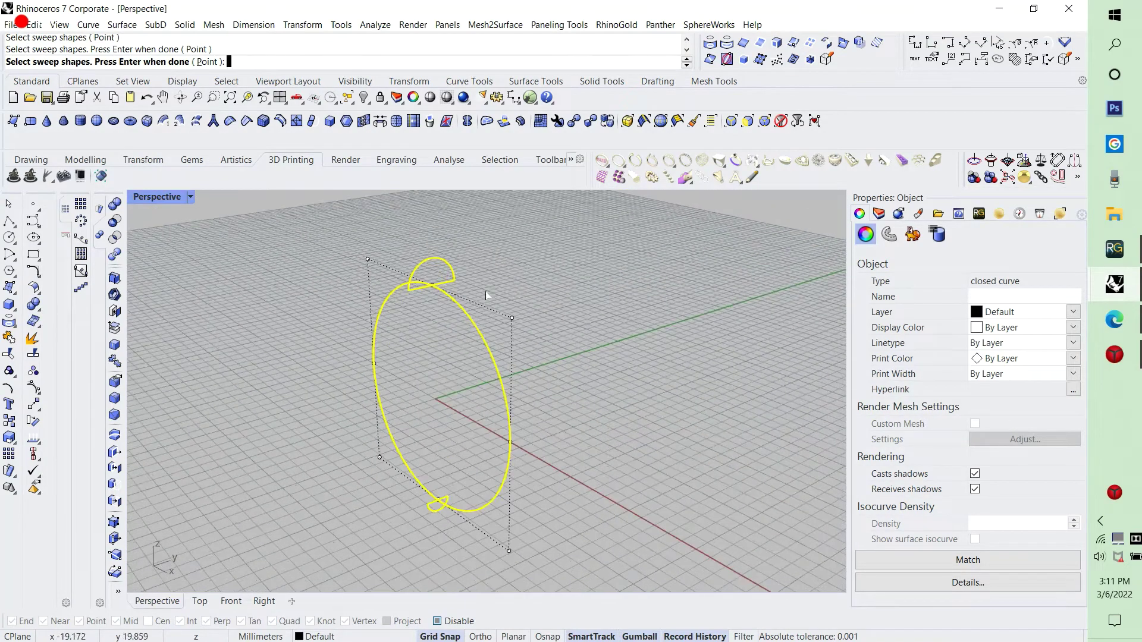
# Align both profiles' seam points at the midpoints of their flat edges
pyautogui.press('Return')
pyautogui.moveTo(426, 281); pyautogui.dragTo(432, 286)
pyautogui.click(429, 293)
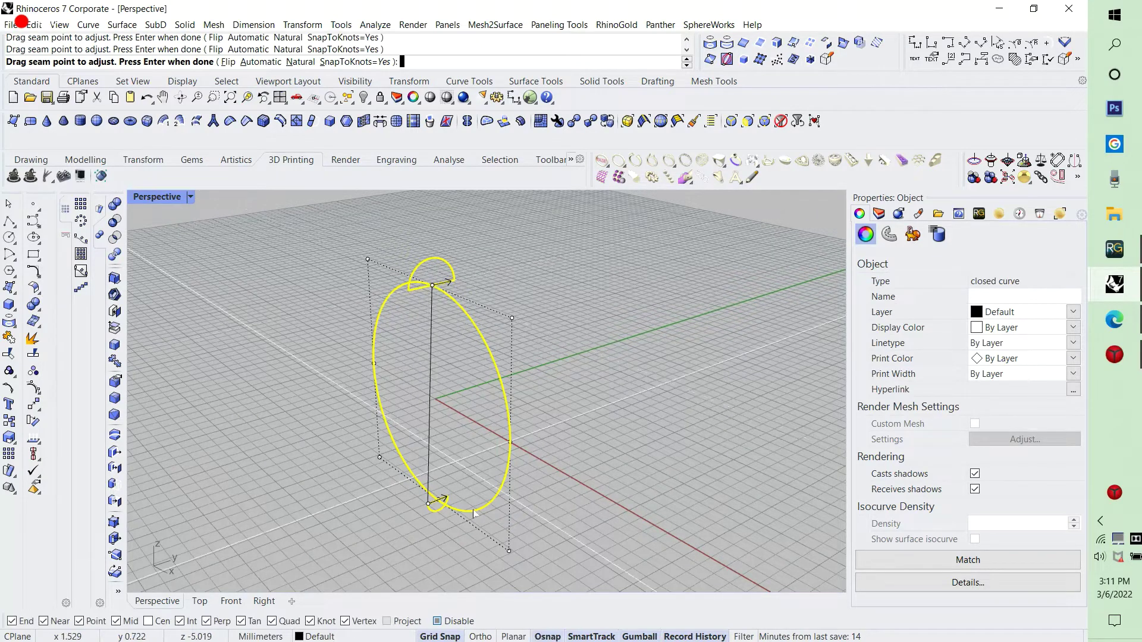
pyautogui.moveTo(428, 504); pyautogui.dragTo(438, 504)
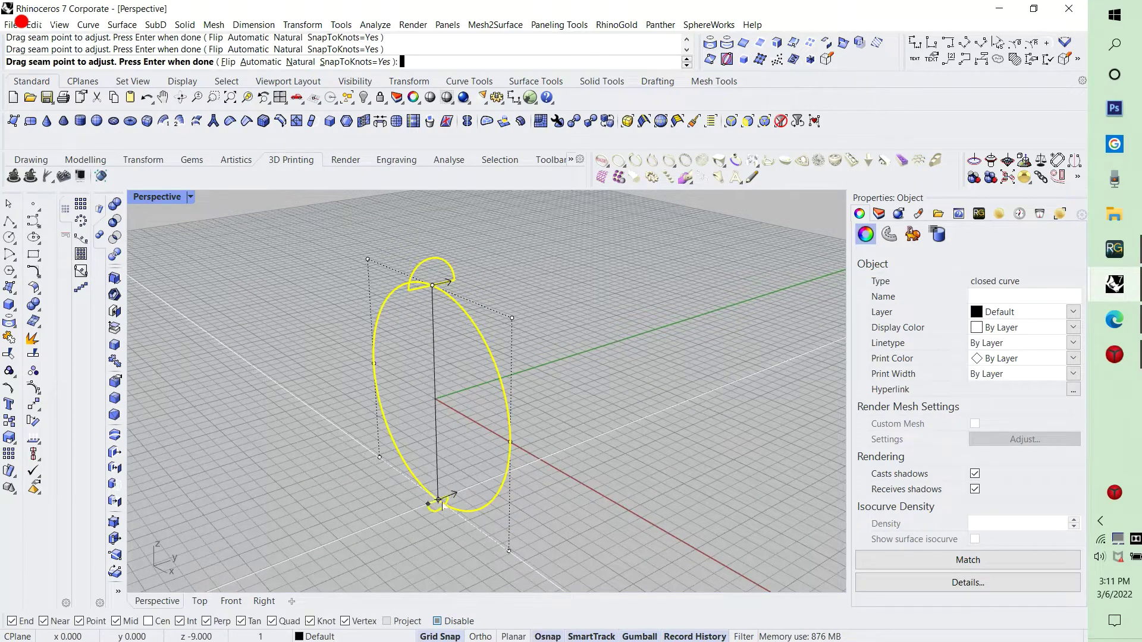
pyautogui.press('Return')
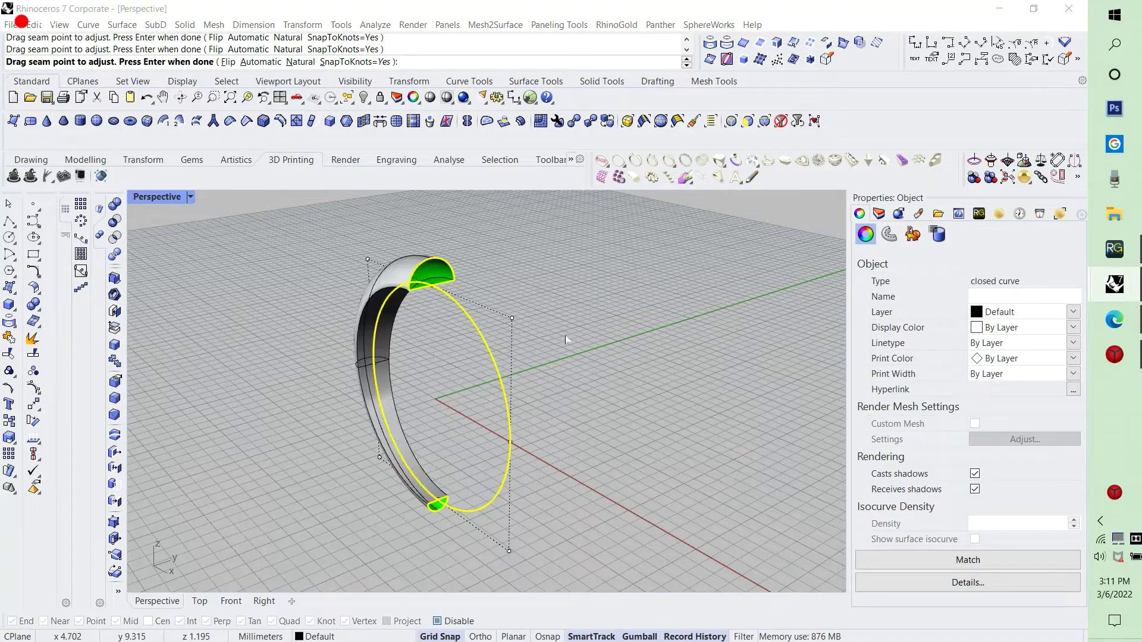
# Create the band as a closed Freeform sweep with unchanged cross sections and select it to check its type
pyautogui.scroll(-2, 559, 330)
pyautogui.click(747, 360)
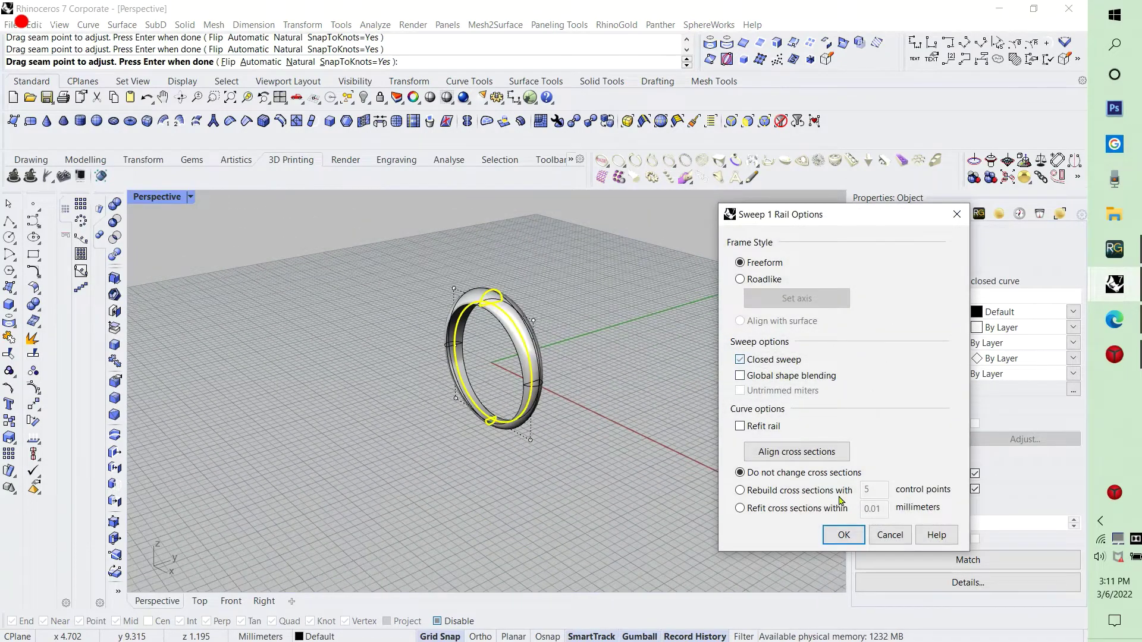
pyautogui.click(843, 534)
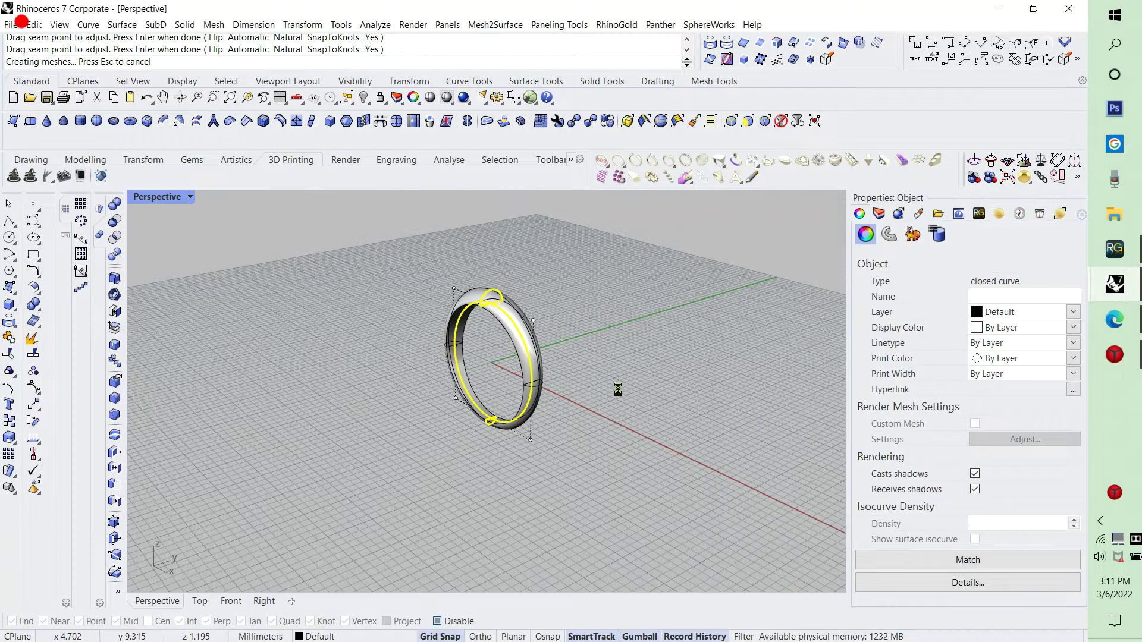
pyautogui.moveTo(529, 366); pyautogui.dragTo(646, 377, button='right')
pyautogui.click(451, 323)
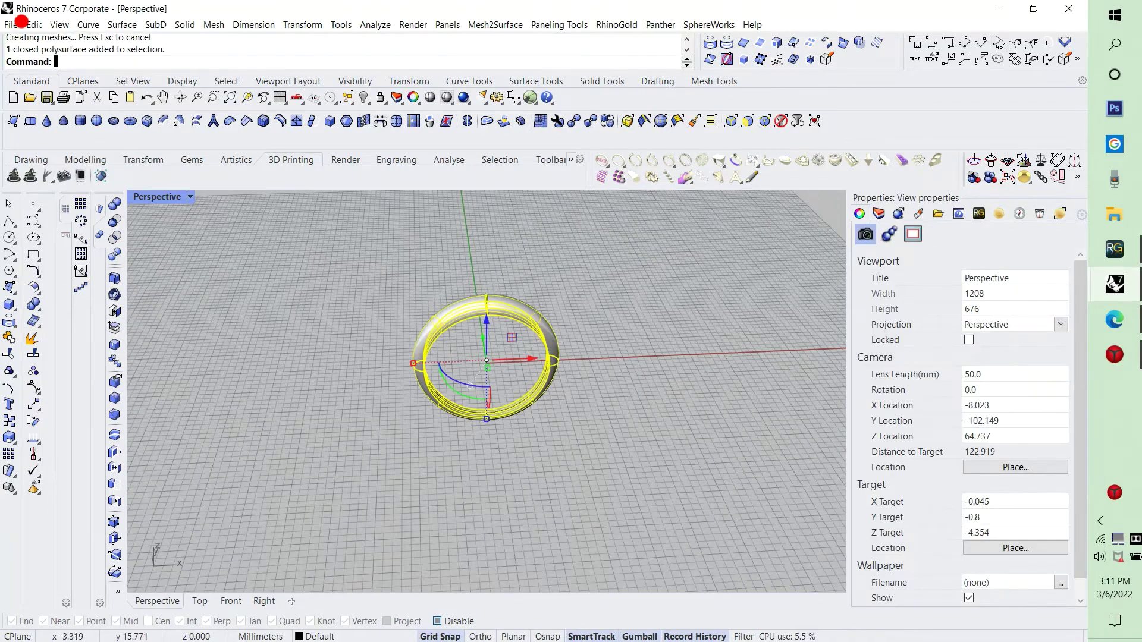
# Move the swept band onto Layer 03 from the four-viewport layout
pyautogui.doubleClick(150, 198)
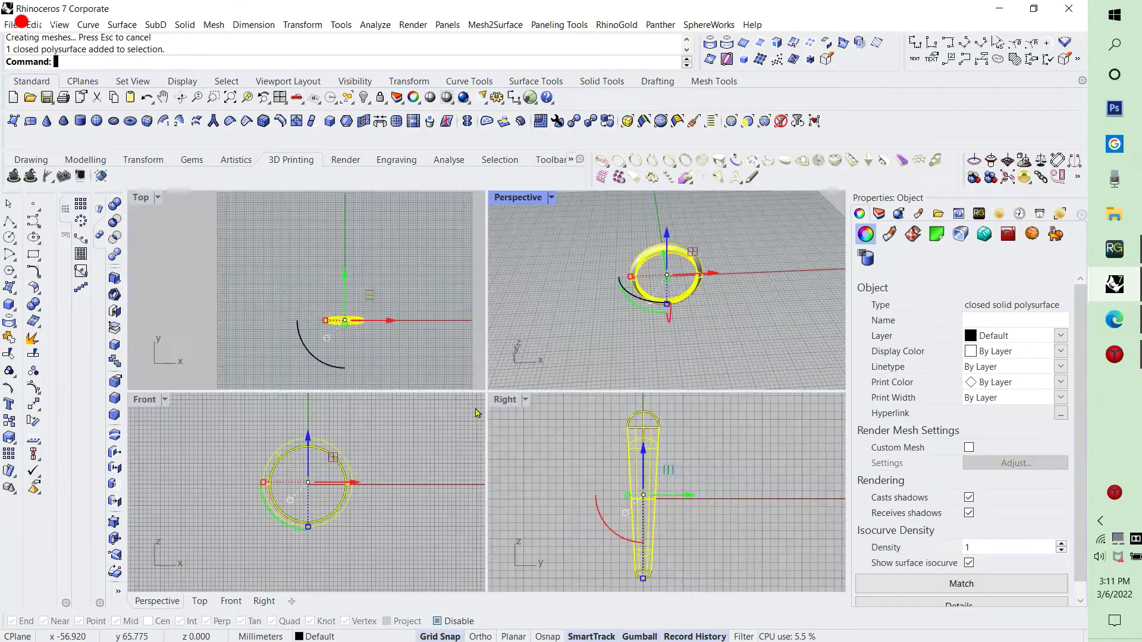
pyautogui.scroll(6, 352, 310)
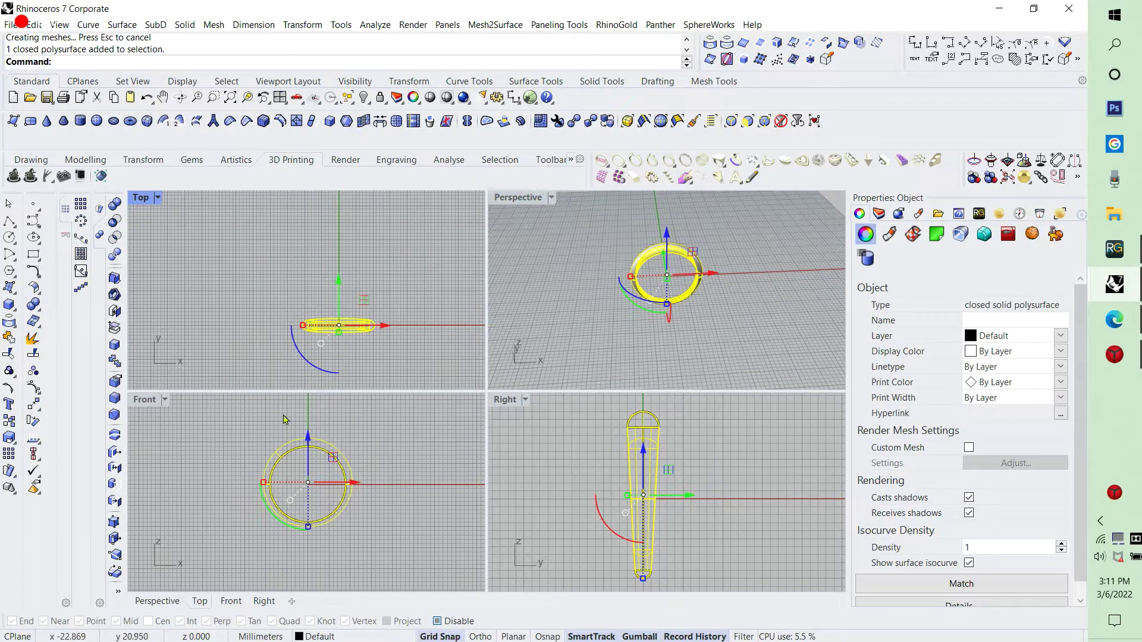
pyautogui.click(306, 636)
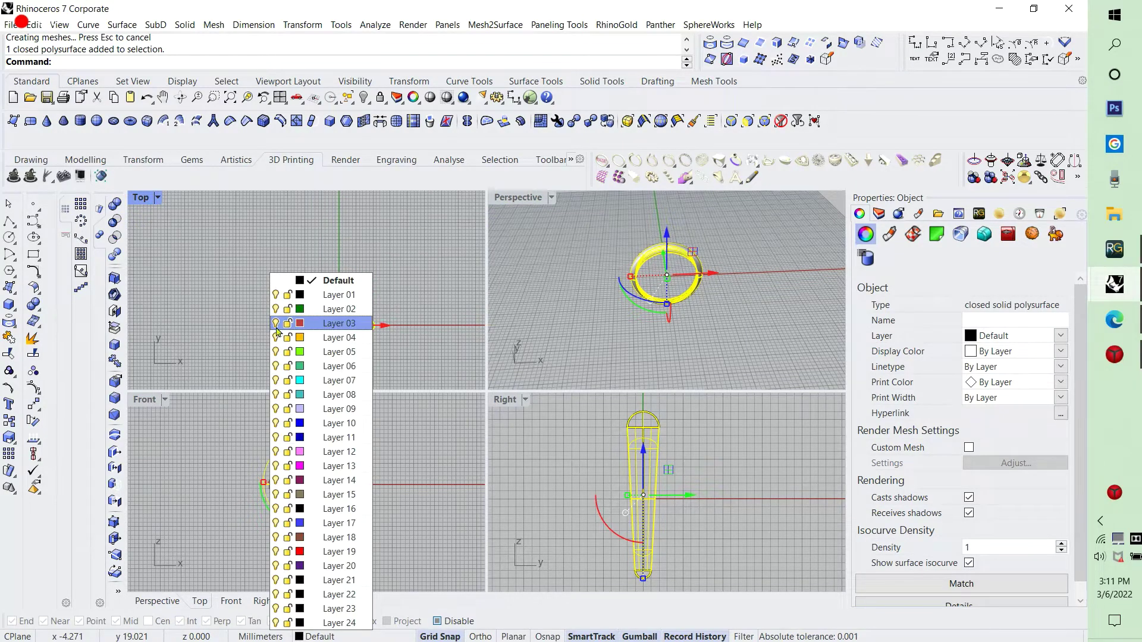
pyautogui.click(336, 326)
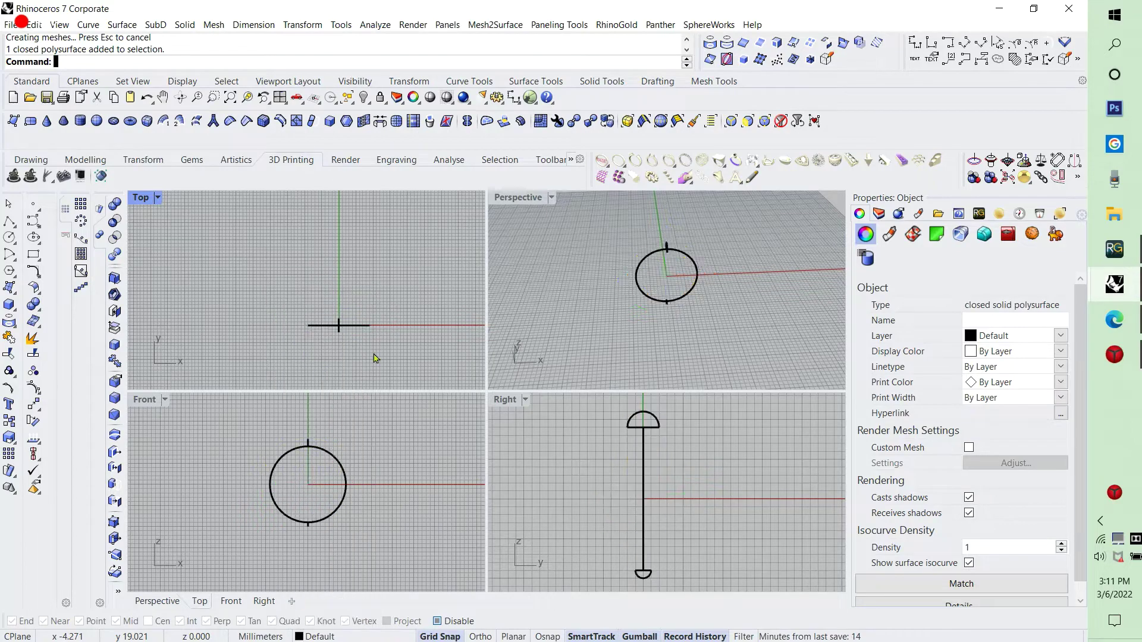
# Show the Right view full size around the lower 2 mm half-round profile
pyautogui.moveTo(773, 275); pyautogui.dragTo(676, 267, button='right')
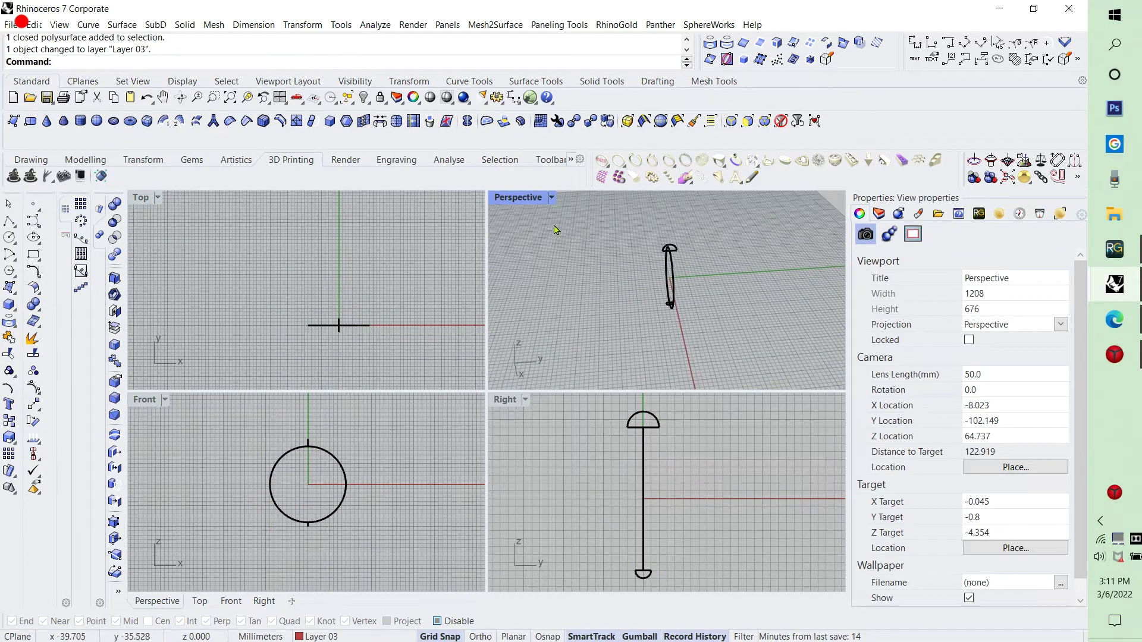
pyautogui.doubleClick(505, 404)
pyautogui.scroll(5, 452, 470)
pyautogui.scroll(3, 388, 517)
pyautogui.click(348, 487)
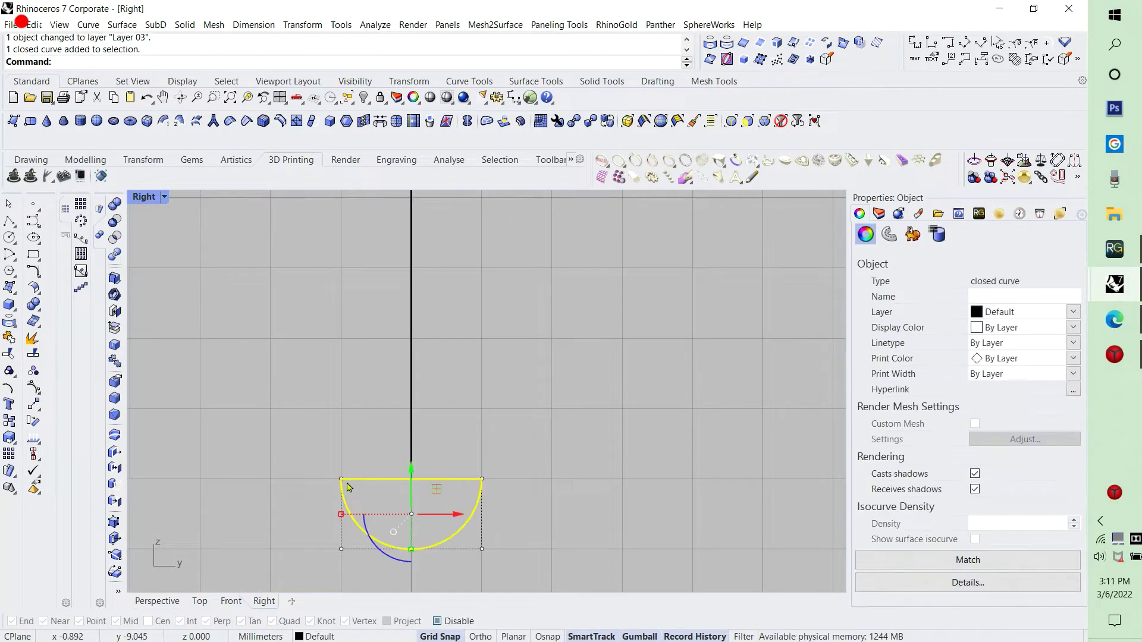
pyautogui.moveTo(472, 487); pyautogui.dragTo(424, 542)
pyautogui.hotkey('ctrl', 'z')
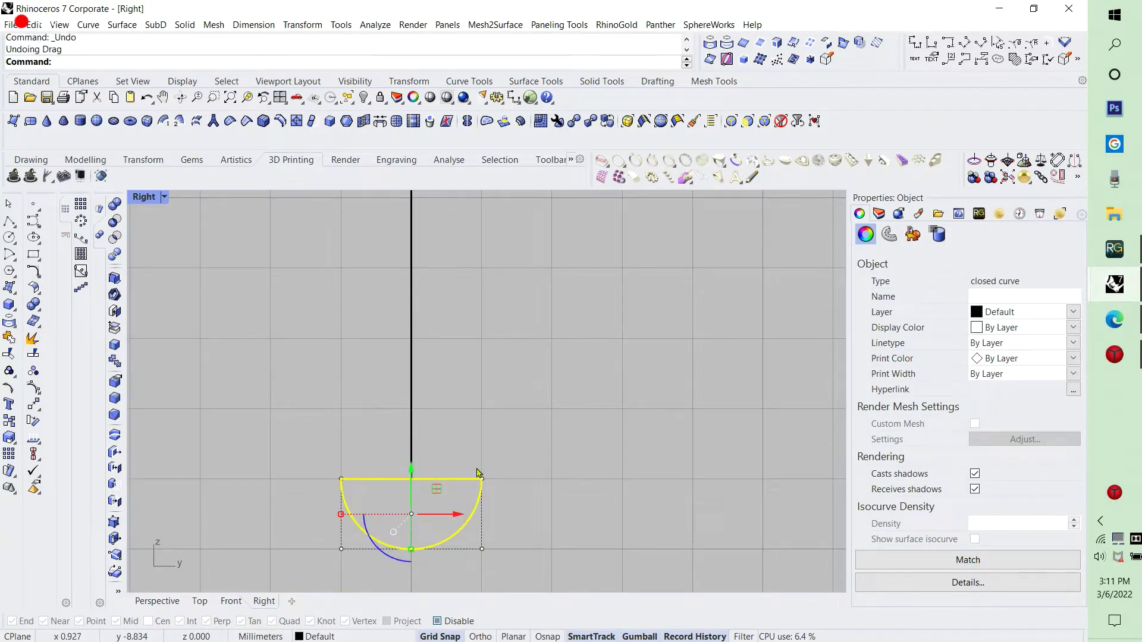
pyautogui.press('Escape')
# With Grid Snap off, draw a rectangle about 0.64 by 1.1 mm centred on the lower profile's flat edge and shift it slightly up
pyautogui.scroll(5, 390, 491)
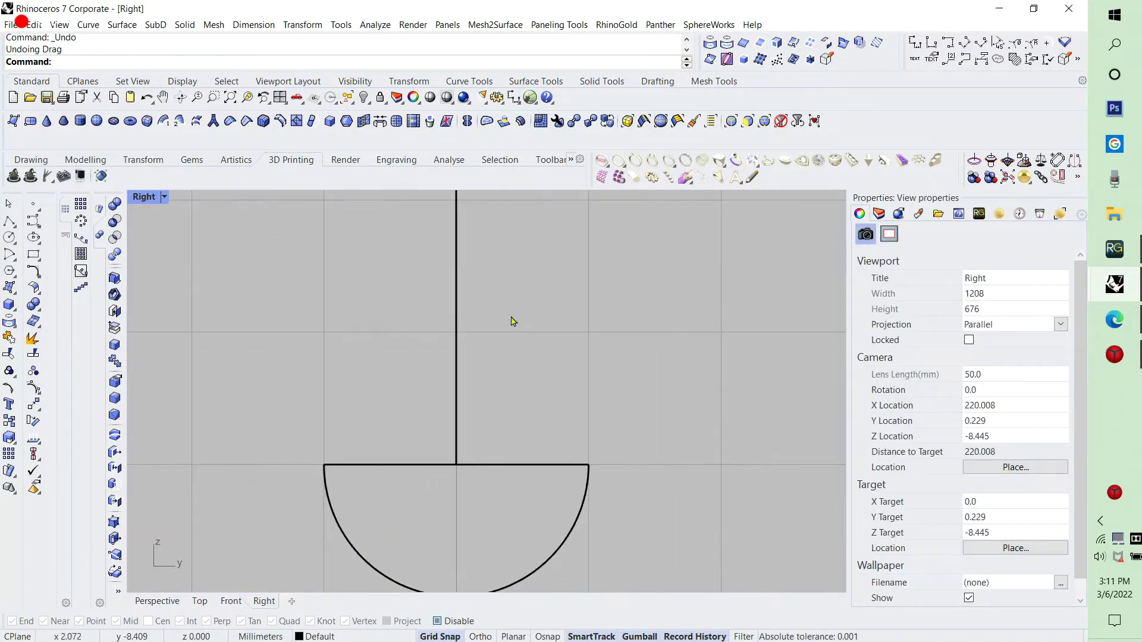
pyautogui.click(33, 254)
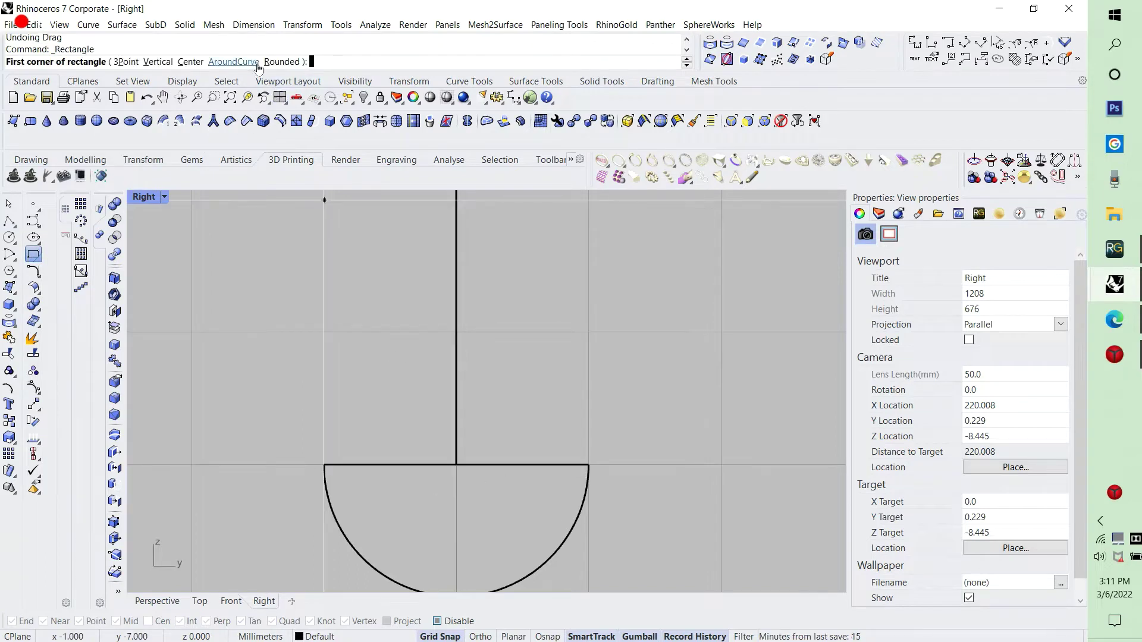
pyautogui.click(191, 62)
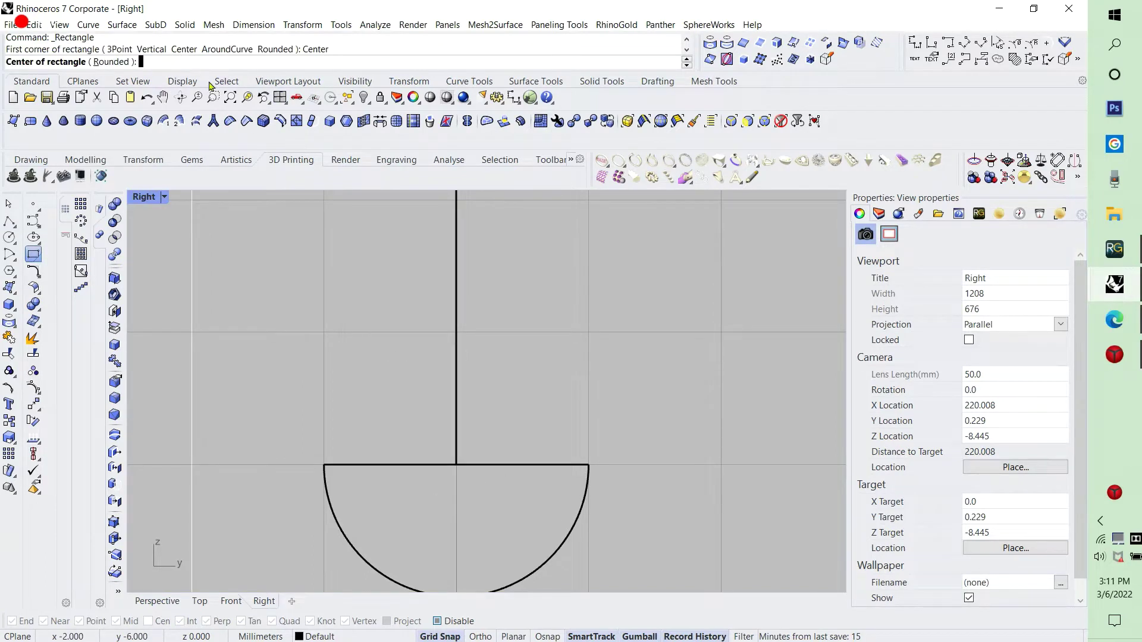
pyautogui.click(457, 459)
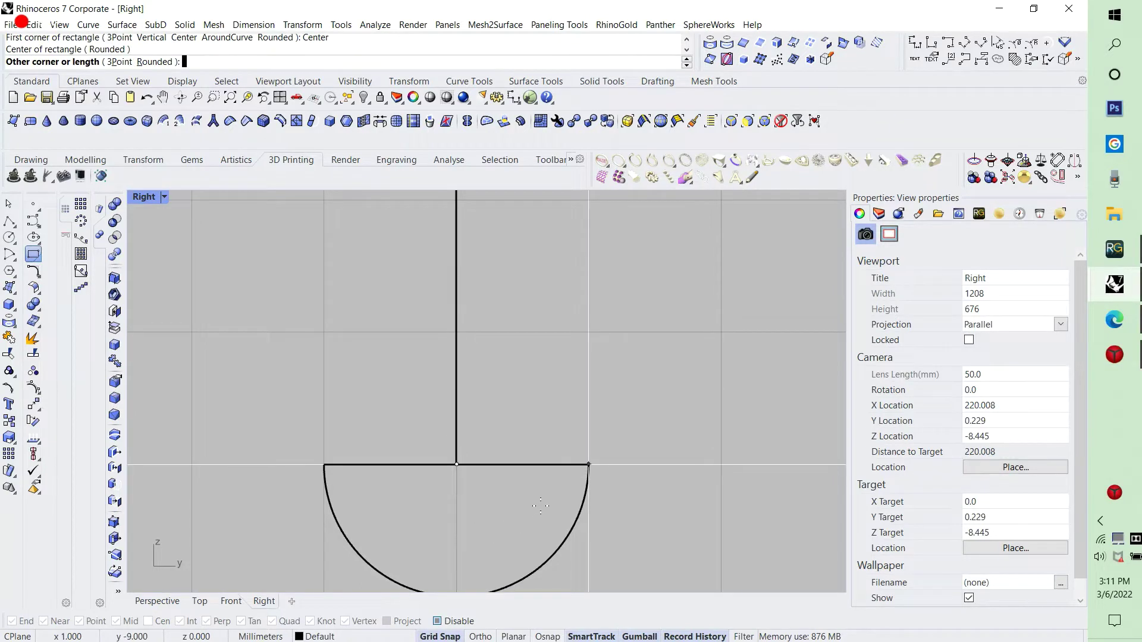
pyautogui.click(454, 636)
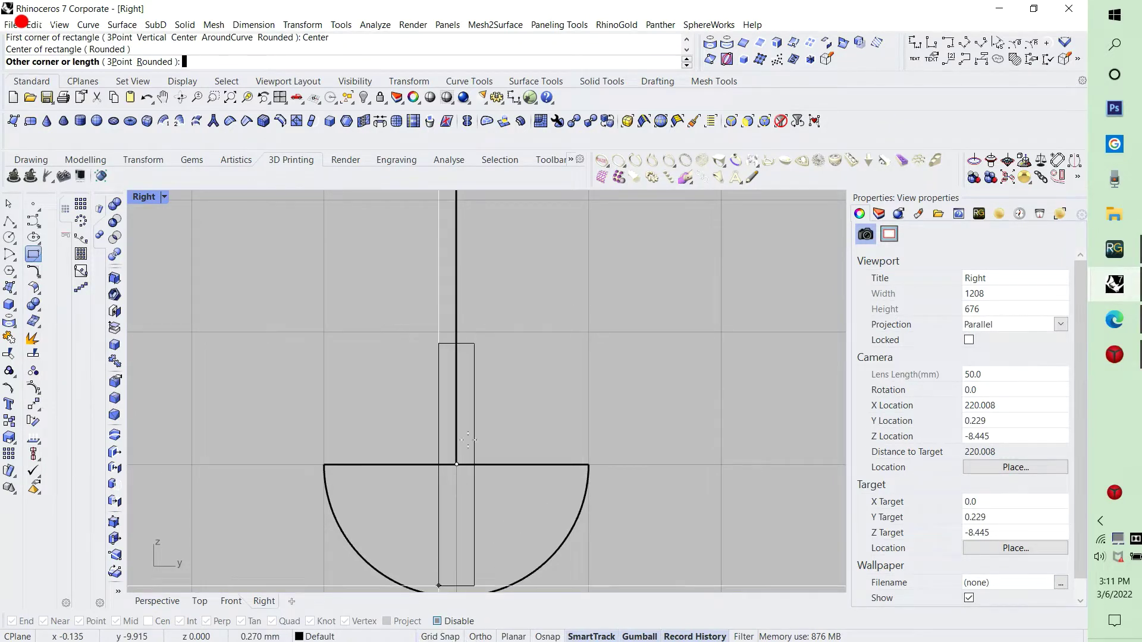
pyautogui.click(499, 392)
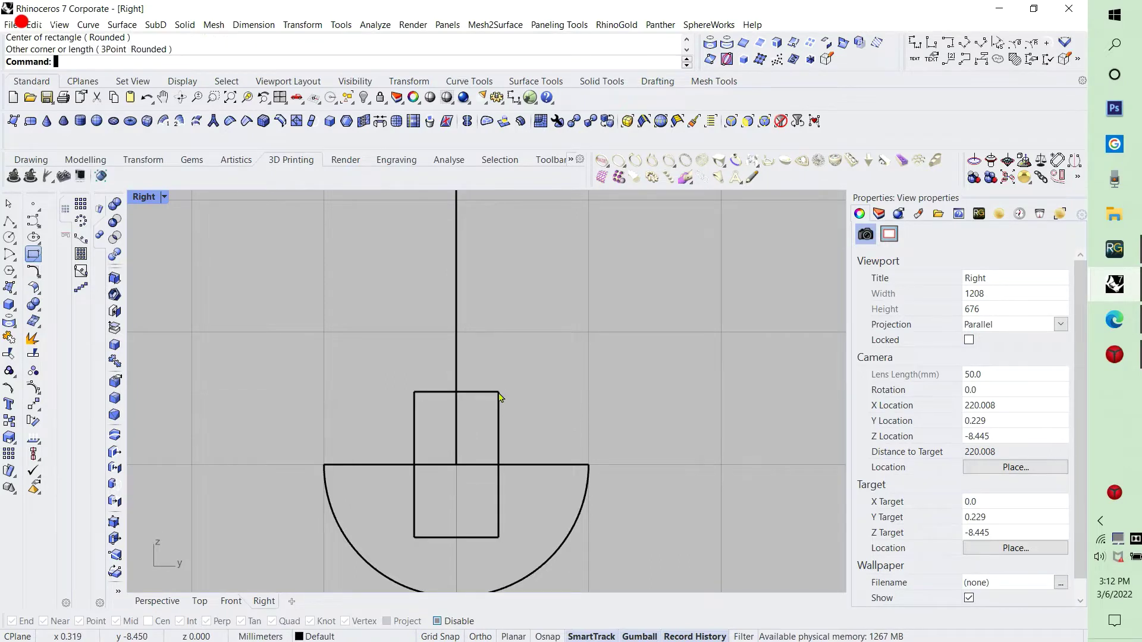
pyautogui.click(463, 535)
pyautogui.moveTo(457, 443); pyautogui.dragTo(456, 423)
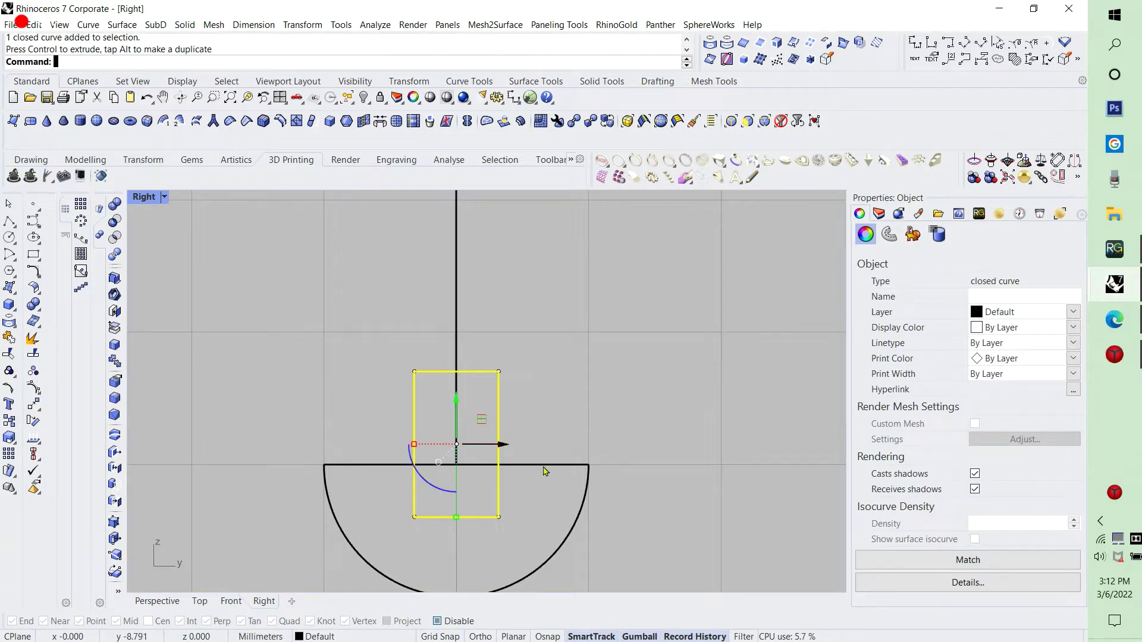
pyautogui.click(660, 506)
# Trim the rectangle and the lower half-round profile against each other, leaving a rectangular notch in the profile's flat edge
pyautogui.moveTo(552, 523); pyautogui.dragTo(565, 471, button='right')
pyautogui.click(563, 502)
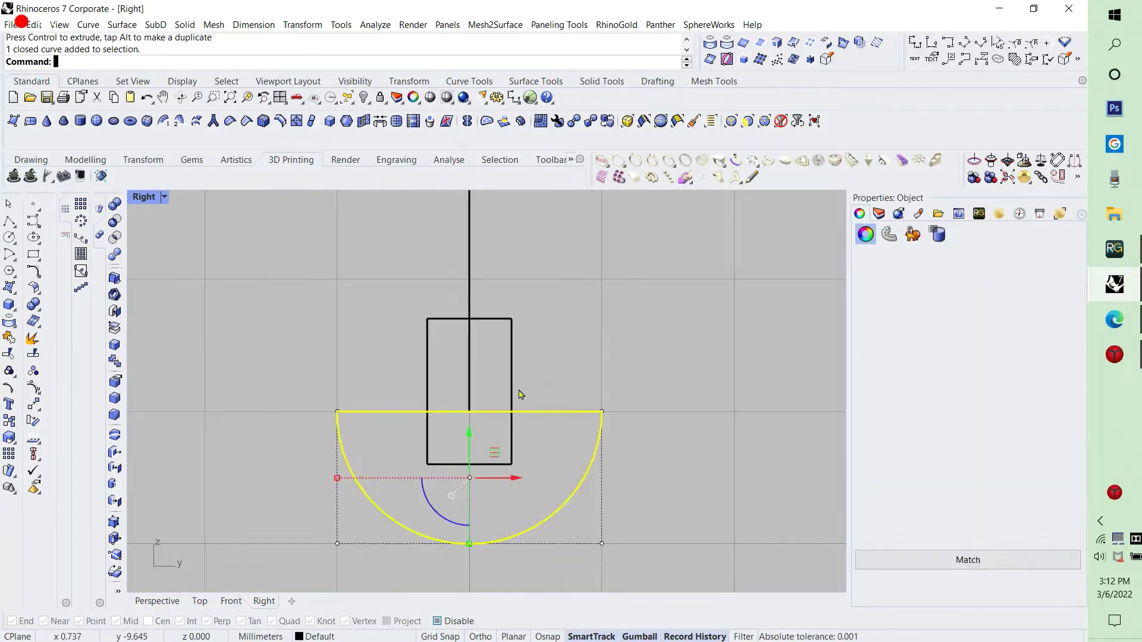
pyautogui.keyDown('shift'); pyautogui.click(511, 403); pyautogui.keyUp('shift')
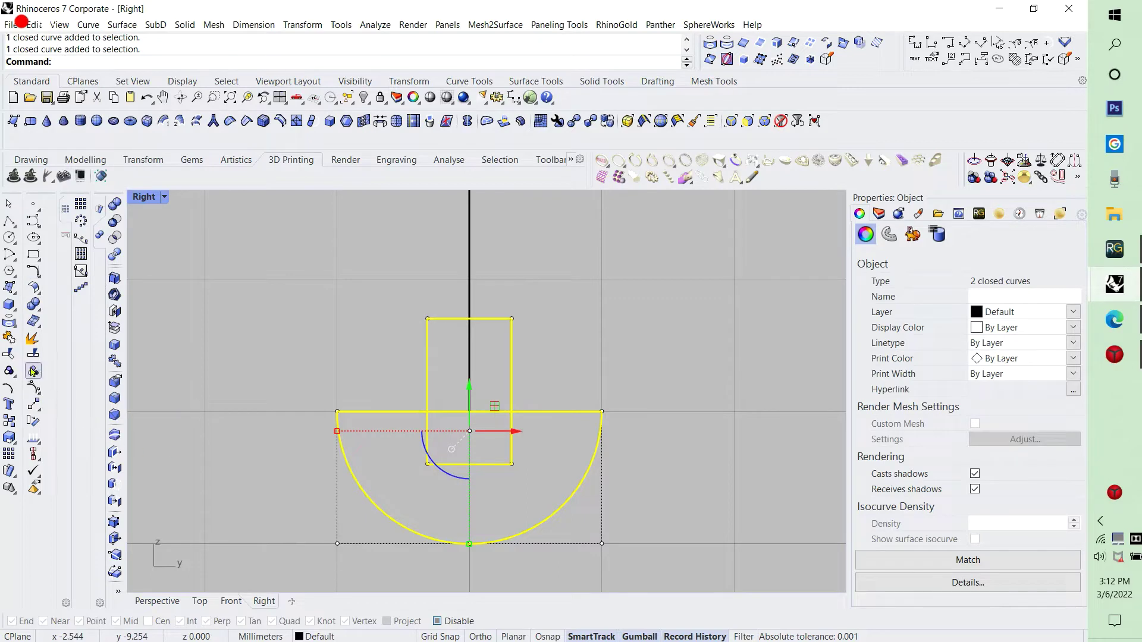
pyautogui.click(10, 355)
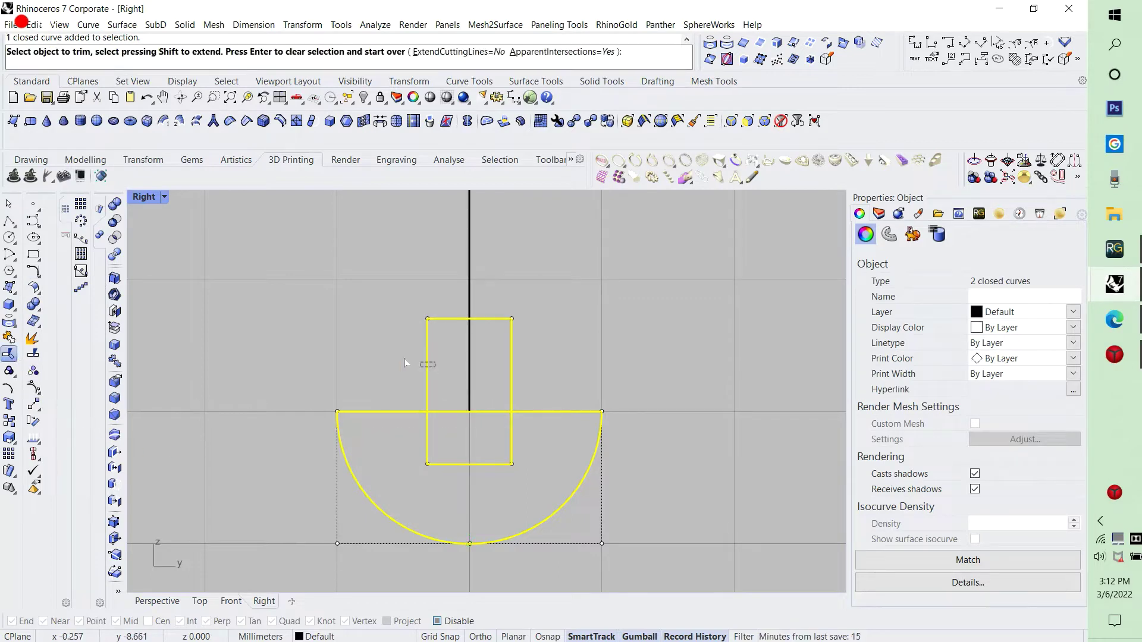
pyautogui.click(447, 416)
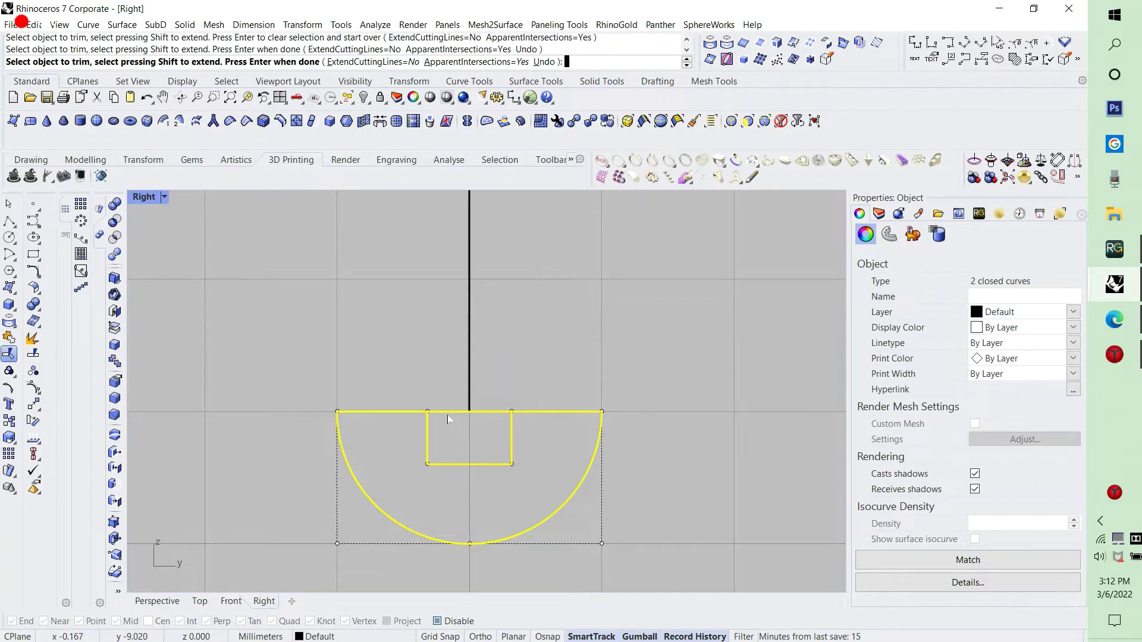
pyautogui.press('Return')
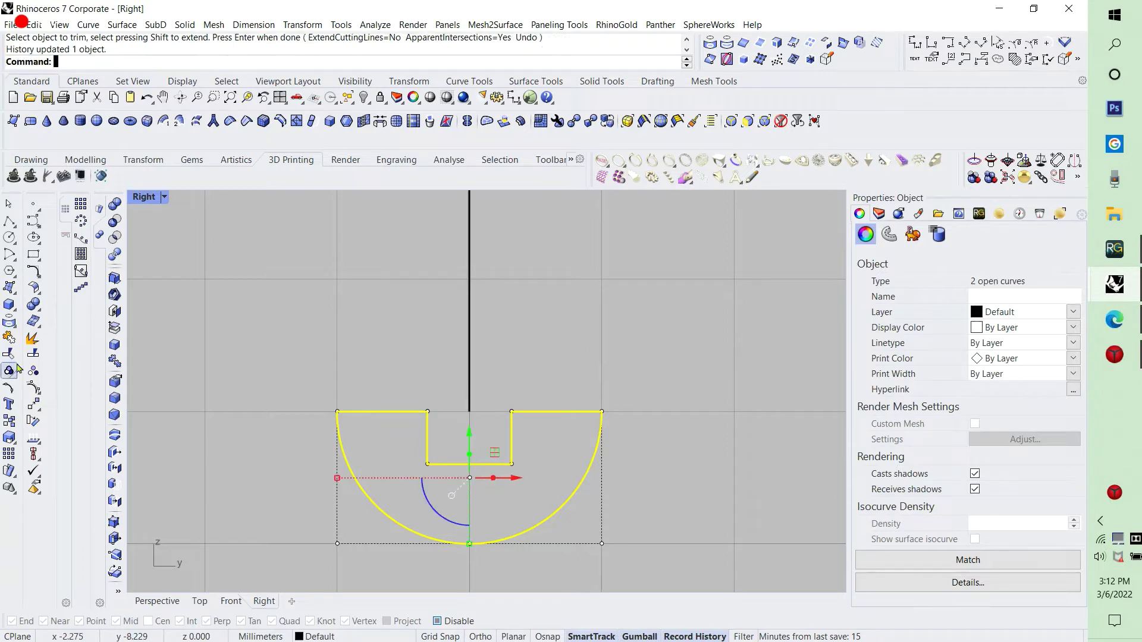
# Join the trimmed half-round and notch curves into one closed lower profile and select it to check its type
pyautogui.click(9, 339)
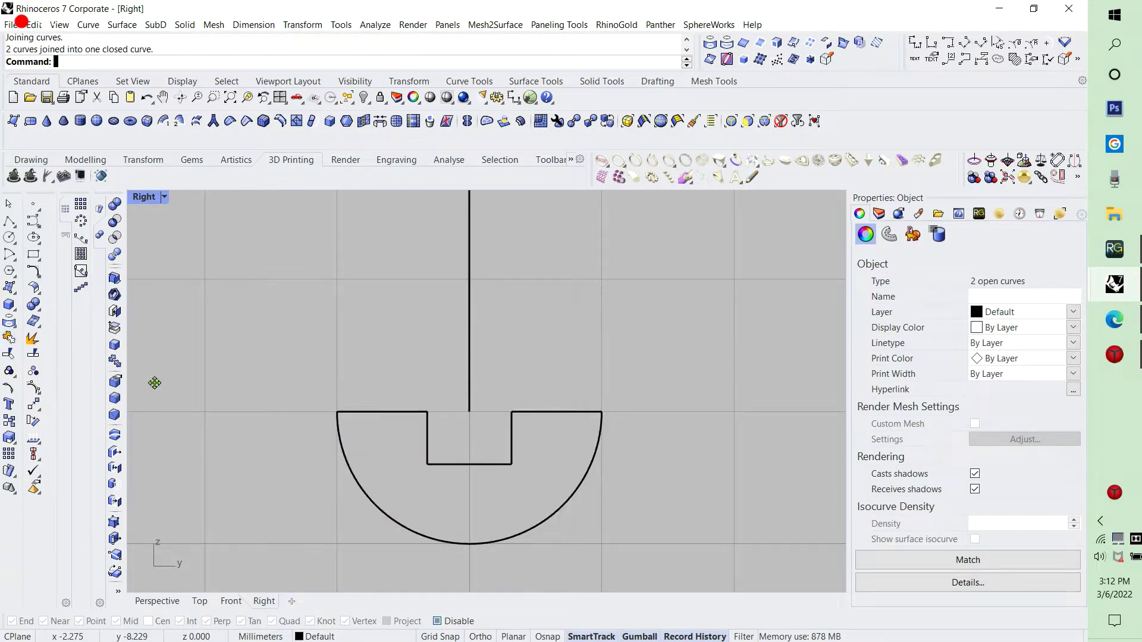
pyautogui.click(627, 493)
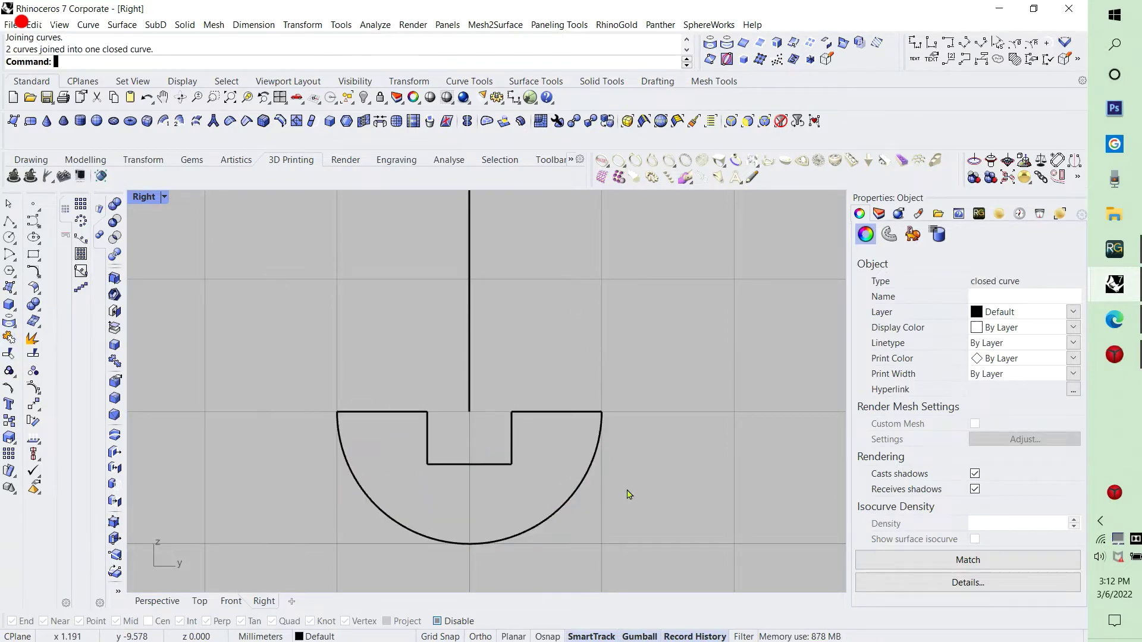
pyautogui.click(512, 447)
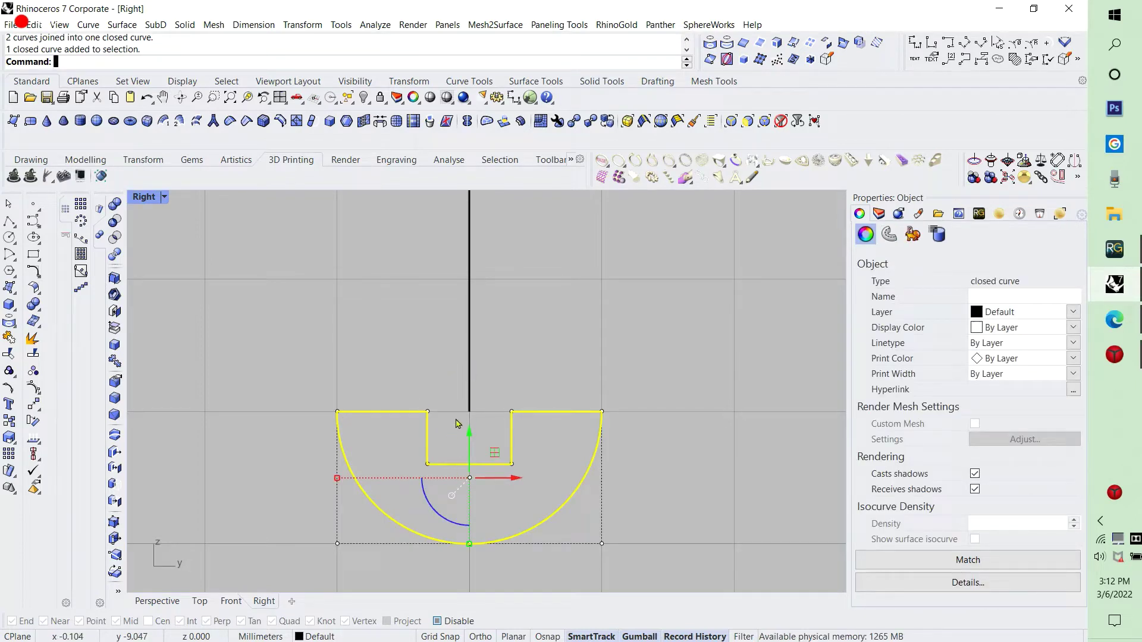
pyautogui.scroll(-5, 381, 333)
pyautogui.click(411, 405)
pyautogui.moveTo(410, 405); pyautogui.dragTo(430, 455, button='right')
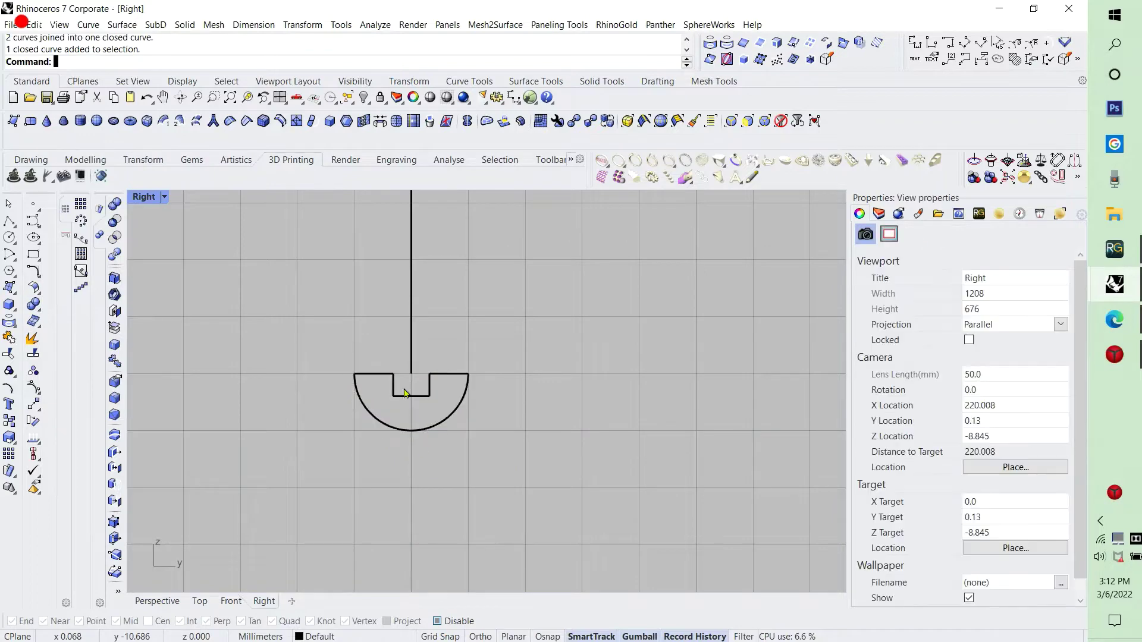
pyautogui.scroll(2, 434, 451)
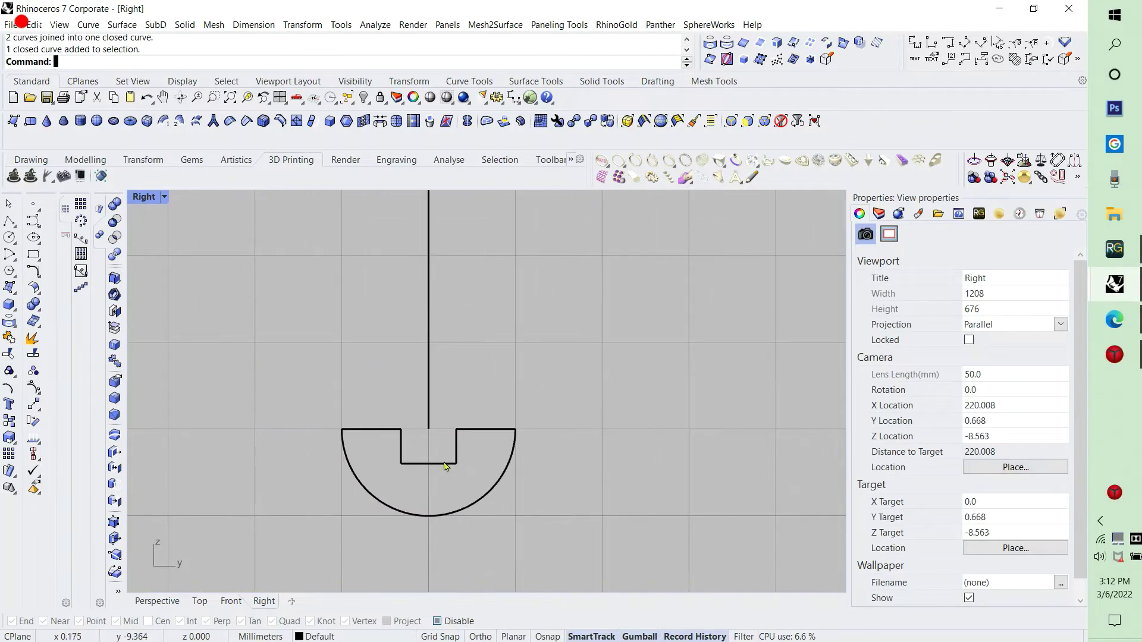
pyautogui.scroll(-5, 398, 399)
pyautogui.moveTo(416, 372); pyautogui.dragTo(432, 451, button='right')
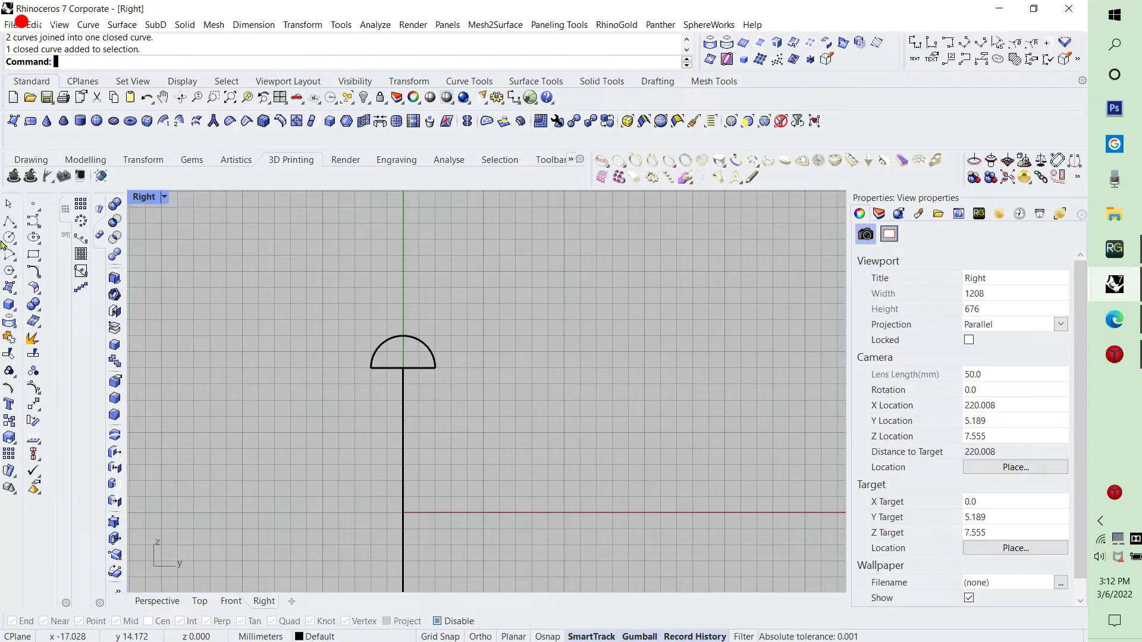
pyautogui.click(33, 255)
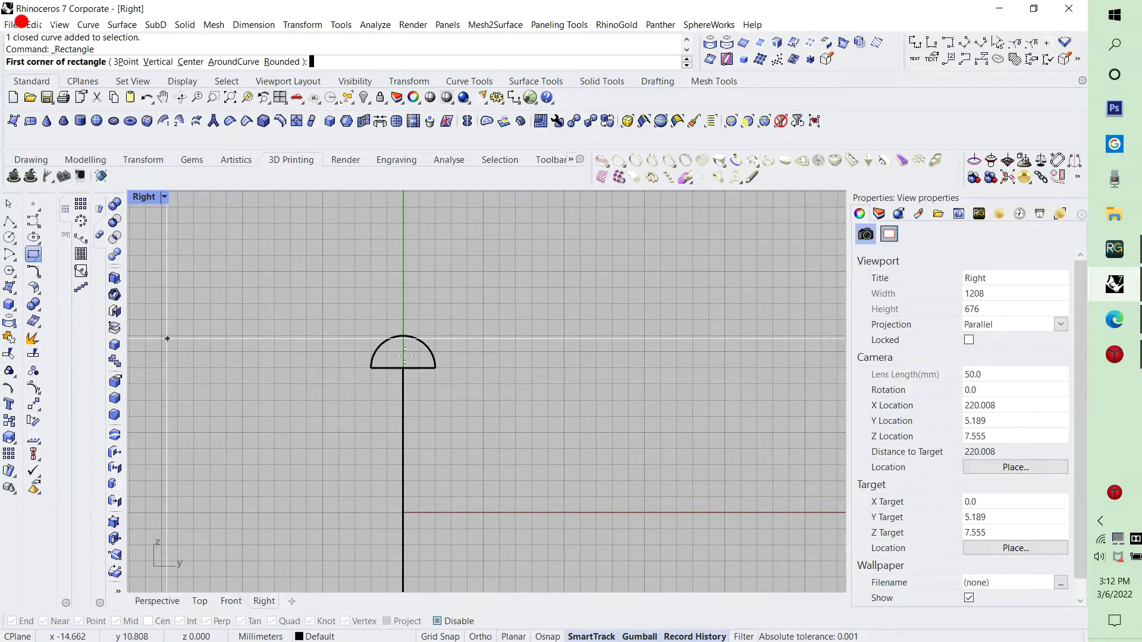
pyautogui.scroll(2, 424, 366)
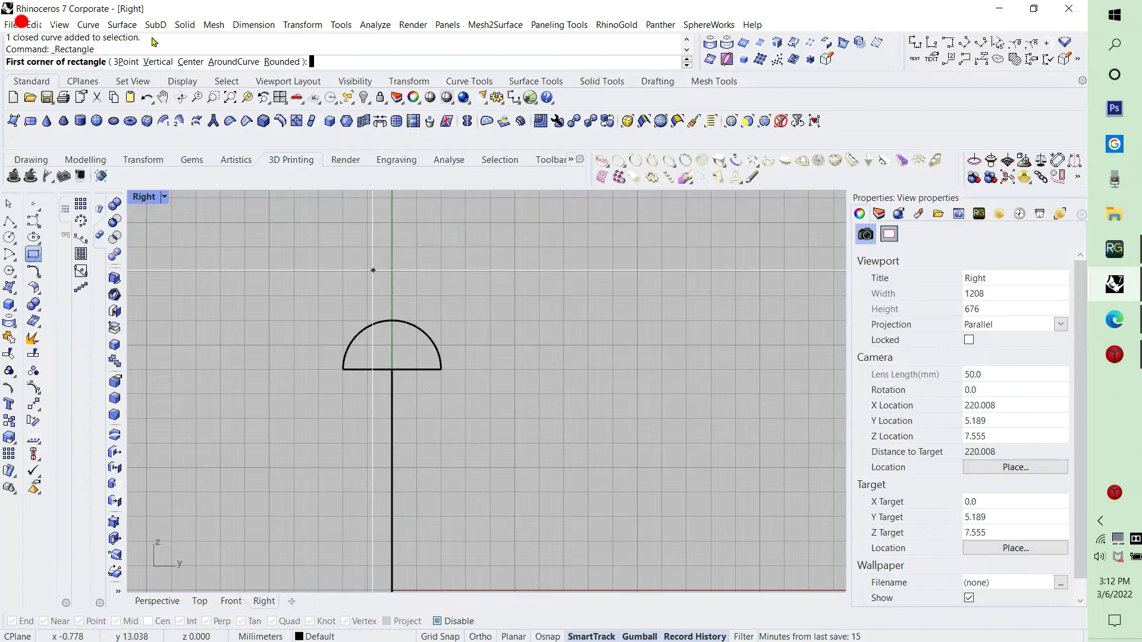
pyautogui.click(392, 370)
pyautogui.scroll(4, 392, 370)
pyautogui.press('Escape')
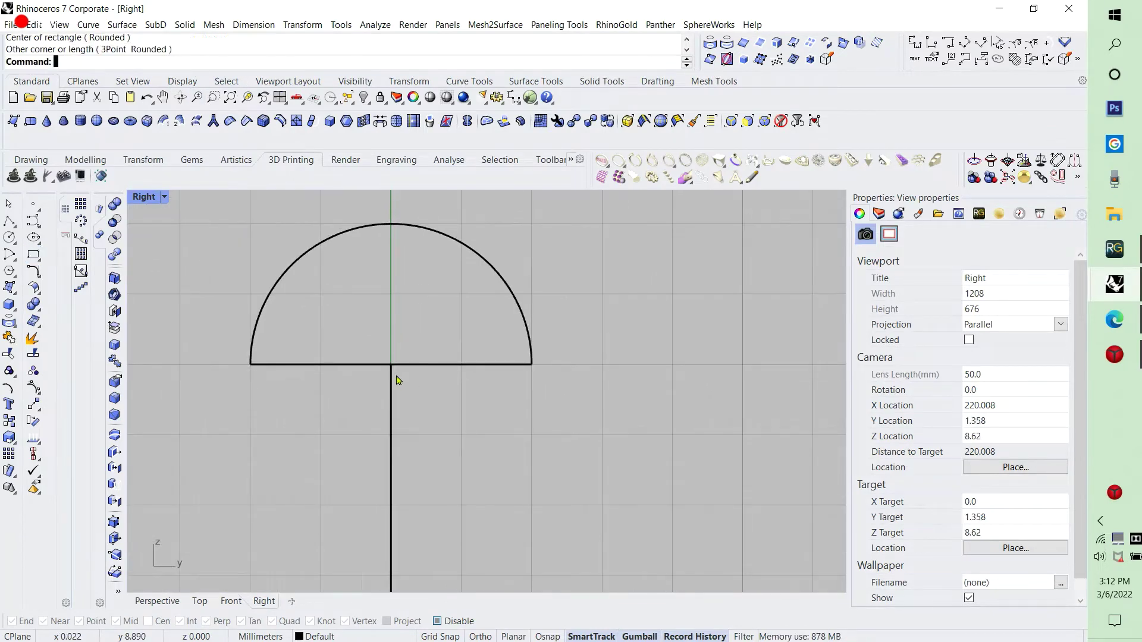
pyautogui.press('Return')
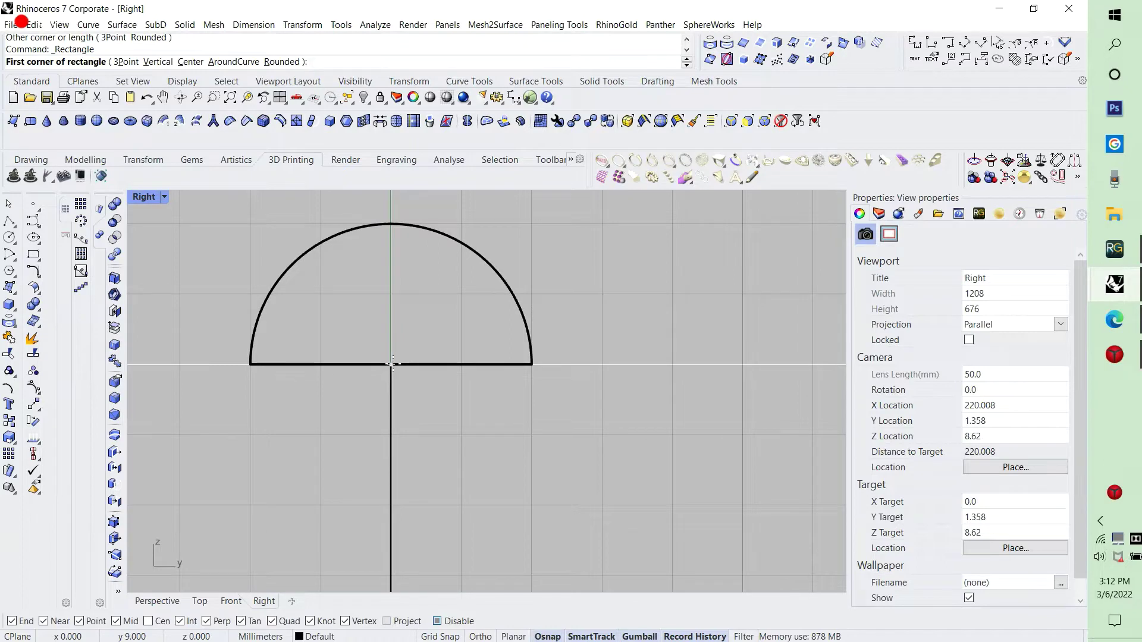
pyautogui.click(391, 364)
pyautogui.press('alt')
pyautogui.press('Escape')
# Draw a rectangle about 1.2 by 1.9 mm centred on the upper profile's flat edge and shift it slightly down
pyautogui.press('Return')
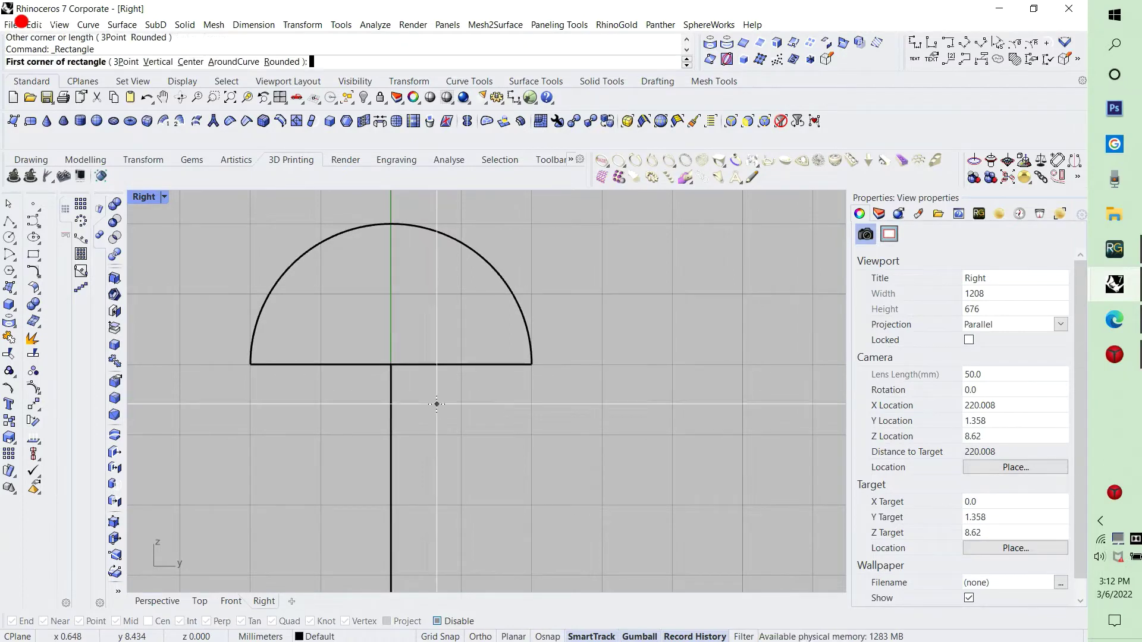
pyautogui.click(190, 62)
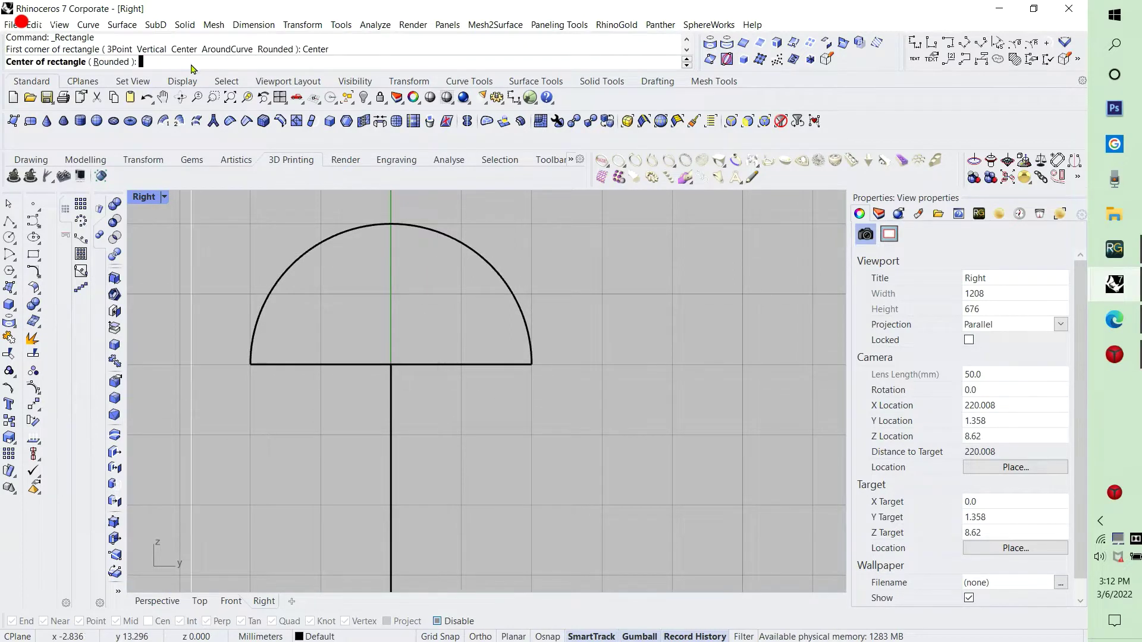
pyautogui.click(388, 361)
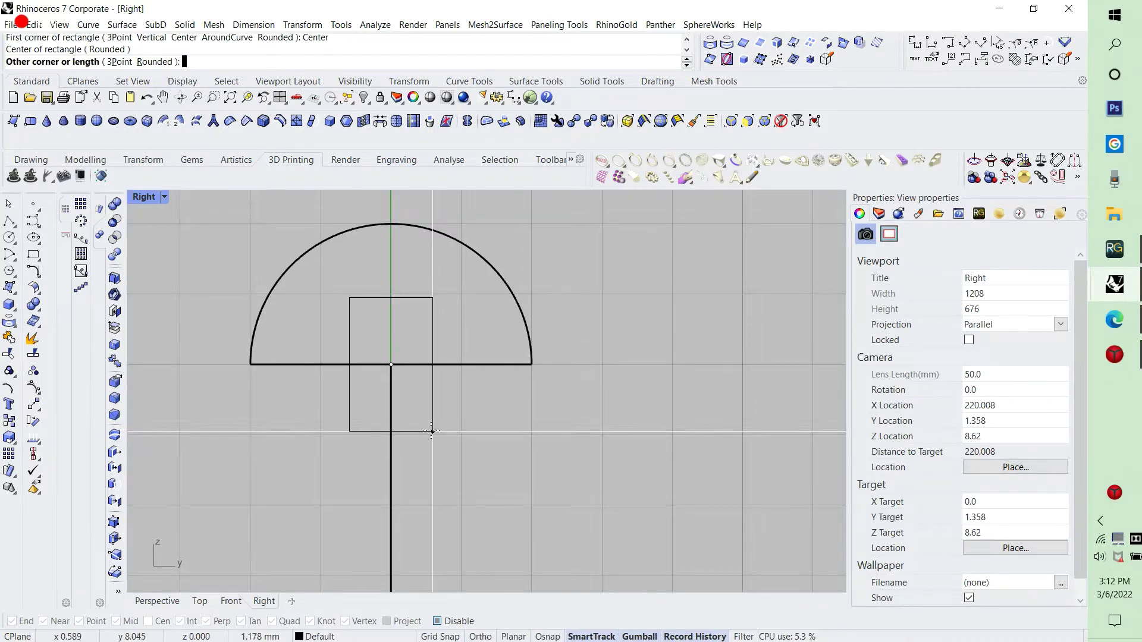
pyautogui.click(431, 430)
pyautogui.click(431, 386)
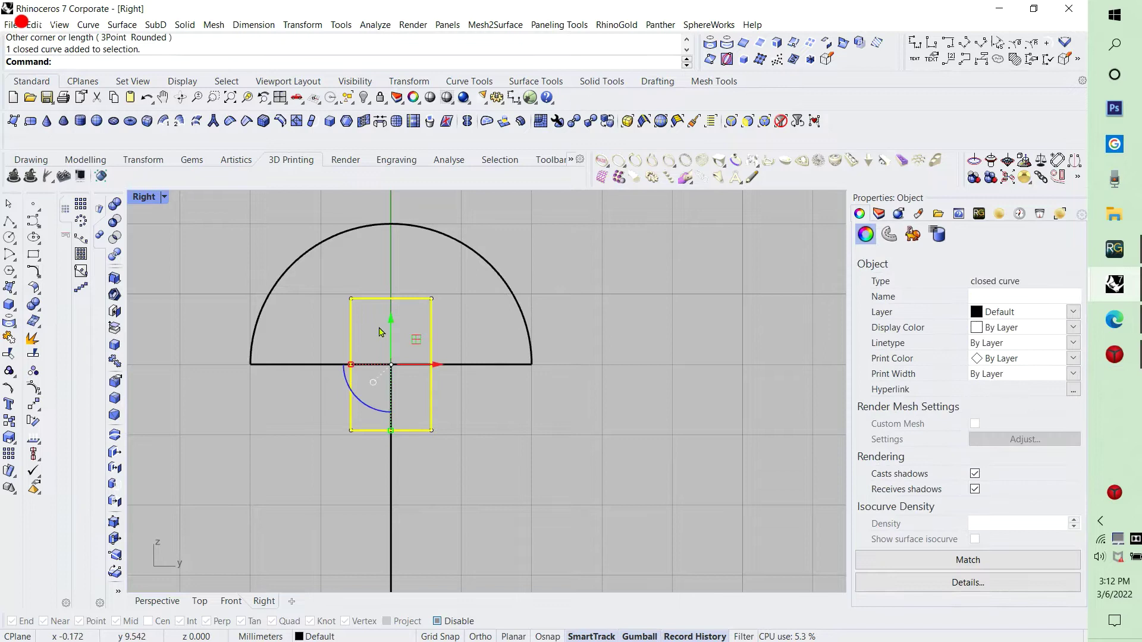
pyautogui.moveTo(392, 341); pyautogui.dragTo(393, 355)
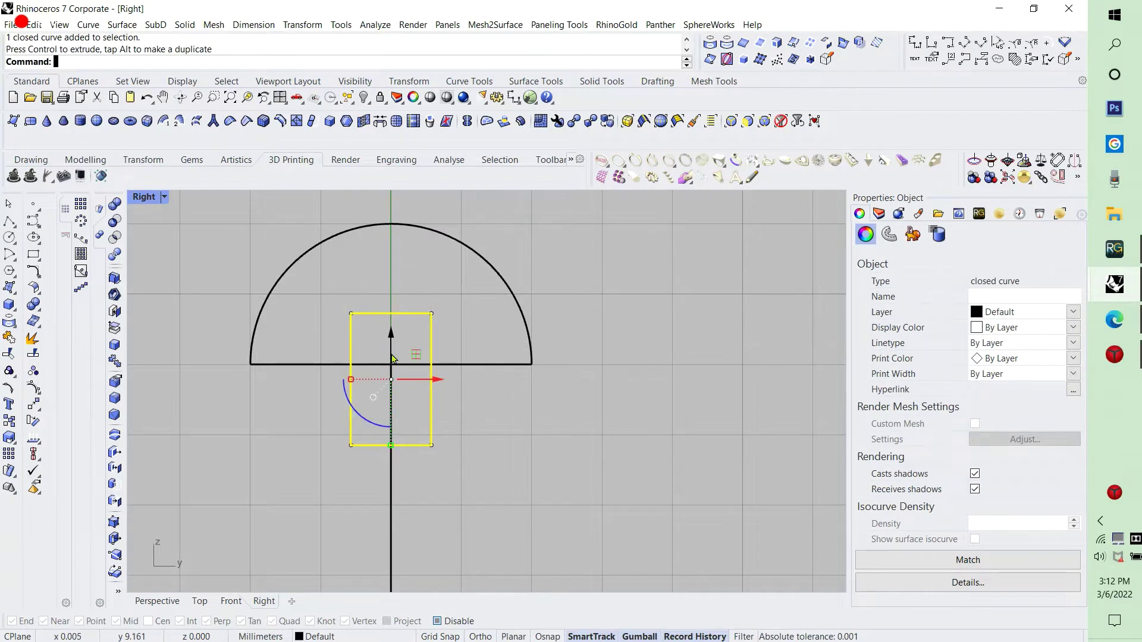
# Trim the rectangle and the upper half-round against each other to form a notch, and join both curves into a closed profile
pyautogui.scroll(-2, 392, 359)
pyautogui.keyDown('shift'); pyautogui.click(457, 365); pyautogui.keyUp('shift')
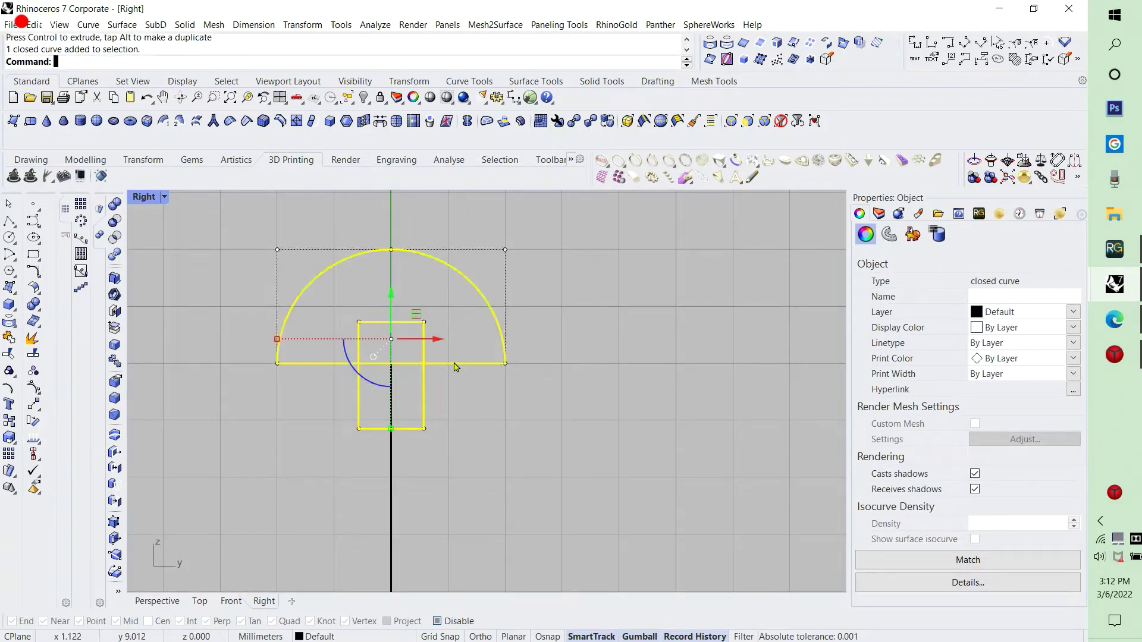
pyautogui.click(9, 354)
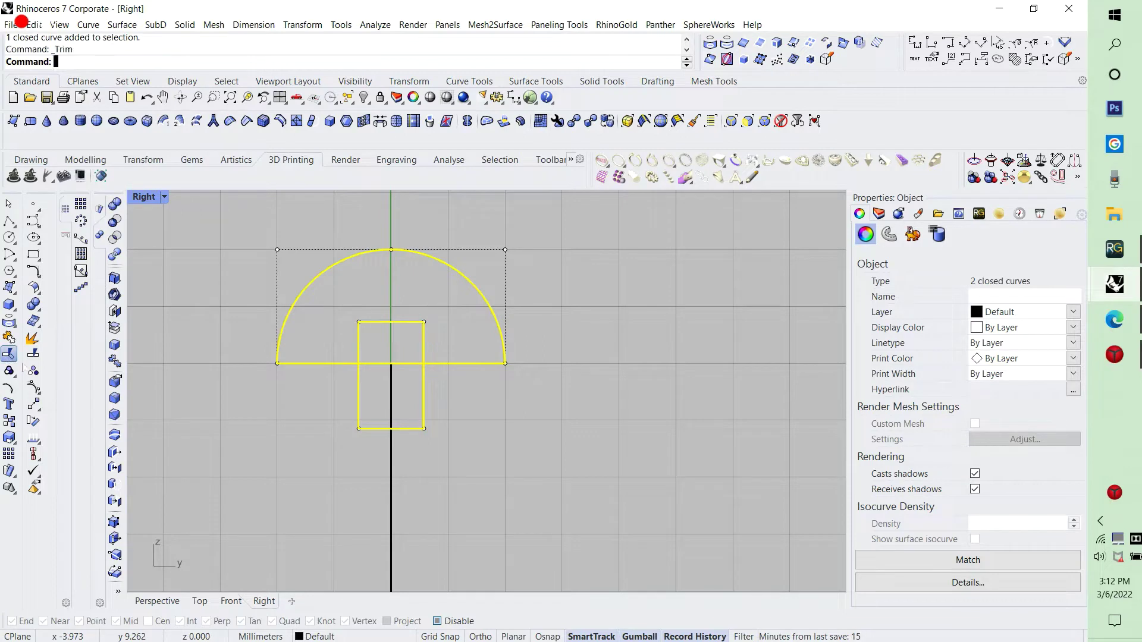
pyautogui.click(420, 385)
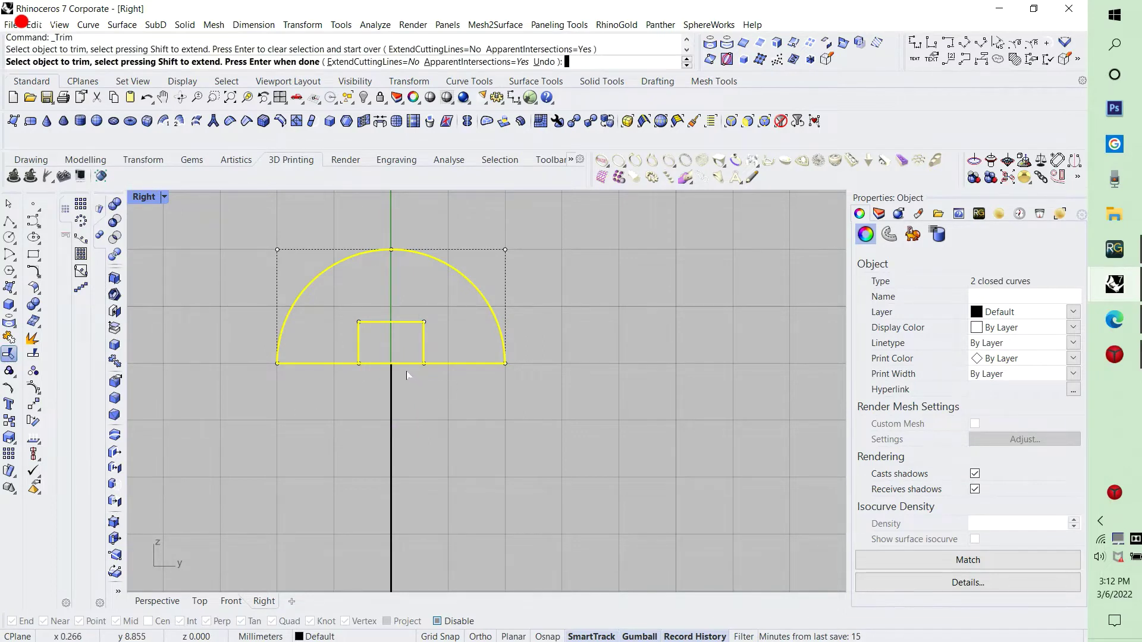
pyautogui.click(404, 367)
pyautogui.press('Return')
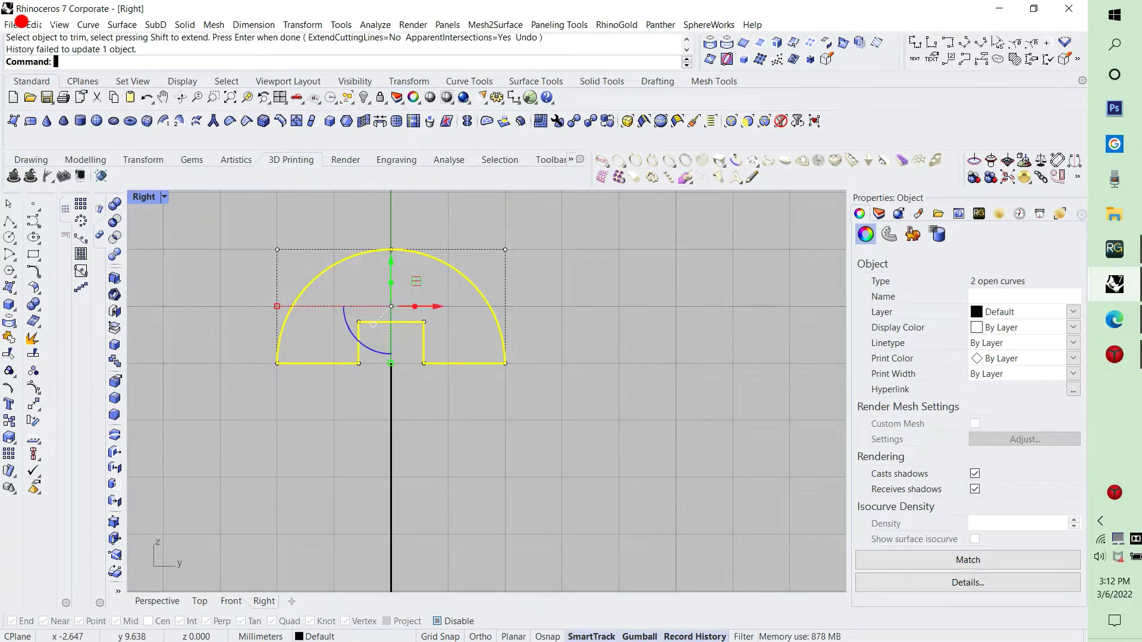
pyautogui.click(9, 338)
pyautogui.press('Escape')
pyautogui.scroll(-3, 383, 329)
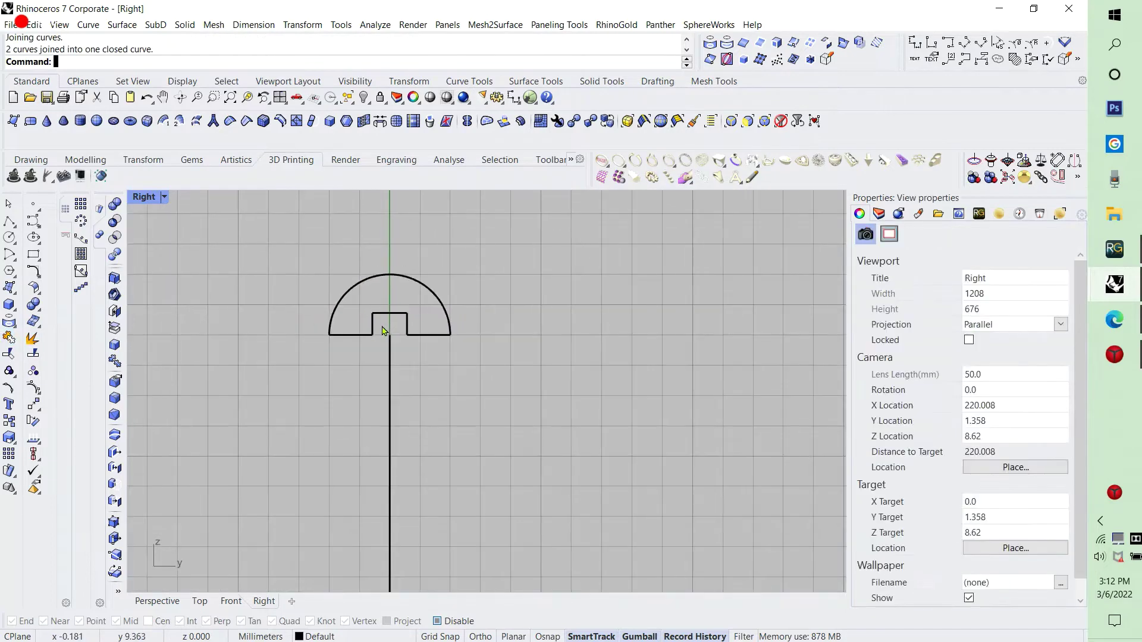
pyautogui.scroll(3, 400, 341)
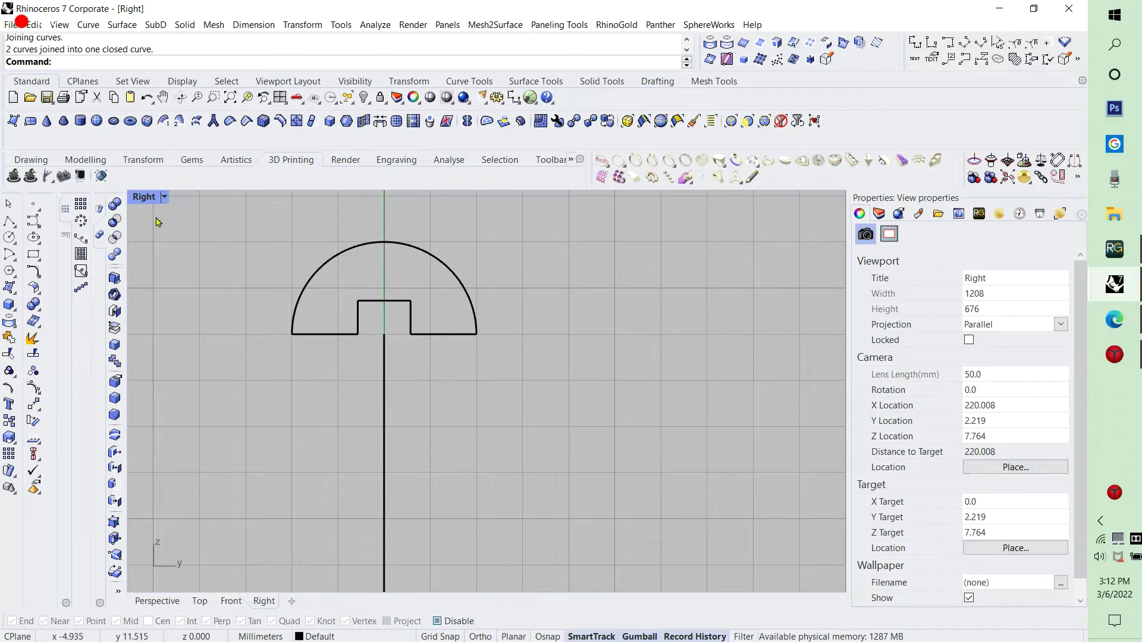
# Show the Perspective view full size, angled so the ring circle and both notched profiles are in view
pyautogui.doubleClick(144, 197)
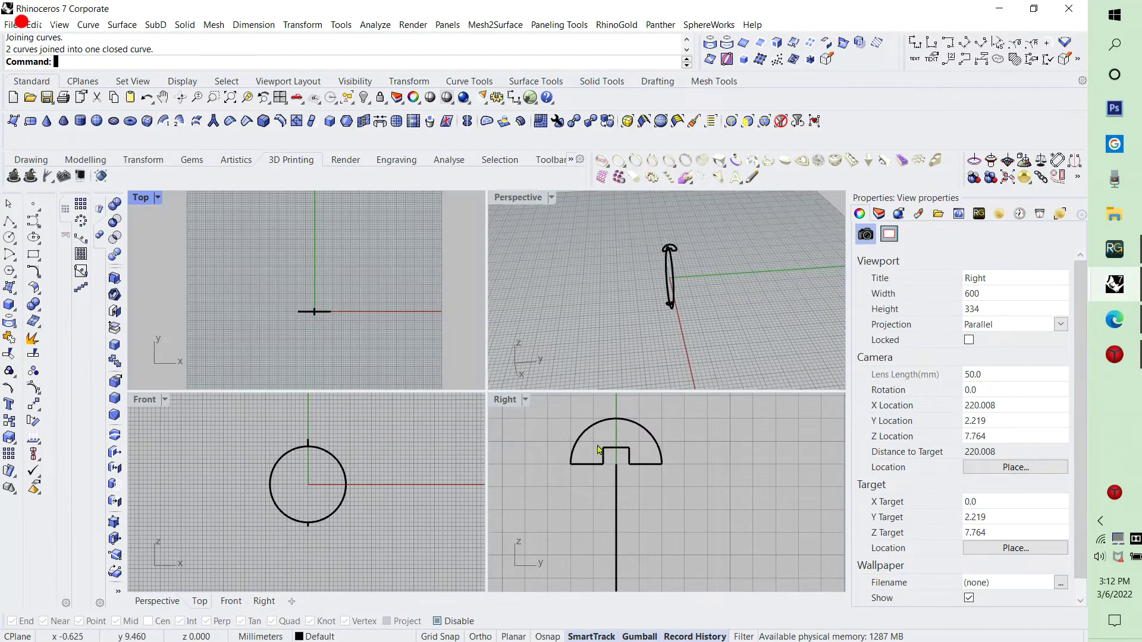
pyautogui.moveTo(702, 279)
pyautogui.mouseDown(button='right')
pyautogui.moveTo(747, 285)
pyautogui.moveTo(738, 268)
pyautogui.moveTo(699, 271)
pyautogui.mouseUp(button='right')
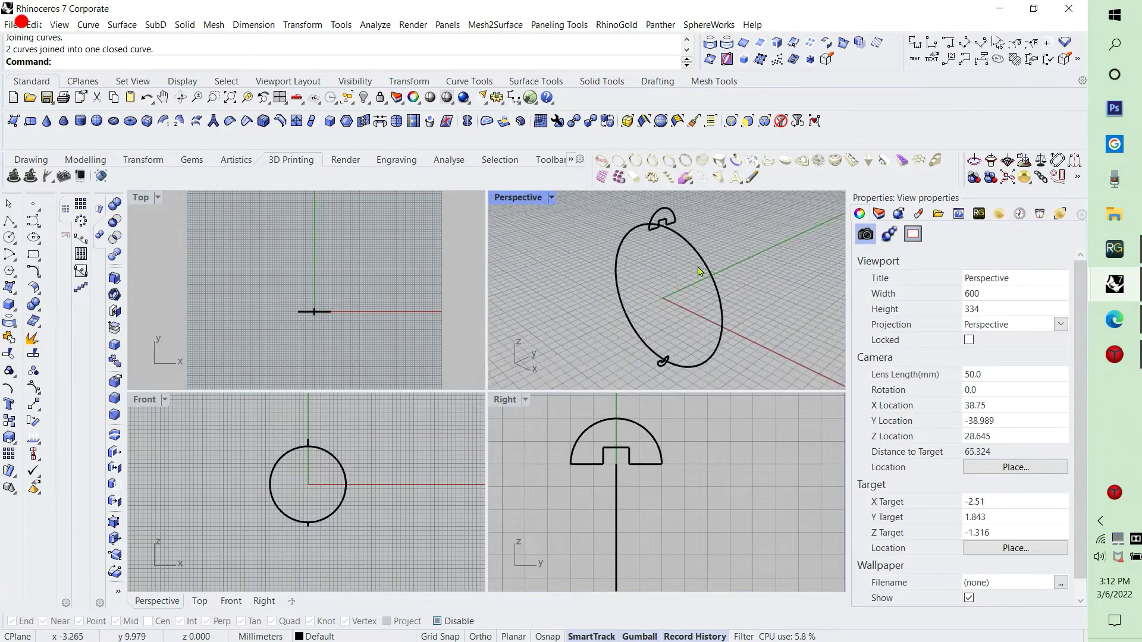
pyautogui.scroll(4, 699, 271)
pyautogui.doubleClick(517, 202)
pyautogui.moveTo(548, 345); pyautogui.dragTo(468, 373, button='right')
pyautogui.scroll(-4, 464, 341)
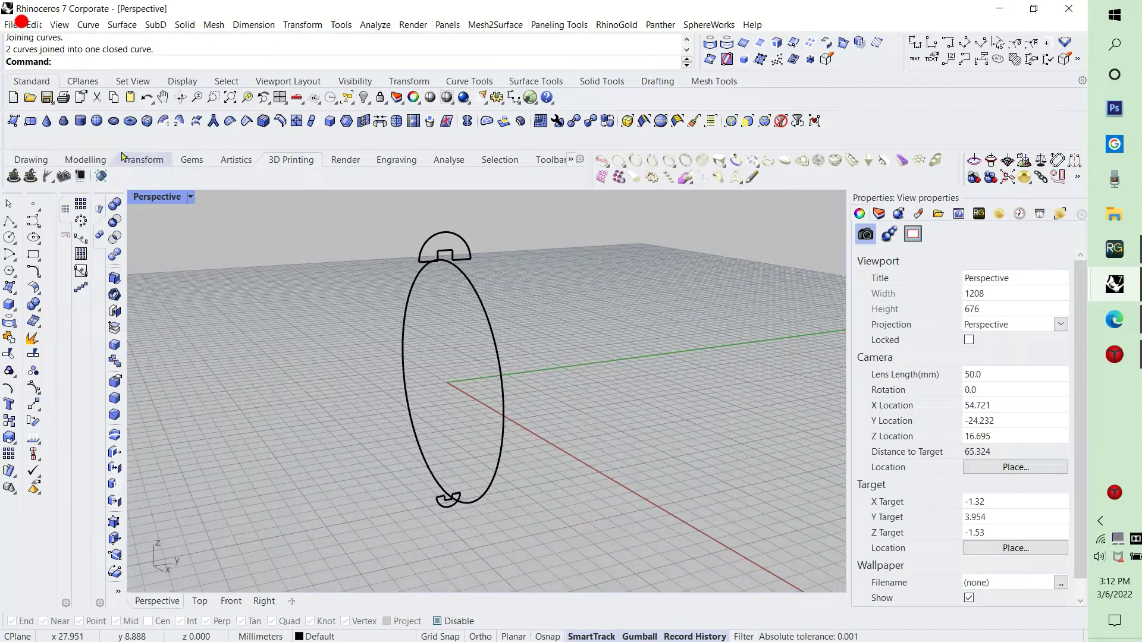
# Start a Sweep 1 Rail with the ring circle as rail and the upper and lower notched profiles as cross sections
pyautogui.click(122, 24)
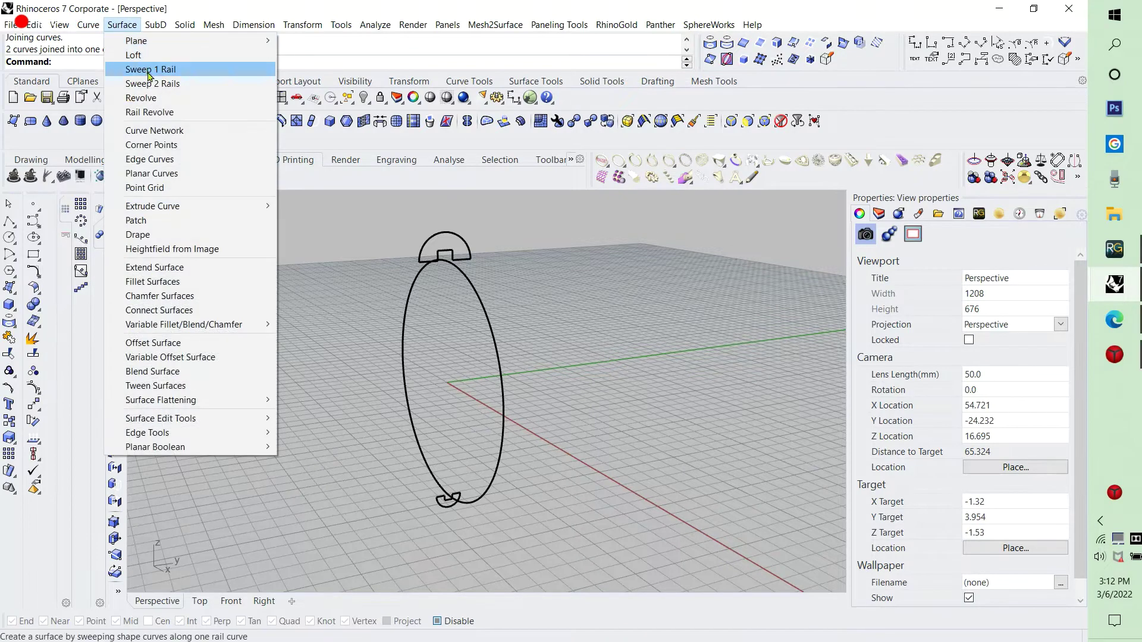
pyautogui.click(146, 69)
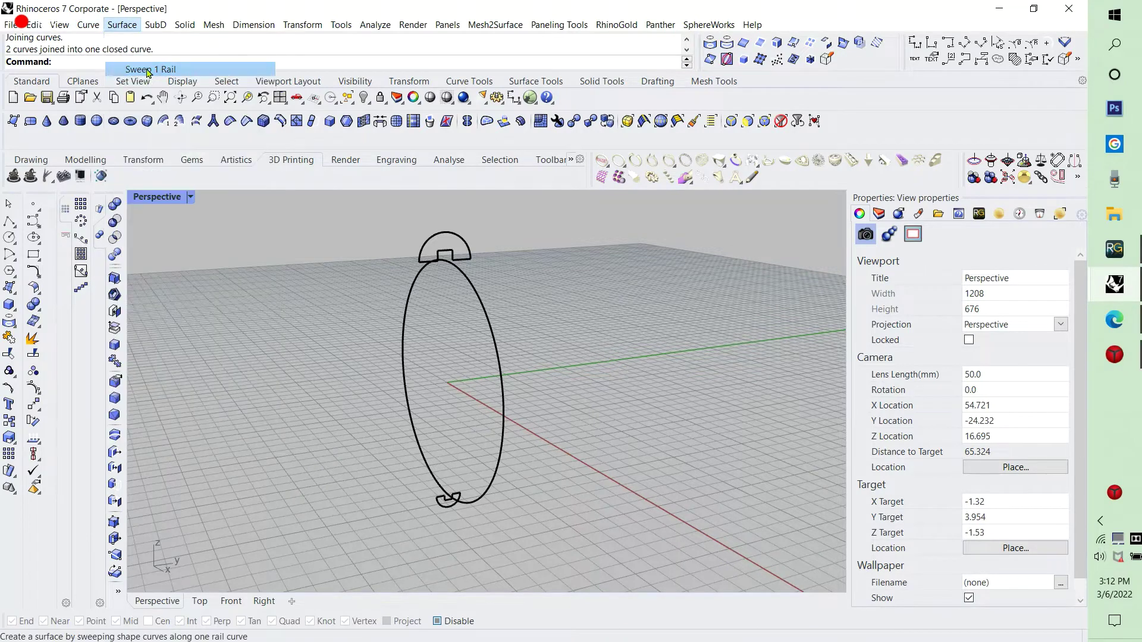
pyautogui.click(483, 315)
pyautogui.click(456, 254)
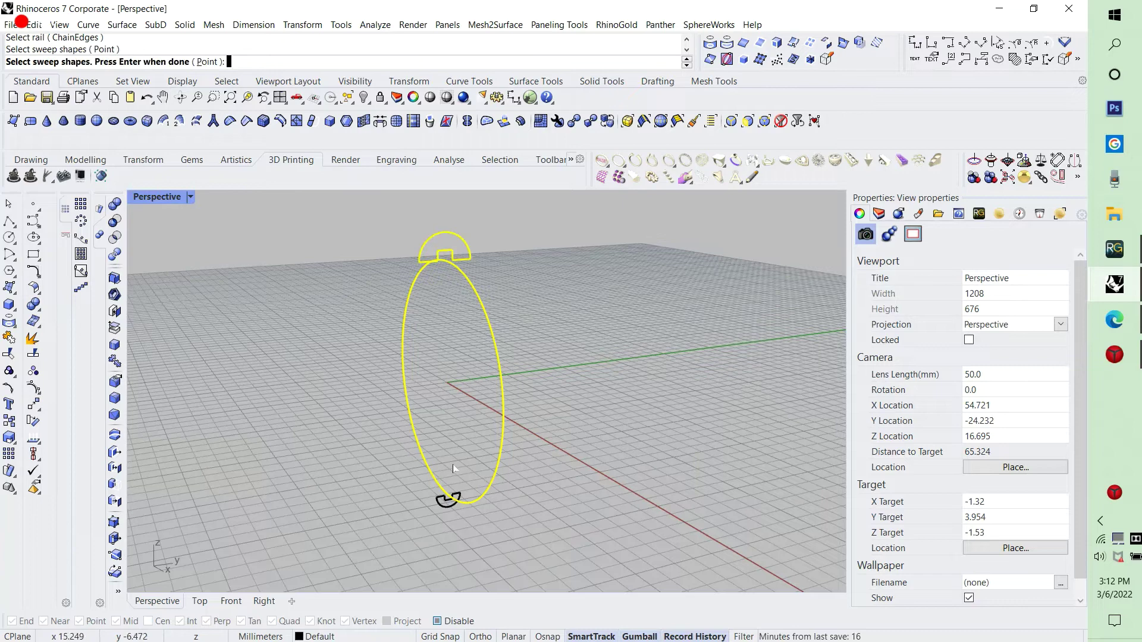
pyautogui.click(448, 507)
pyautogui.press('Return')
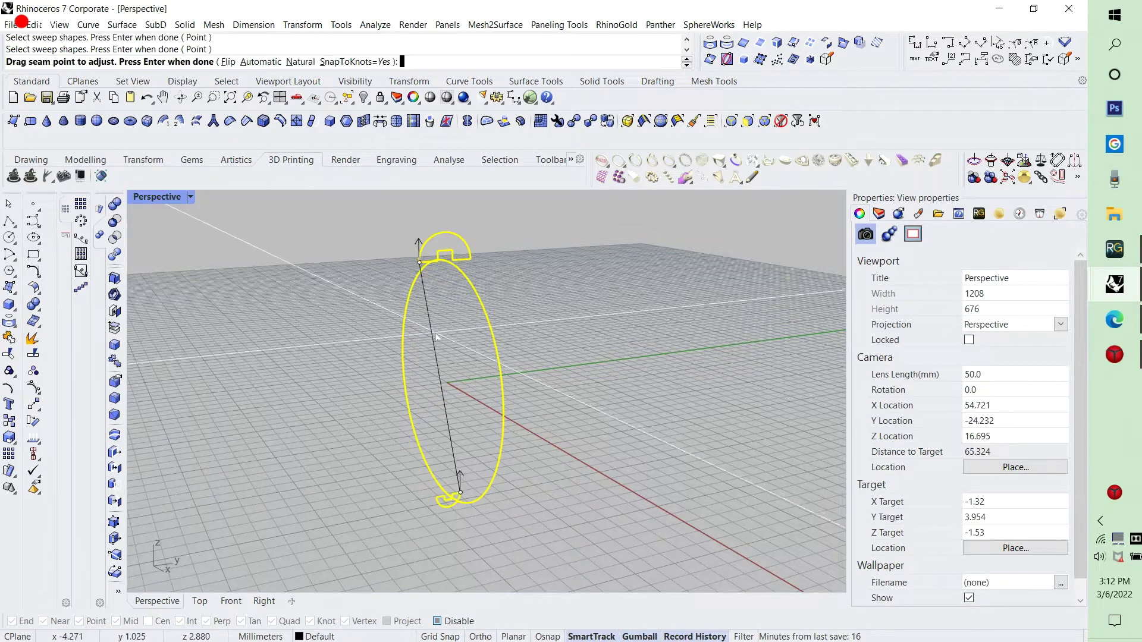
# Move the seam points of the upper and lower notched profiles to the middle of their notch edges and accept the seams
pyautogui.scroll(3, 419, 272)
pyautogui.moveTo(422, 266); pyautogui.dragTo(452, 263)
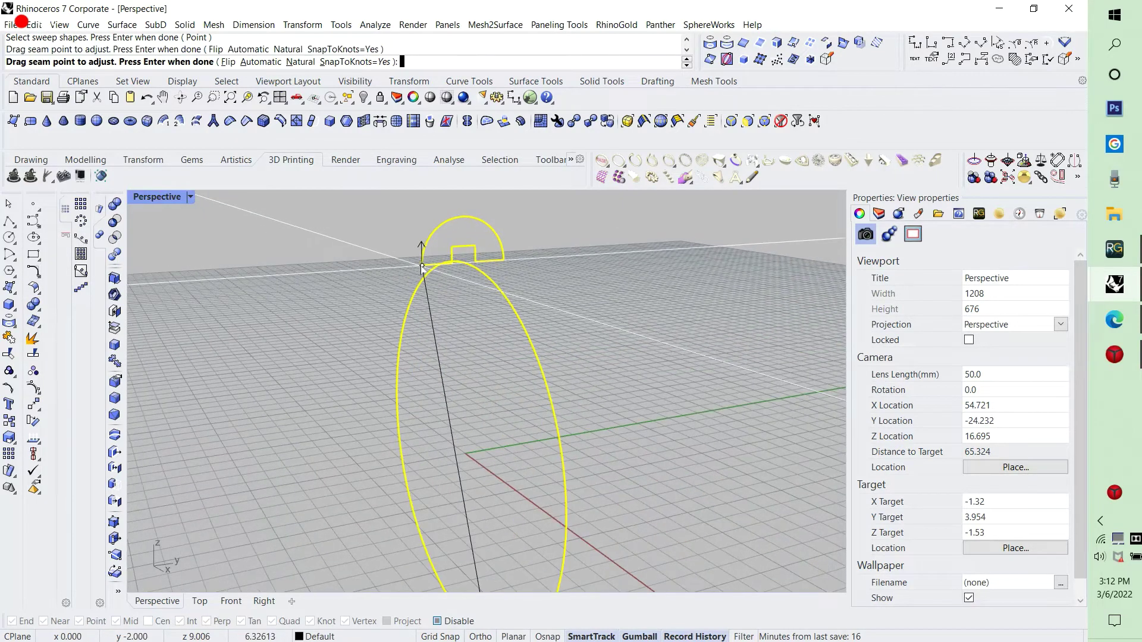
pyautogui.click(466, 255)
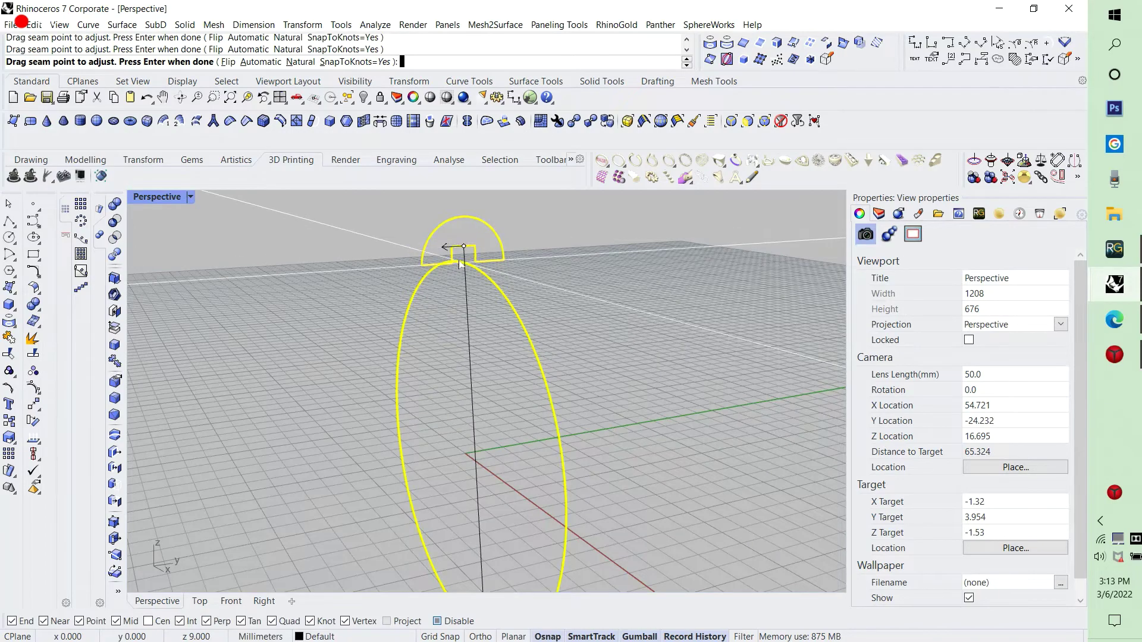
pyautogui.scroll(-6, 466, 259)
pyautogui.scroll(6, 451, 498)
pyautogui.scroll(5, 499, 427)
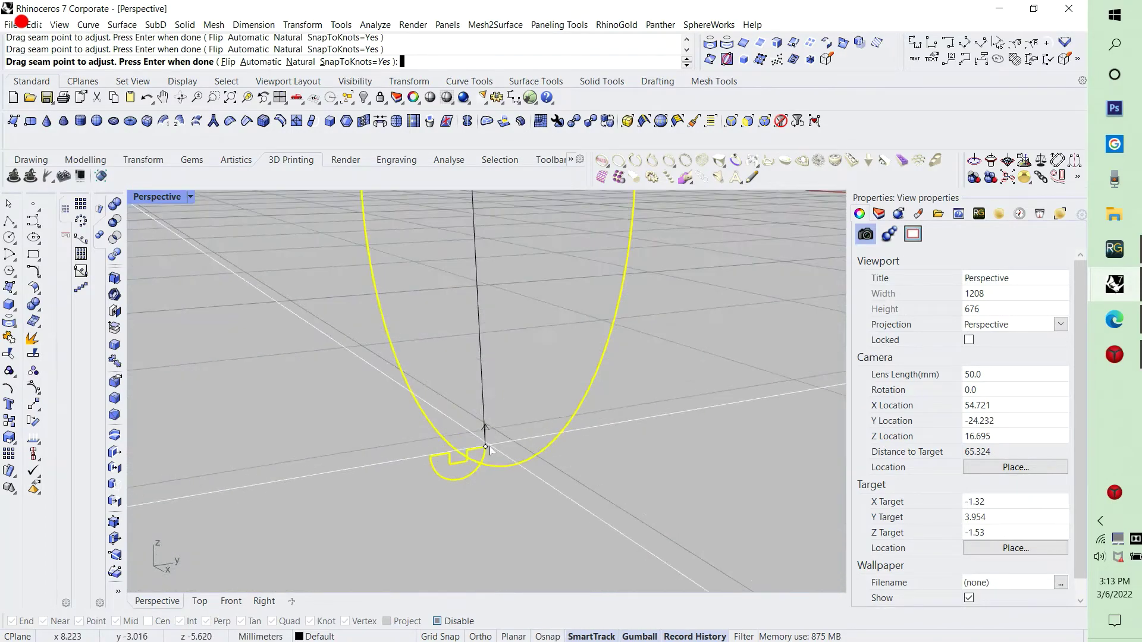
pyautogui.moveTo(486, 448); pyautogui.dragTo(459, 468)
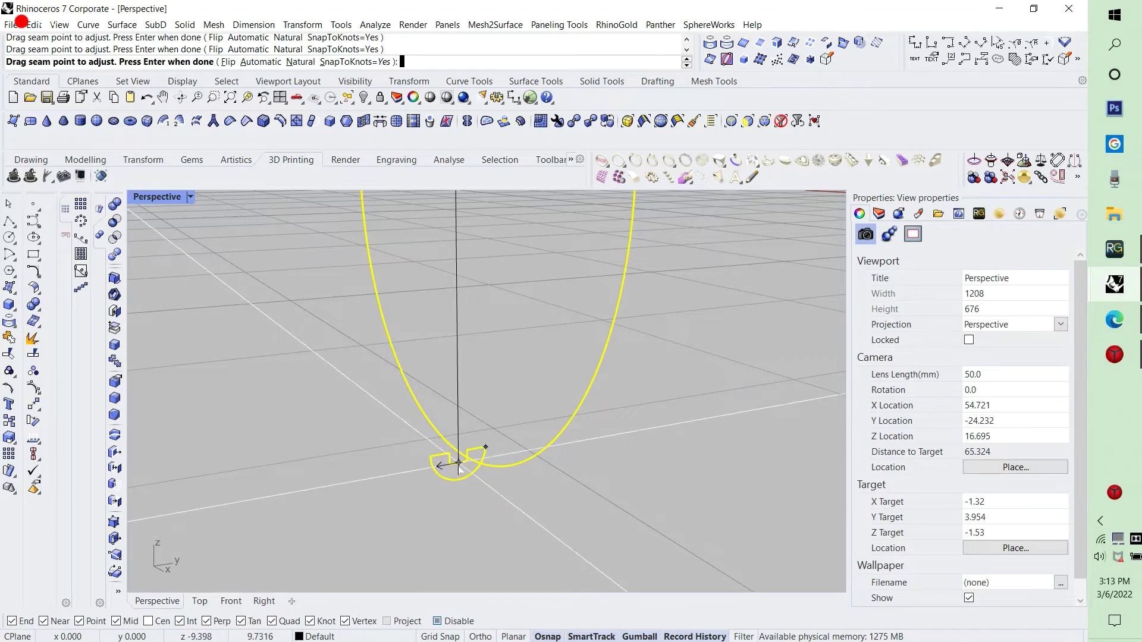
pyautogui.press('Return')
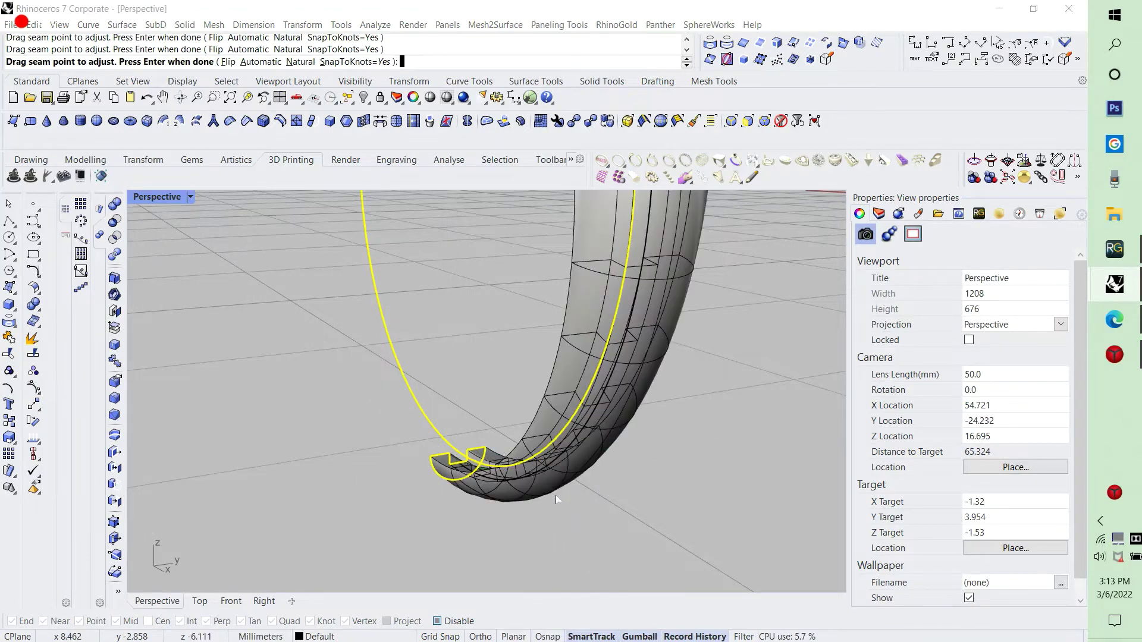
# Make the one-rail sweep a closed sweep with Freeform frame style and unchanged cross sections, and create the band
pyautogui.moveTo(530, 479); pyautogui.dragTo(486, 470, button='right')
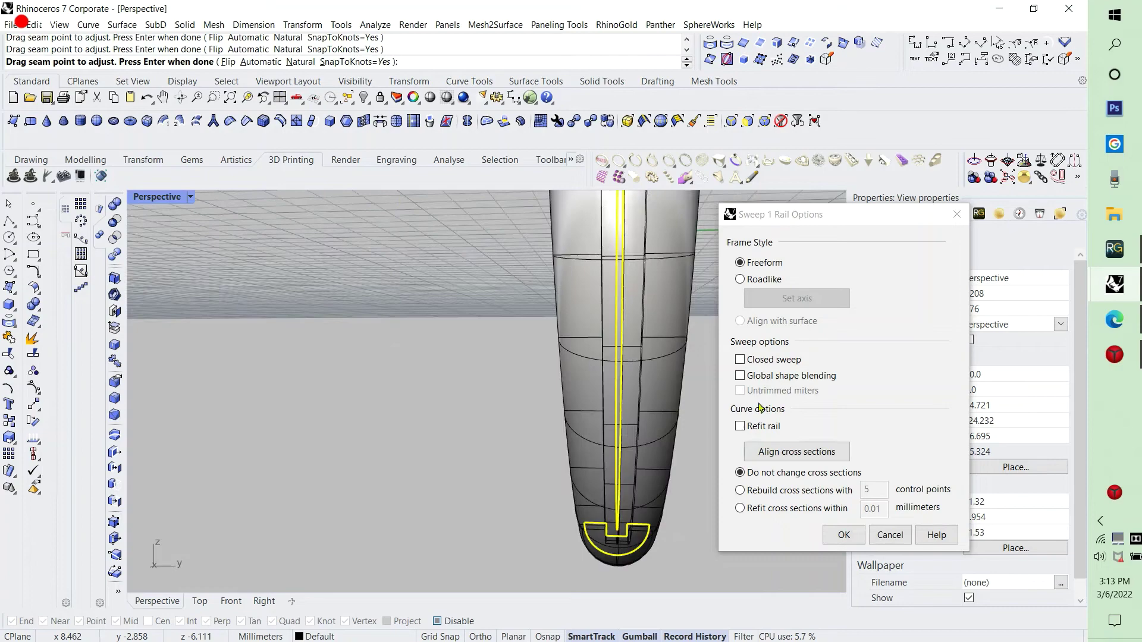
pyautogui.click(748, 360)
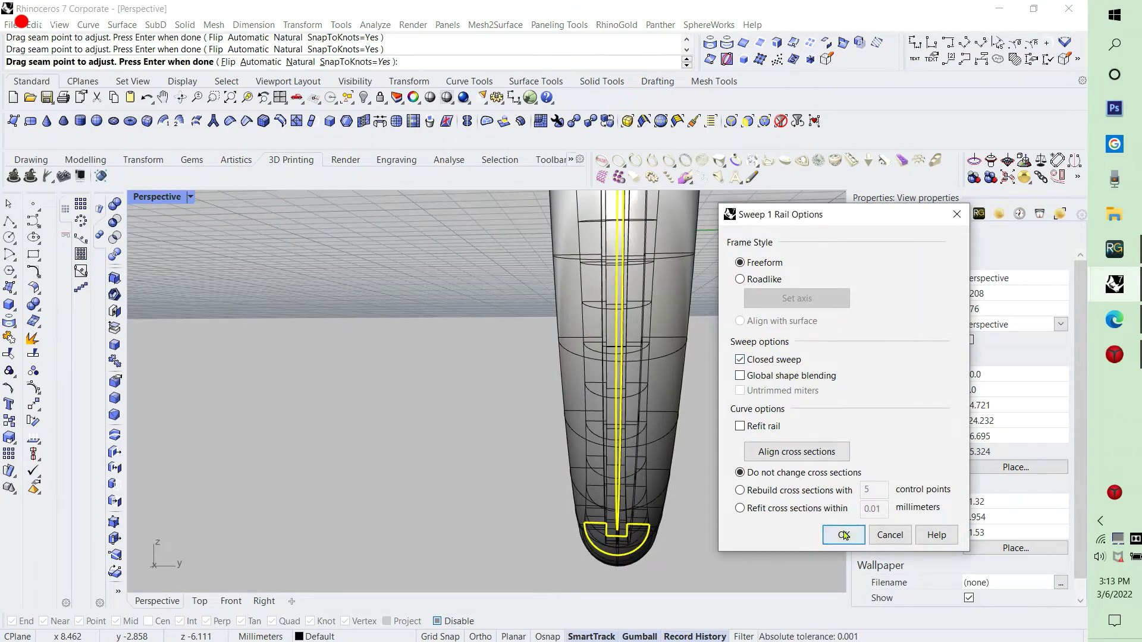
pyautogui.press('Return')
pyautogui.moveTo(553, 473); pyautogui.dragTo(554, 417, button='right')
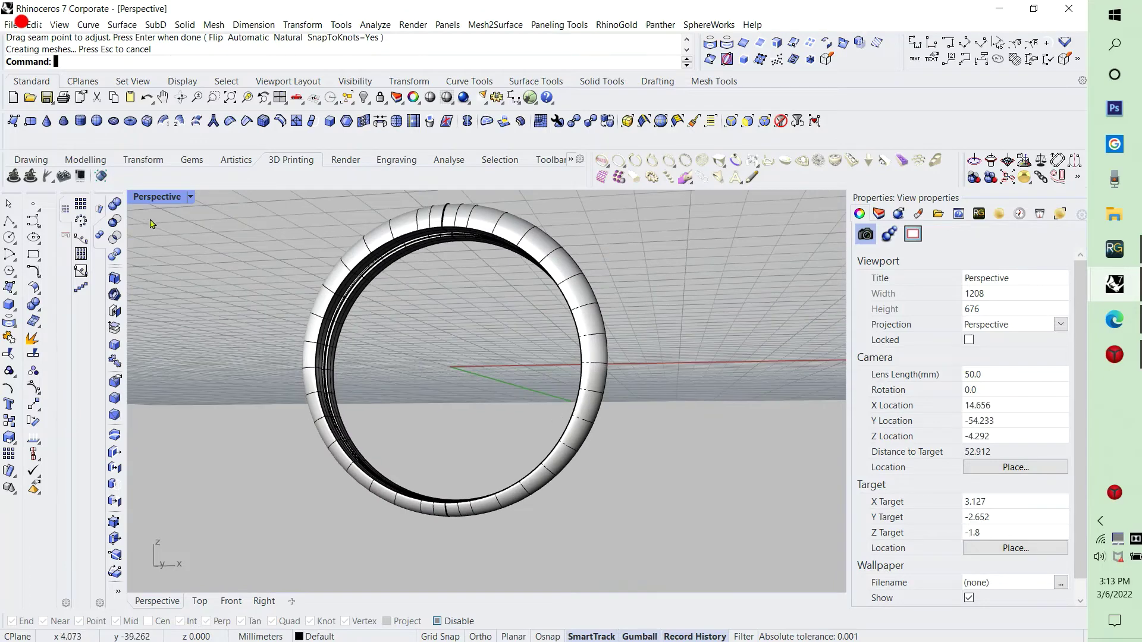
pyautogui.doubleClick(155, 197)
pyautogui.click(291, 440)
pyautogui.scroll(5, 292, 440)
pyautogui.click(250, 435)
pyautogui.rightClick(251, 436)
pyautogui.scroll(-2, 250, 436)
pyautogui.rightClick(242, 437)
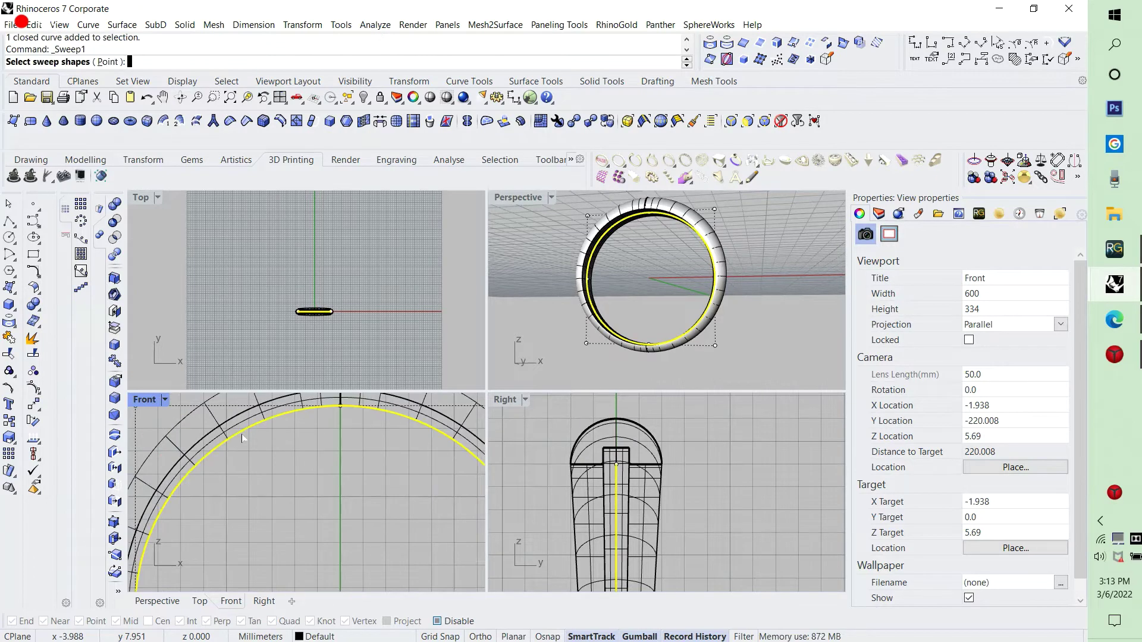
pyautogui.scroll(-3, 243, 437)
pyautogui.rightClick(248, 442)
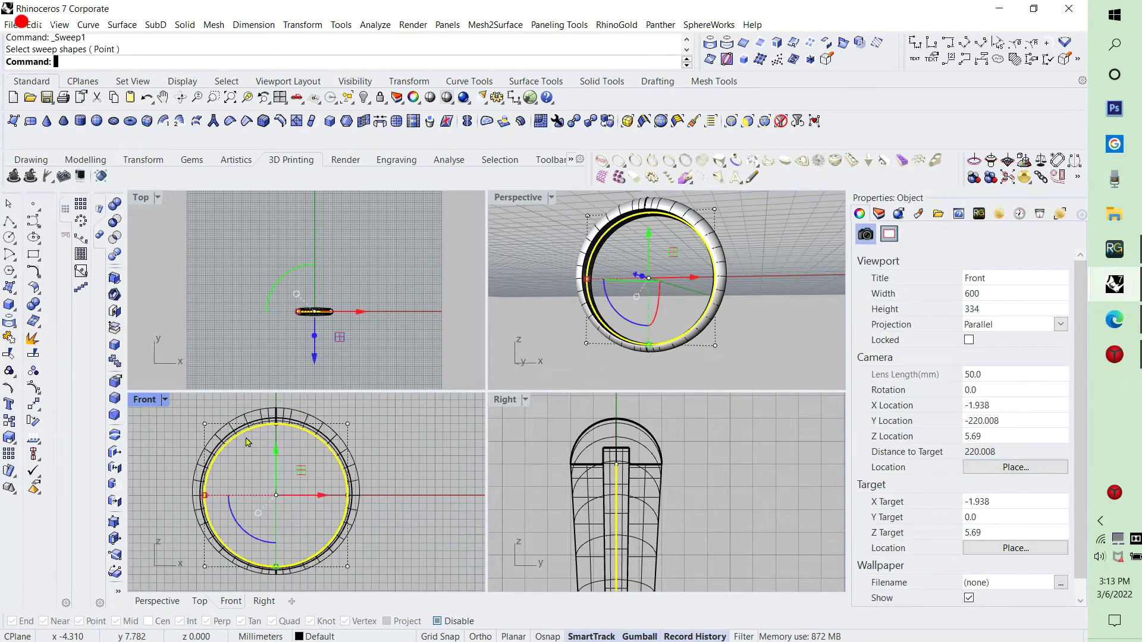
pyautogui.scroll(4, 286, 567)
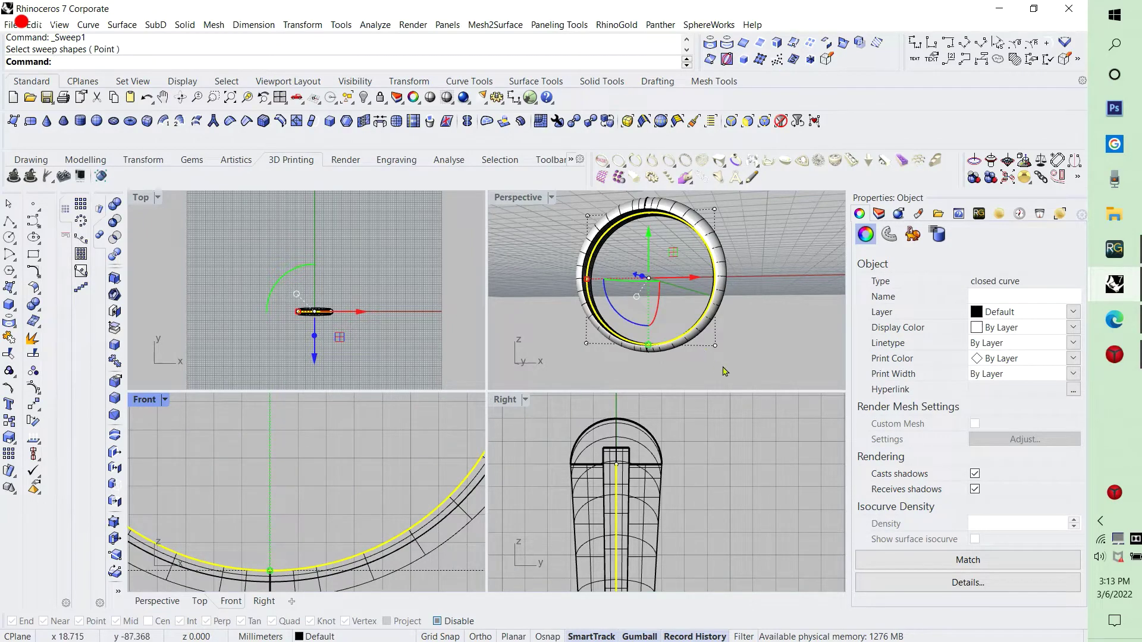
pyautogui.click(735, 353)
# Examine the inner groove of the swept band up close from several angles in the full-size Perspective view and return to four views
pyautogui.moveTo(734, 341); pyautogui.dragTo(636, 378, button='right')
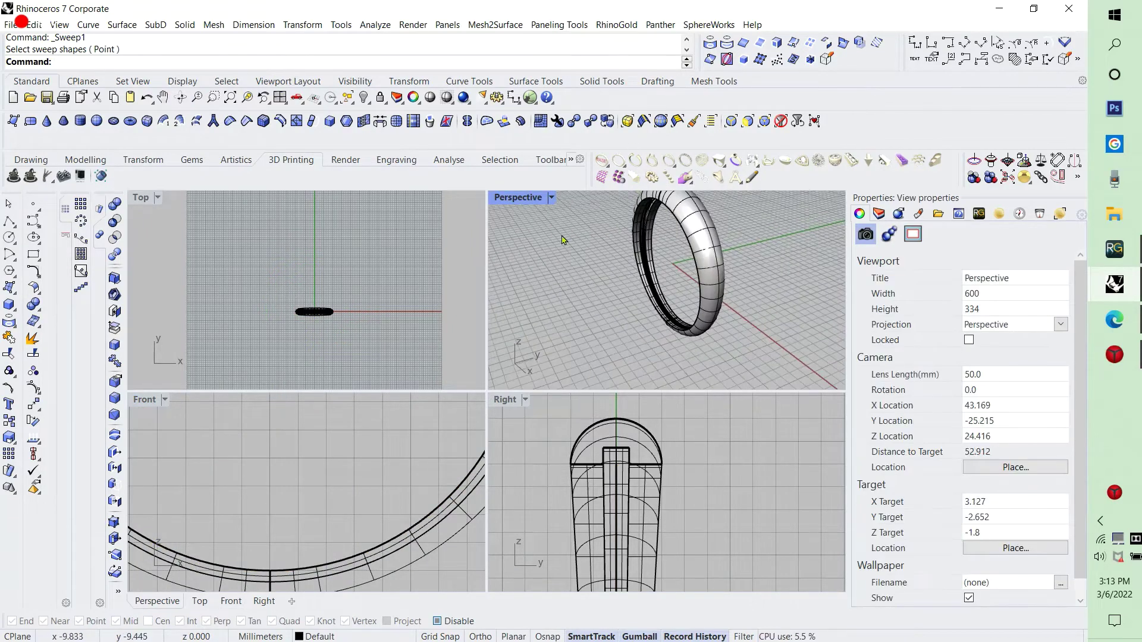
pyautogui.doubleClick(518, 198)
pyautogui.moveTo(525, 238); pyautogui.dragTo(438, 268, button='right')
pyautogui.scroll(6, 439, 268)
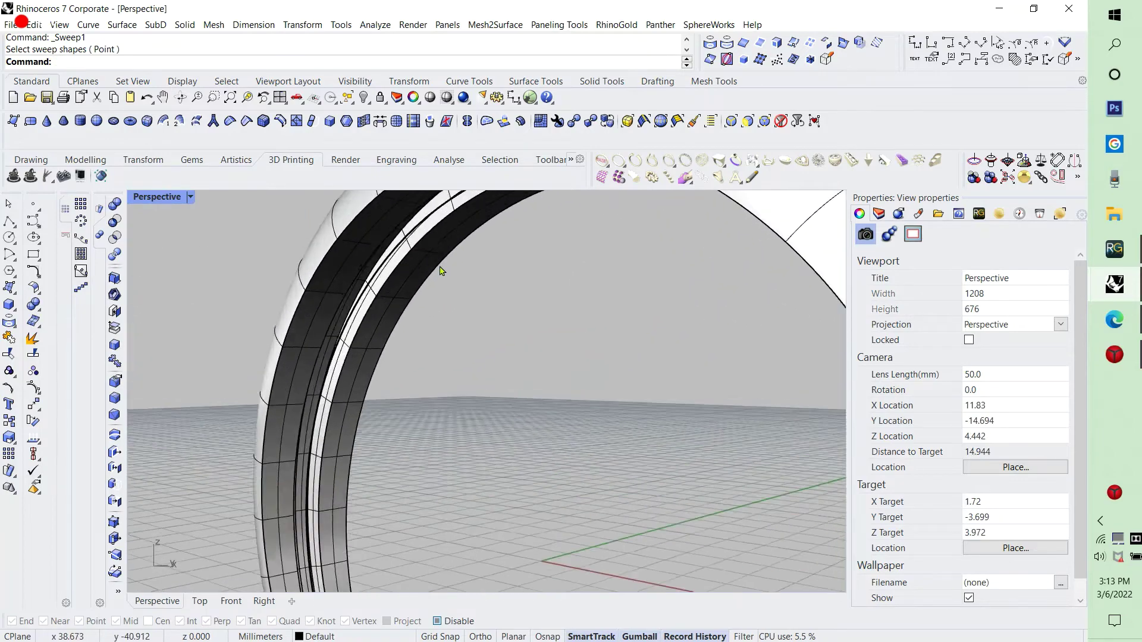
pyautogui.moveTo(374, 250); pyautogui.dragTo(519, 292, button='right')
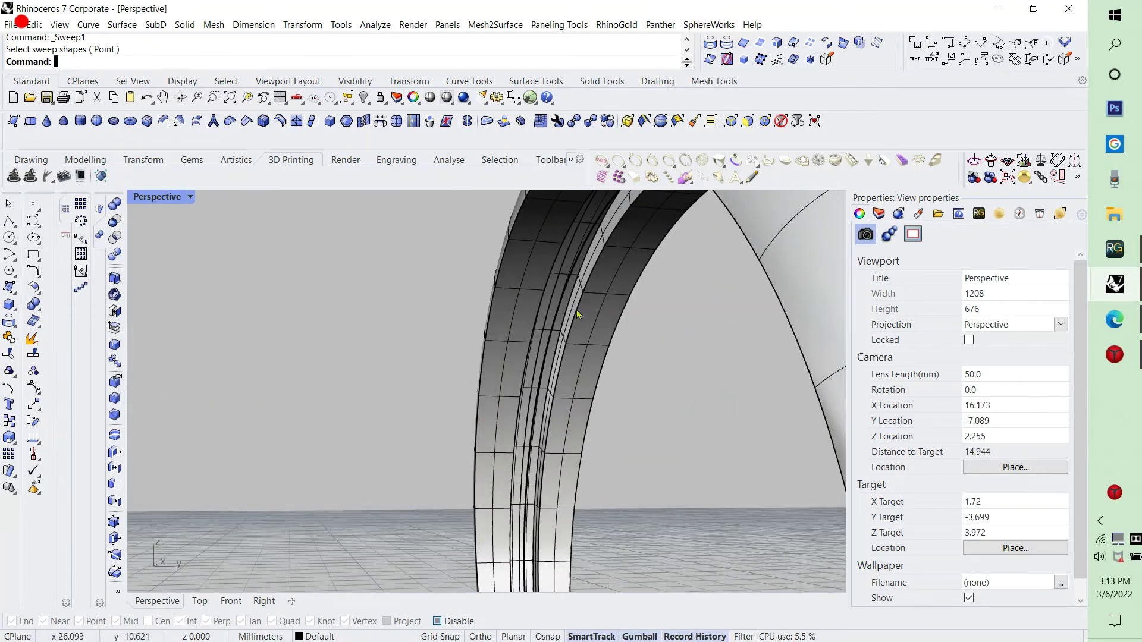
pyautogui.moveTo(610, 337); pyautogui.dragTo(602, 304, button='right')
pyautogui.scroll(5, 563, 294)
pyautogui.scroll(-15, 485, 280)
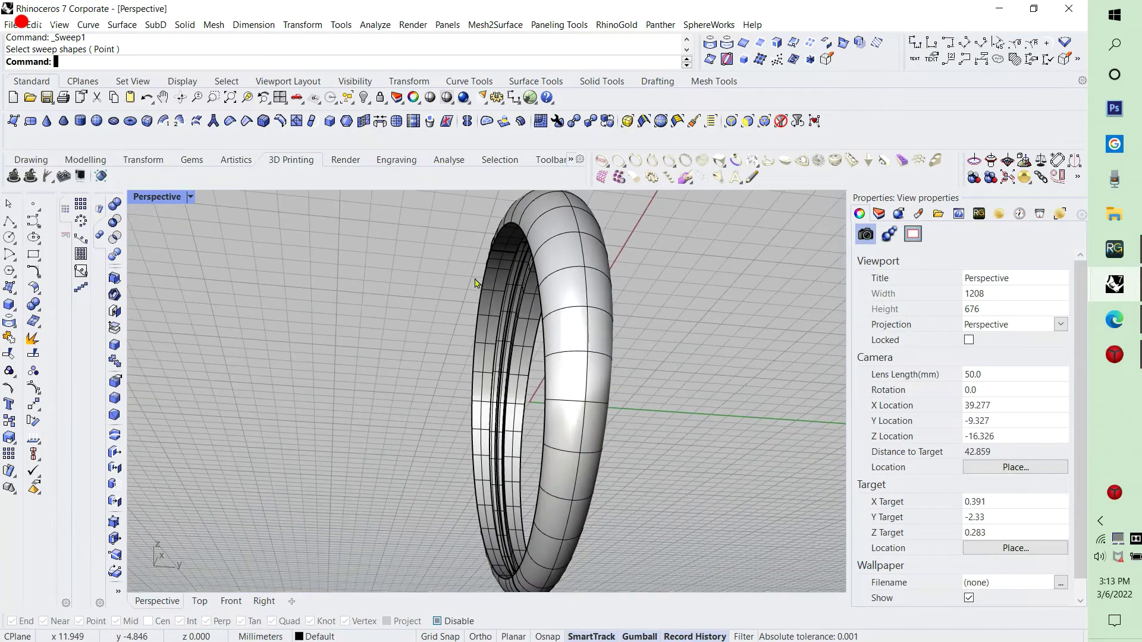
pyautogui.moveTo(478, 283); pyautogui.dragTo(594, 349, button='right')
pyautogui.scroll(-6, 501, 336)
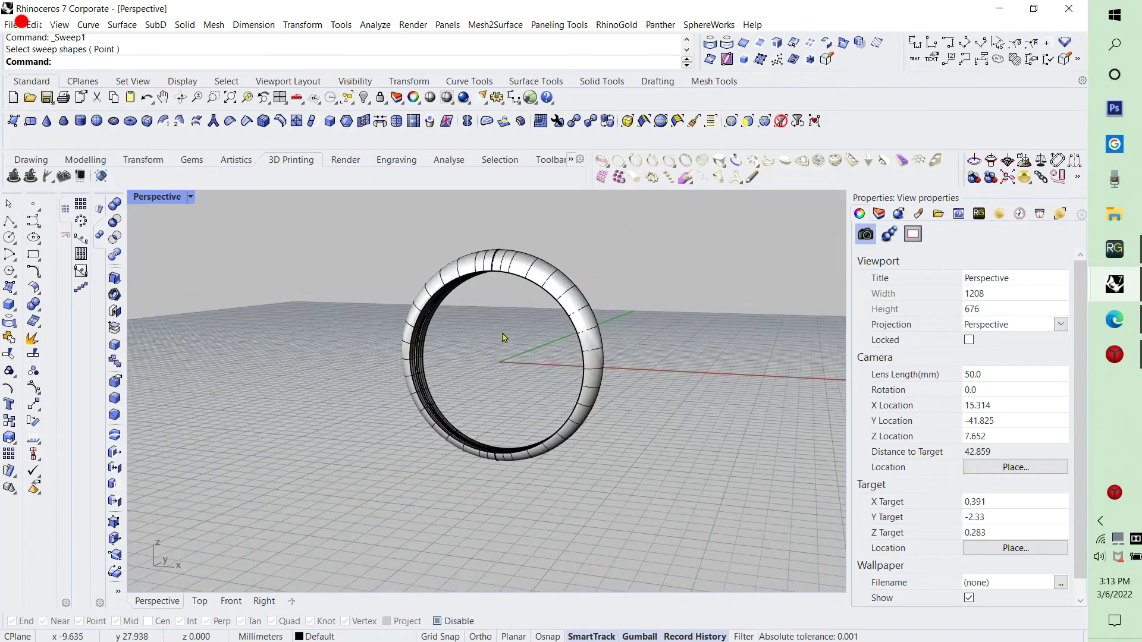
pyautogui.doubleClick(172, 199)
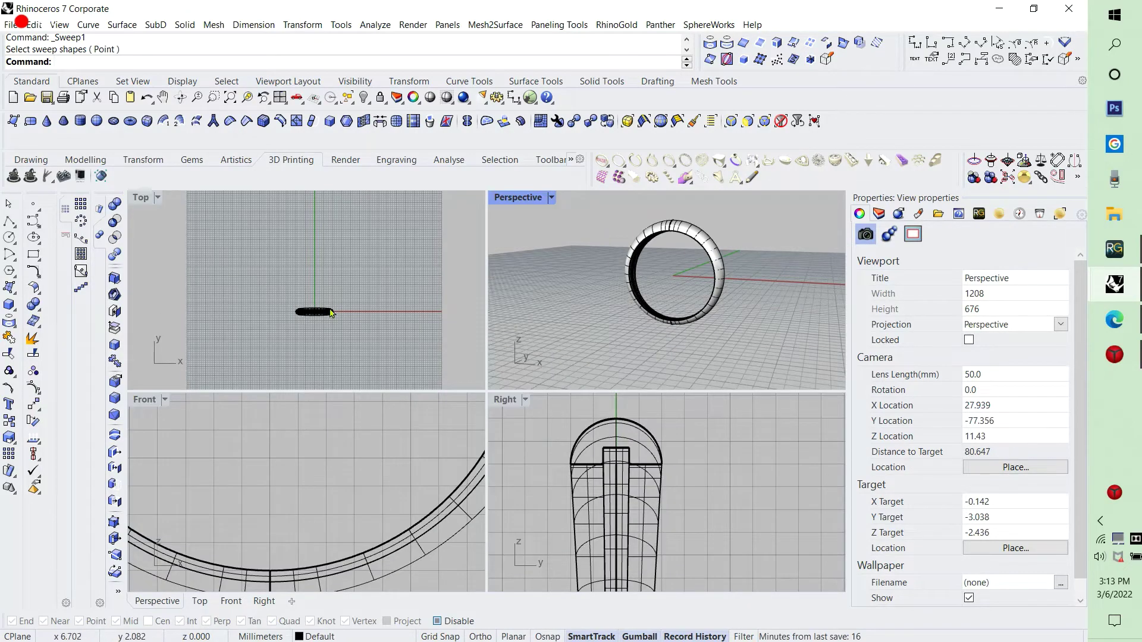
pyautogui.scroll(-3, 286, 313)
pyautogui.scroll(-8, 346, 495)
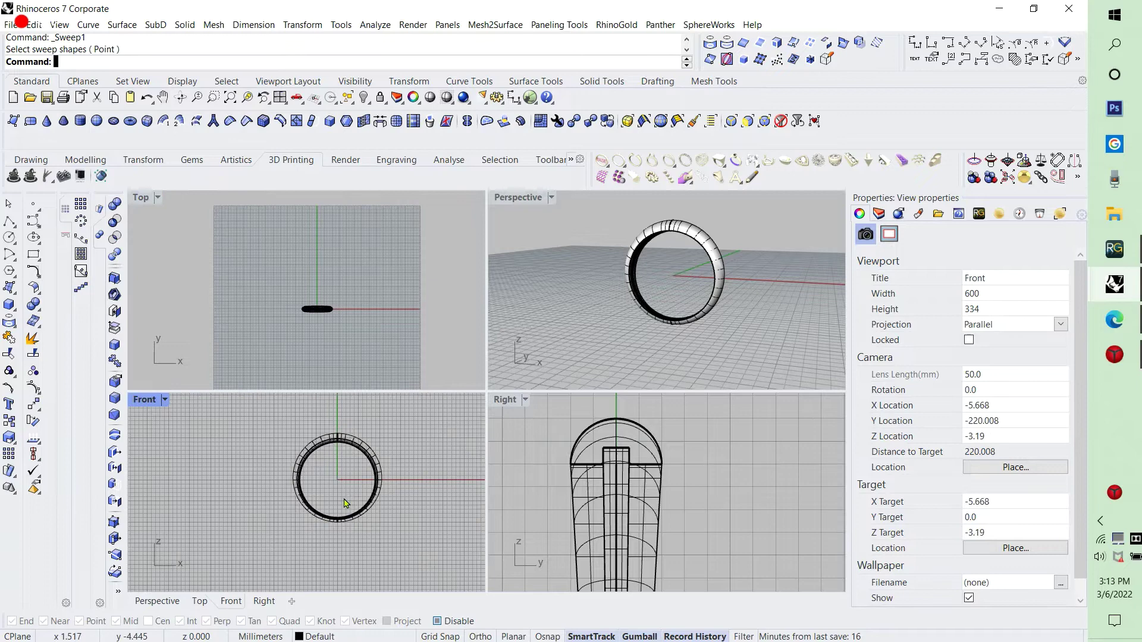
pyautogui.write('ut')
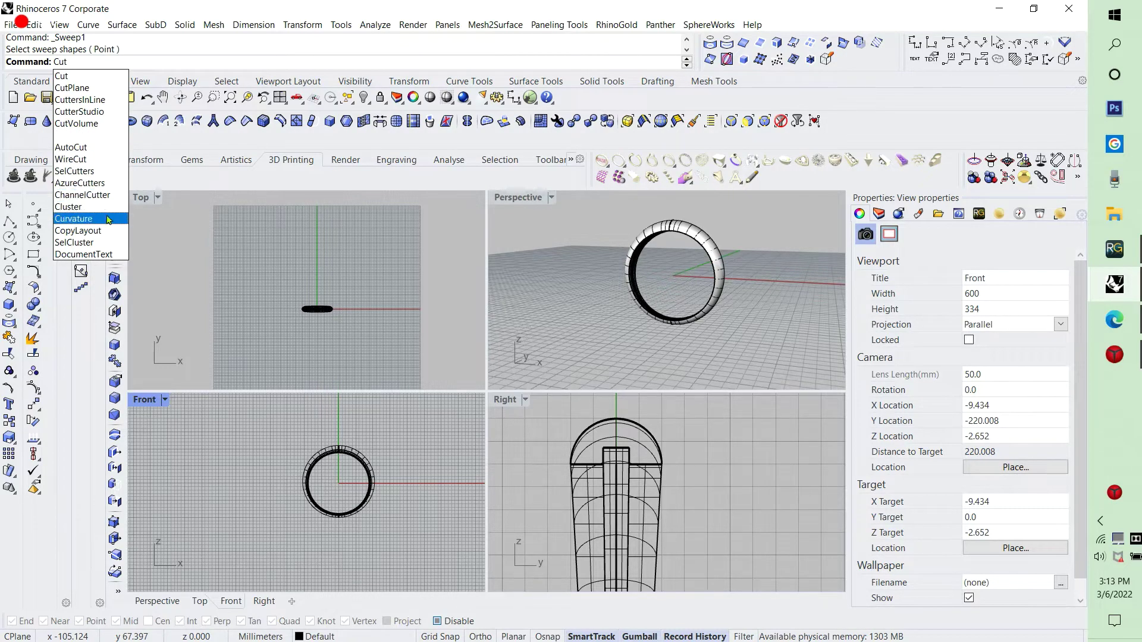
pyautogui.click(268, 236)
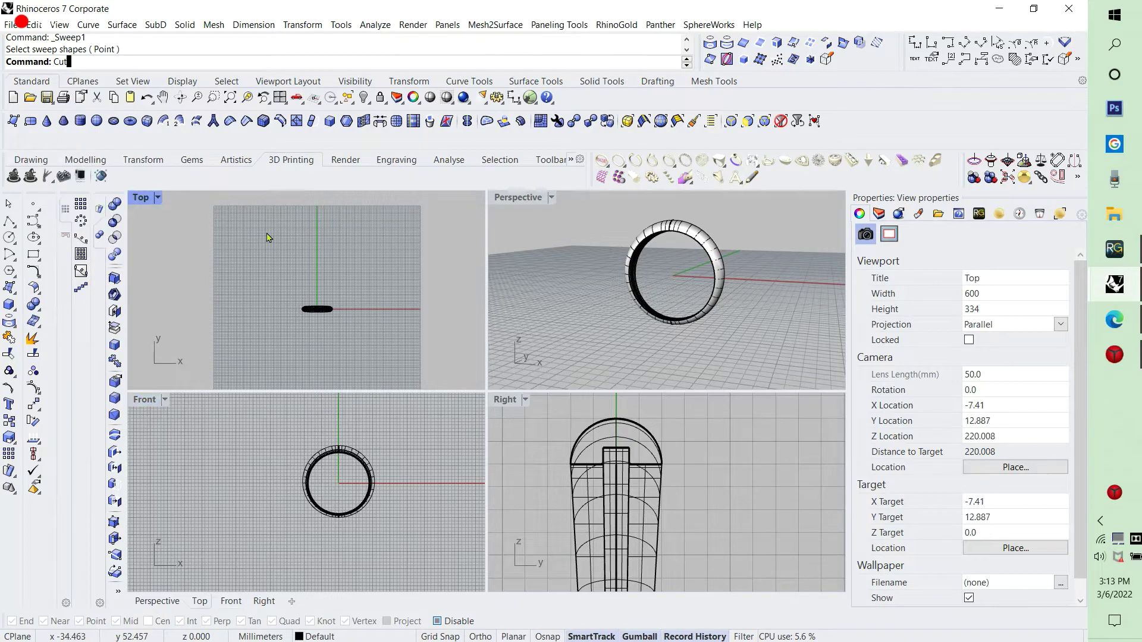
pyautogui.press('BackSpace')
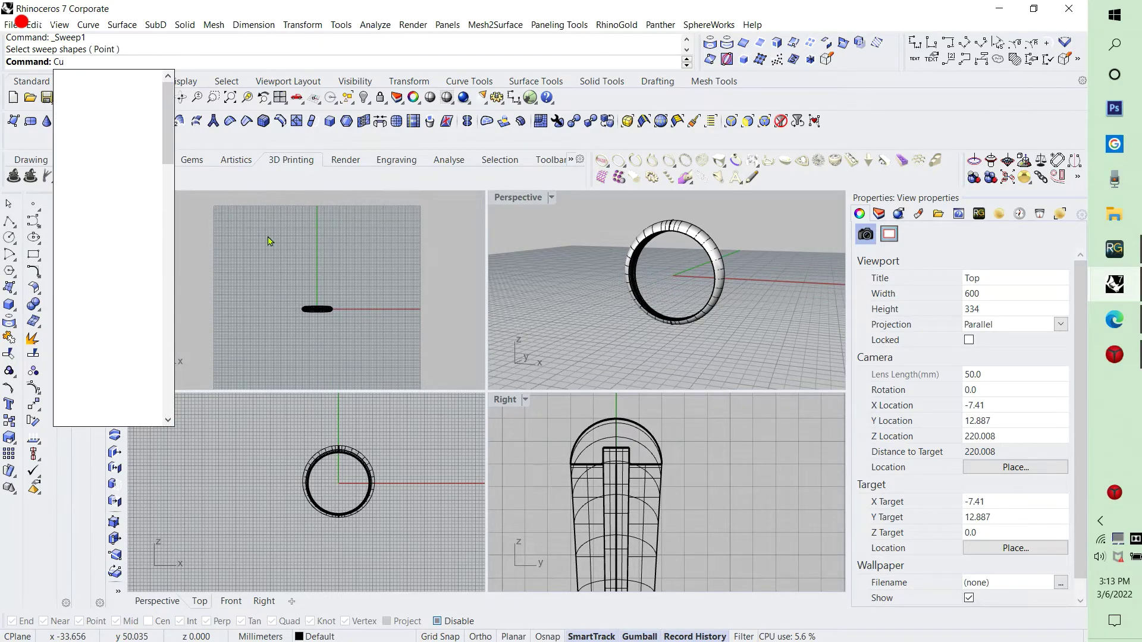
pyautogui.press('BackSpace')
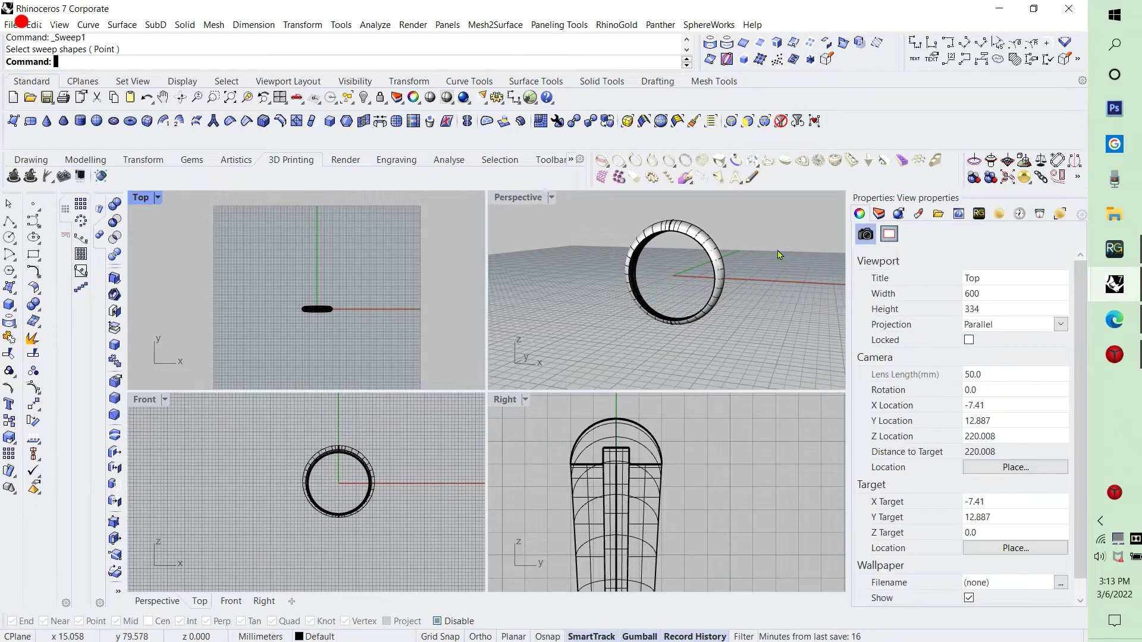
# Set the Perspective view to the Hielo display mode and bring the band's inner groove into close view
pyautogui.click(552, 198)
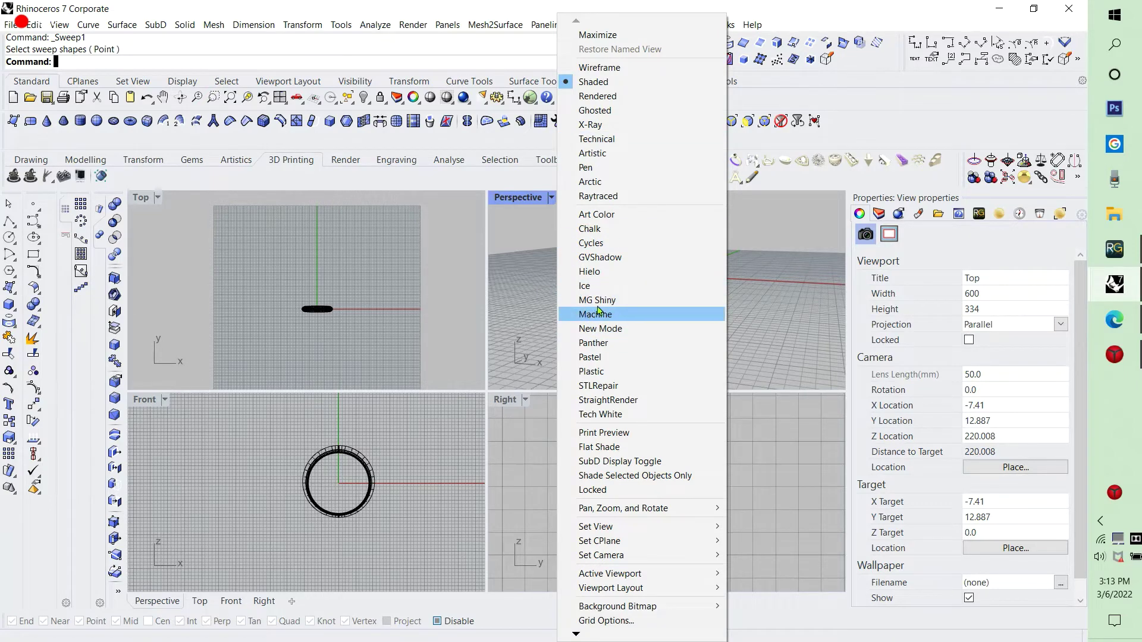
pyautogui.click(601, 273)
pyautogui.scroll(3, 685, 262)
pyautogui.moveTo(688, 247); pyautogui.dragTo(633, 304, button='right')
pyautogui.scroll(5, 709, 244)
pyautogui.scroll(5, 586, 242)
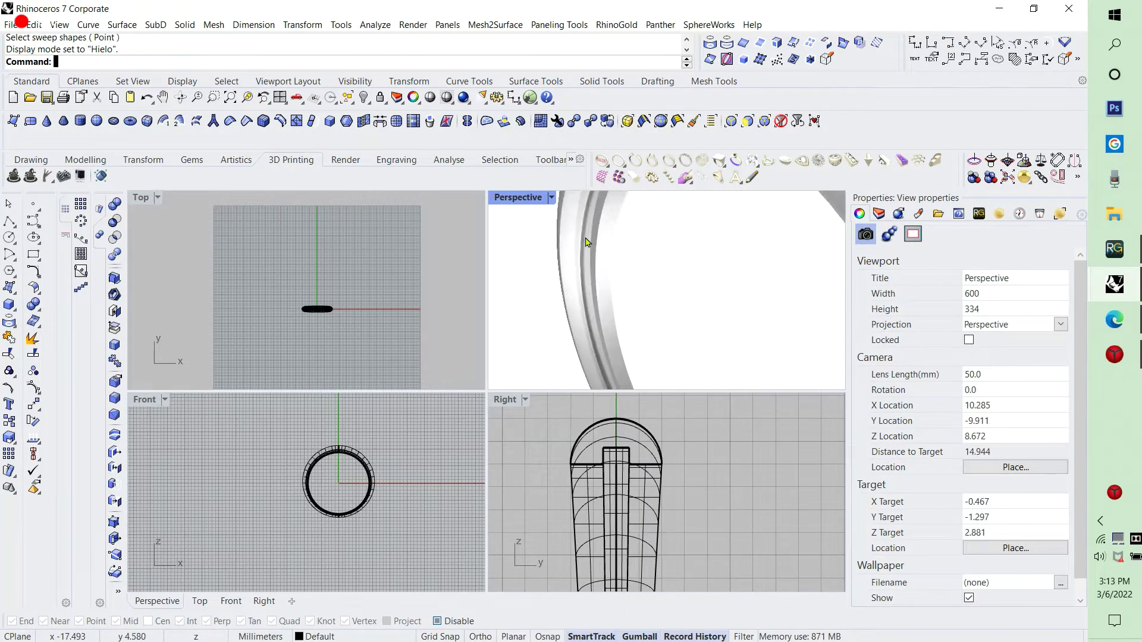
# Examine the band's inner groove and outer surface from all sides in the full-size Perspective view
pyautogui.doubleClick(501, 197)
pyautogui.moveTo(548, 290); pyautogui.dragTo(428, 298, button='right')
pyautogui.scroll(6, 430, 301)
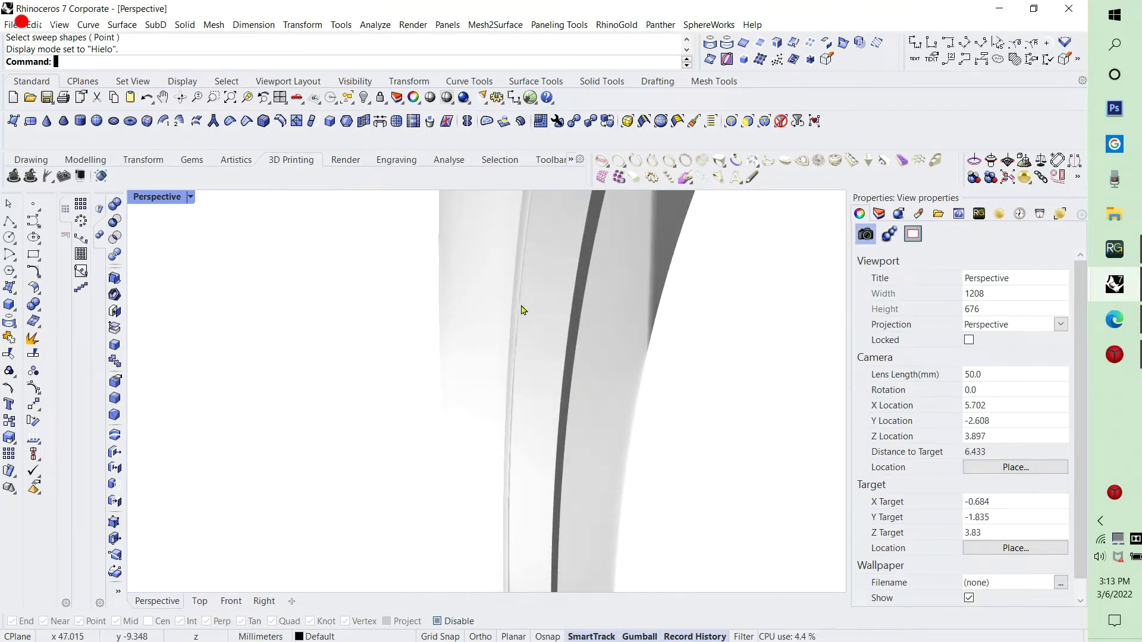
pyautogui.scroll(-10, 489, 285)
pyautogui.moveTo(581, 291); pyautogui.dragTo(500, 311, button='right')
pyautogui.scroll(-8, 589, 288)
pyautogui.moveTo(588, 287); pyautogui.dragTo(498, 297, button='right')
pyautogui.scroll(8, 527, 301)
pyautogui.scroll(5, 491, 270)
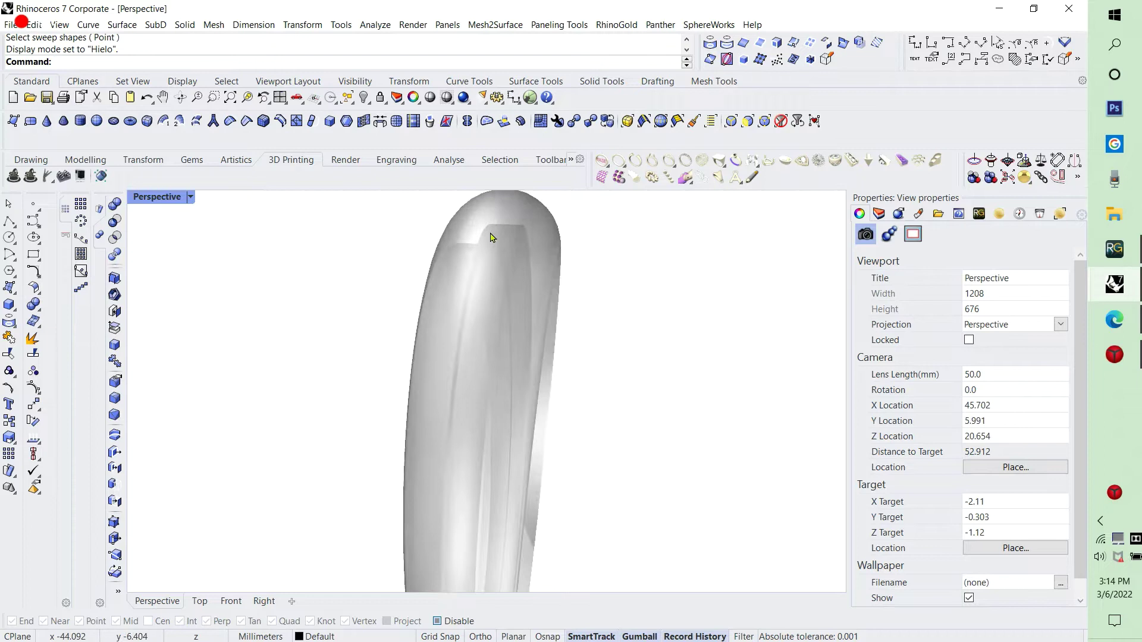
pyautogui.moveTo(520, 261); pyautogui.dragTo(552, 269, button='right')
pyautogui.scroll(-4, 523, 282)
pyautogui.moveTo(493, 309); pyautogui.dragTo(644, 325, button='right')
pyautogui.scroll(6, 607, 370)
pyautogui.moveTo(607, 371); pyautogui.dragTo(484, 377, button='right')
pyautogui.scroll(-5, 534, 359)
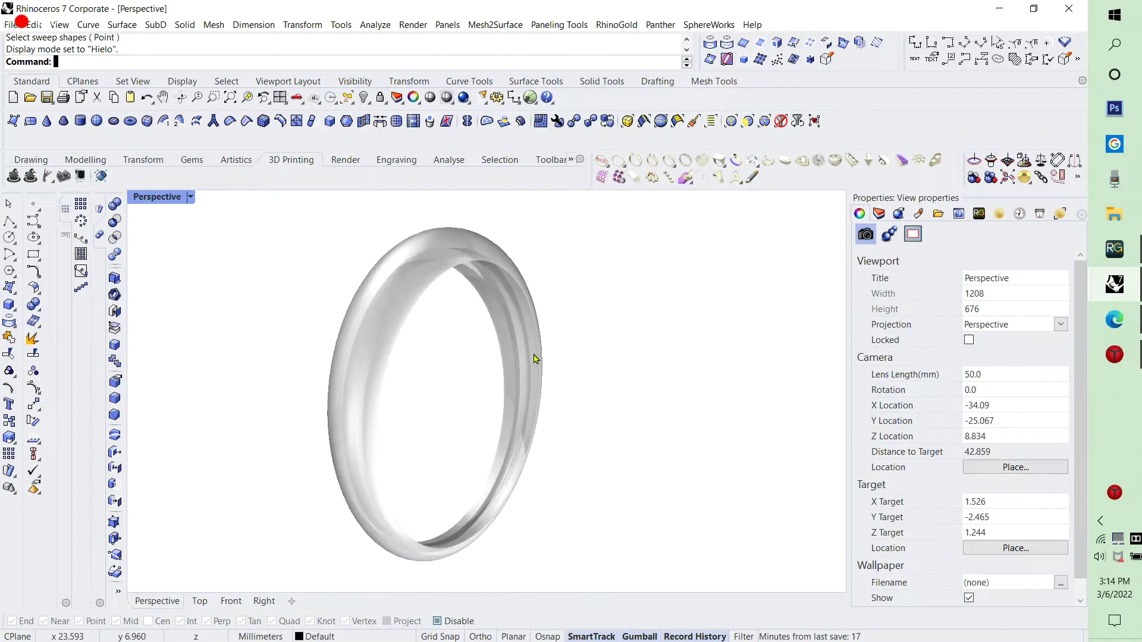
# Select the swept band, check its object type in the properties, and deselect it
pyautogui.click(415, 282)
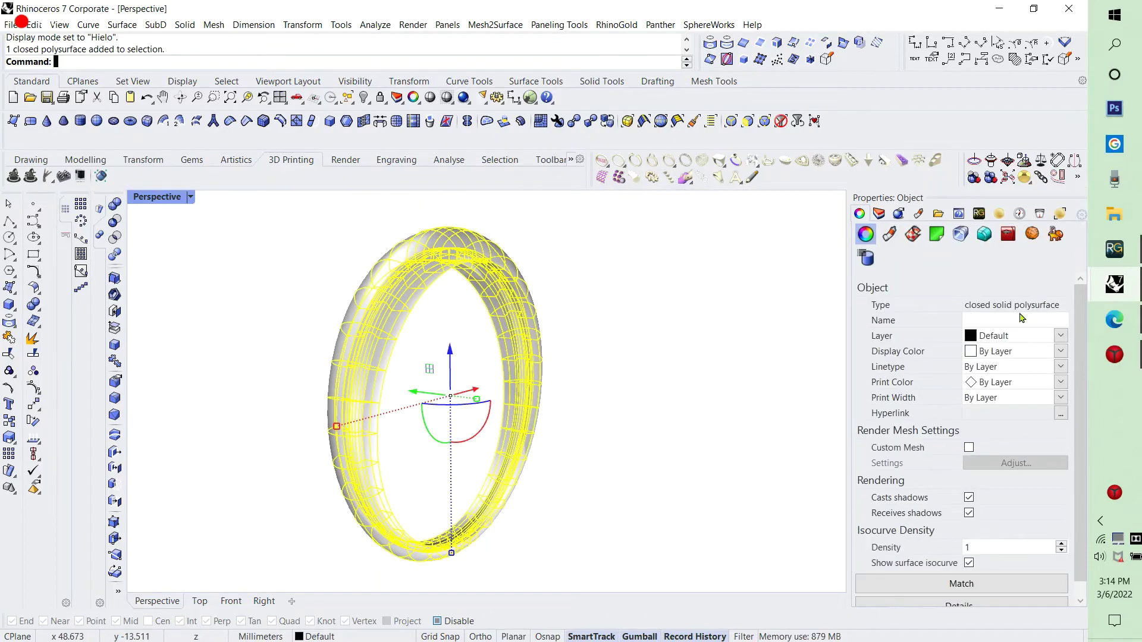
pyautogui.moveTo(825, 313); pyautogui.dragTo(476, 350, button='right')
pyautogui.click(706, 359)
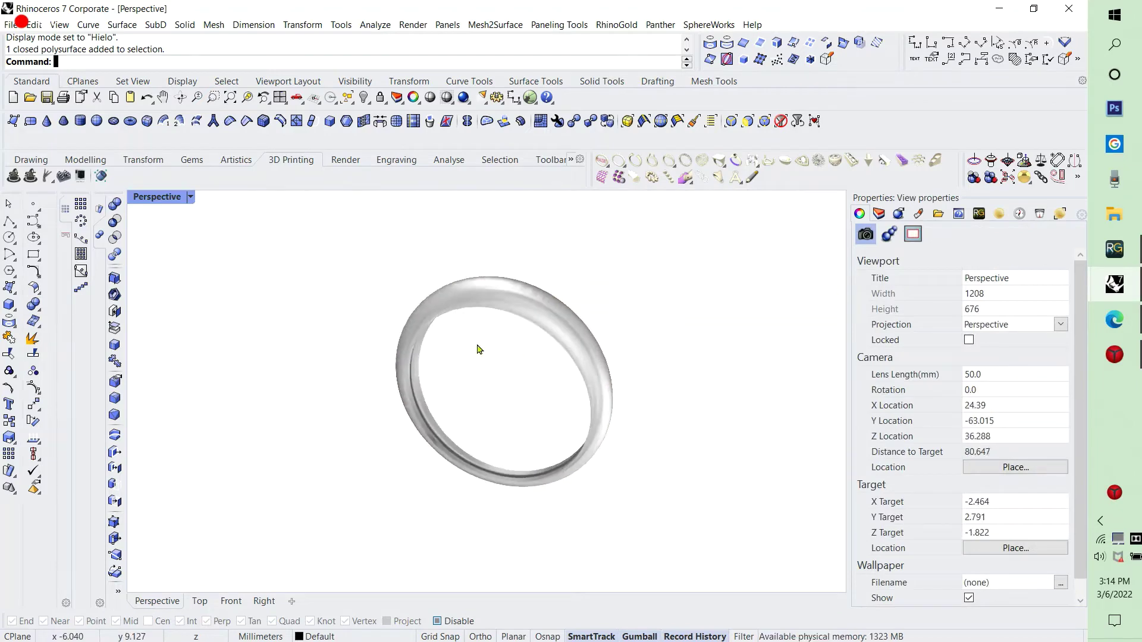
# Set the Perspective view to the Arctic display mode and show the band's inner groove close up
pyautogui.click(196, 198)
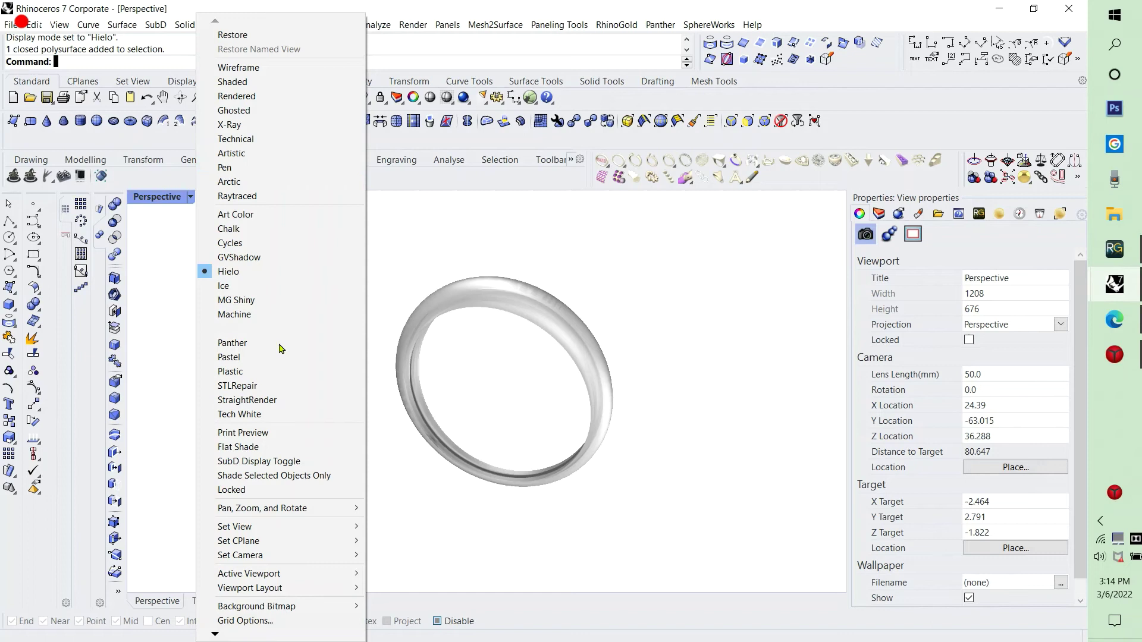
pyautogui.click(229, 182)
pyautogui.moveTo(369, 357); pyautogui.dragTo(408, 341, button='right')
pyautogui.scroll(5, 432, 346)
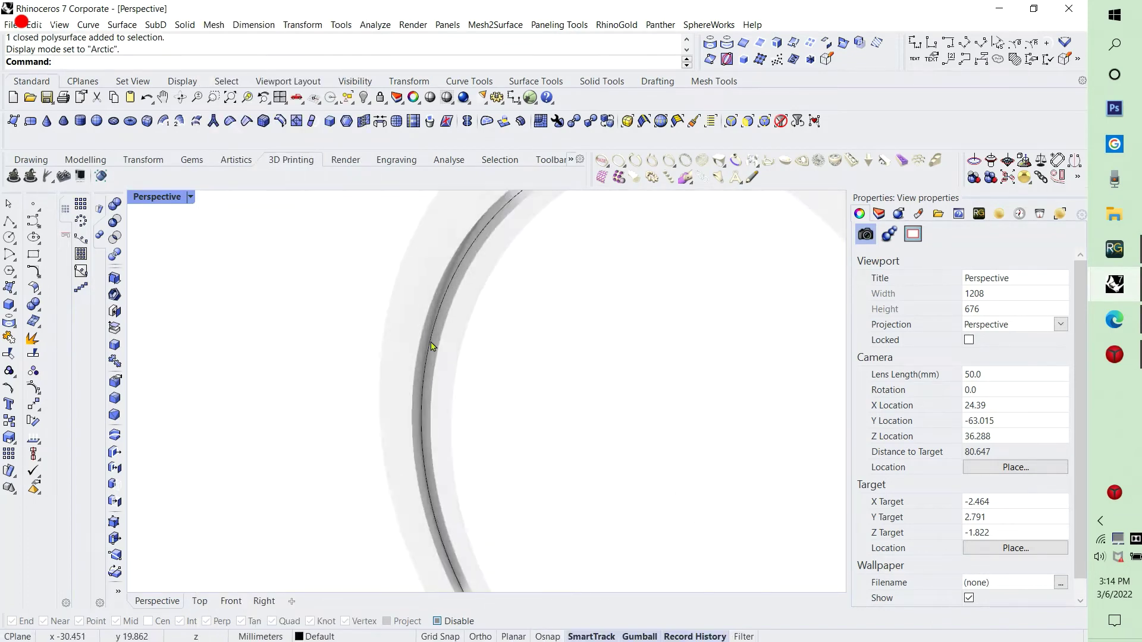
pyautogui.scroll(10, 433, 346)
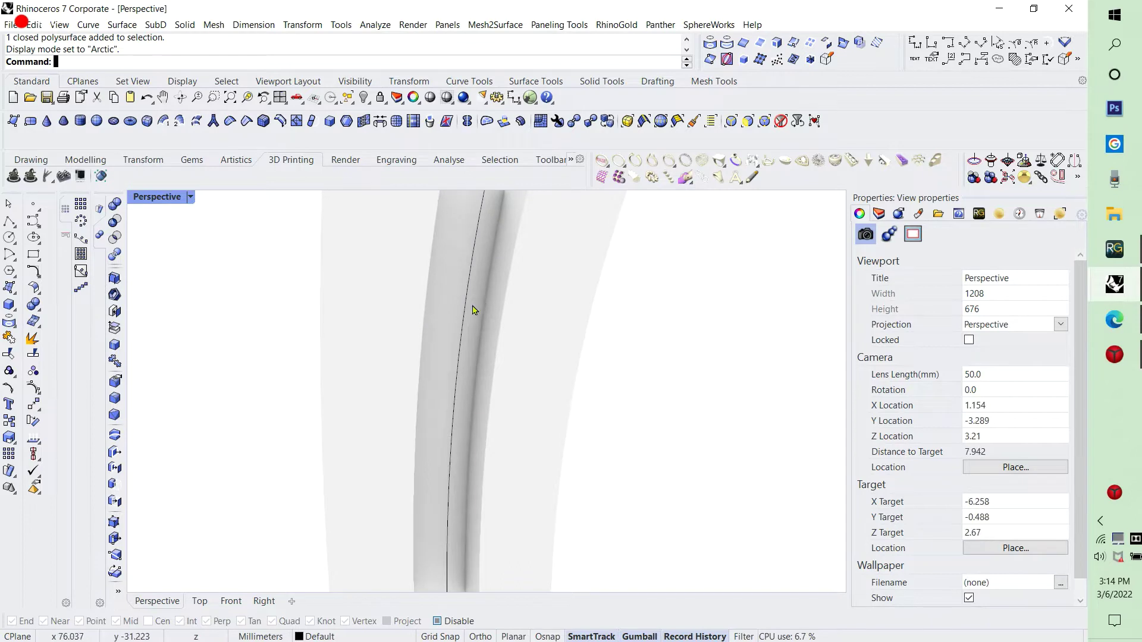
# Restore the four-view layout with the whole ring shown at an angle in the Perspective view
pyautogui.scroll(-10, 439, 319)
pyautogui.moveTo(400, 332); pyautogui.dragTo(591, 372, button='right')
pyautogui.scroll(3, 536, 284)
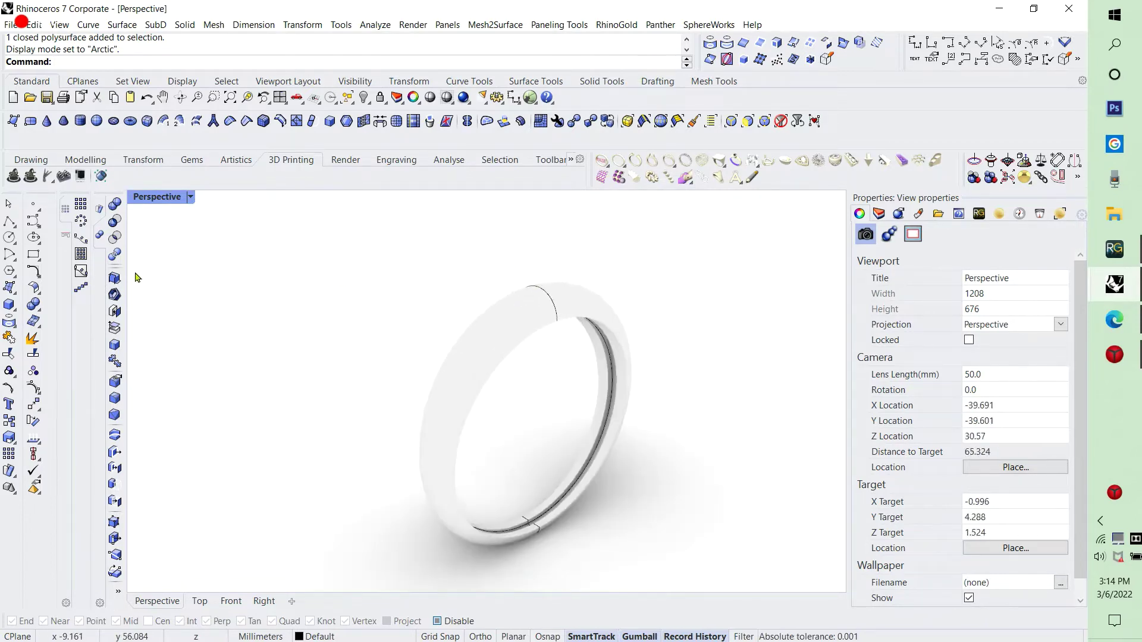
pyautogui.doubleClick(152, 202)
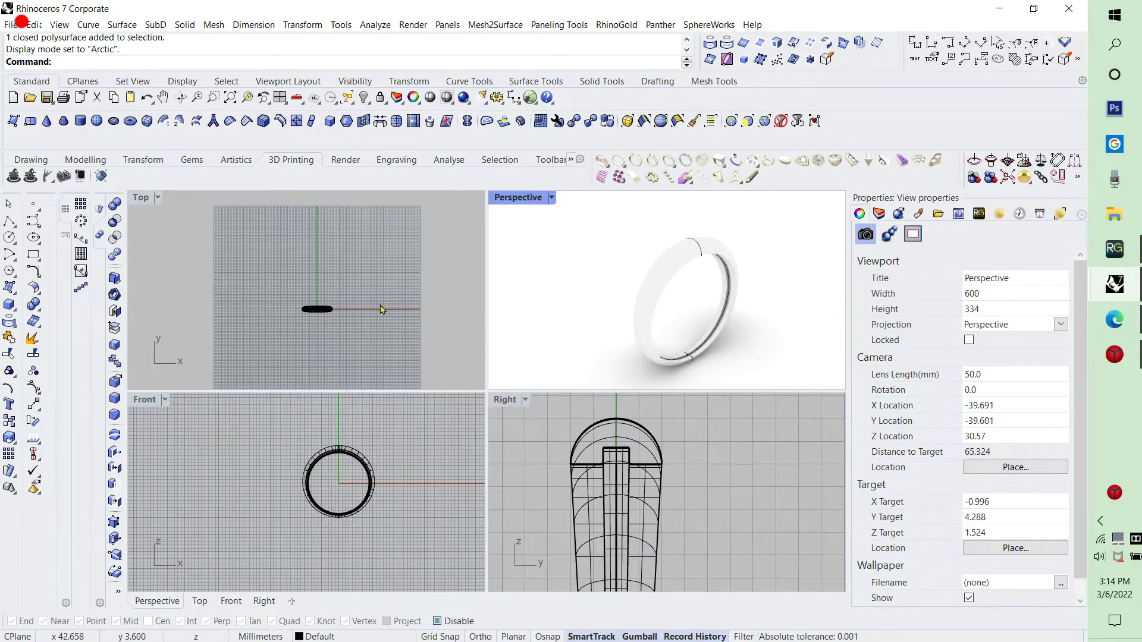
pyautogui.moveTo(725, 328); pyautogui.dragTo(584, 343, button='right')
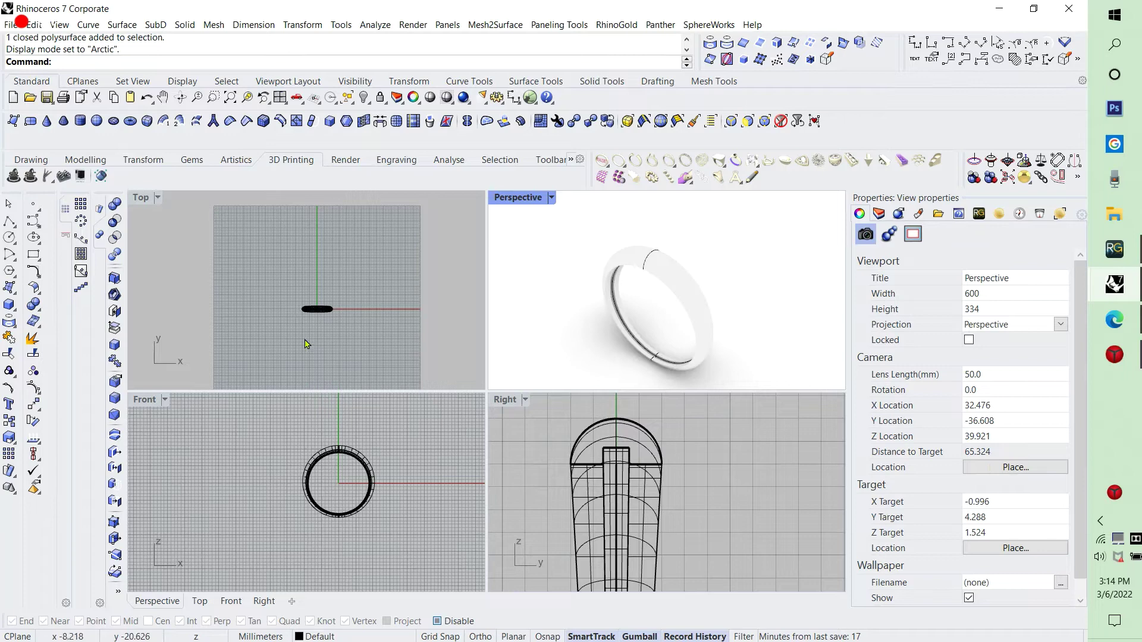
# Select all the curves, group them, and hide the group
pyautogui.press('Return')
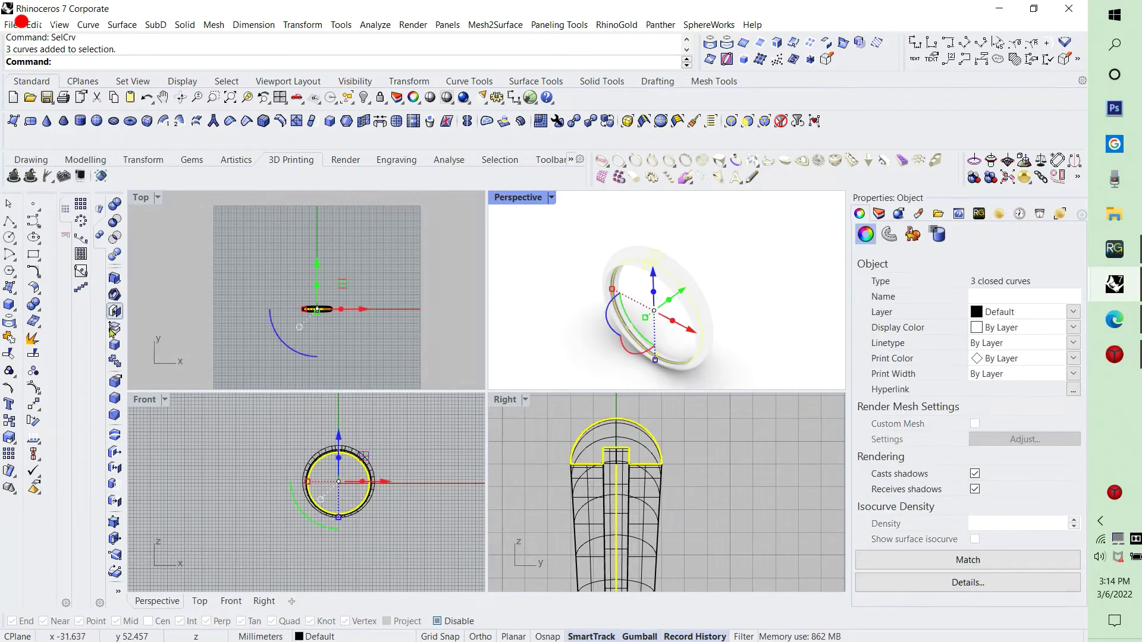
pyautogui.click(9, 372)
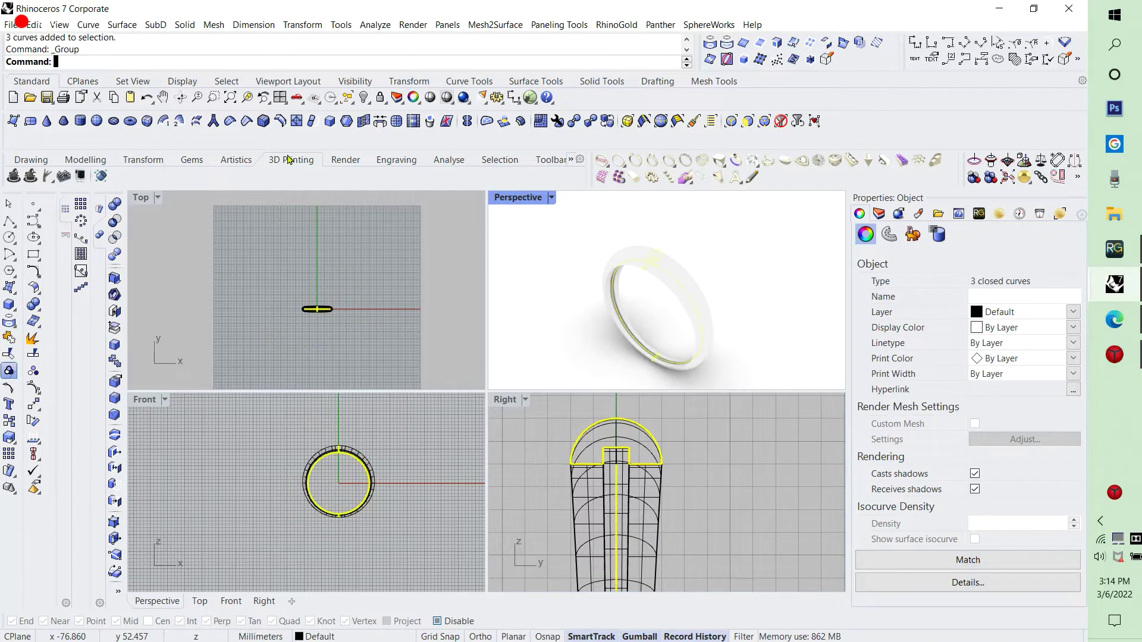
pyautogui.click(362, 98)
# Select the closed solid band and assign it a new Metal material
pyautogui.moveTo(739, 351); pyautogui.dragTo(669, 269, button='right')
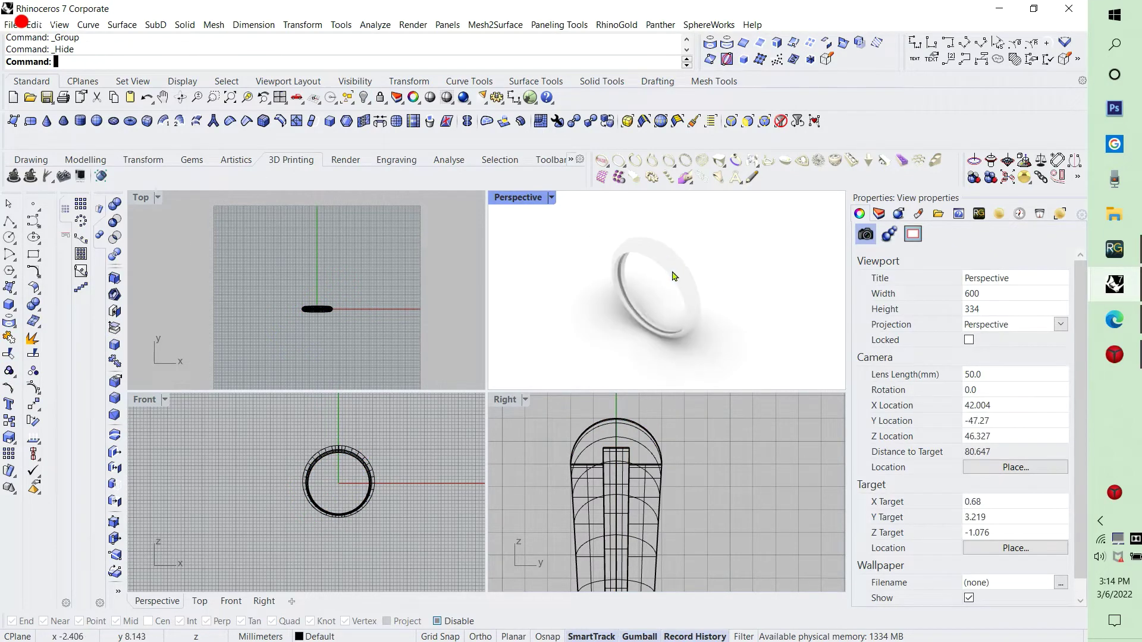
pyautogui.click(670, 273)
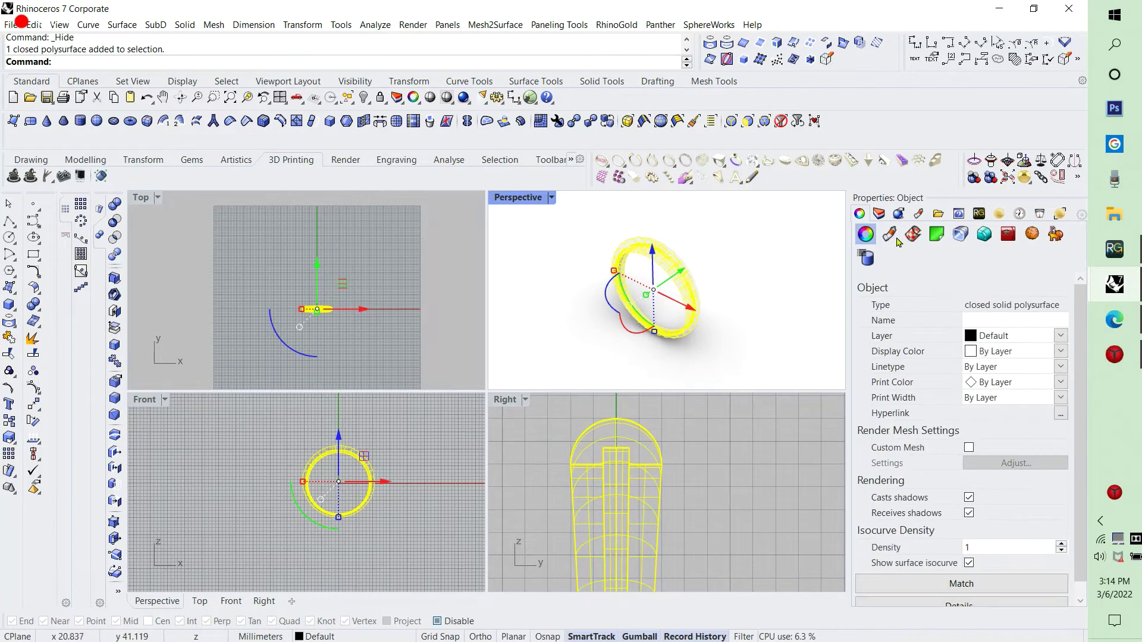
pyautogui.click(888, 233)
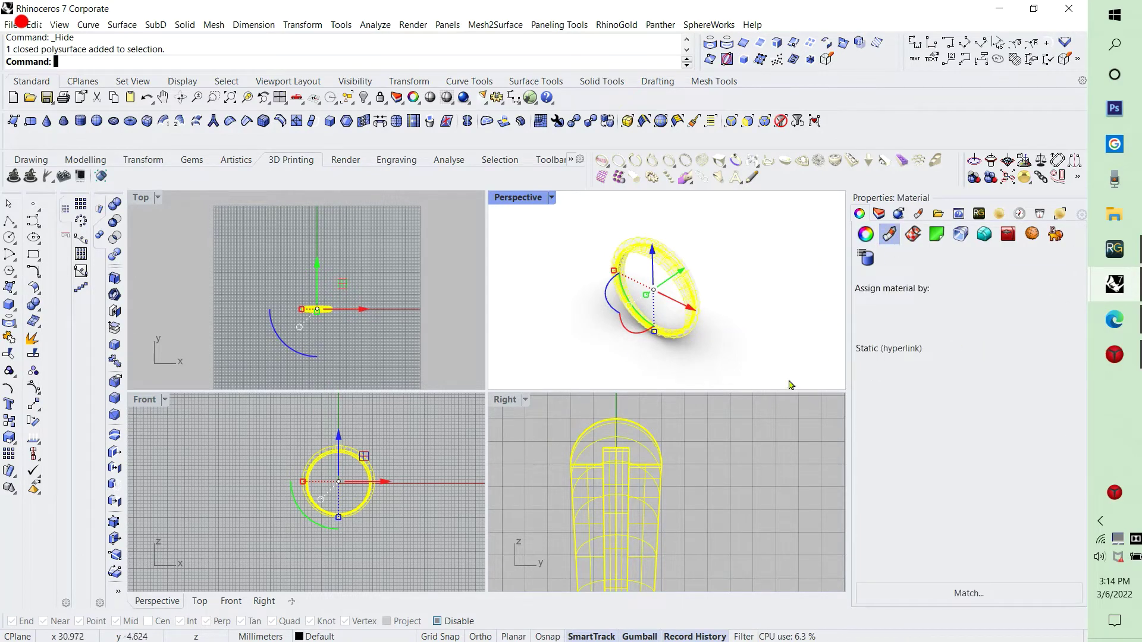
pyautogui.click(1062, 299)
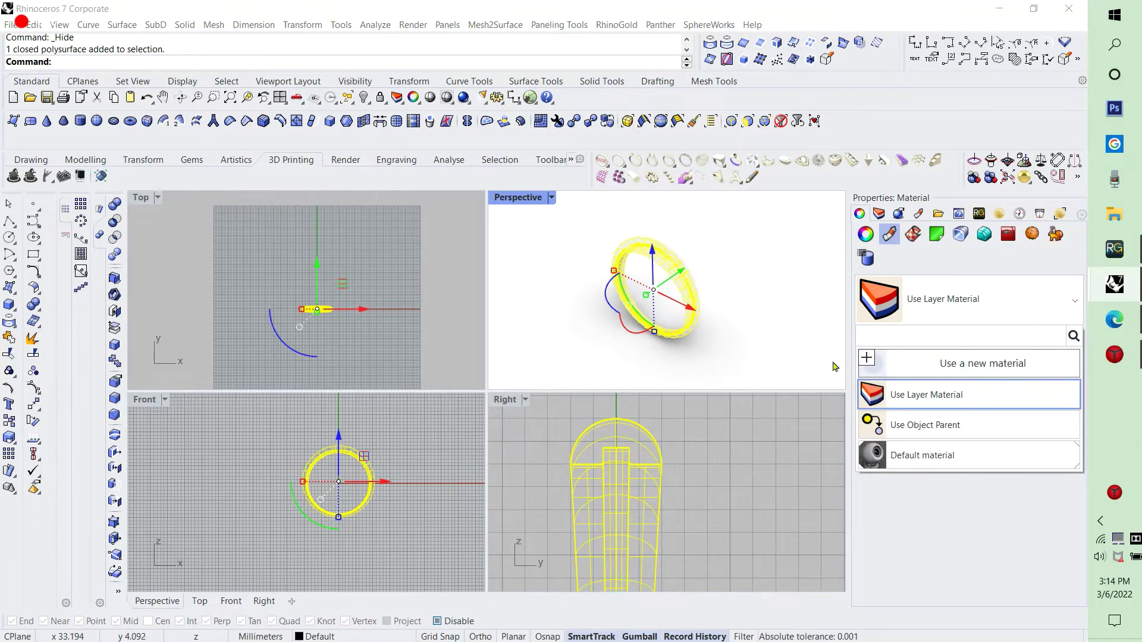
pyautogui.click(887, 360)
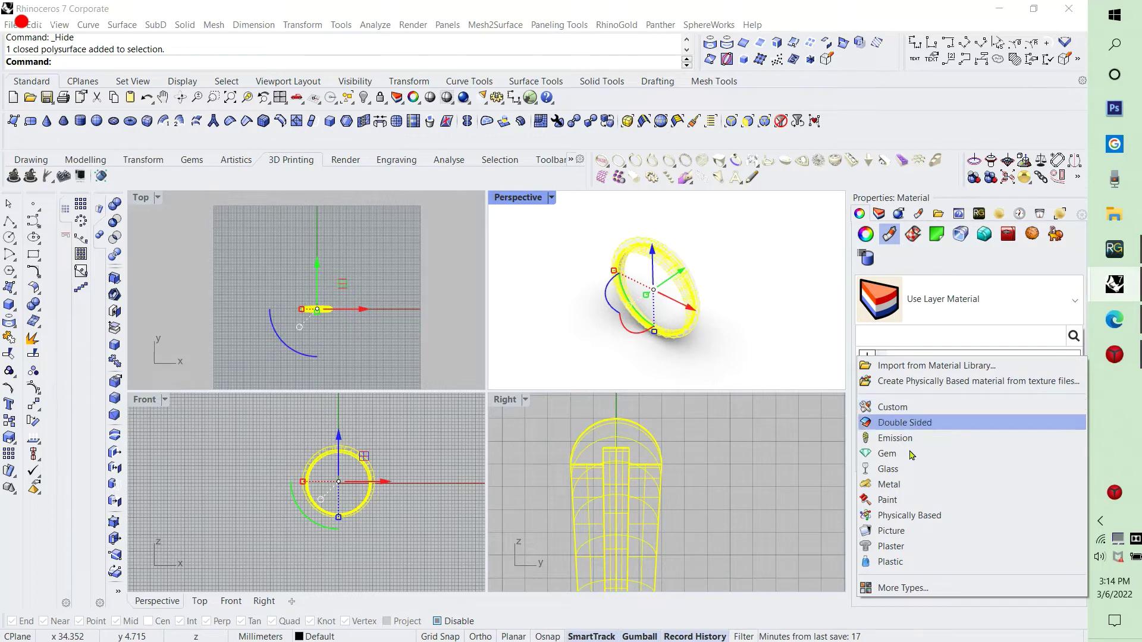
pyautogui.click(915, 485)
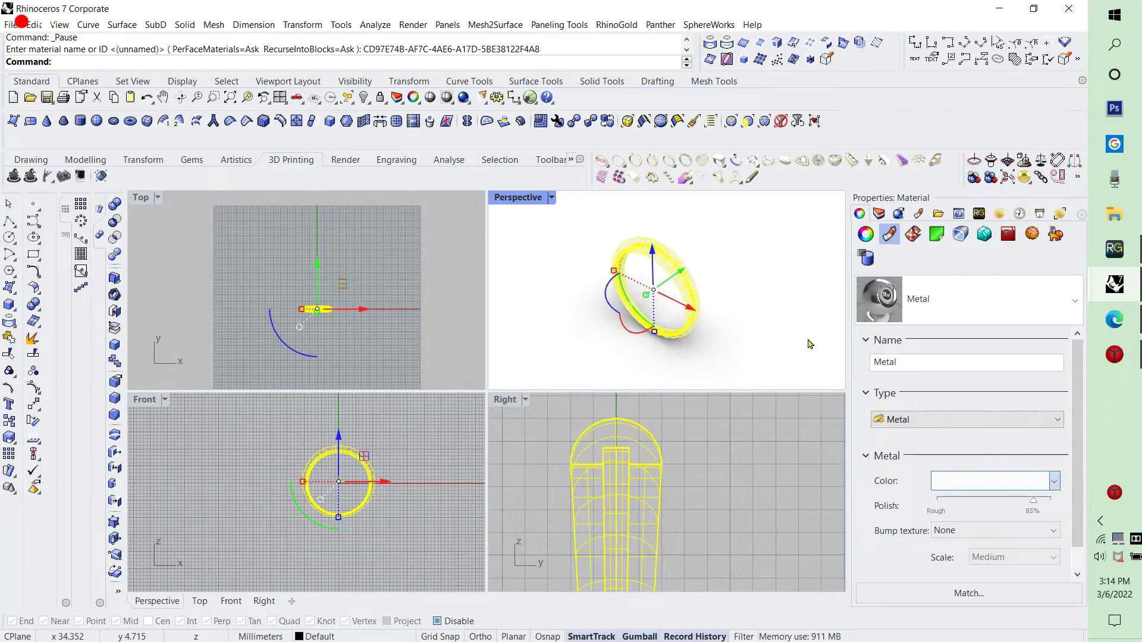
# Set the Metal material's color to Gold from the custom color list and deselect the band
pyautogui.click(990, 480)
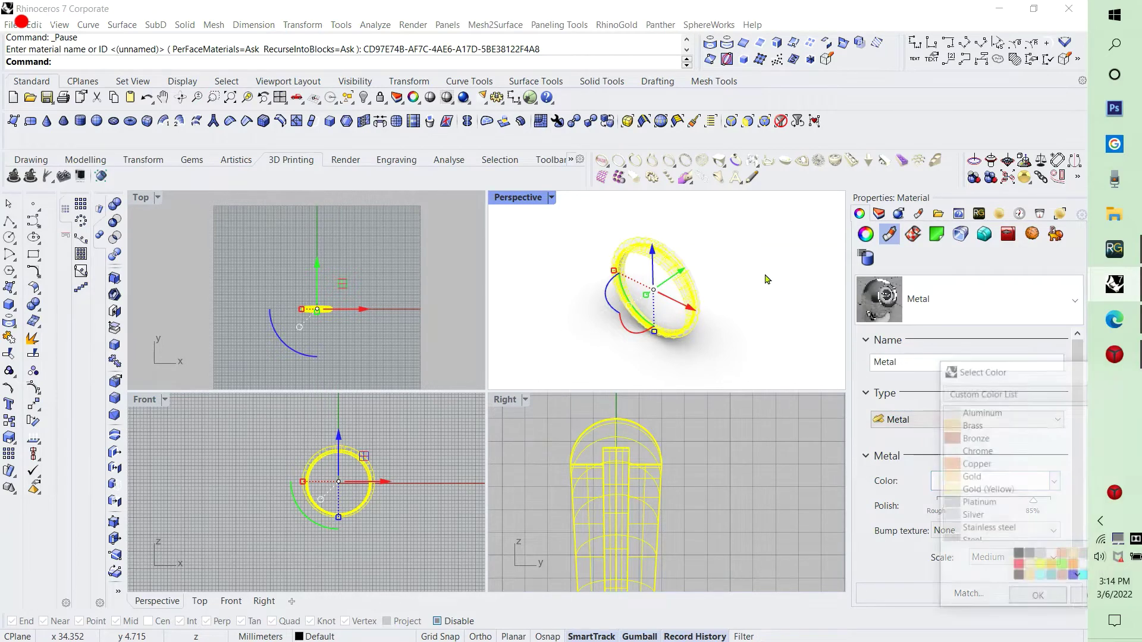
pyautogui.click(966, 479)
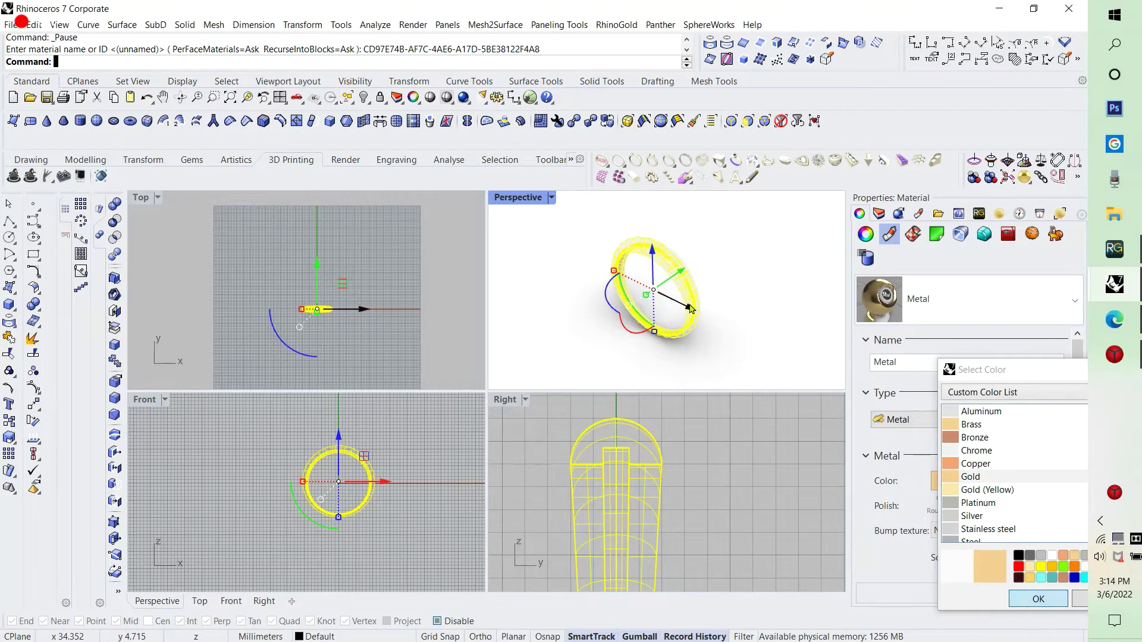
pyautogui.press('Return')
pyautogui.click(755, 339)
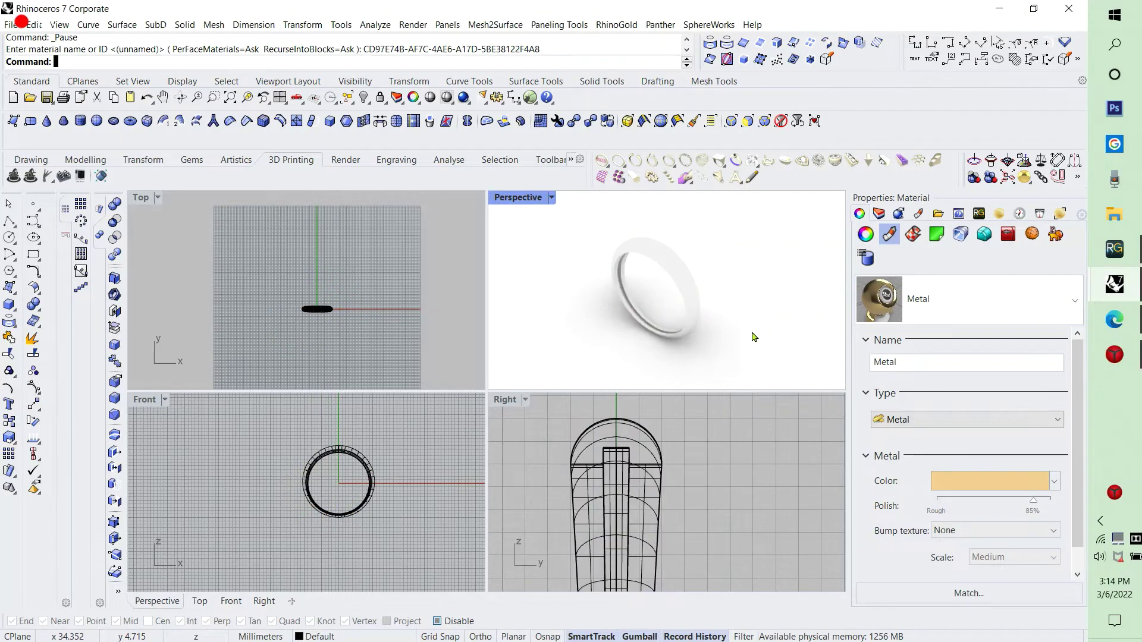
# Set the Perspective view to the Rendered display mode and show the band enlarged from its other side
pyautogui.click(552, 198)
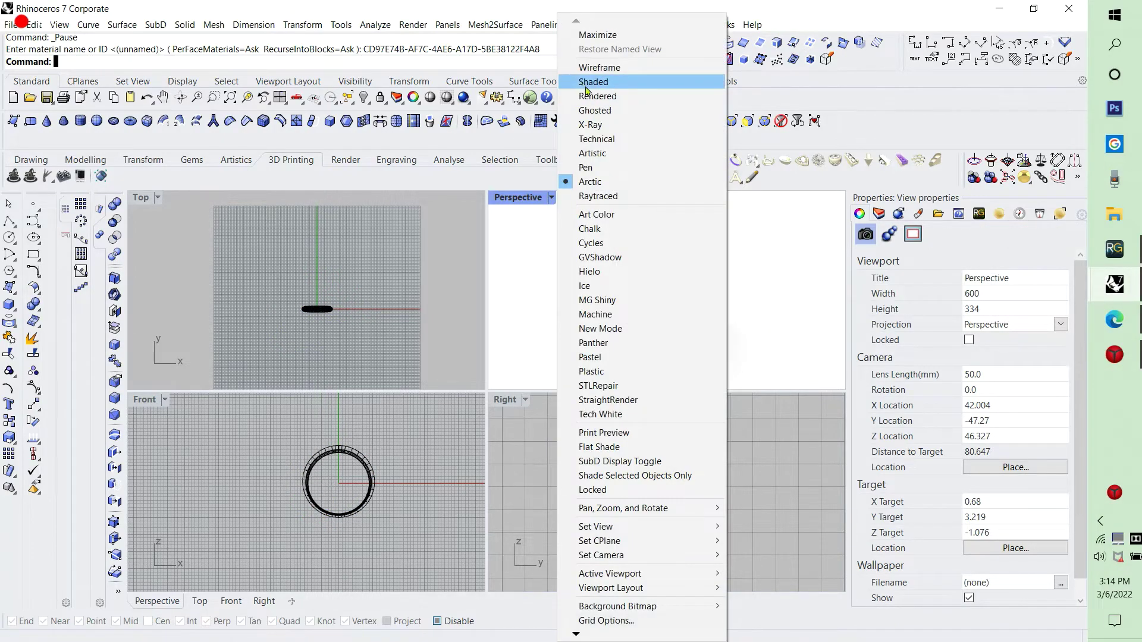
pyautogui.click(585, 94)
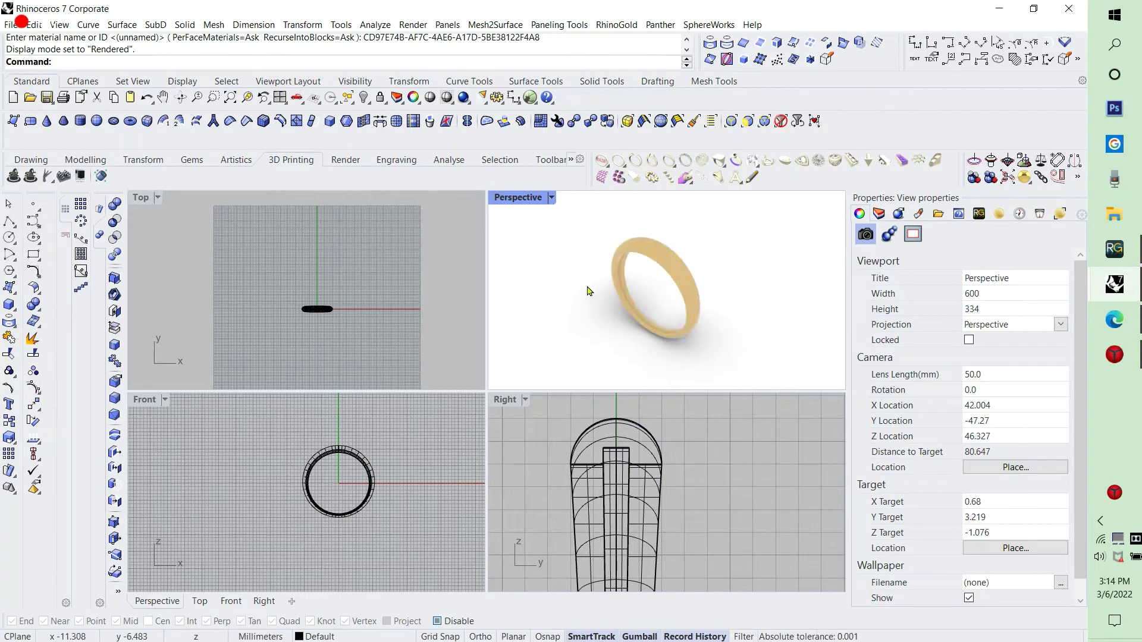
pyautogui.moveTo(589, 289); pyautogui.dragTo(693, 288, button='right')
pyautogui.scroll(3, 690, 287)
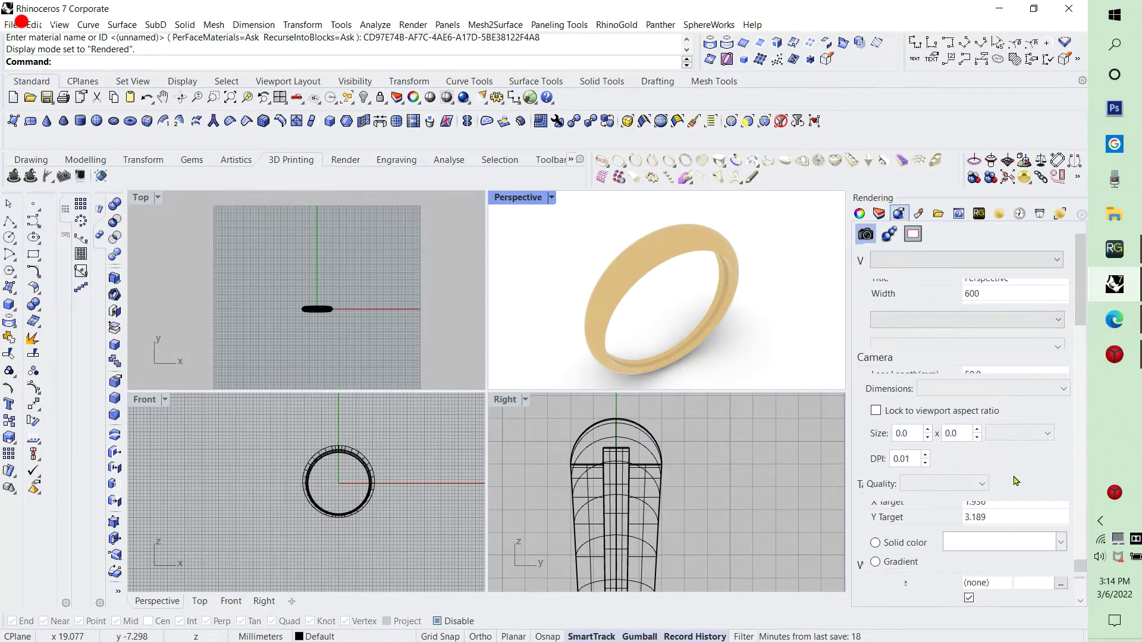
# Set the custom environment for reflections to Studio in the rendering settings
pyautogui.scroll(-3, 1011, 488)
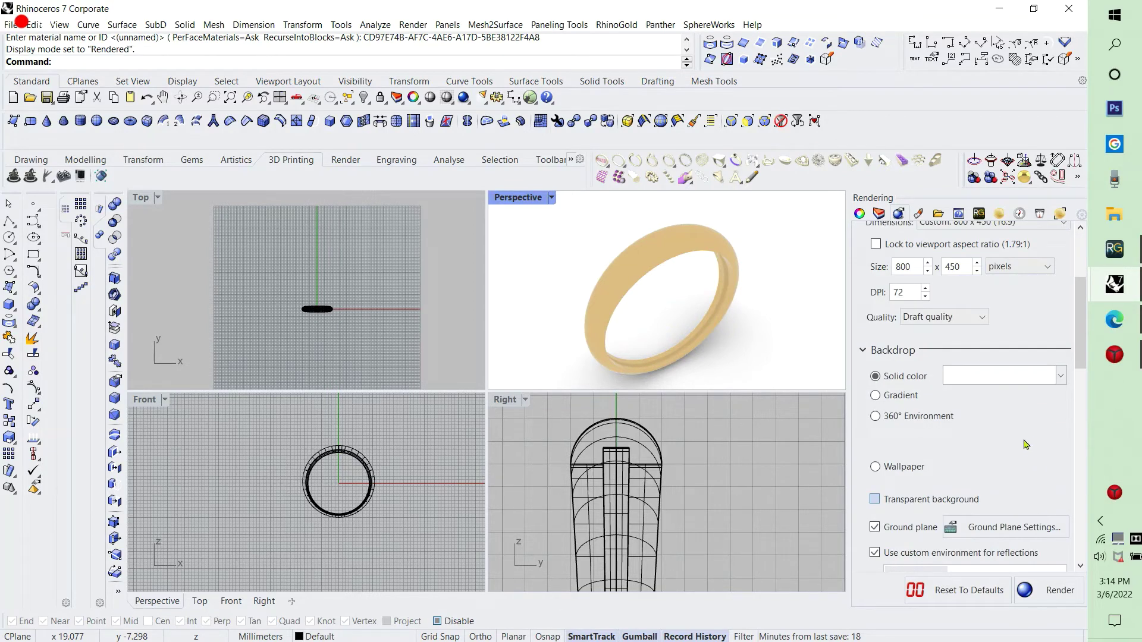
pyautogui.scroll(-8, 1025, 443)
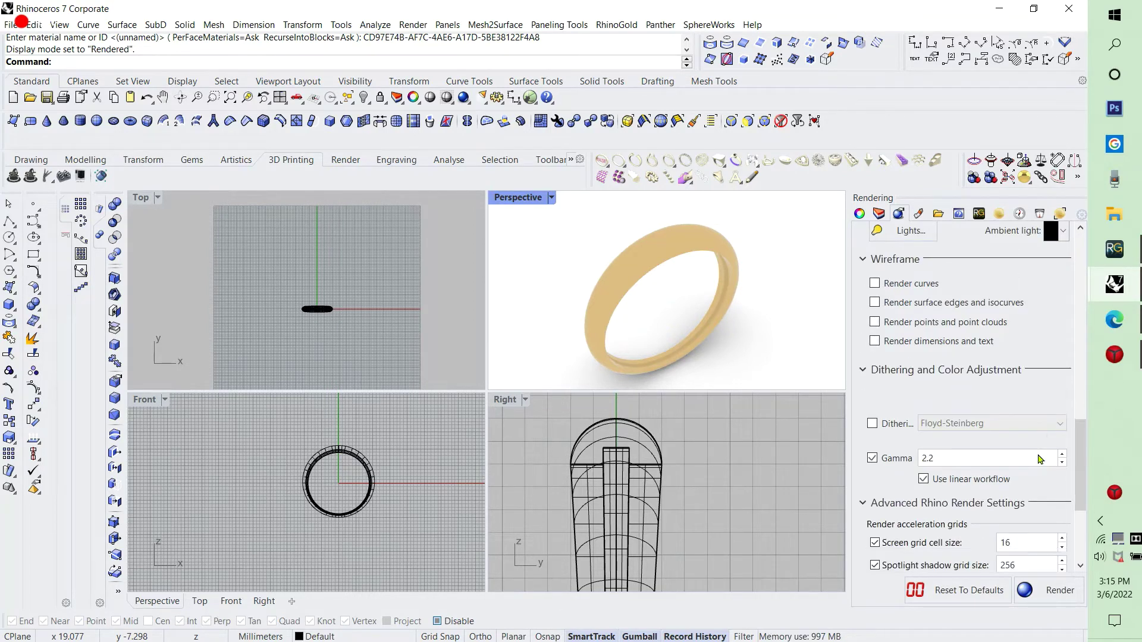
pyautogui.scroll(-6, 1039, 460)
pyautogui.scroll(6, 1039, 459)
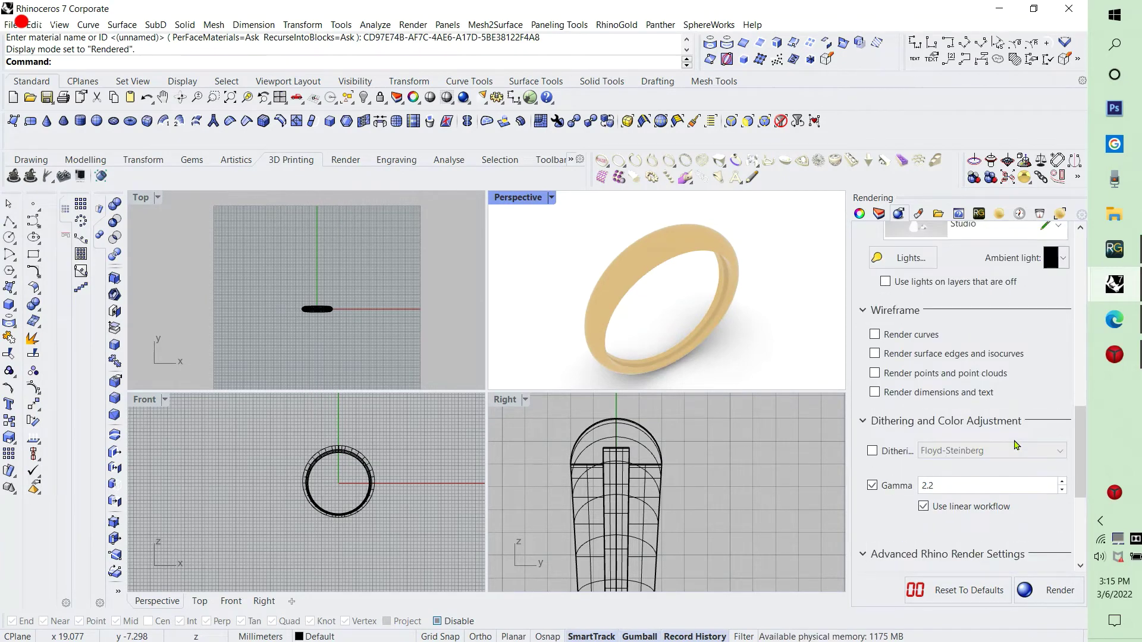
pyautogui.scroll(6, 871, 438)
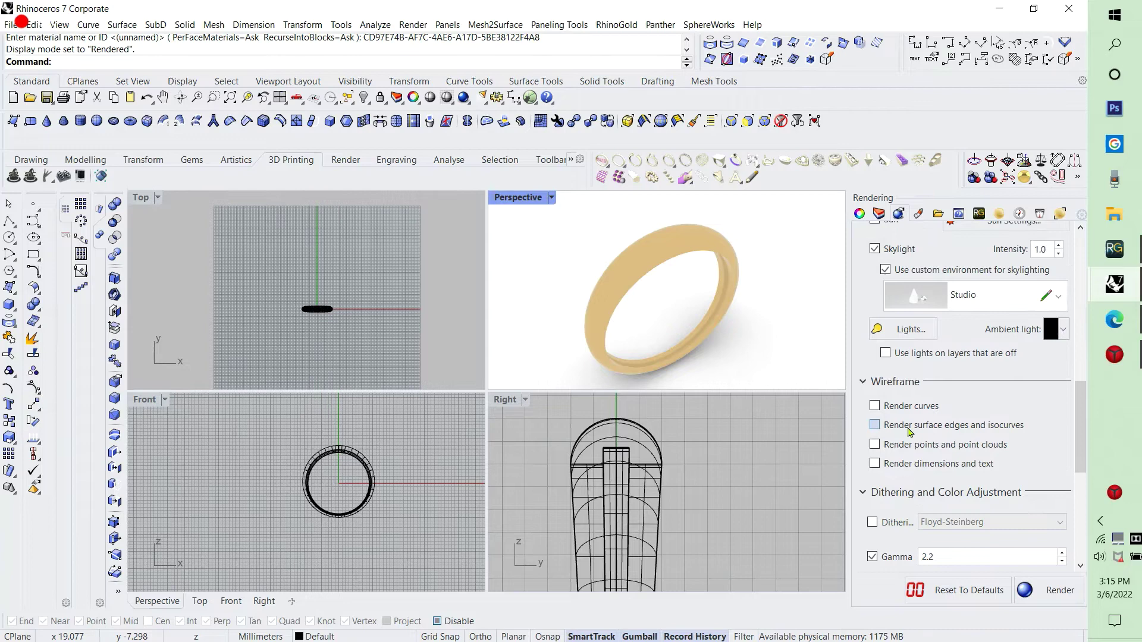
pyautogui.scroll(3, 908, 429)
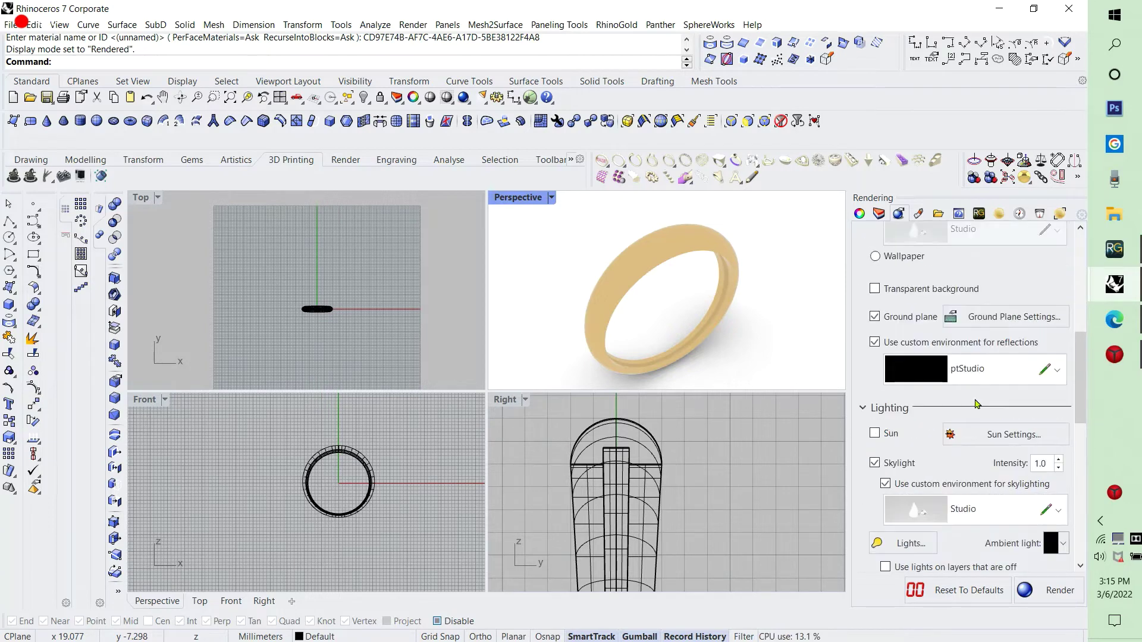
pyautogui.click(1056, 370)
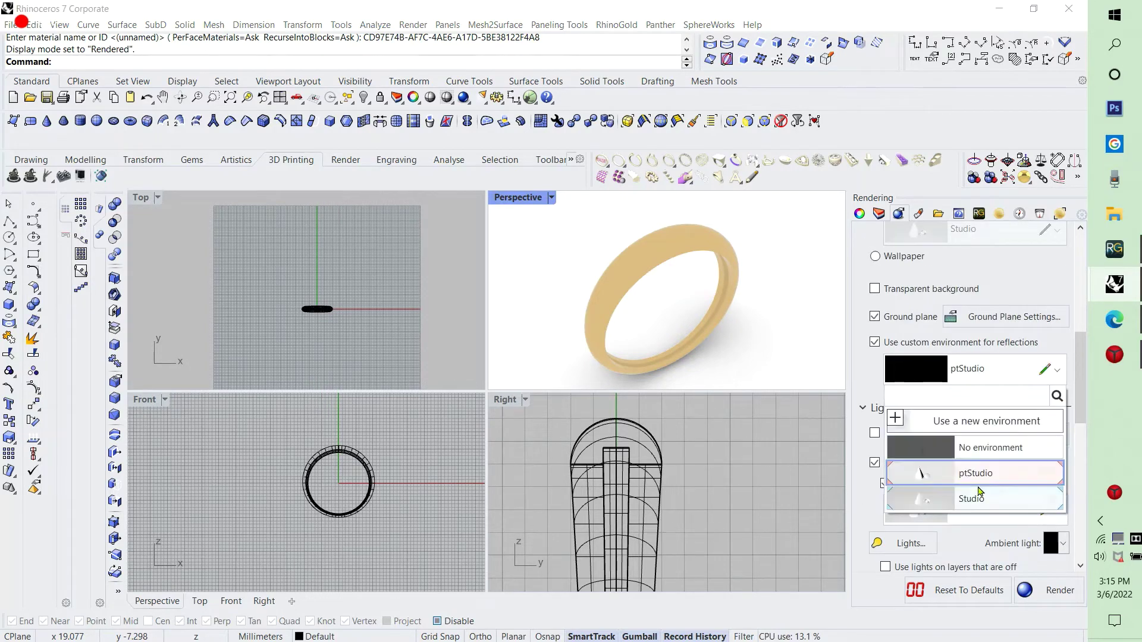
pyautogui.click(992, 503)
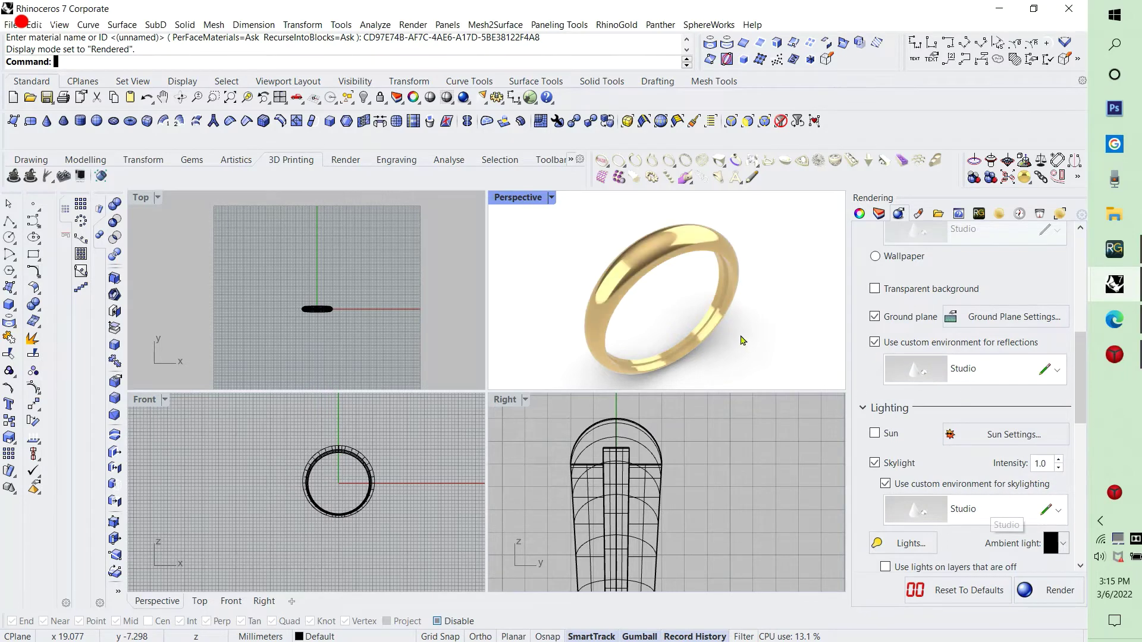
# Examine the gold band's outer surface and inner groove from several angles in the full-size Perspective view
pyautogui.hotkey('ctrl', 'm')
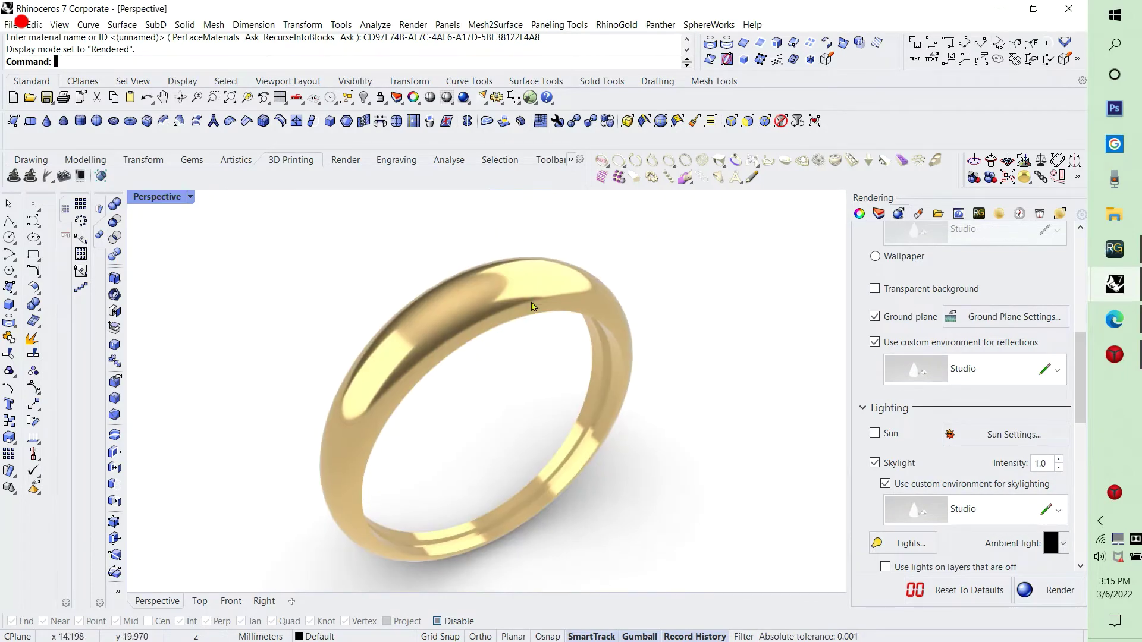
pyautogui.moveTo(410, 245); pyautogui.dragTo(630, 313, button='right')
pyautogui.moveTo(568, 265); pyautogui.dragTo(594, 292, button='right')
pyautogui.moveTo(711, 365); pyautogui.dragTo(392, 325, button='right')
pyautogui.moveTo(520, 337); pyautogui.dragTo(628, 414, button='right')
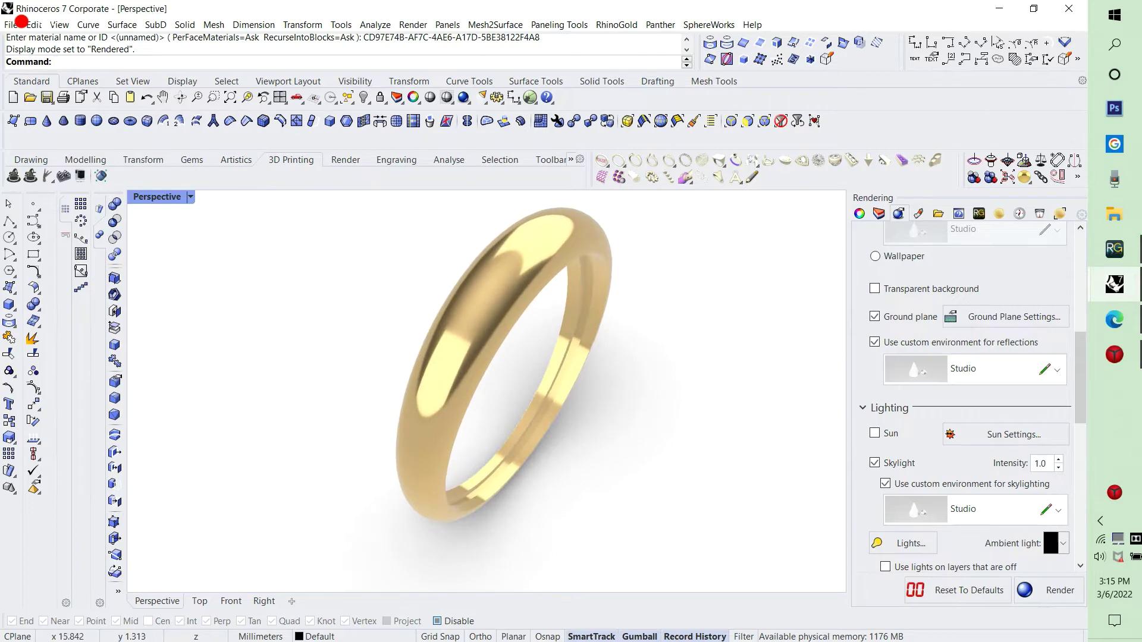
# Turn on Layer 03 and restore the four-view layout
pyautogui.click(306, 636)
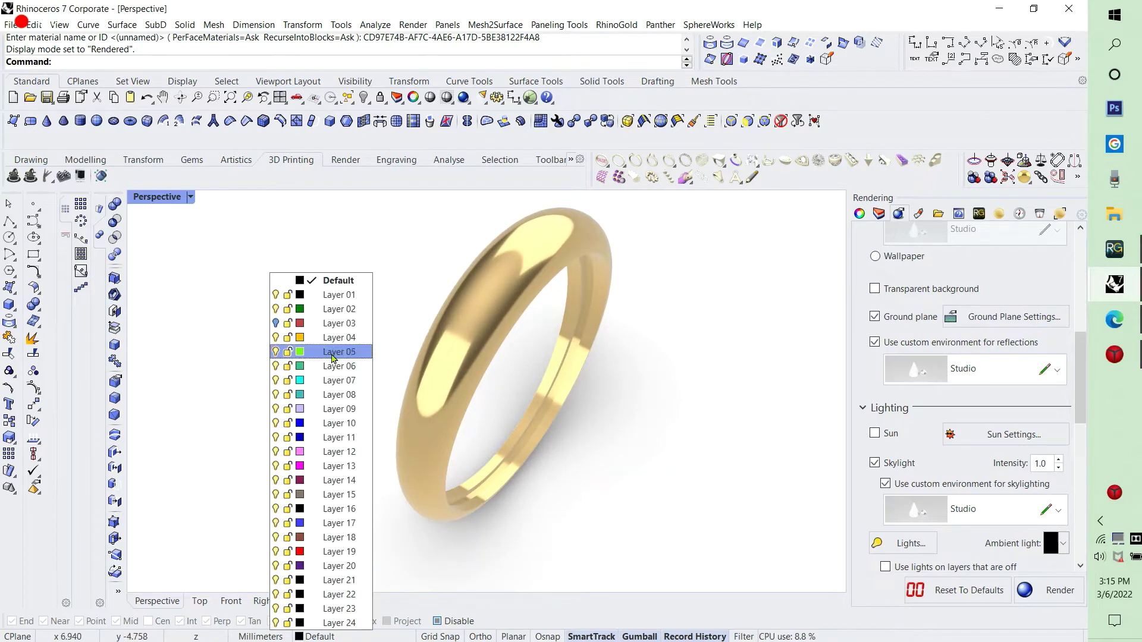
pyautogui.click(276, 324)
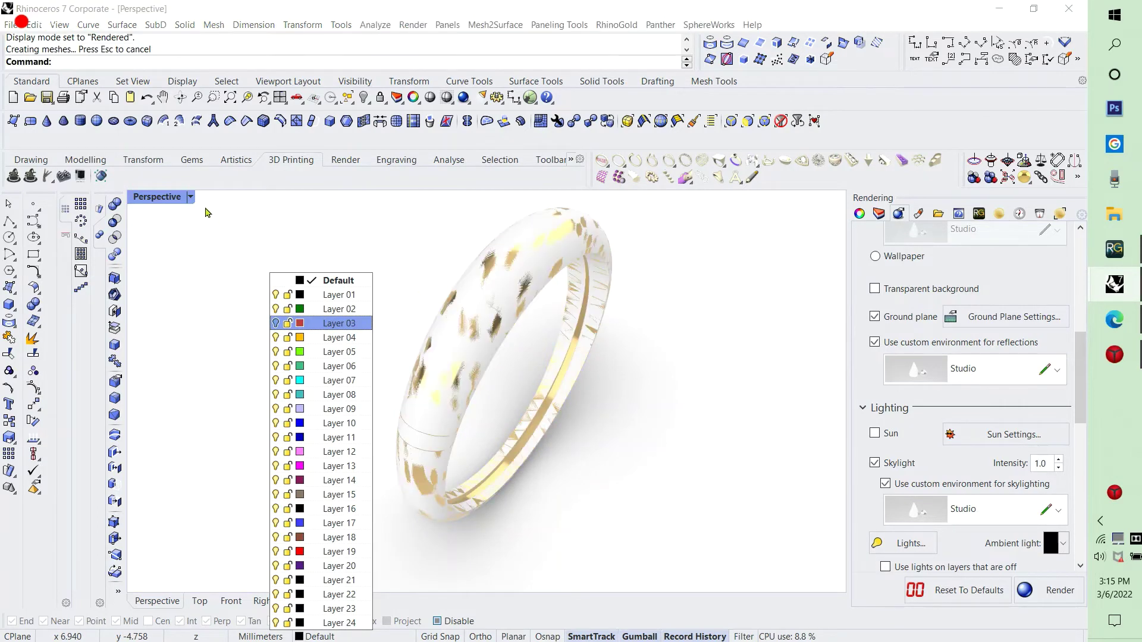
pyautogui.doubleClick(158, 197)
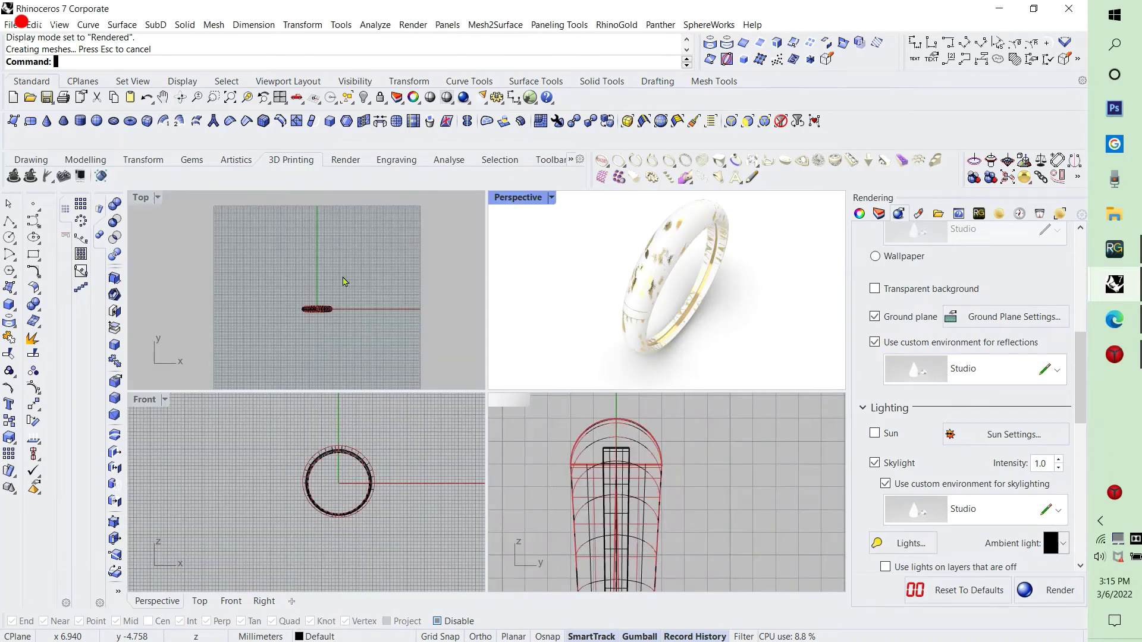
# Move the gold band along the positive Y axis in the Top view, clear of the Layer 03 band, and deselect it
pyautogui.click(311, 313)
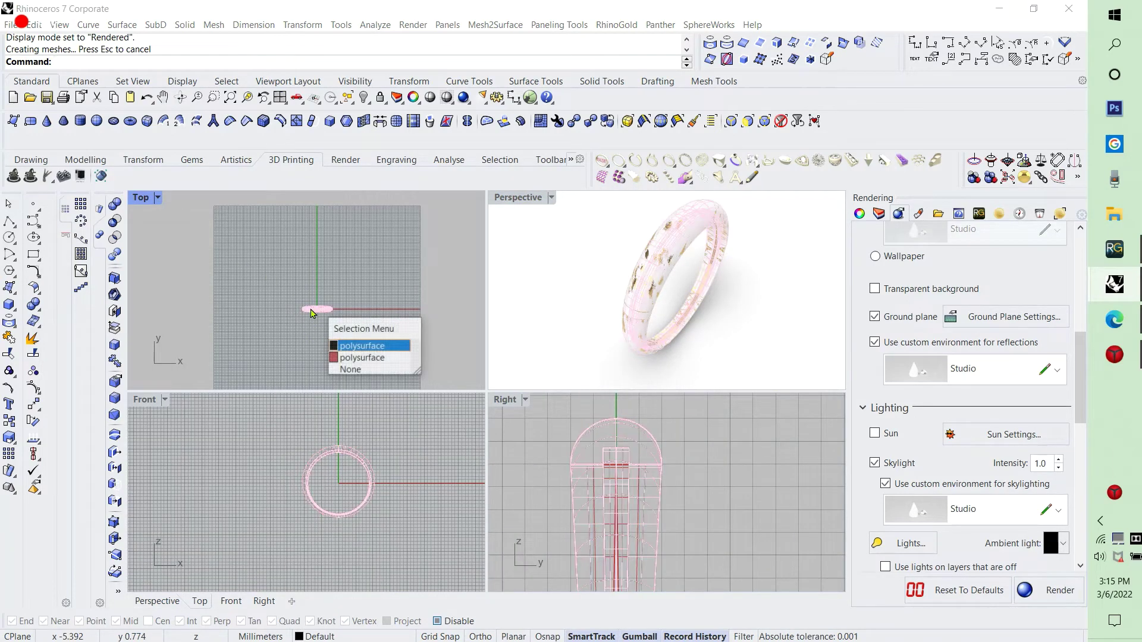
pyautogui.press('Return')
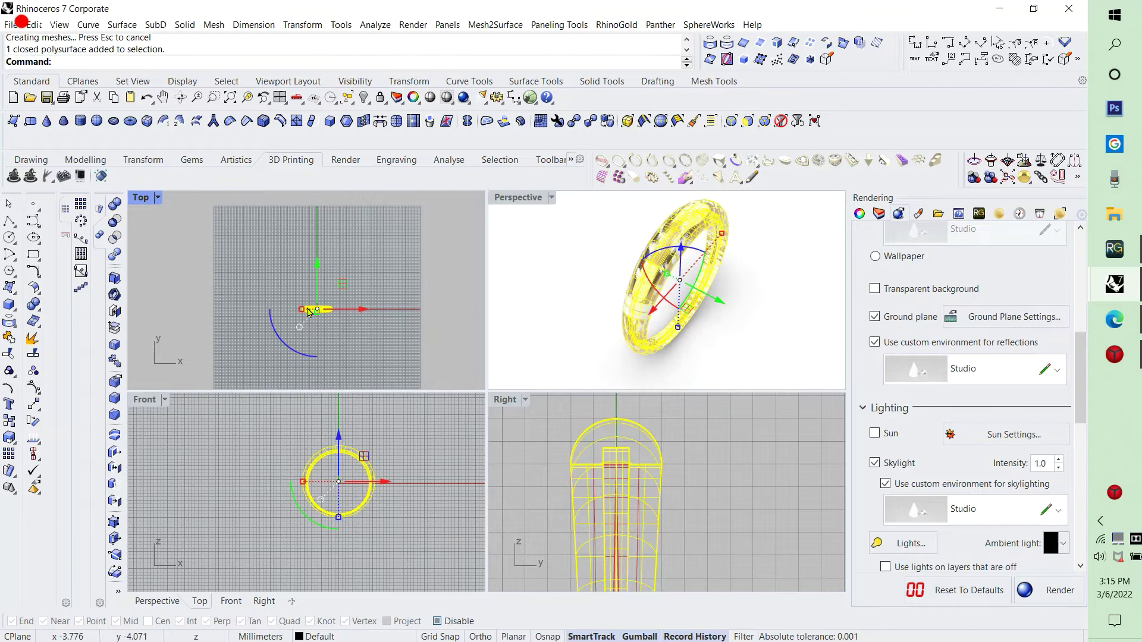
pyautogui.keyDown('alt'); pyautogui.moveTo(316, 268); pyautogui.dragTo(316, 256); pyautogui.keyUp('alt')
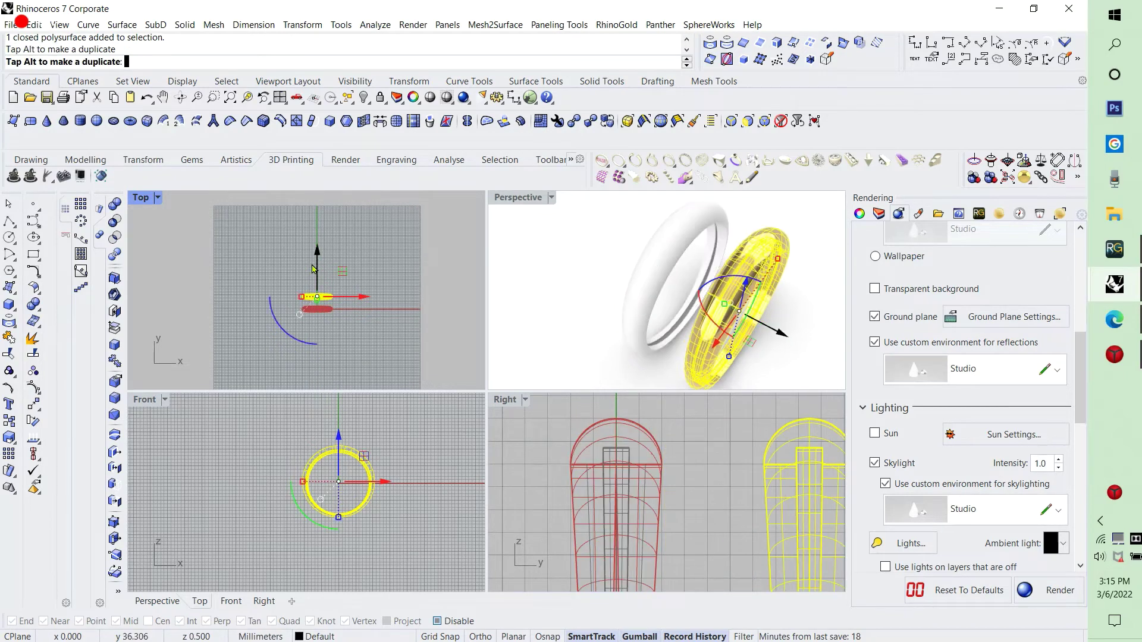
pyautogui.click(375, 328)
# Assign a new Metal material to the Layer 03 band in place of its layer material
pyautogui.click(587, 433)
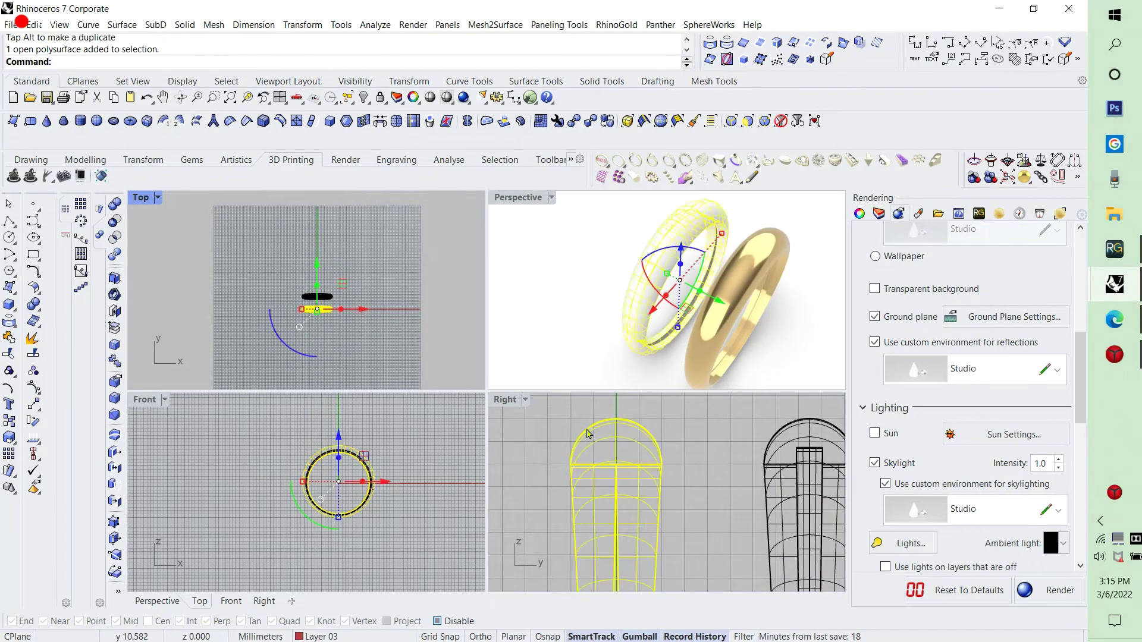
pyautogui.click(917, 214)
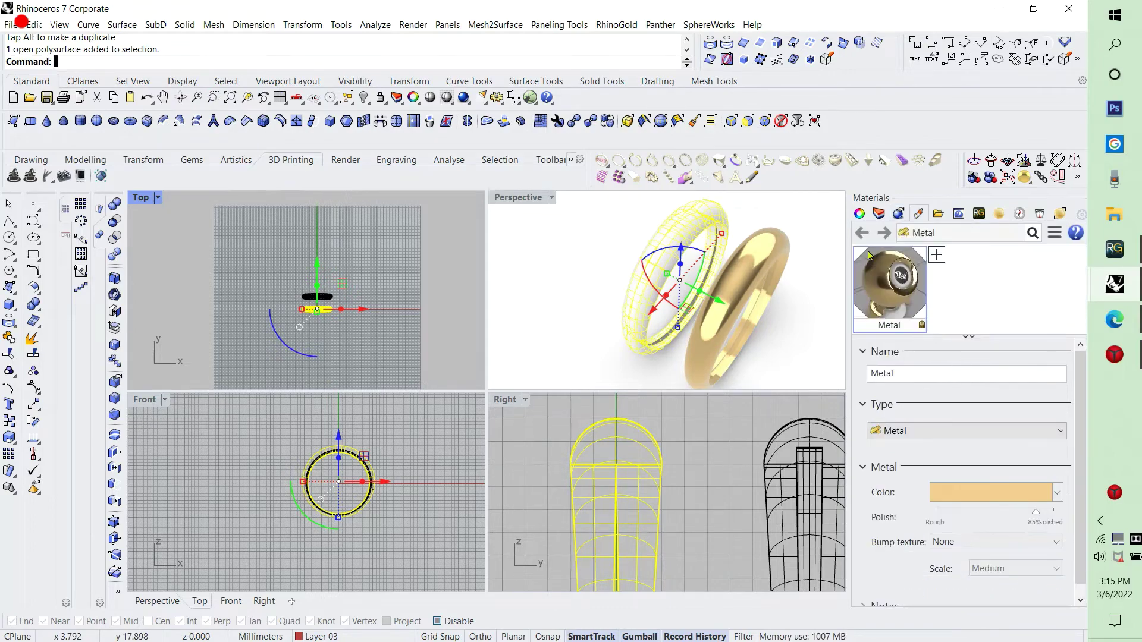
pyautogui.click(859, 213)
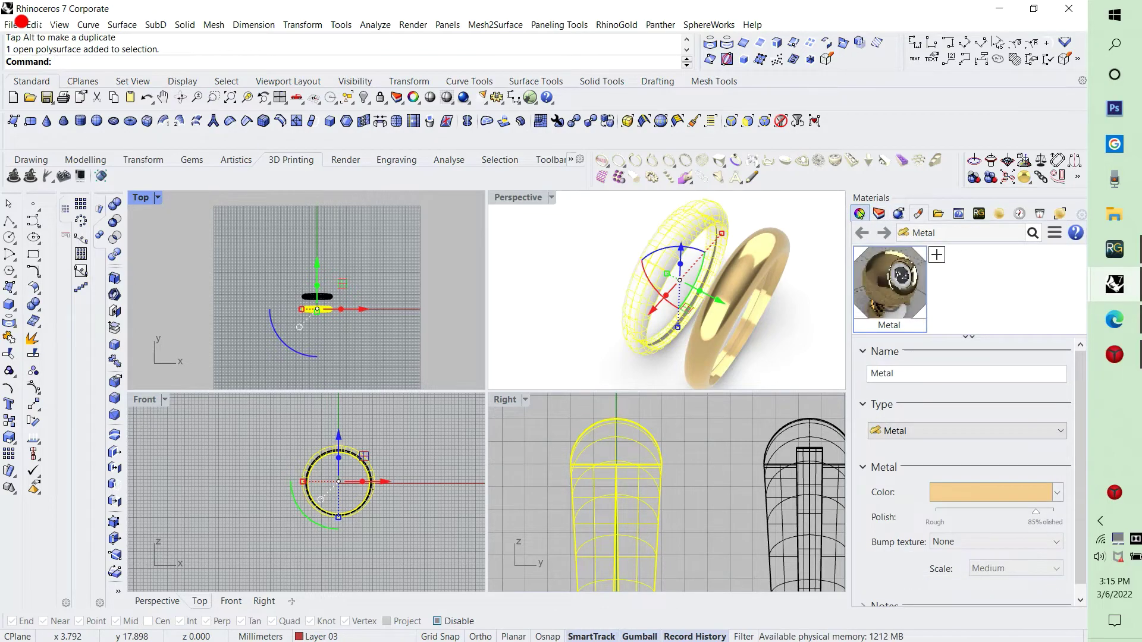
pyautogui.click(888, 243)
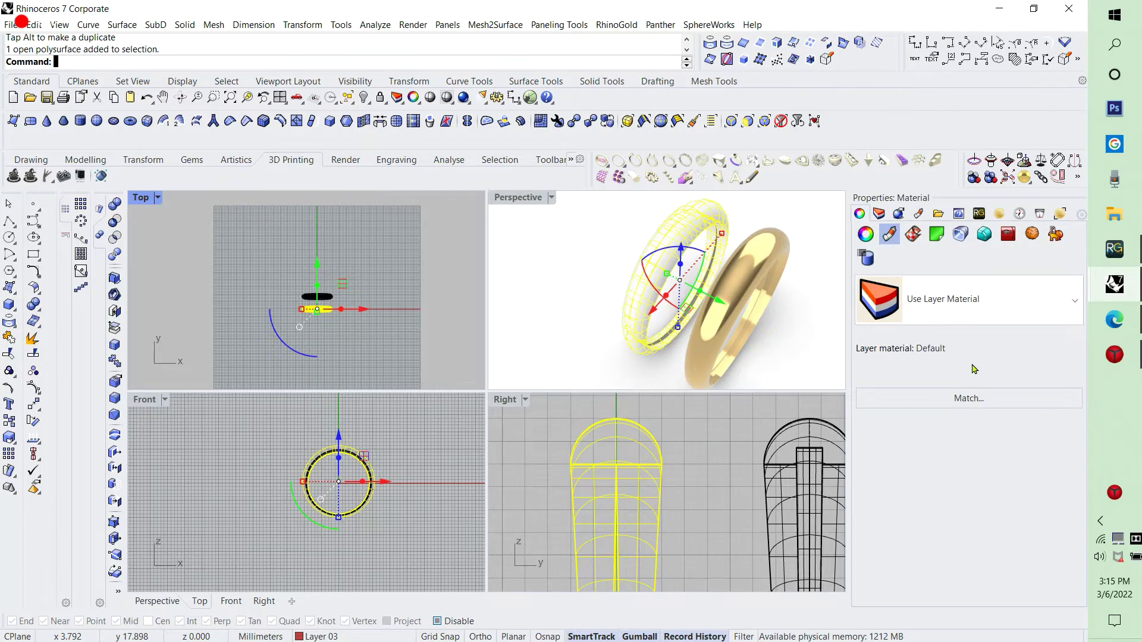
pyautogui.click(983, 320)
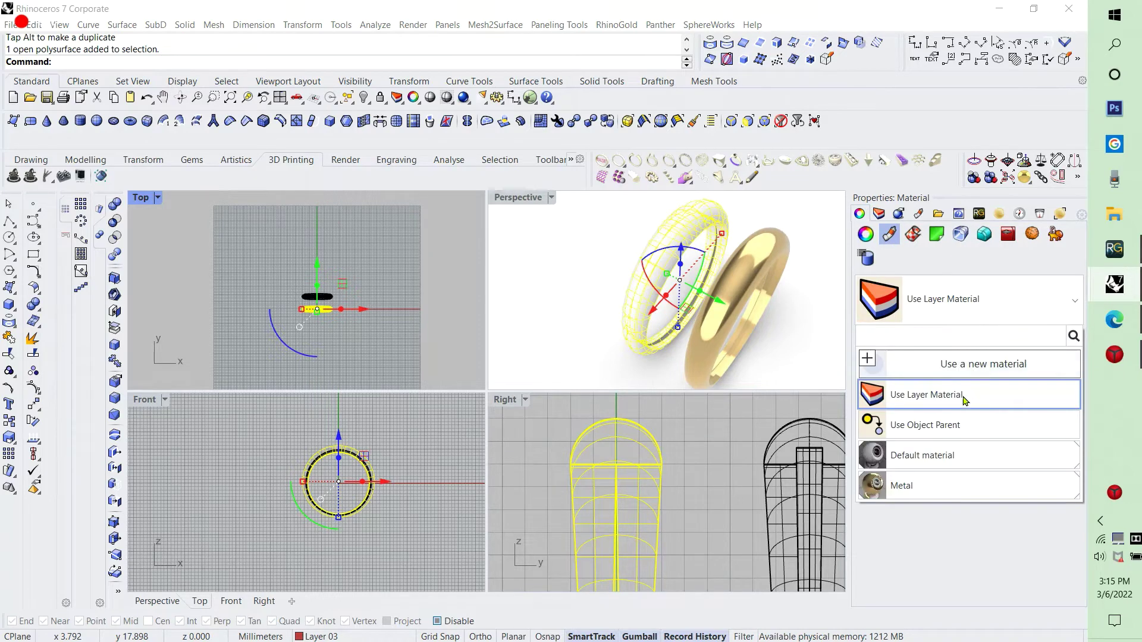
pyautogui.click(961, 359)
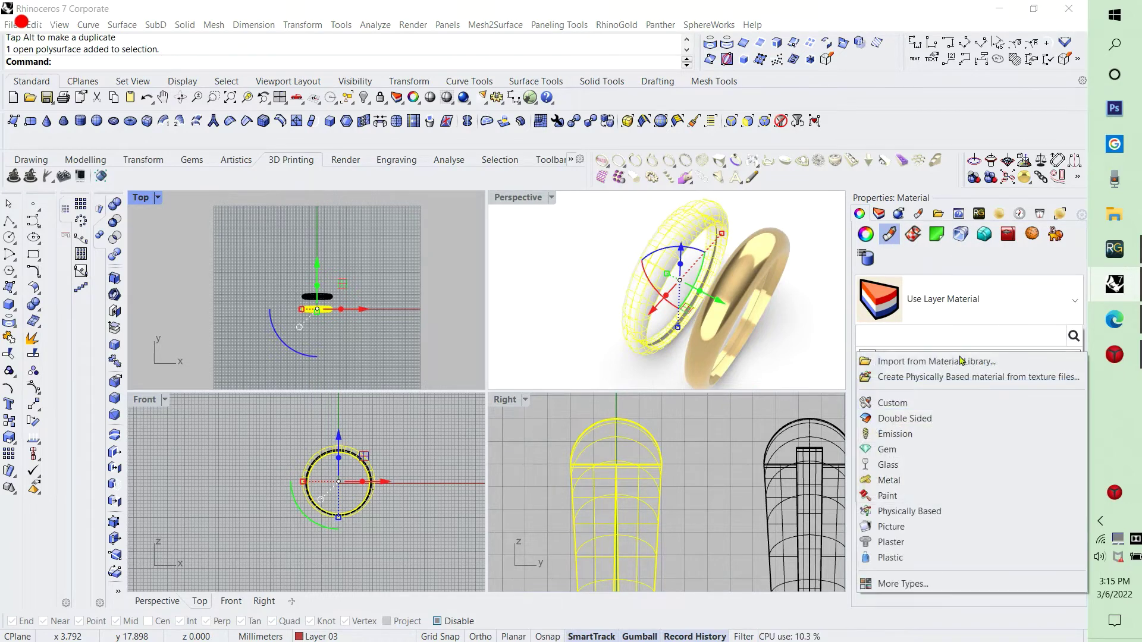
pyautogui.click(905, 476)
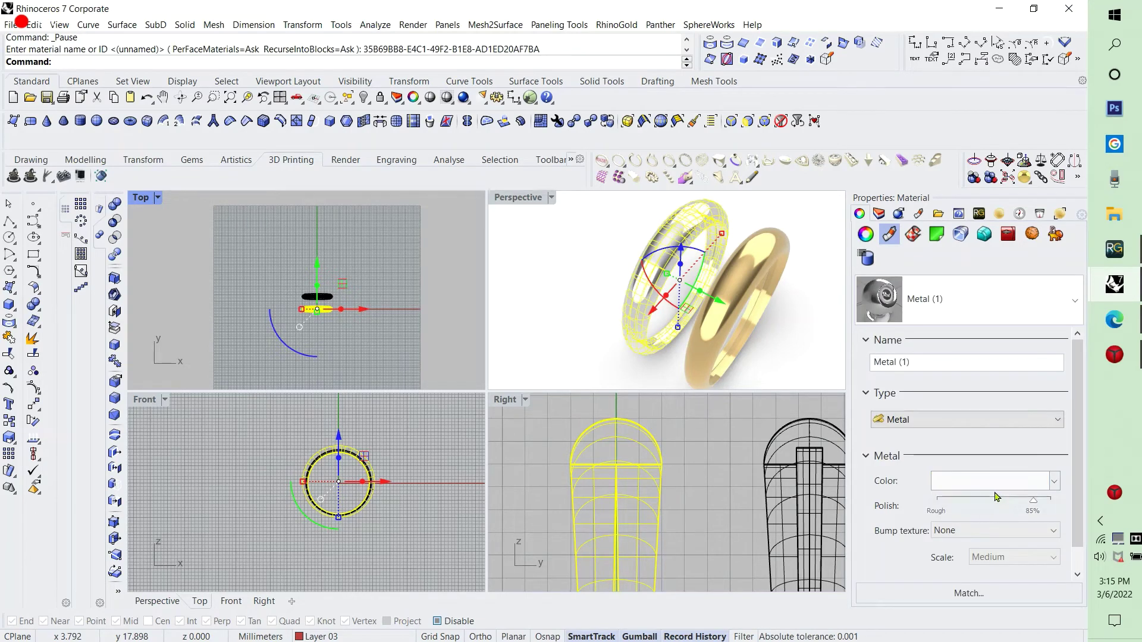
# Set the Layer 03 band's metal color to Platinum and deselect the band
pyautogui.click(987, 485)
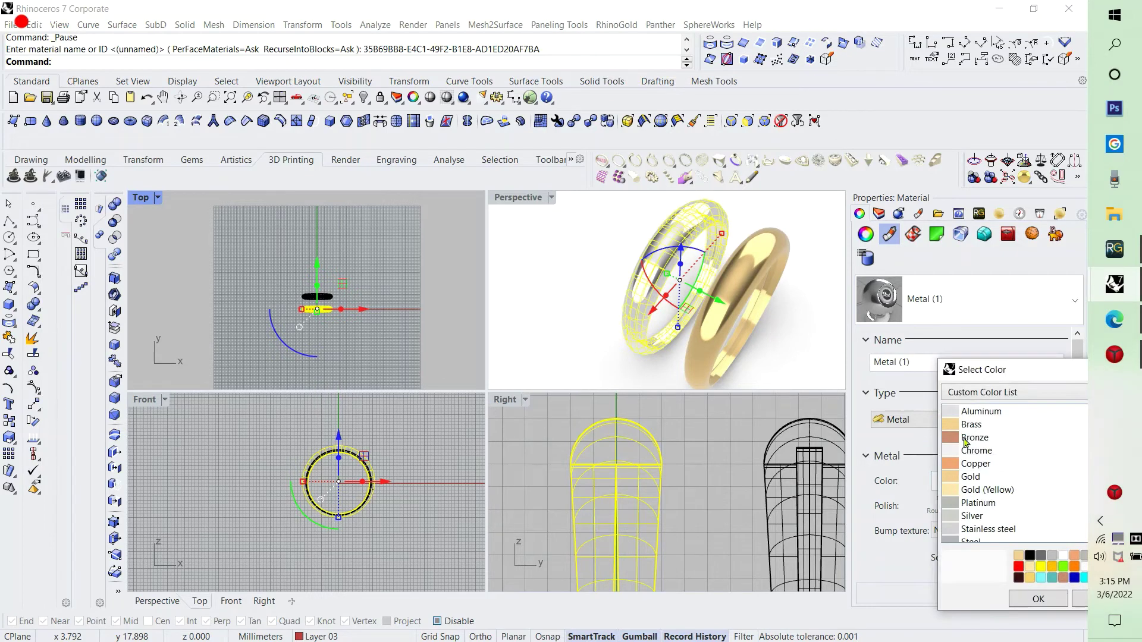
pyautogui.click(979, 504)
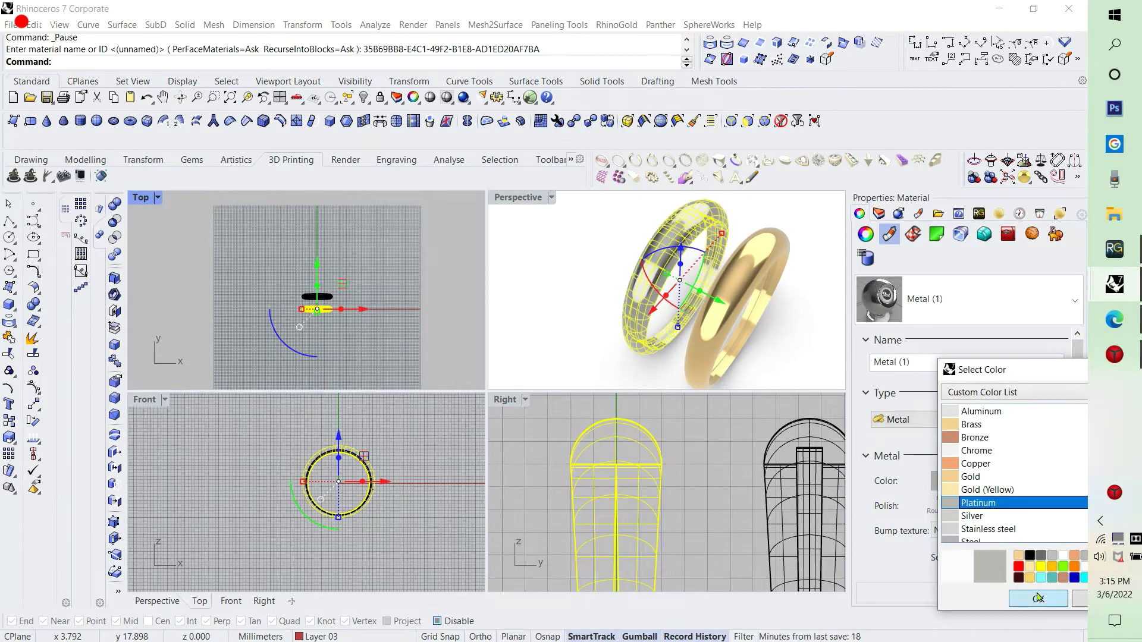
pyautogui.click(1038, 597)
pyautogui.click(437, 297)
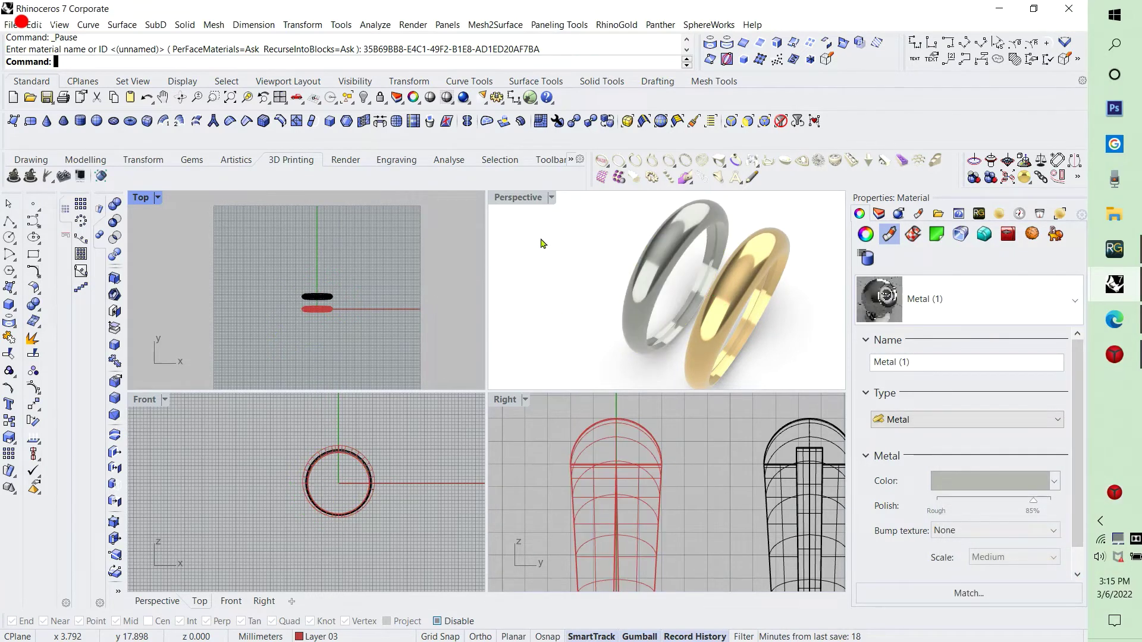
# Examine the platinum and gold bands' outer surfaces and inner grooves from several angles in the full-size Perspective view
pyautogui.doubleClick(518, 197)
pyautogui.moveTo(521, 287); pyautogui.dragTo(587, 335, button='right')
pyautogui.moveTo(476, 356); pyautogui.dragTo(558, 362, button='right')
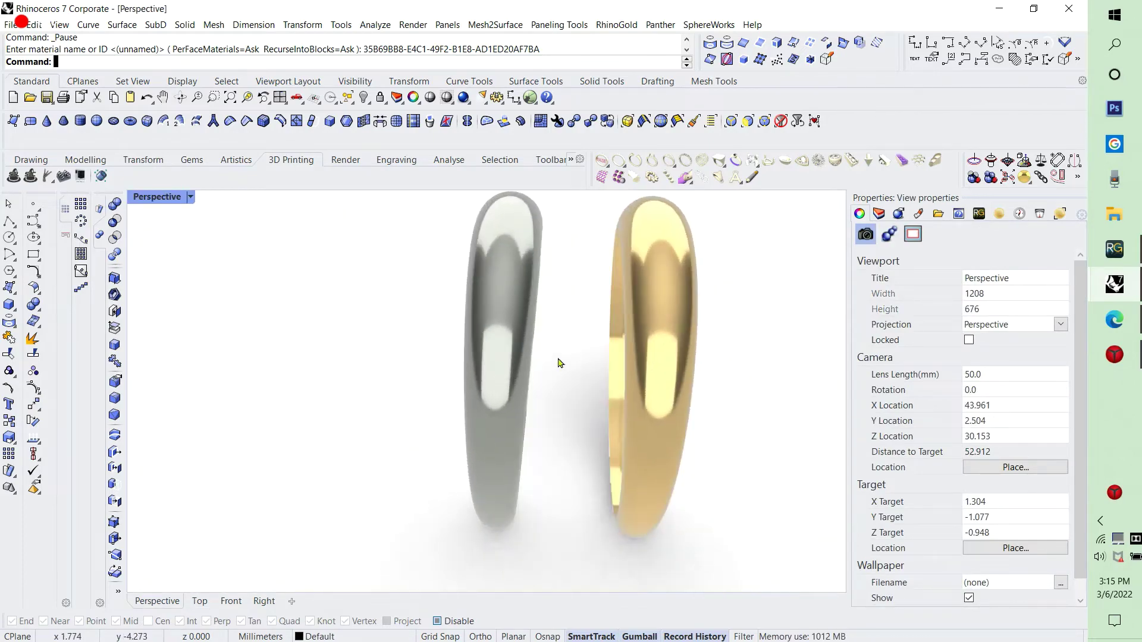
pyautogui.moveTo(666, 371); pyautogui.dragTo(491, 351, button='right')
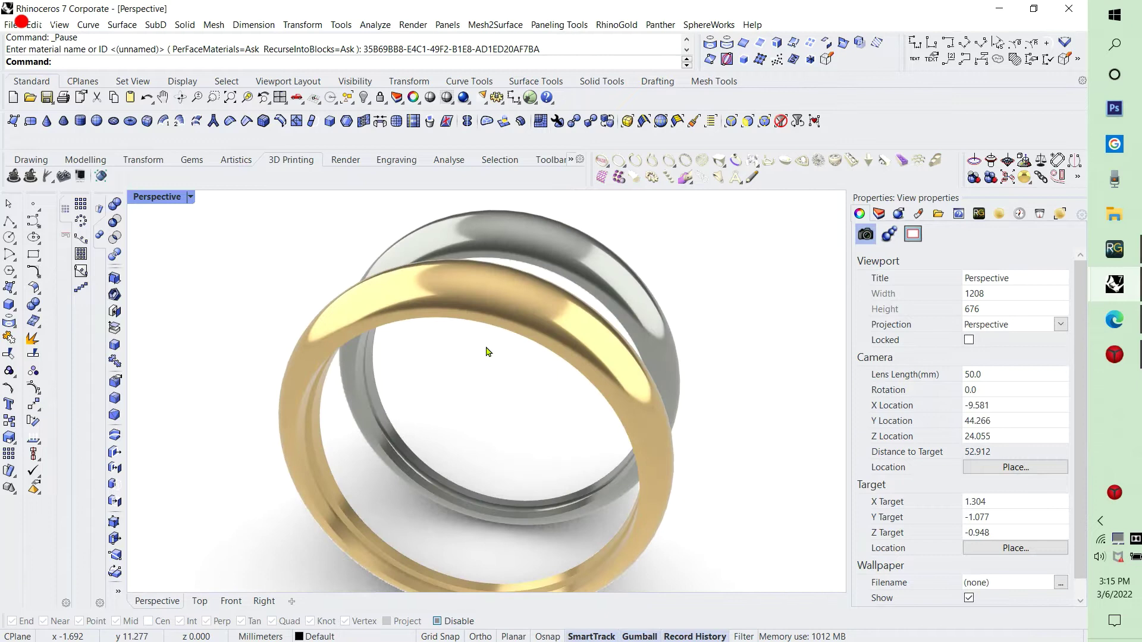
pyautogui.moveTo(576, 311); pyautogui.dragTo(486, 500, button='right')
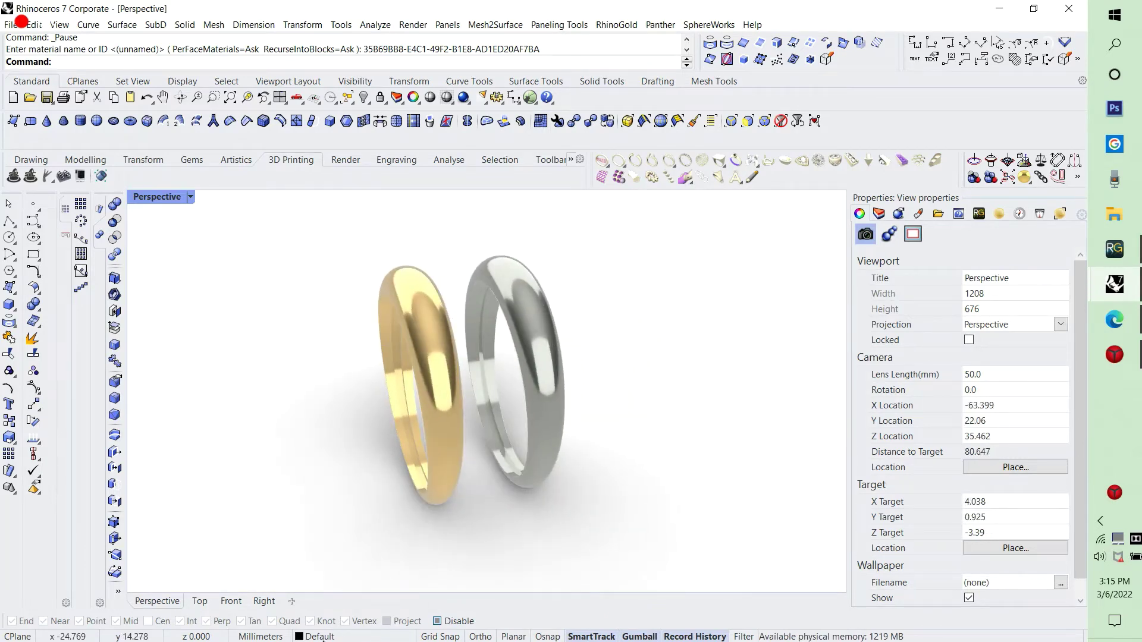
pyautogui.click(320, 636)
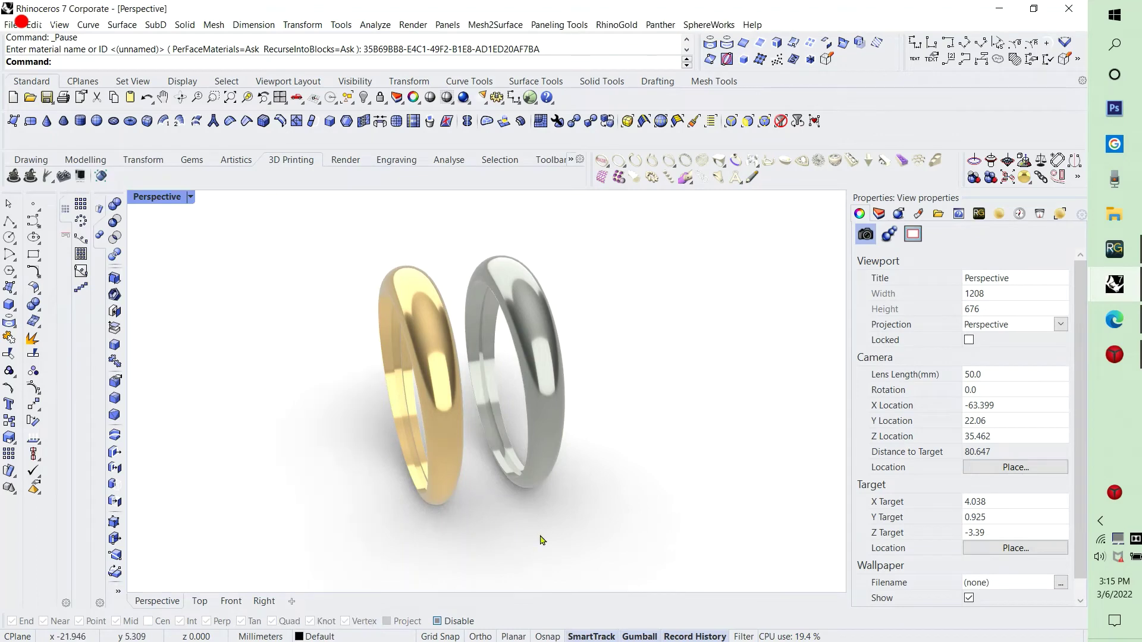
pyautogui.moveTo(494, 486); pyautogui.dragTo(526, 453, button='right')
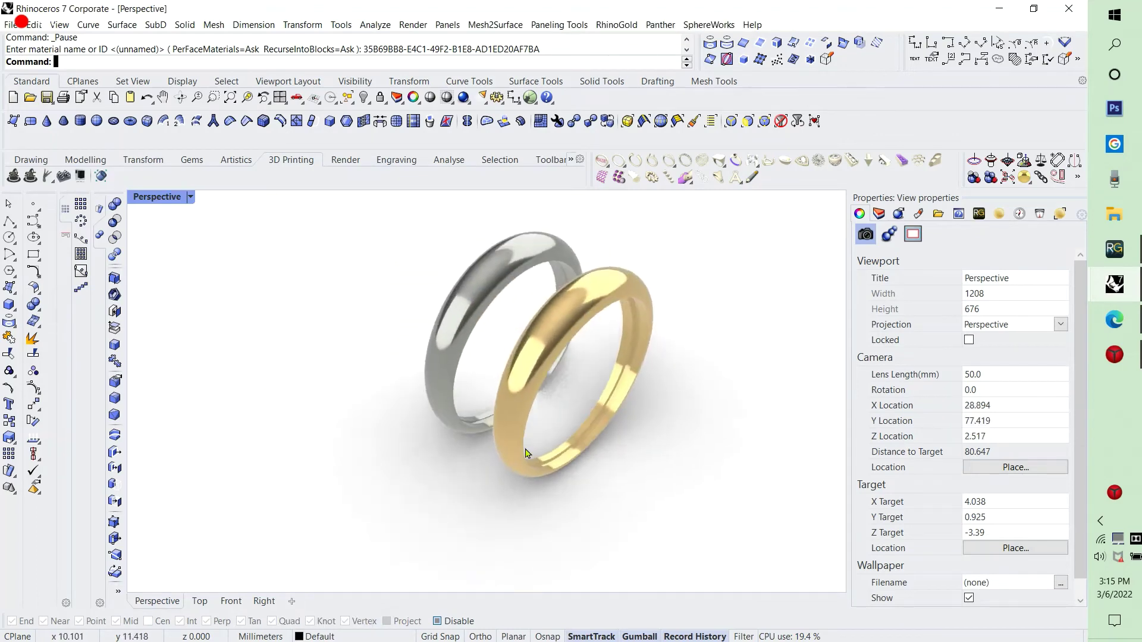
pyautogui.scroll(5, 505, 370)
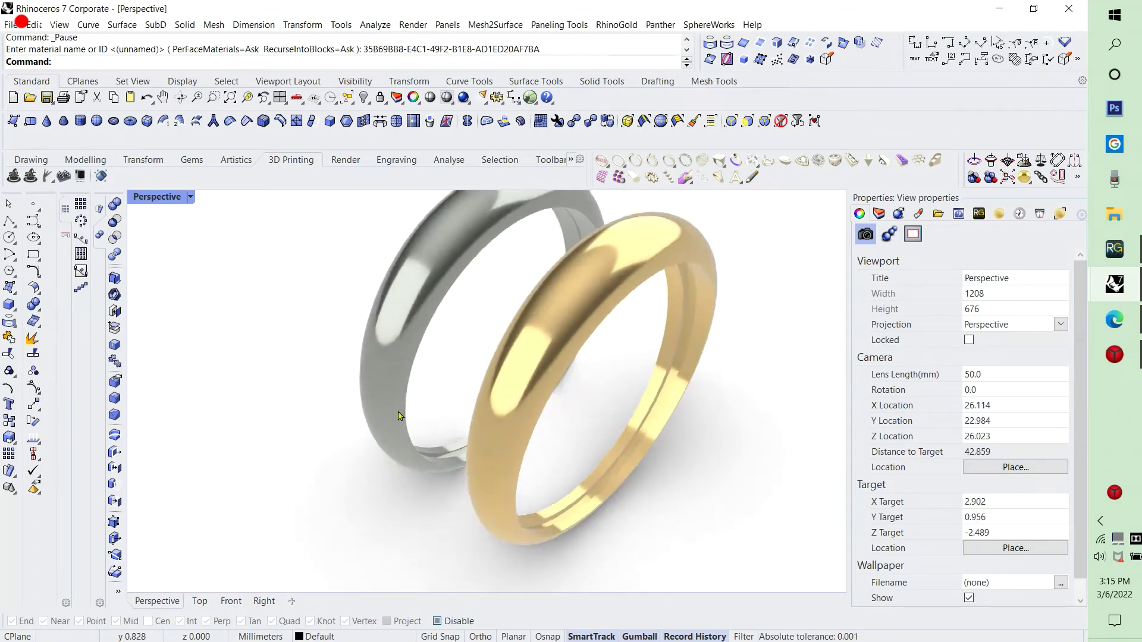
pyautogui.moveTo(565, 434); pyautogui.dragTo(530, 438, button='right')
pyautogui.scroll(6, 522, 458)
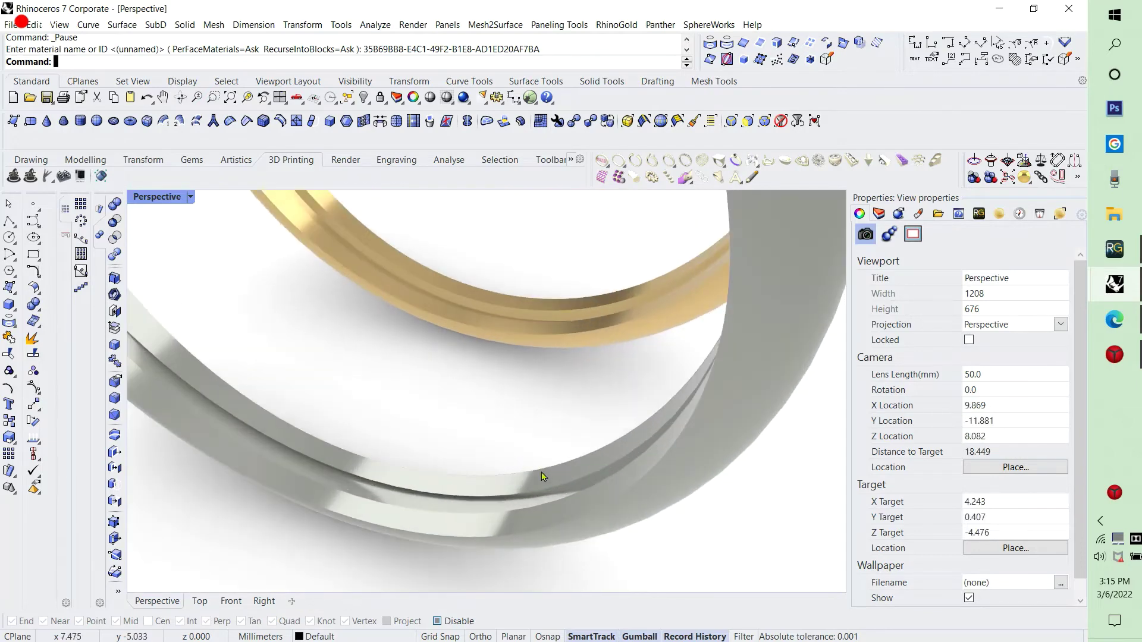
pyautogui.press('Home')
pyautogui.press('Home')
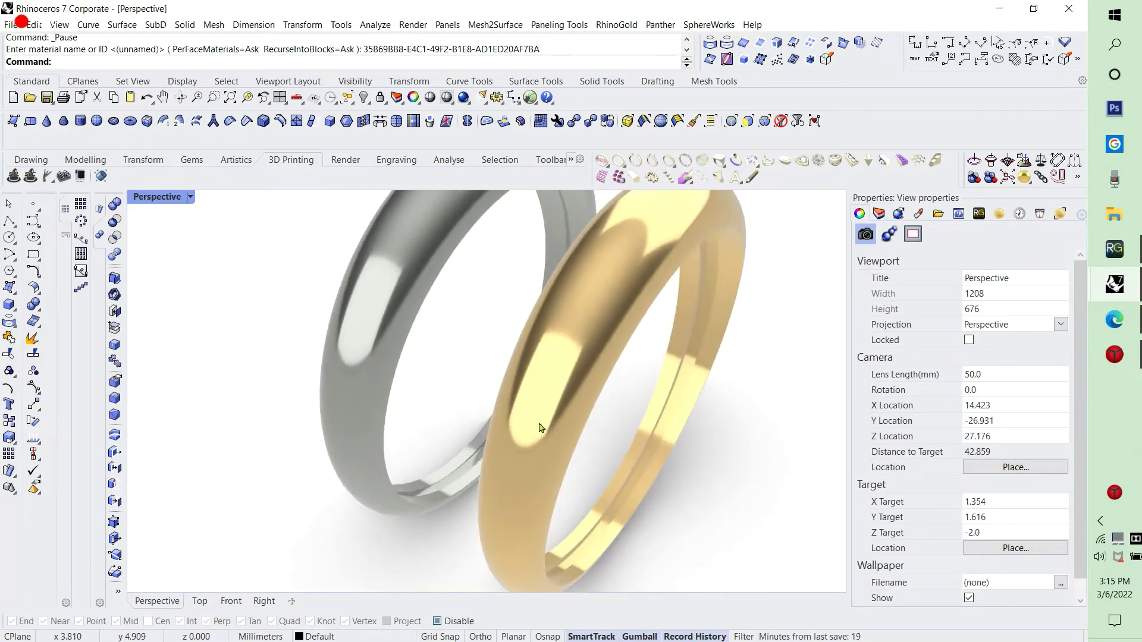
pyautogui.press('Home')
pyautogui.press('Home')
pyautogui.press('Home')
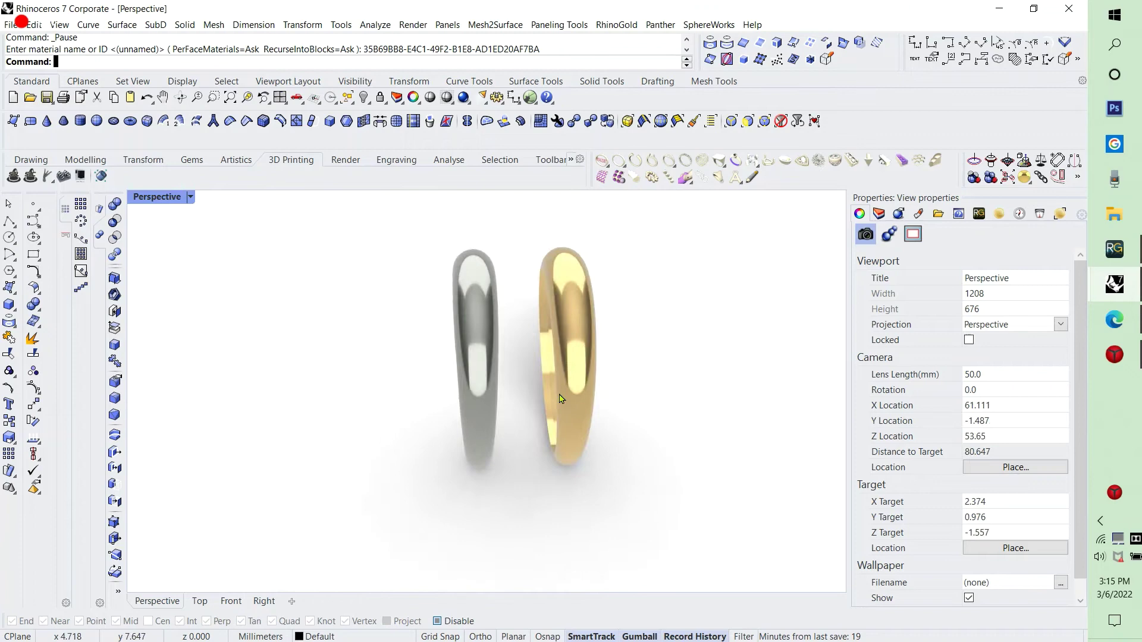
pyautogui.moveTo(576, 390); pyautogui.dragTo(458, 465, button='right')
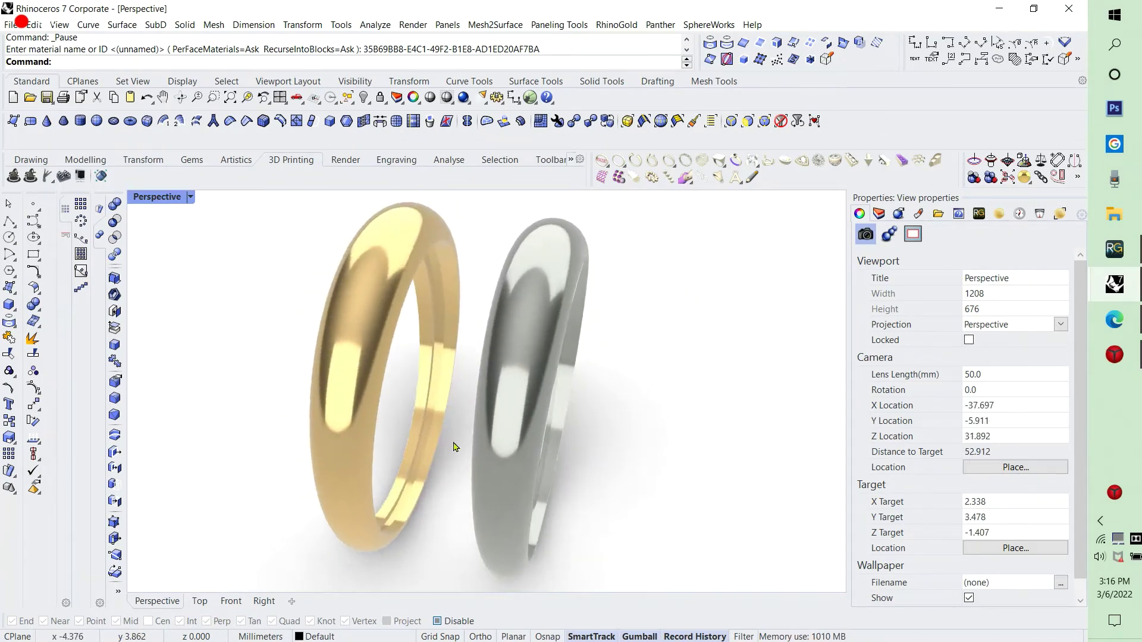
pyautogui.press('Home')
pyautogui.press('Home')
pyautogui.press('Home')
pyautogui.press('Home')
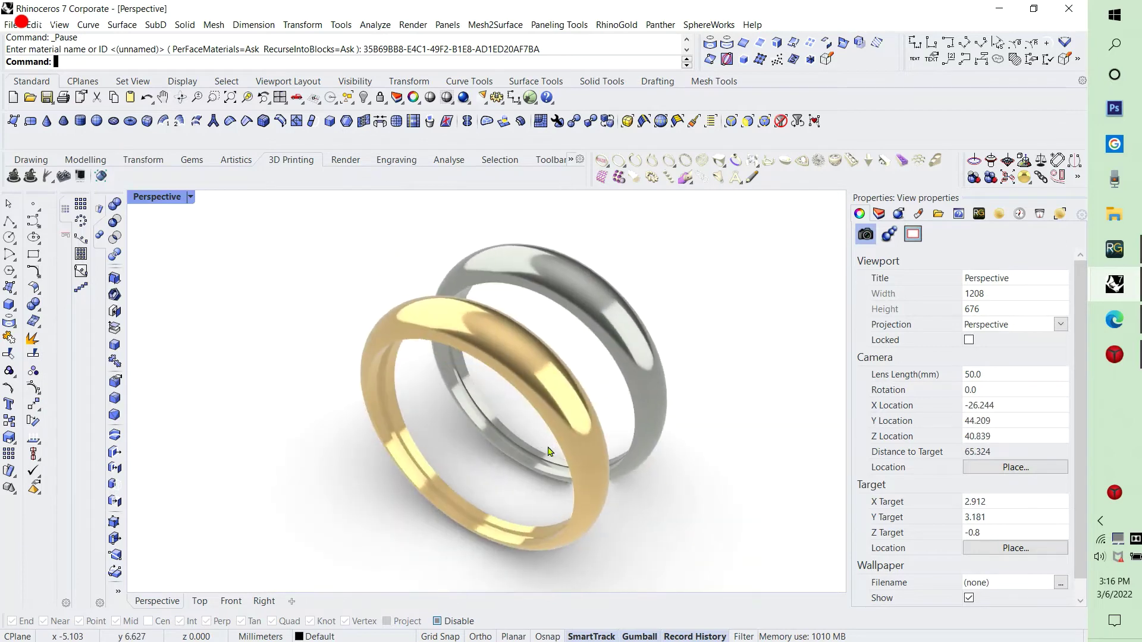
pyautogui.scroll(-3, 537, 411)
pyautogui.moveTo(523, 414); pyautogui.dragTo(561, 441, button='right')
pyautogui.scroll(7, 513, 387)
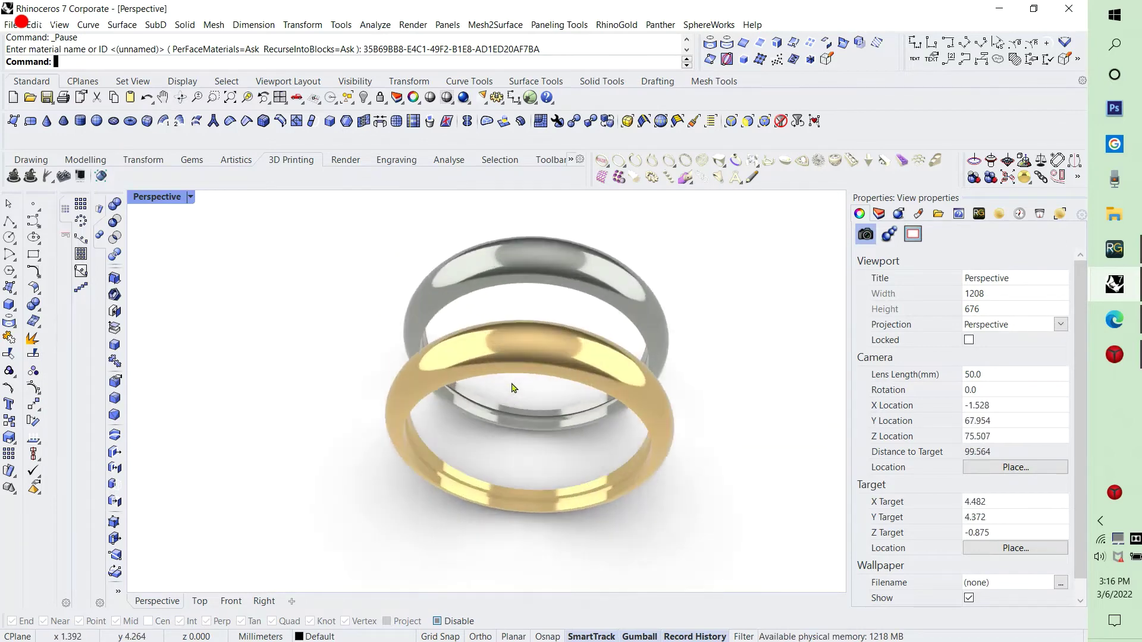
pyautogui.press('Home')
pyautogui.press('Home')
pyautogui.press('Home')
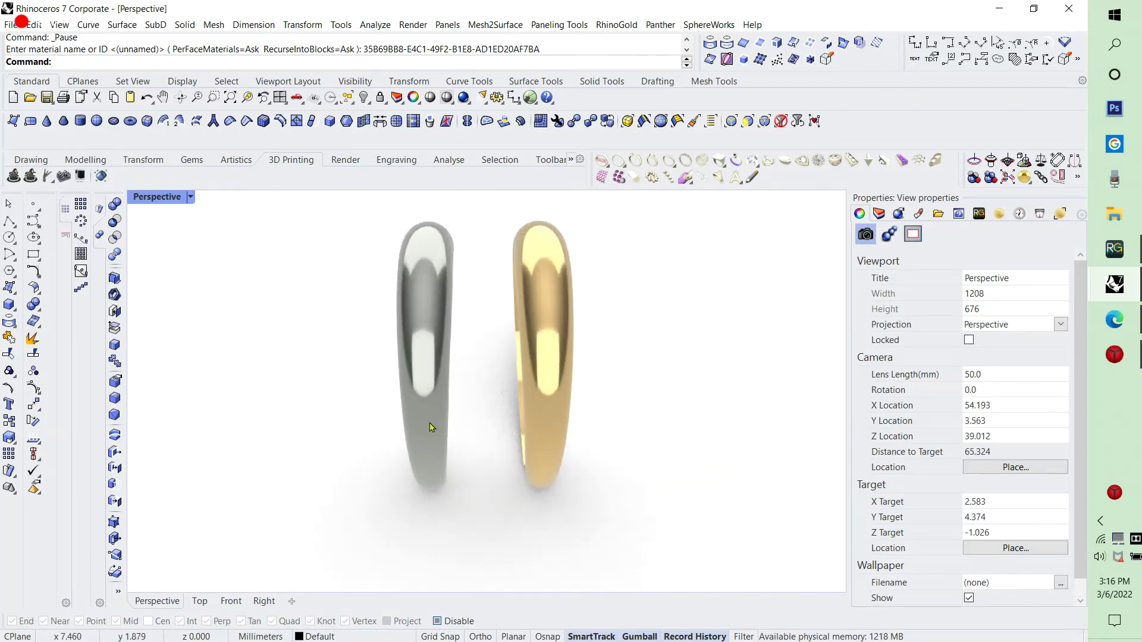
pyautogui.moveTo(502, 429); pyautogui.dragTo(655, 437, button='right')
pyautogui.moveTo(275, 496); pyautogui.dragTo(334, 469, button='right')
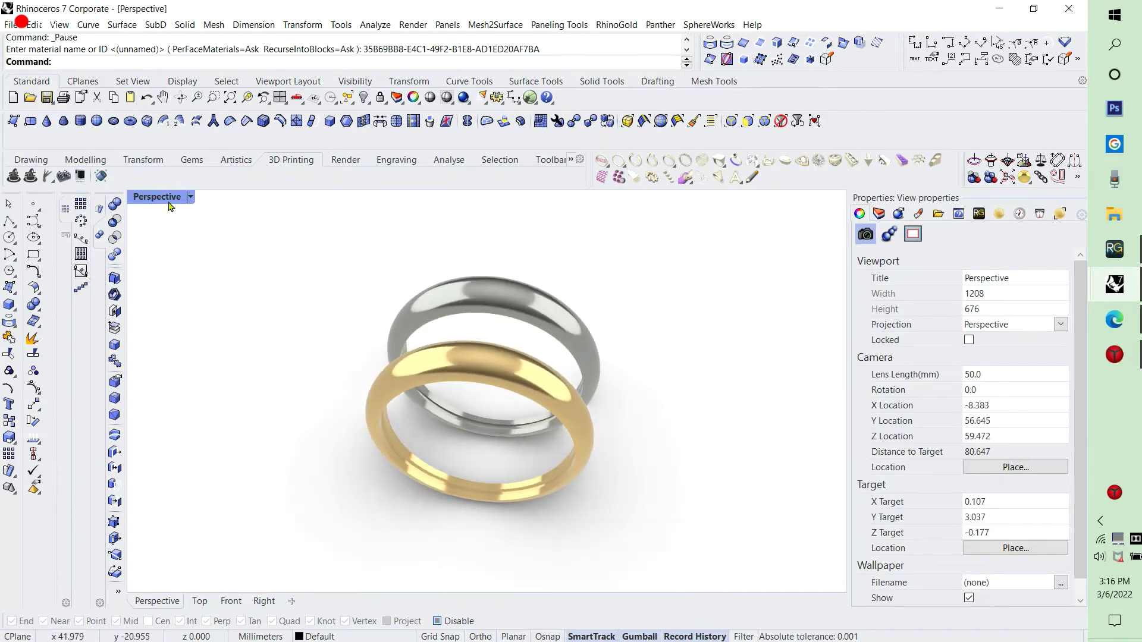
# Restore the four-view layout and set up a turntable animation with 200 frames and the RenderedViewport capture method
pyautogui.doubleClick(157, 197)
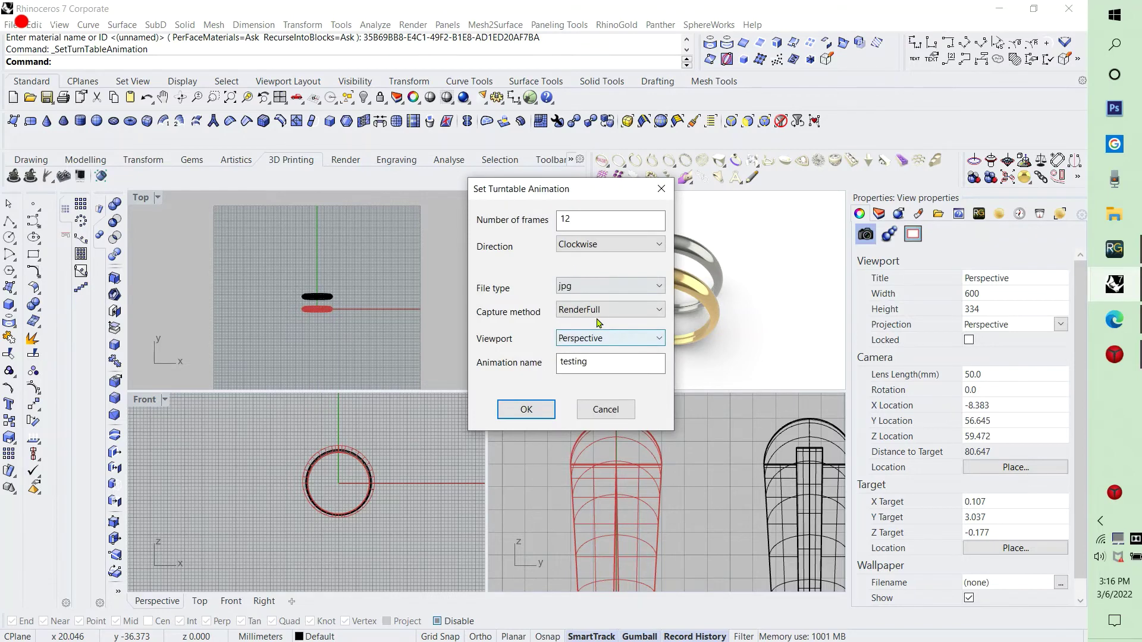
pyautogui.click(602, 310)
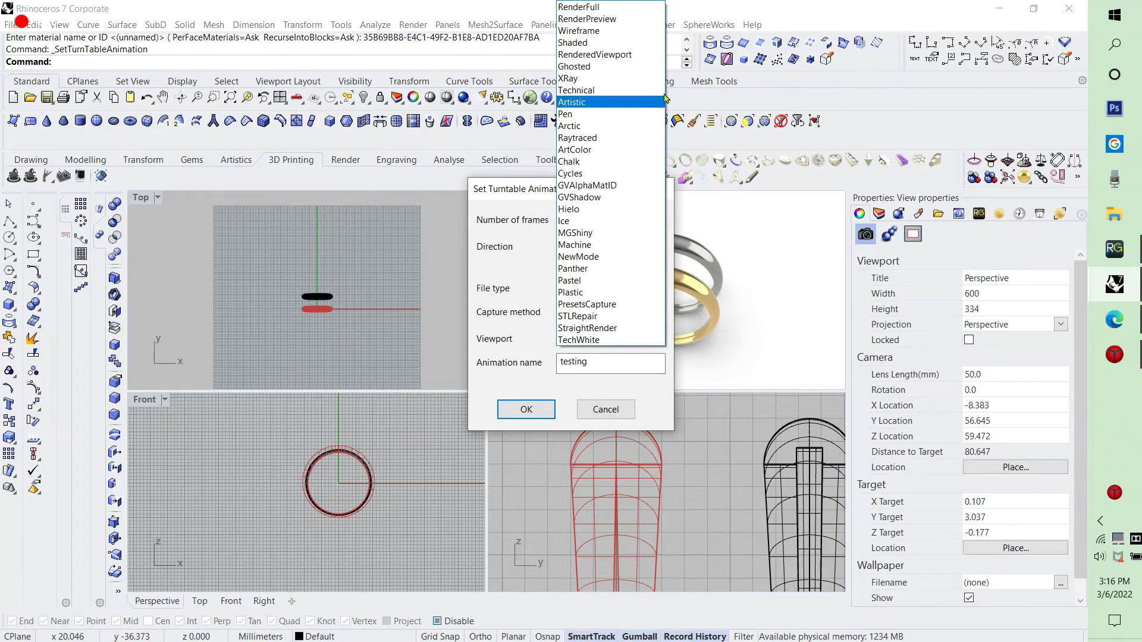
pyautogui.click(615, 55)
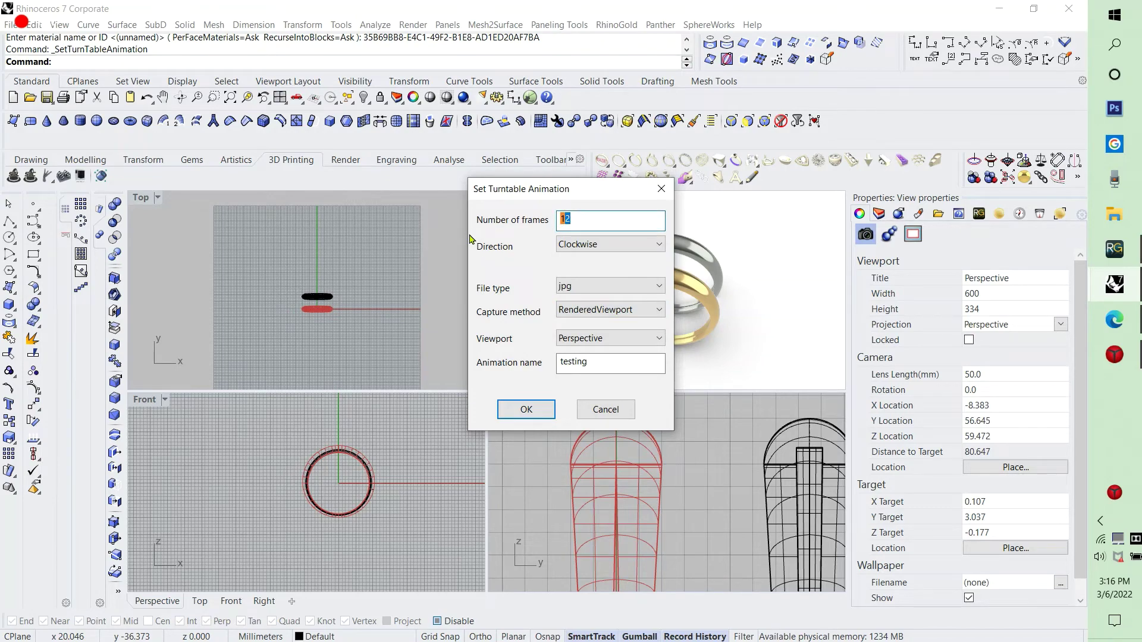
pyautogui.write('200')
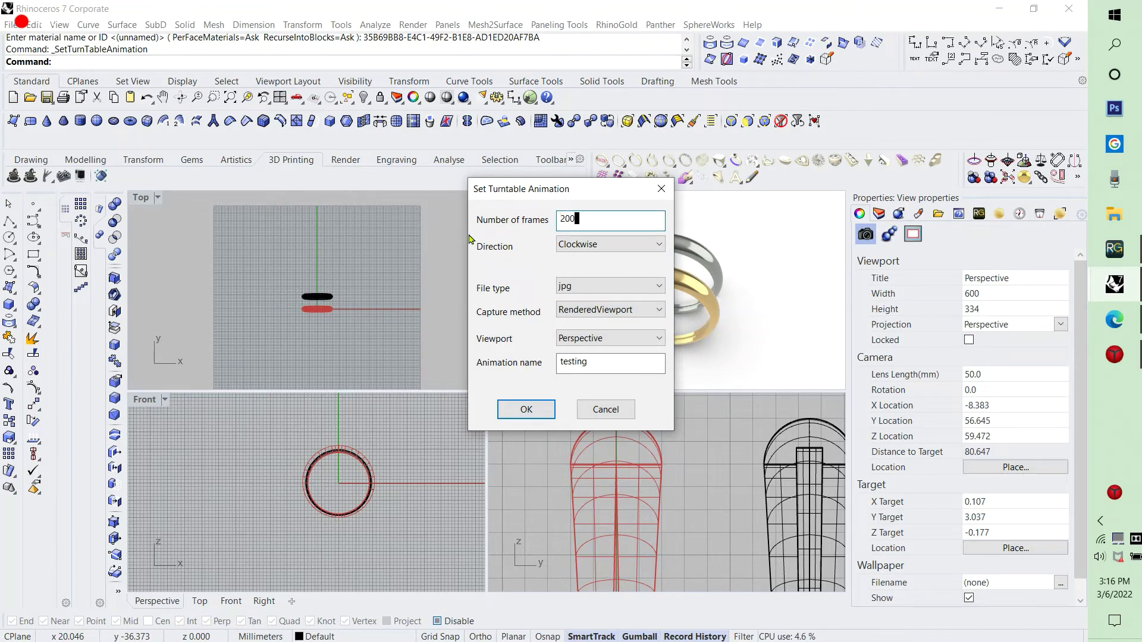
pyautogui.click(526, 411)
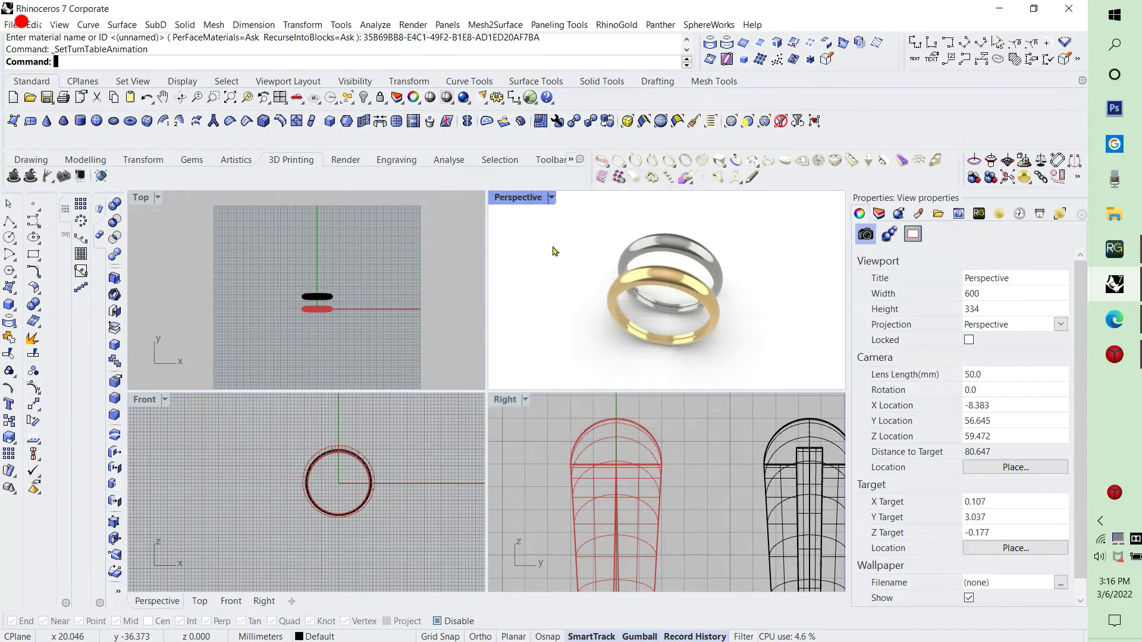
# Maximize the Perspective view and set the rendering backdrop's solid color to Black
pyautogui.doubleClick(522, 201)
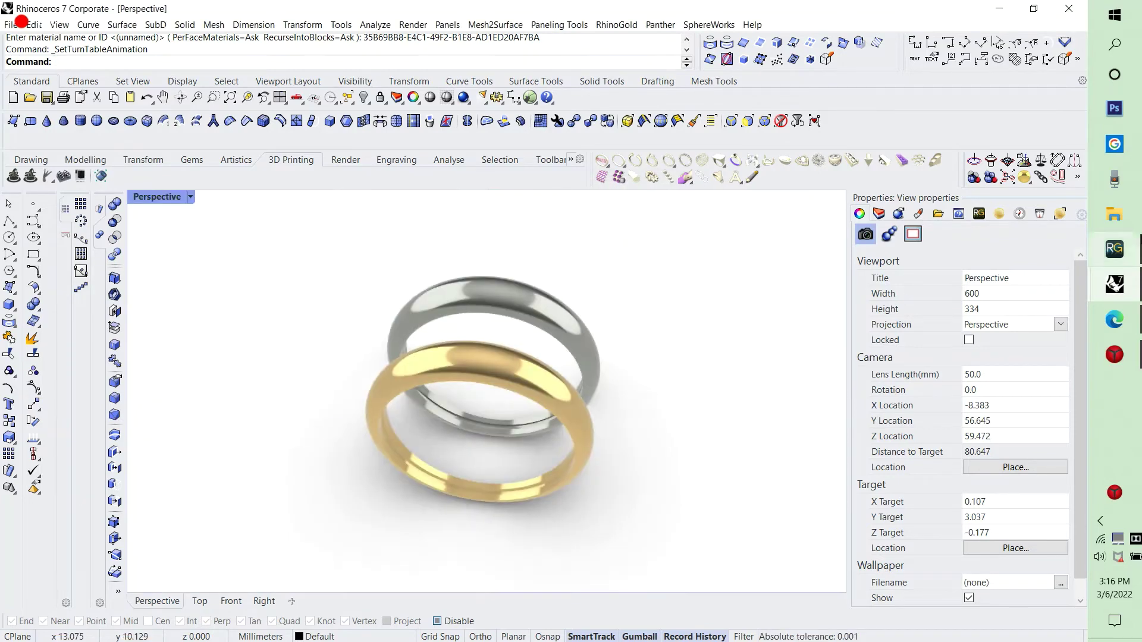
pyautogui.click(898, 213)
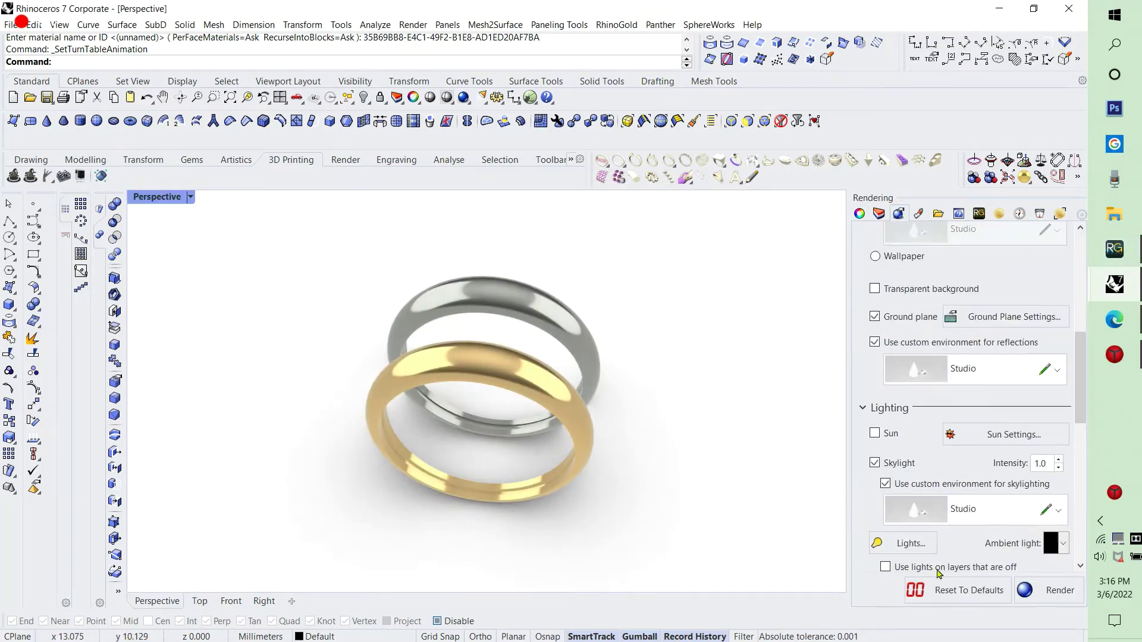
pyautogui.scroll(-3, 979, 499)
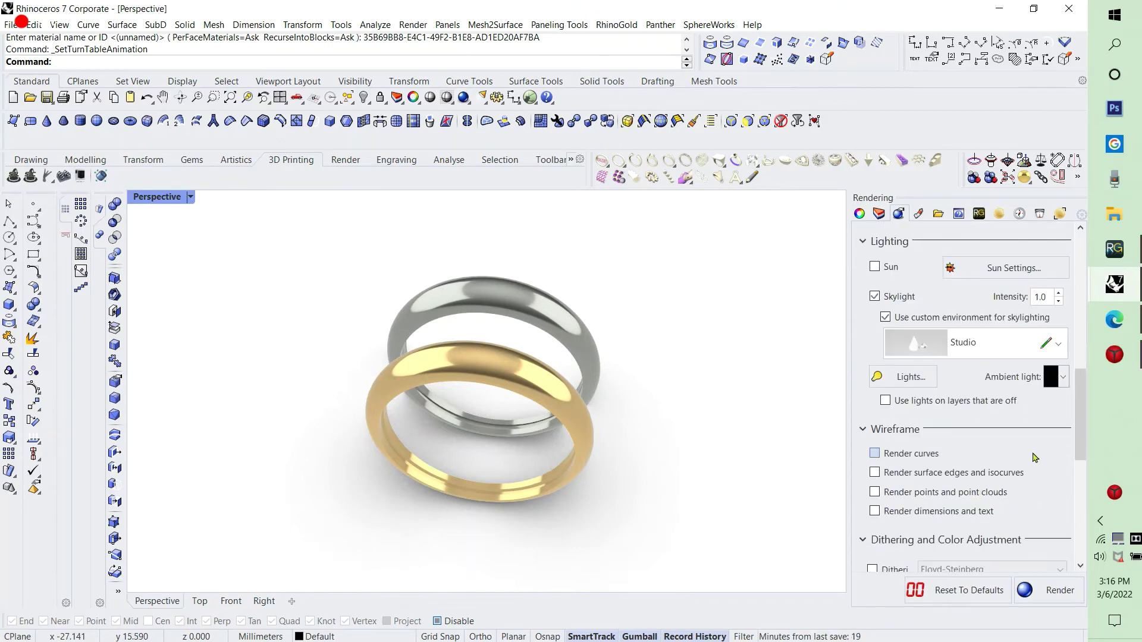
pyautogui.scroll(5, 1033, 457)
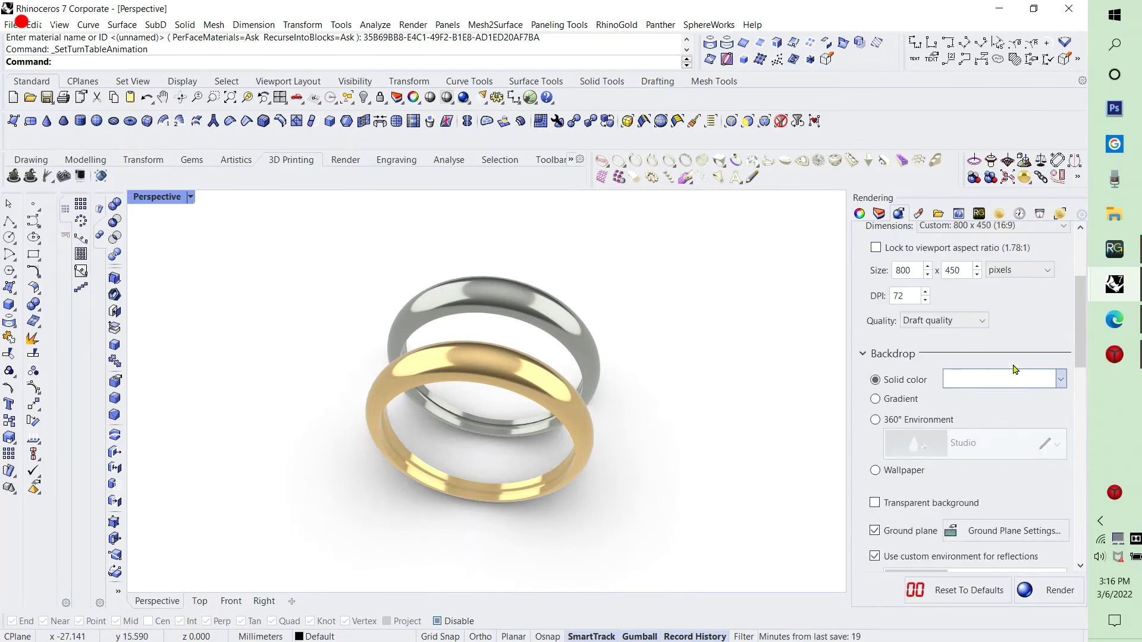
pyautogui.click(1014, 381)
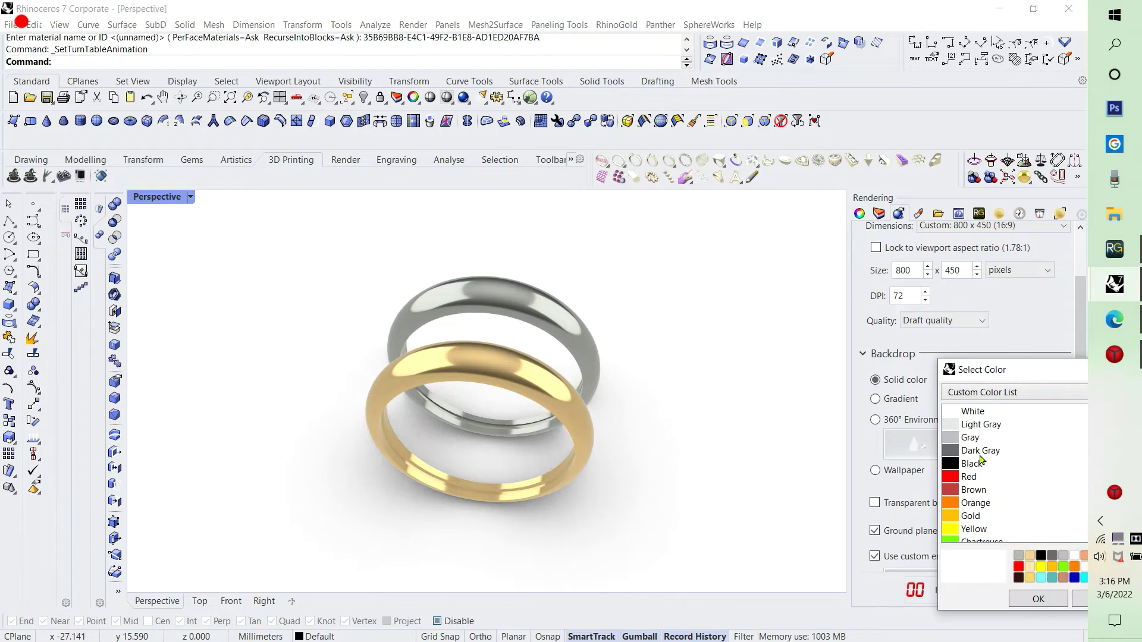
pyautogui.click(975, 464)
pyautogui.click(1038, 599)
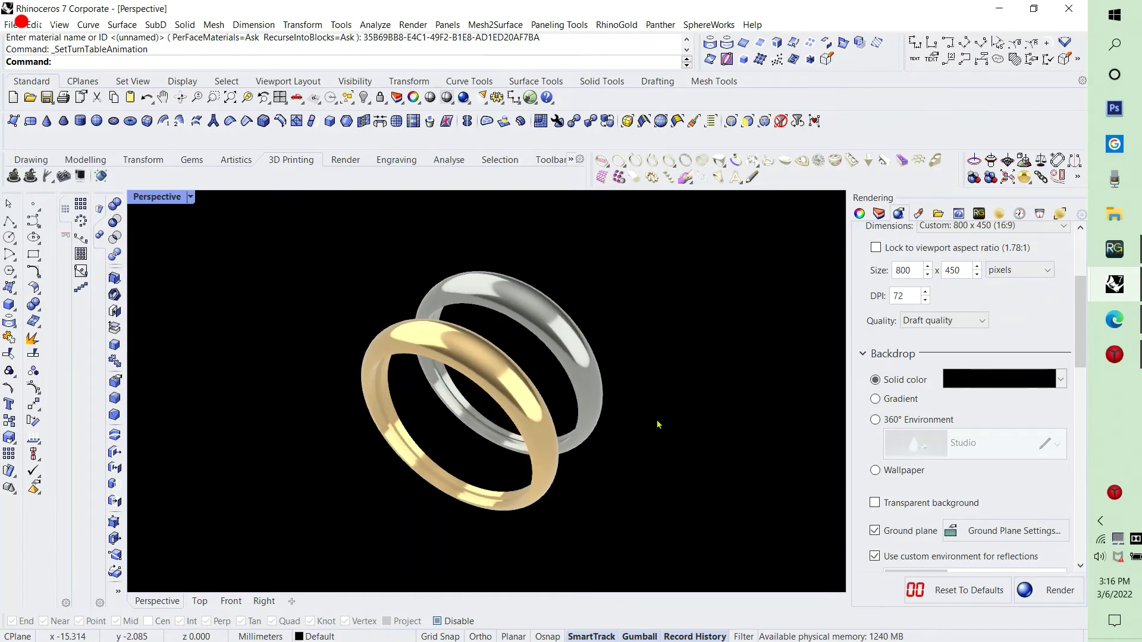
# Review the turntable animation settings for the Perspective view, close them, and show the ring bands full screen
pyautogui.press('Return')
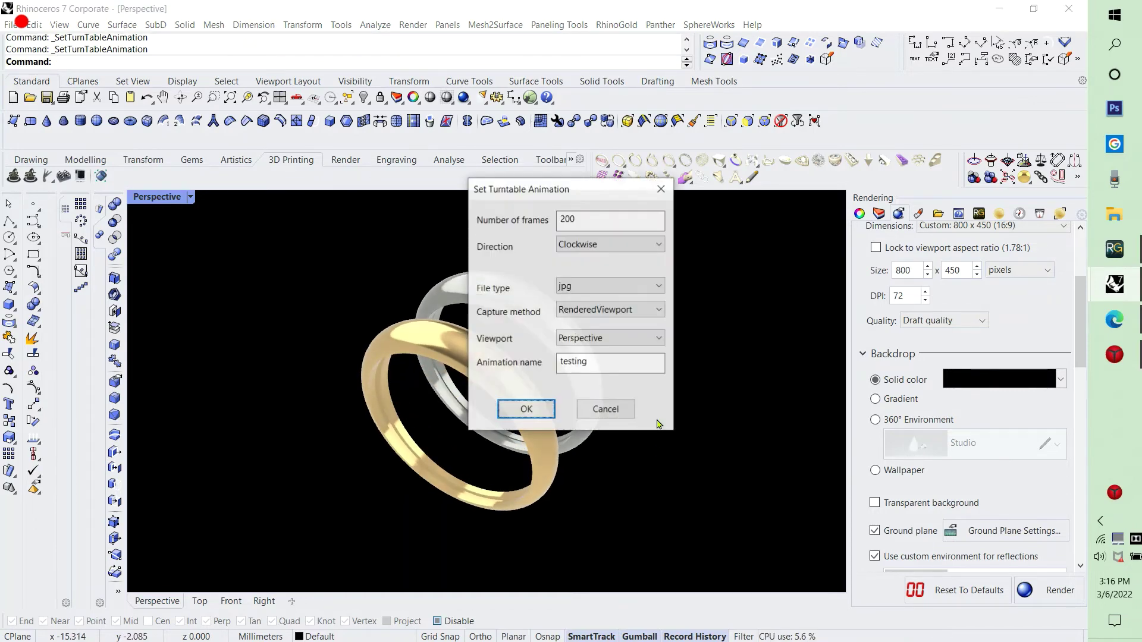
pyautogui.press('Escape')
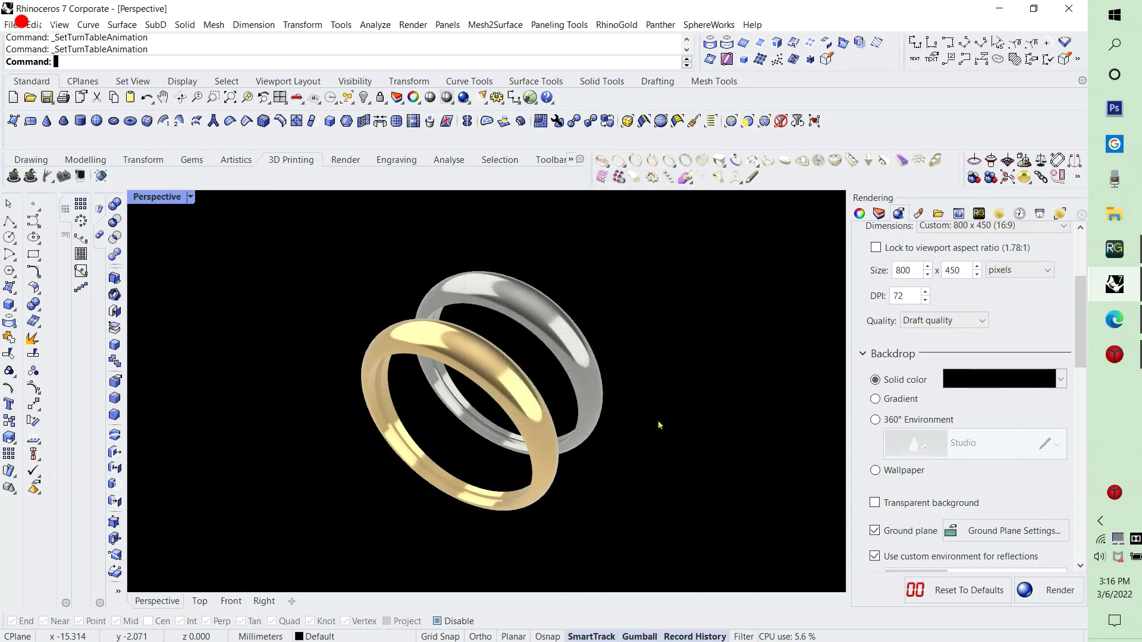
pyautogui.press('F11')
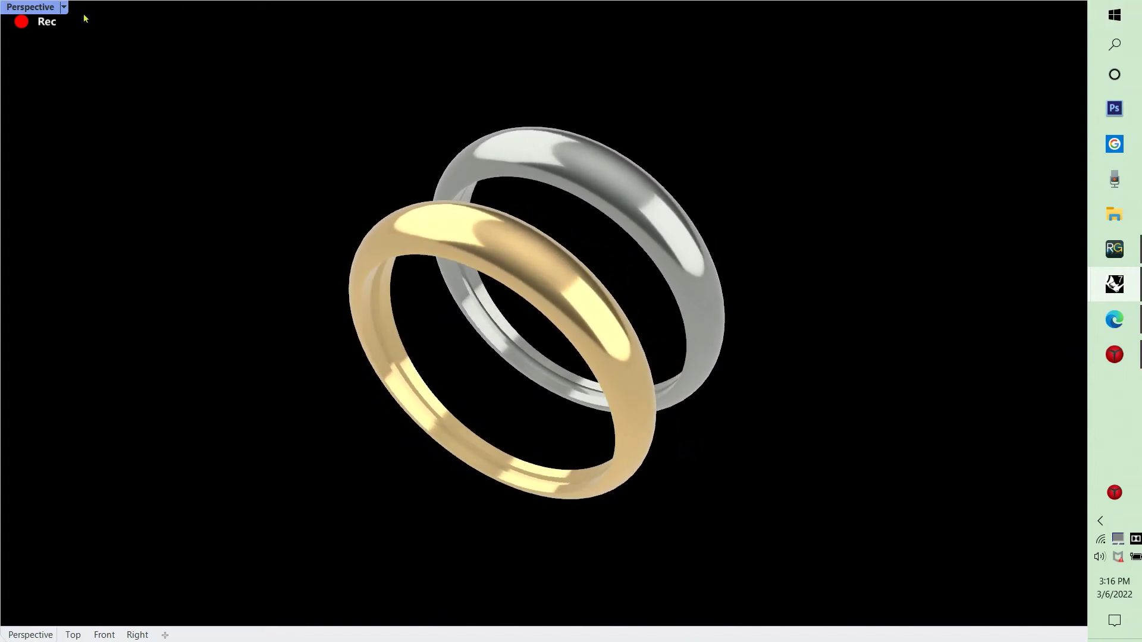
# Set the Perspective view's display mode to Machine, watch the turntable animation, and leave the full-screen view
pyautogui.click(64, 7)
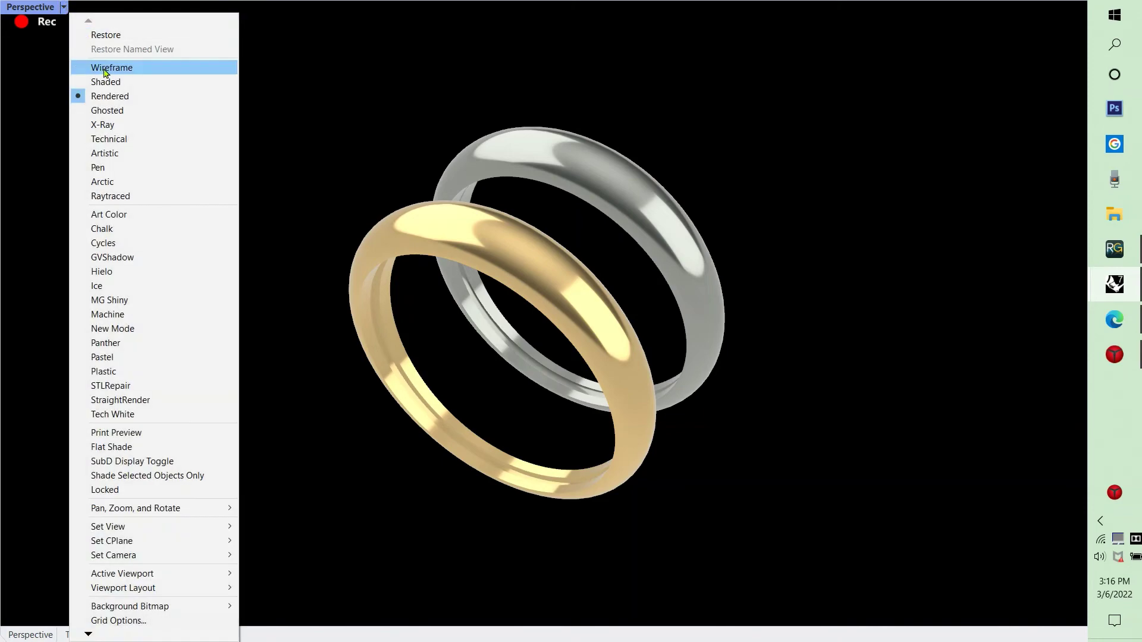
pyautogui.click(113, 315)
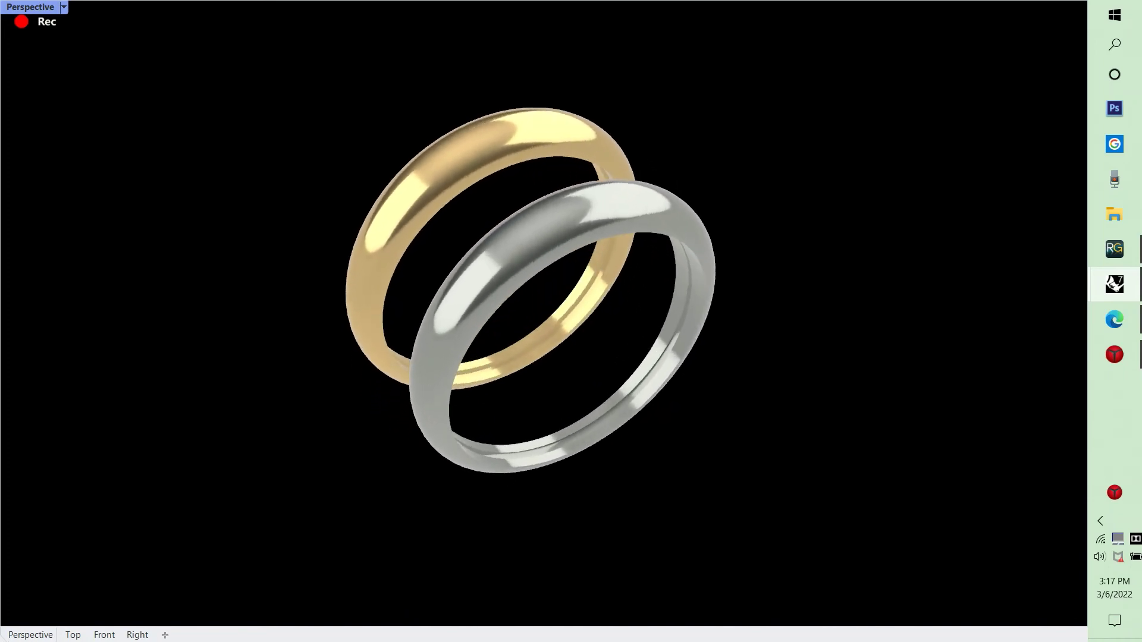
pyautogui.press('Escape')
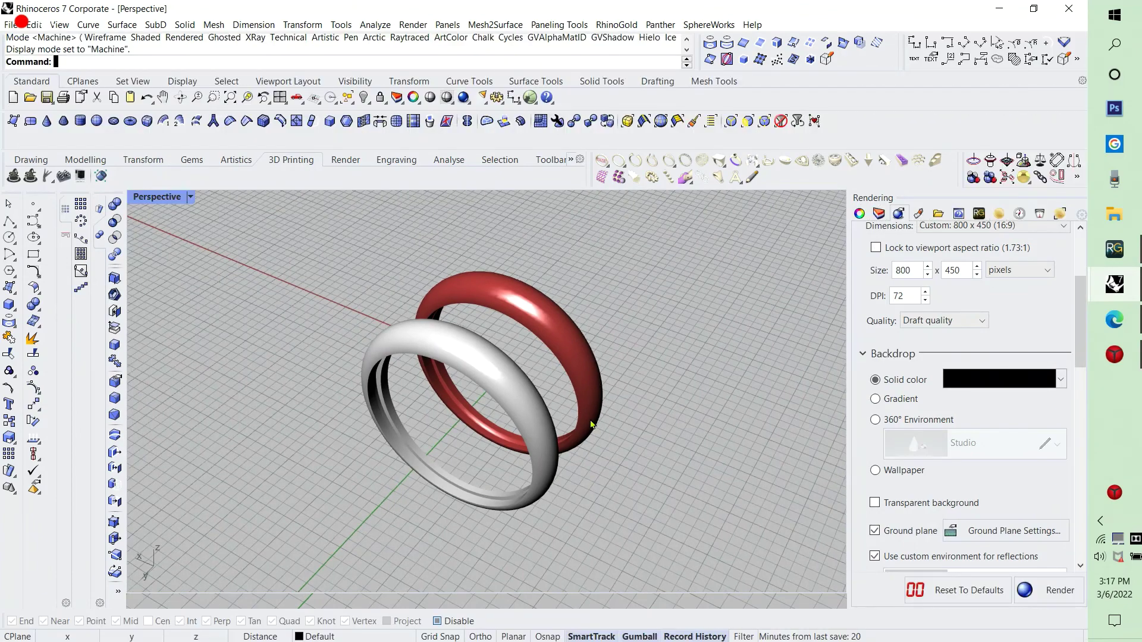
# Replay the rendered turntable animation of the gold and platinum bands full screen, and stop the playback
pyautogui.rightClick(611, 365)
pyautogui.press('Return')
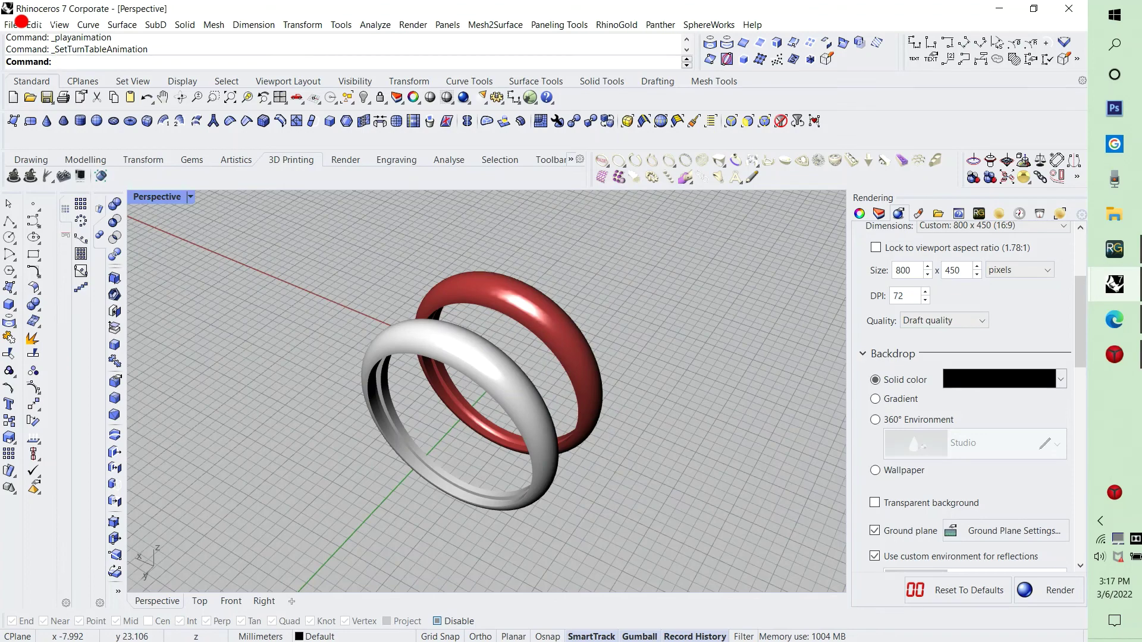
pyautogui.press('F11')
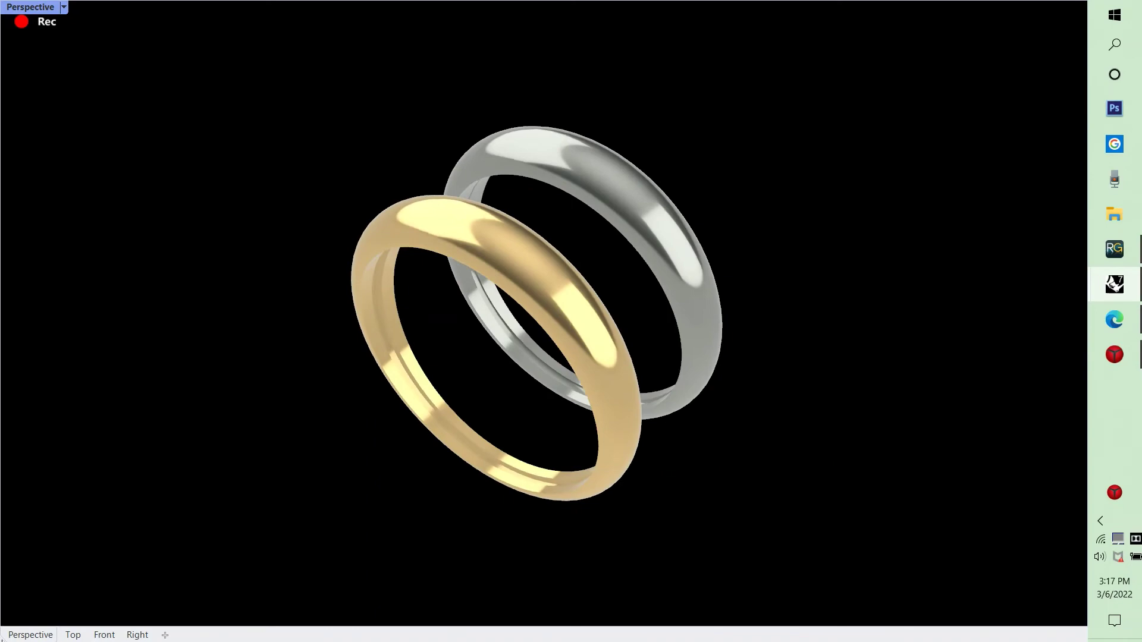
pyautogui.press('Escape')
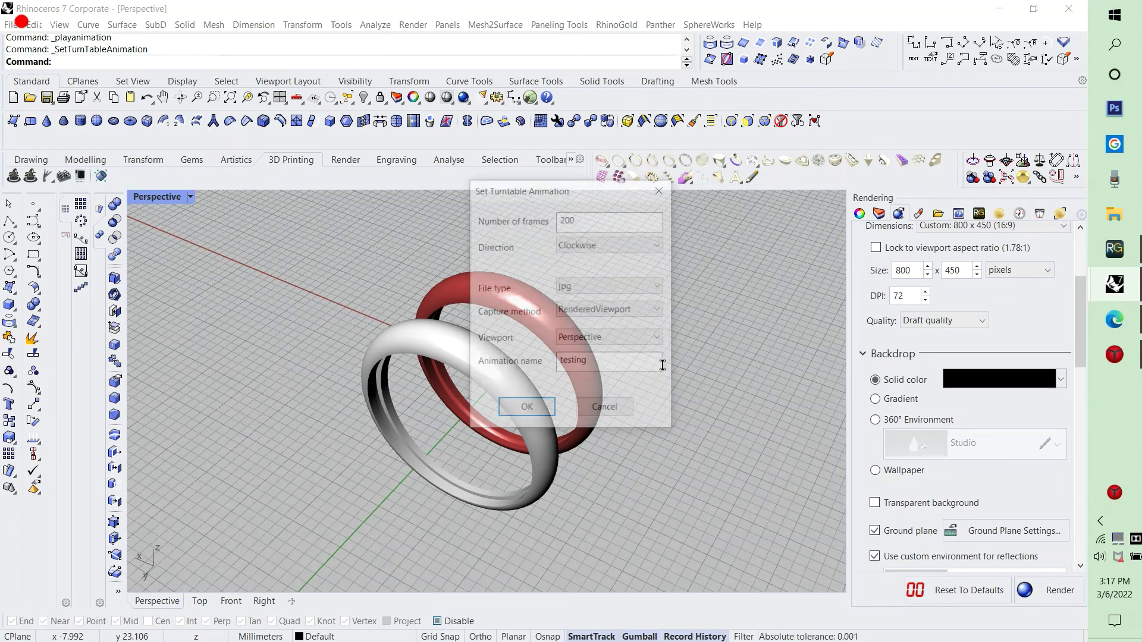
# Set the turntable animation's capture method to Machine, accept the settings, and show the Perspective view full screen
pyautogui.click(599, 311)
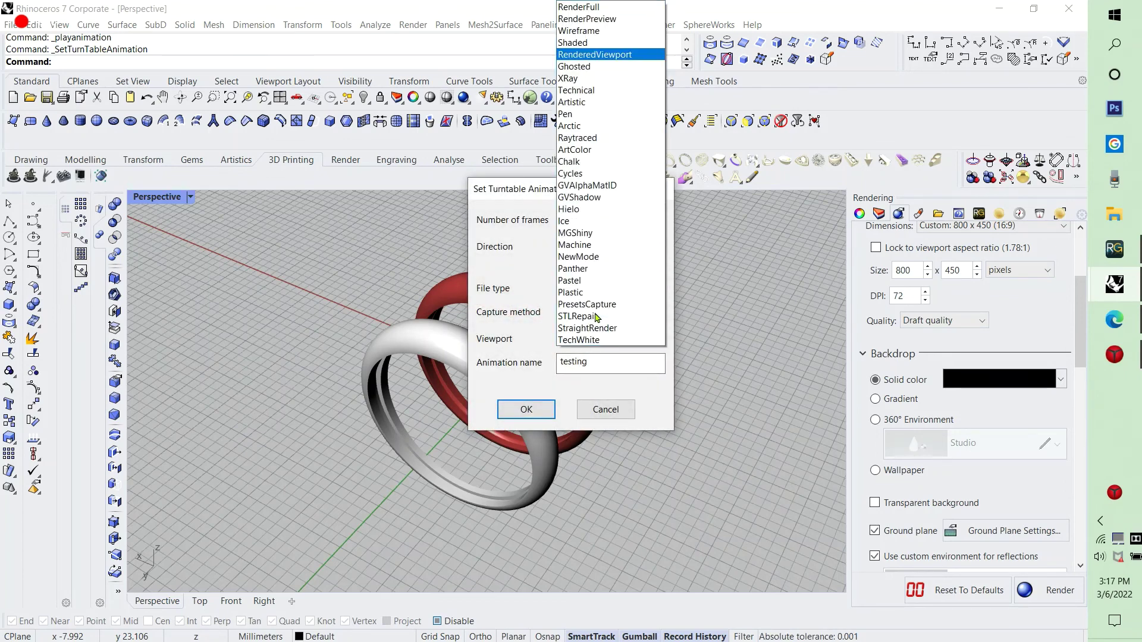
pyautogui.click(588, 245)
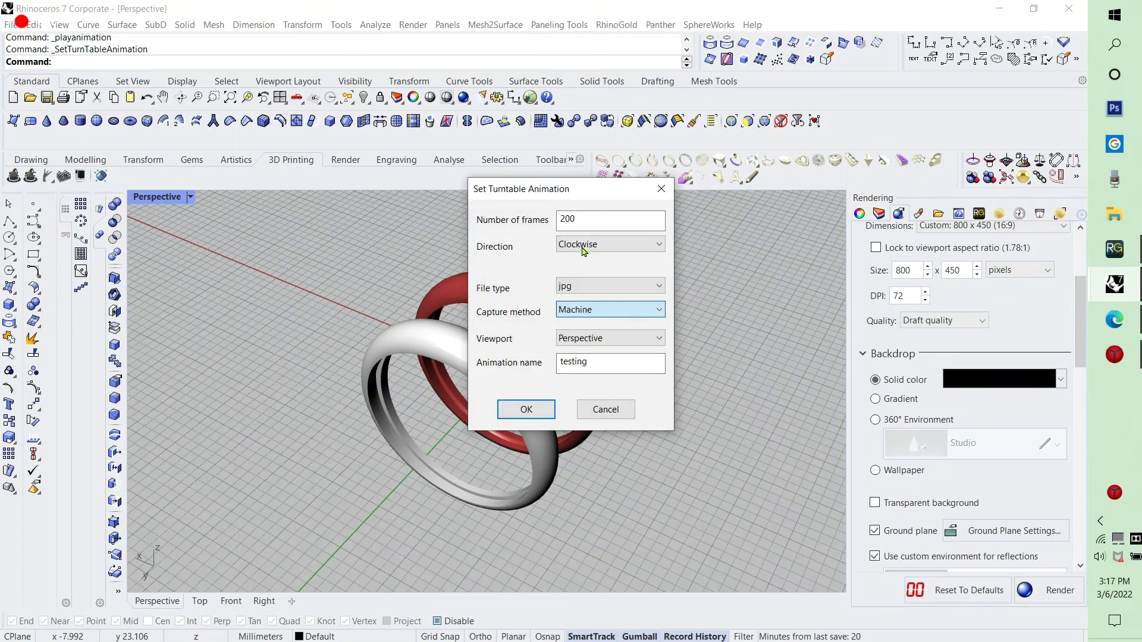
pyautogui.click(531, 410)
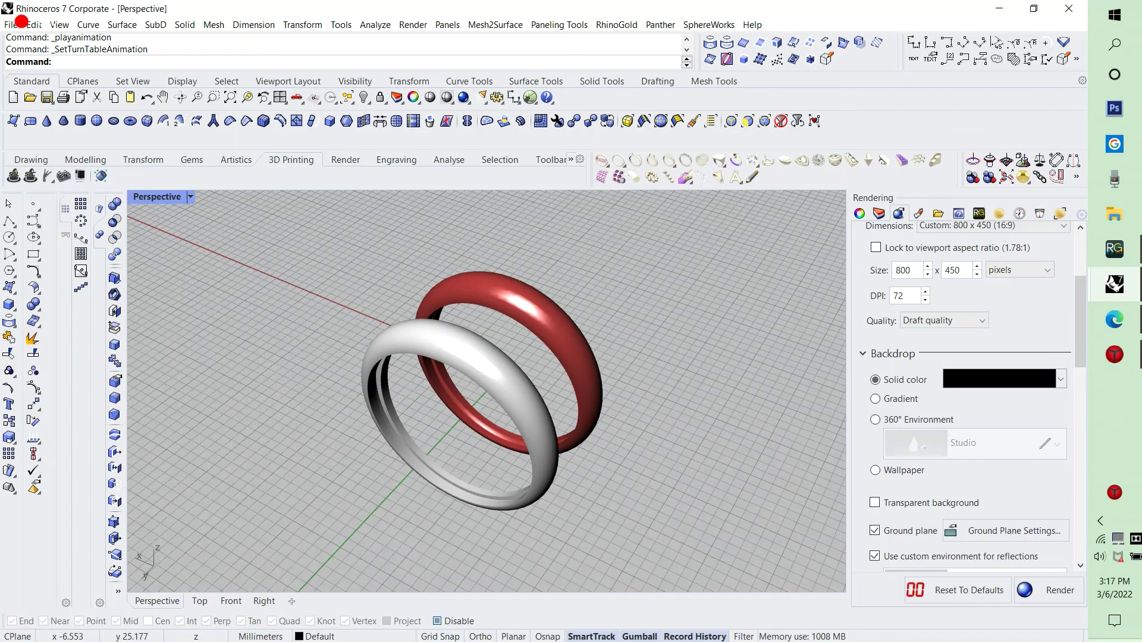
pyautogui.write('f')
pyautogui.press('Return')
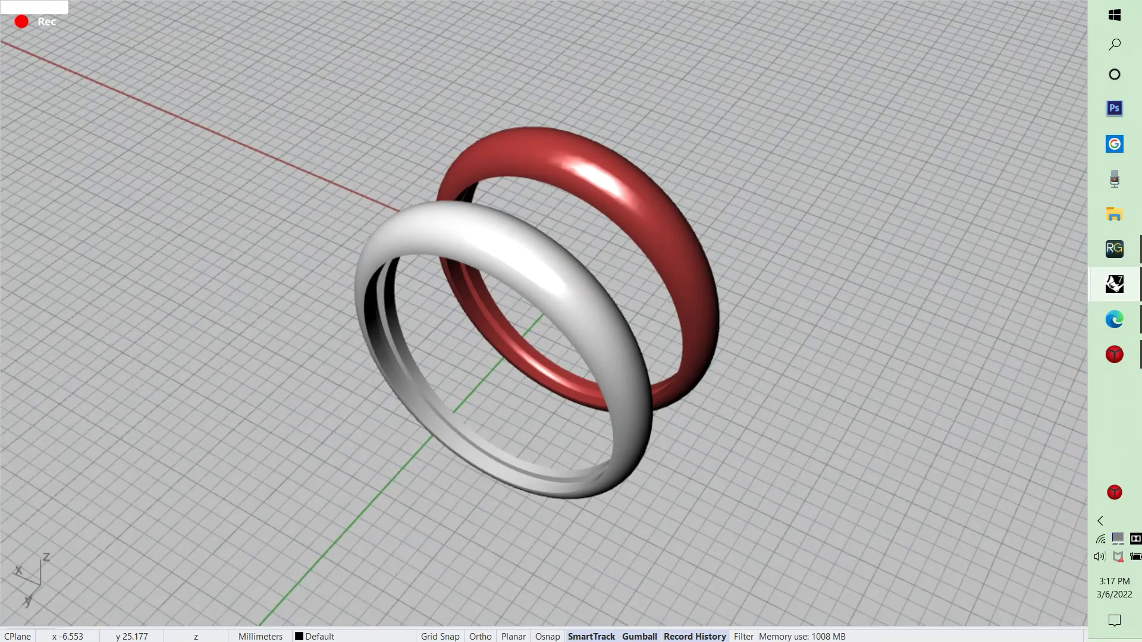